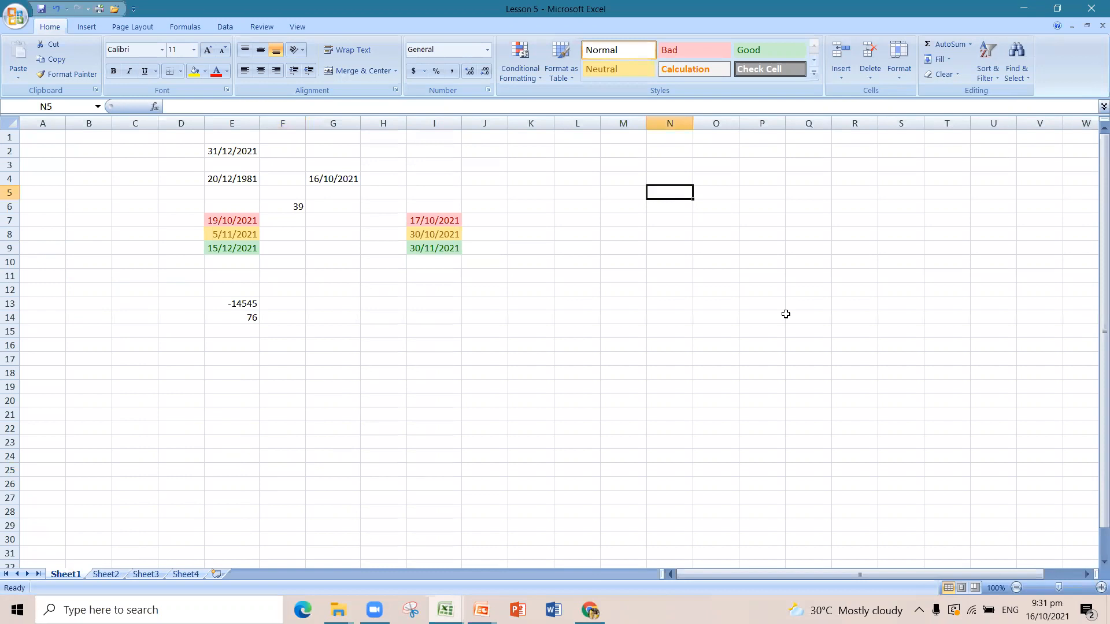
# Enter the formula =TODAY() in cell N5 and select that cell again
pyautogui.write('=T')
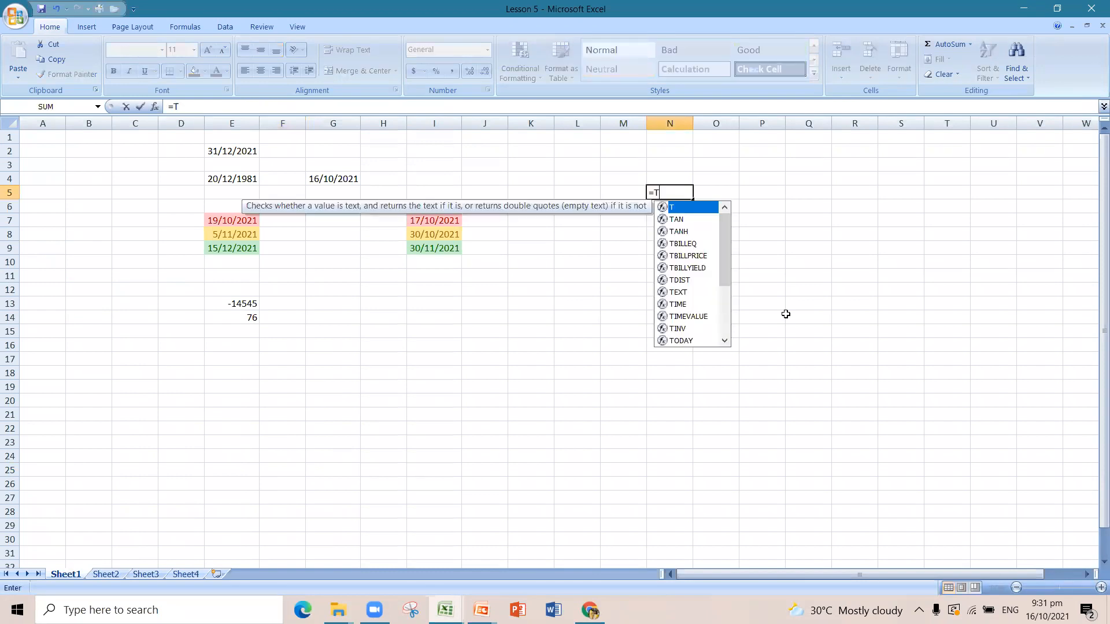
pyautogui.write('ODAY')
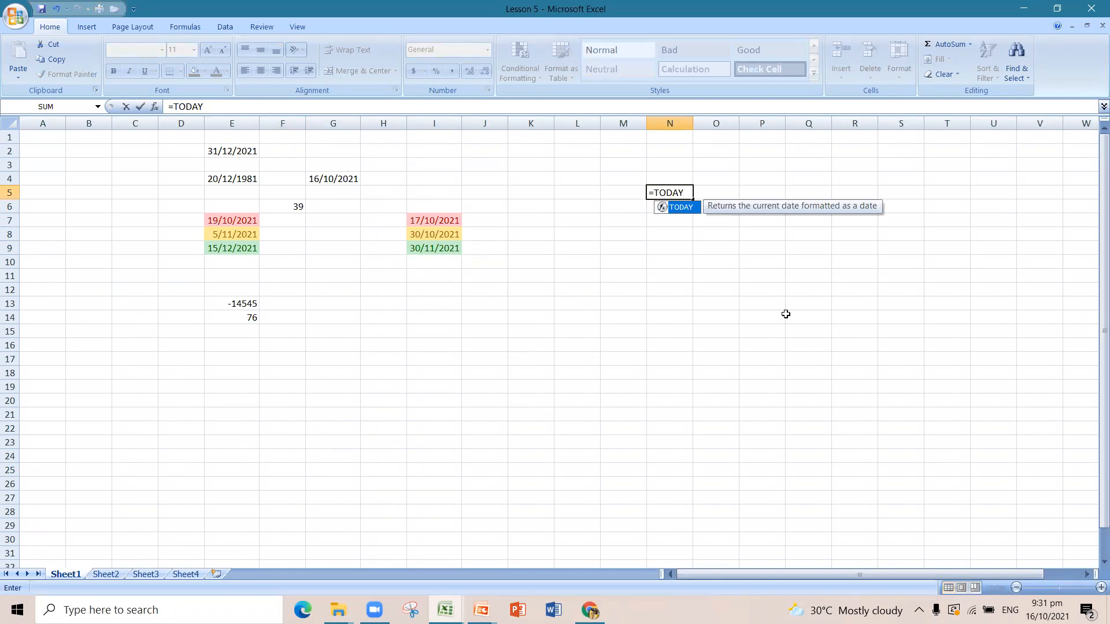
pyautogui.write('(')
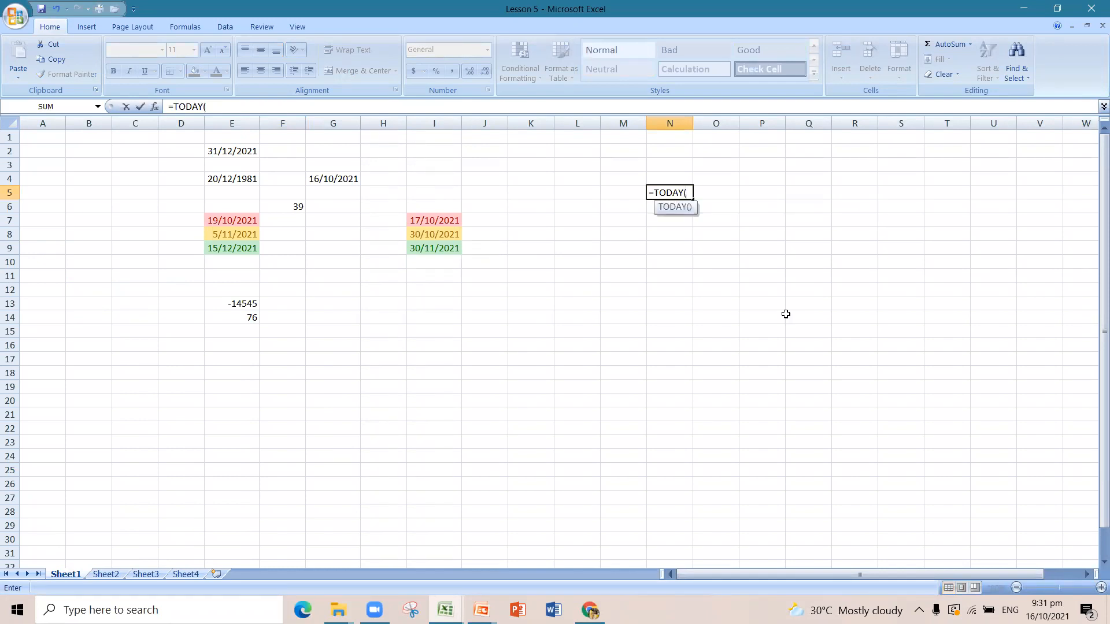
pyautogui.write(')')
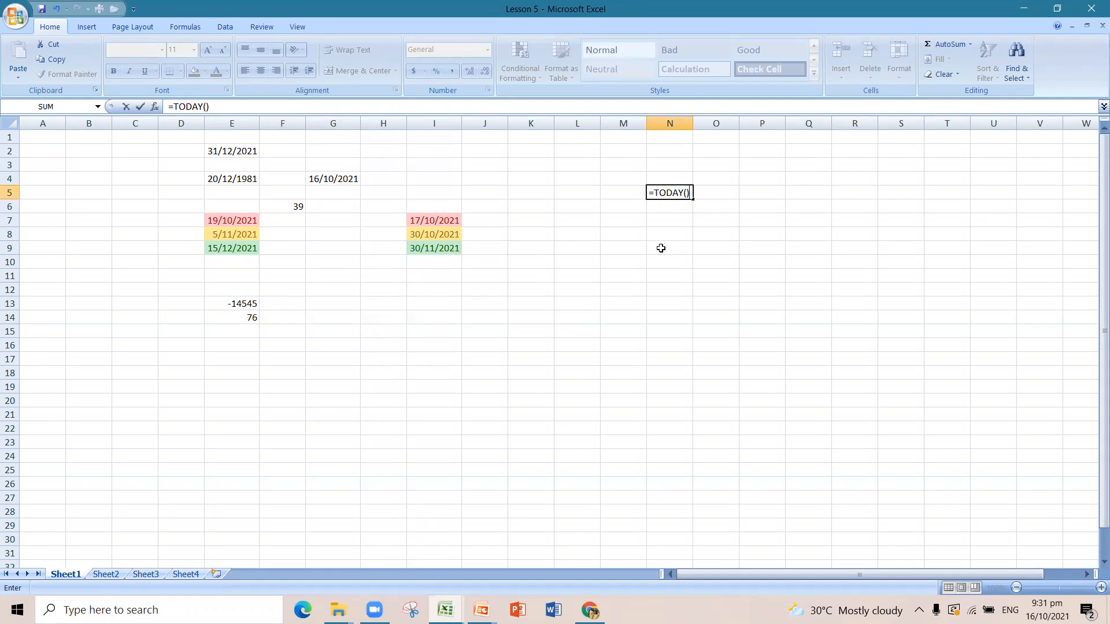
pyautogui.press('Return')
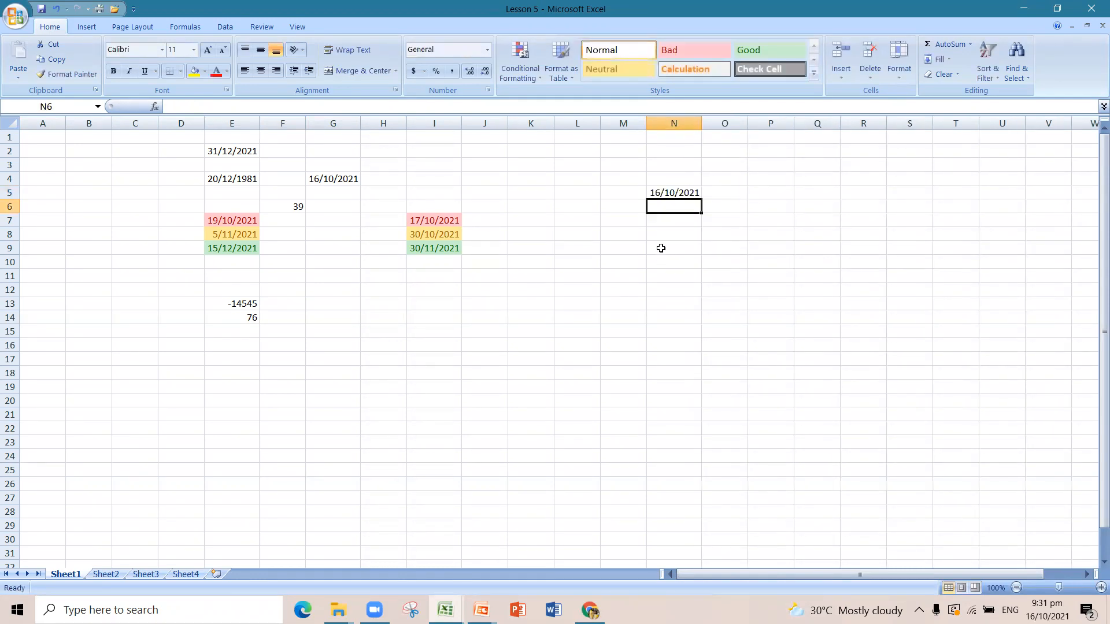
pyautogui.click(697, 191)
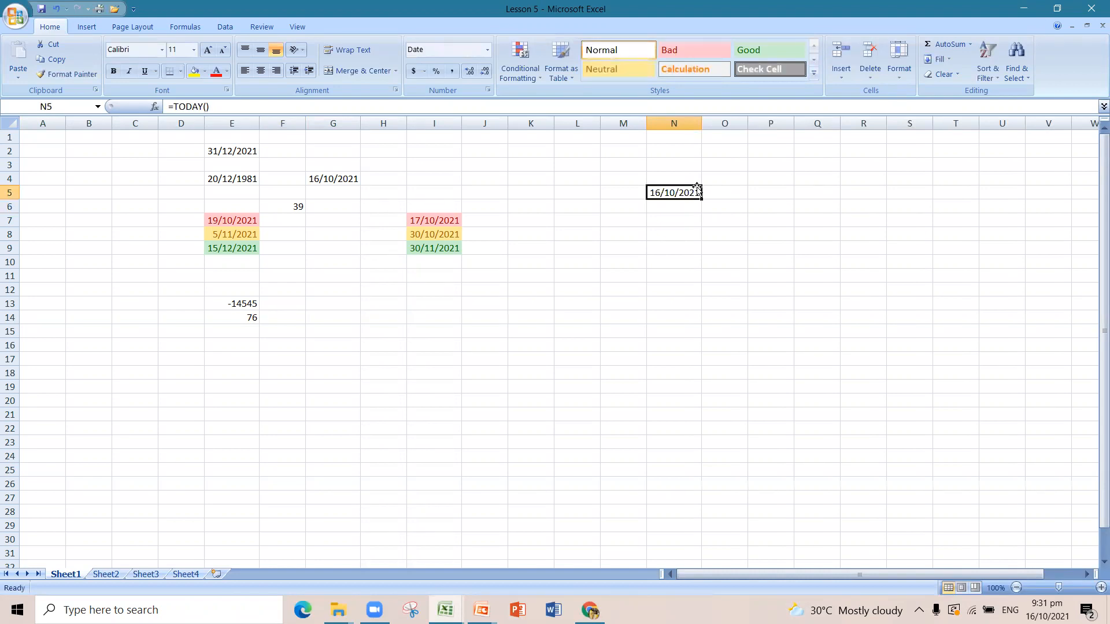
# Enter the fixed date 16/10/2021 in cell O3
pyautogui.click(739, 167)
pyautogui.write('1')
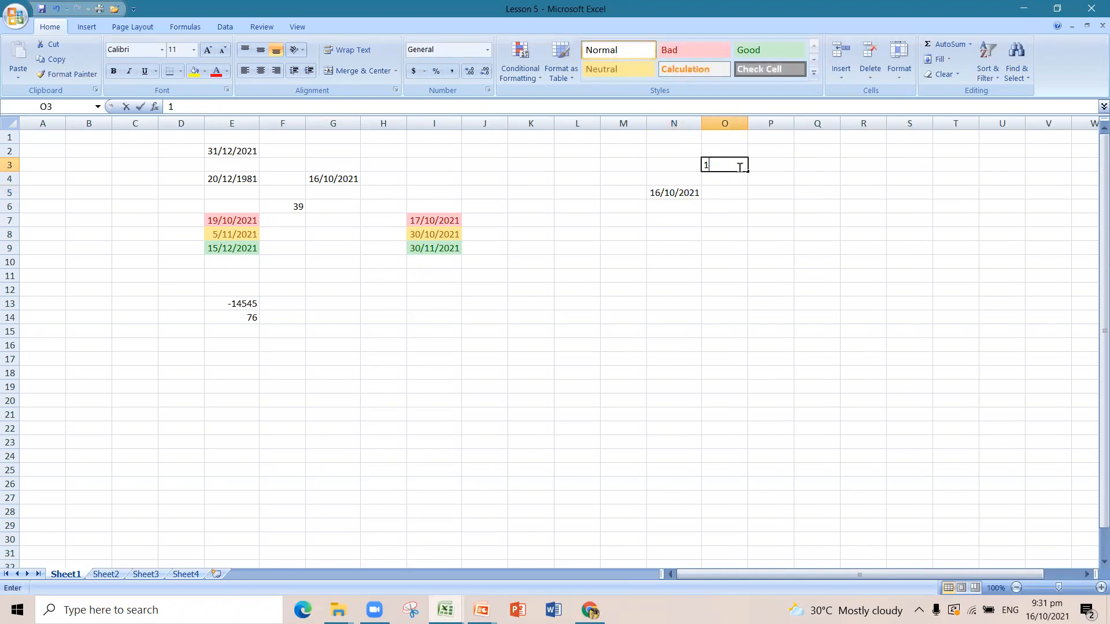
pyautogui.write('6/')
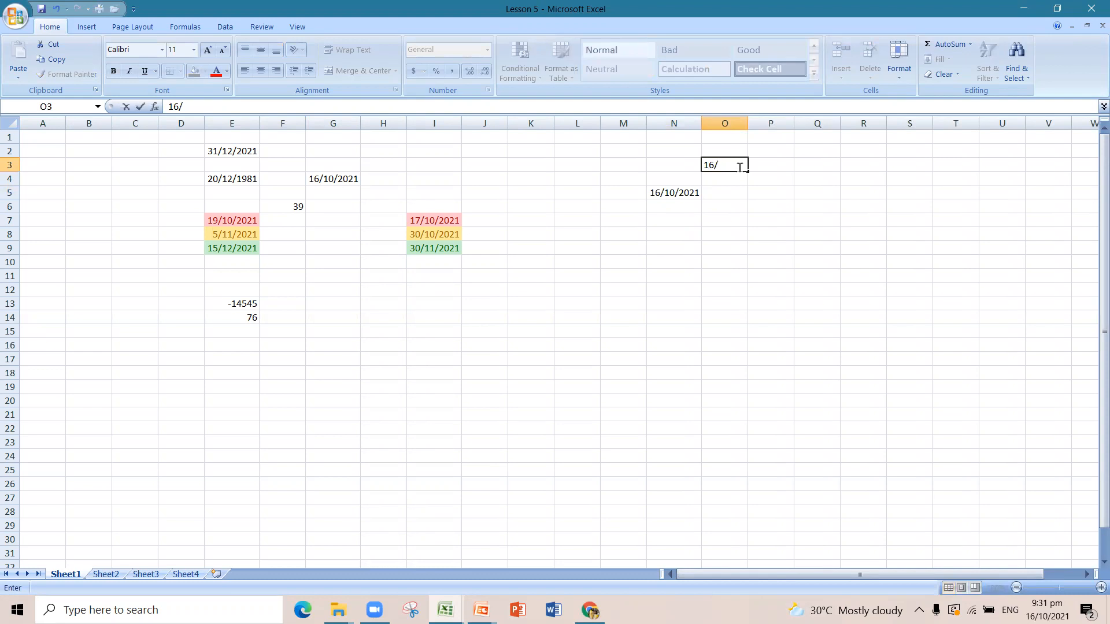
pyautogui.write('10/2021')
pyautogui.click(750, 293)
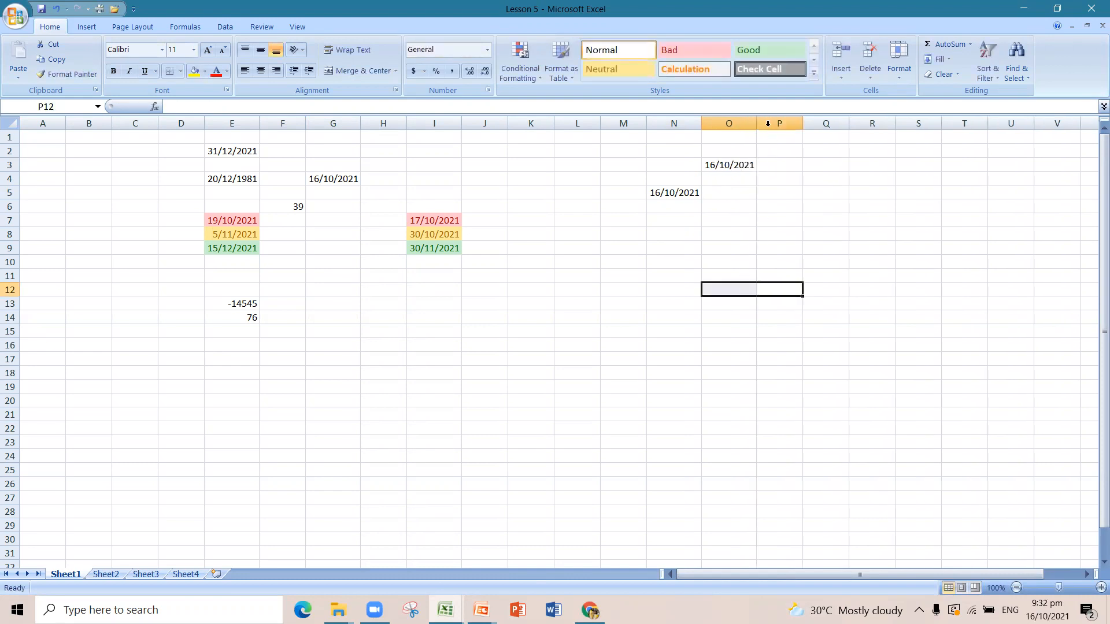
# Compare the contents of cell O3, a typed date, with the TODAY formula in cell N5
pyautogui.click(747, 164)
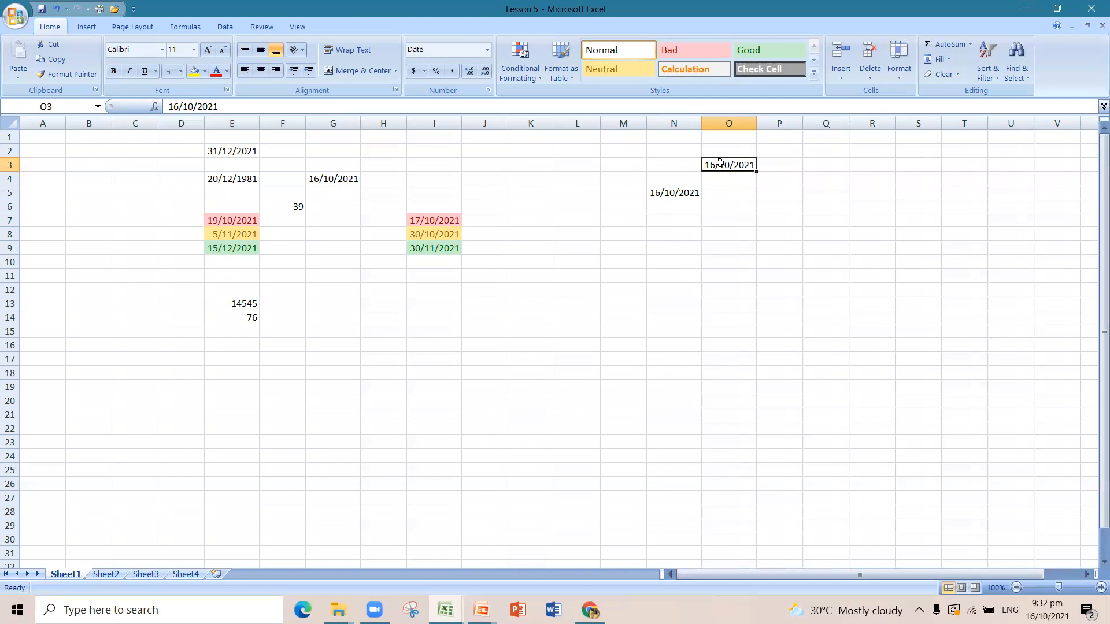
pyautogui.click(693, 194)
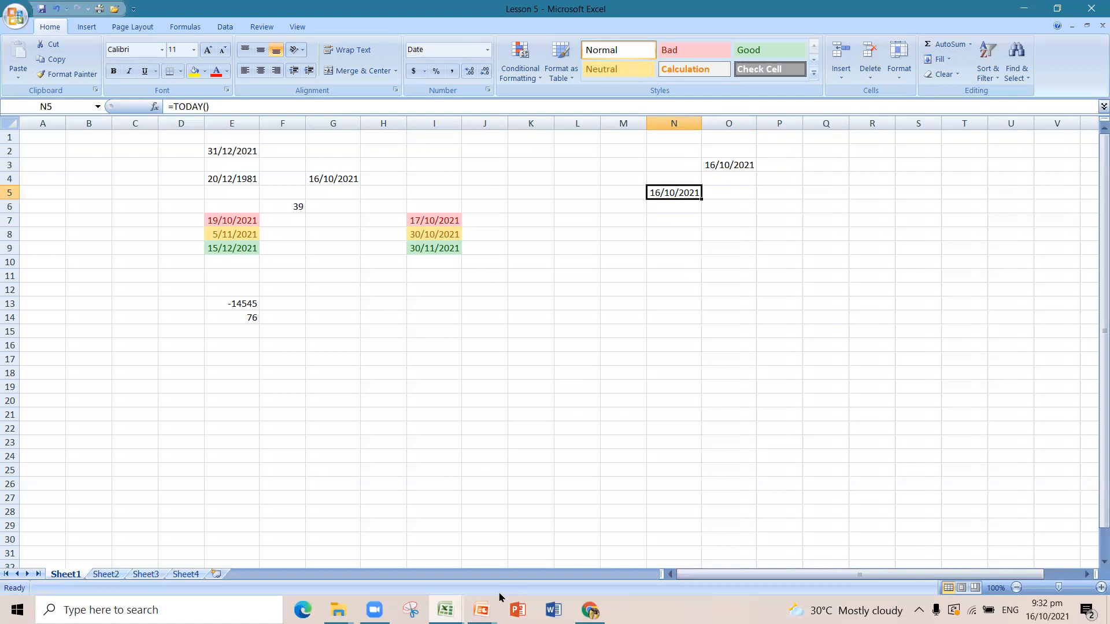
pyautogui.moveTo(448, 610)
pyautogui.click(674, 219)
pyautogui.click(689, 191)
pyautogui.click(690, 234)
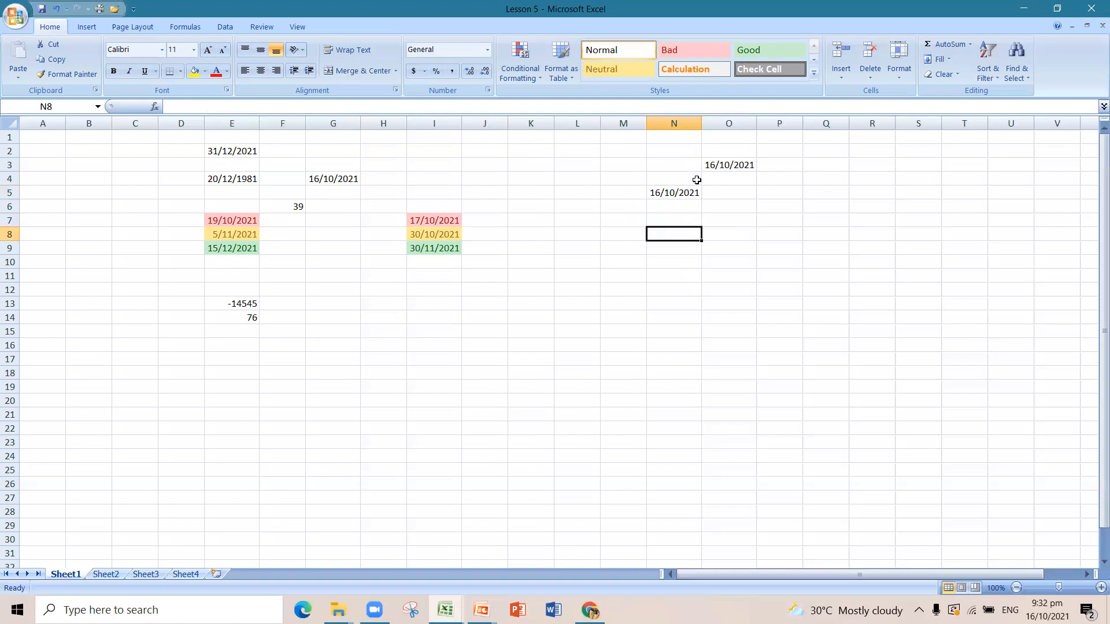
pyautogui.click(690, 192)
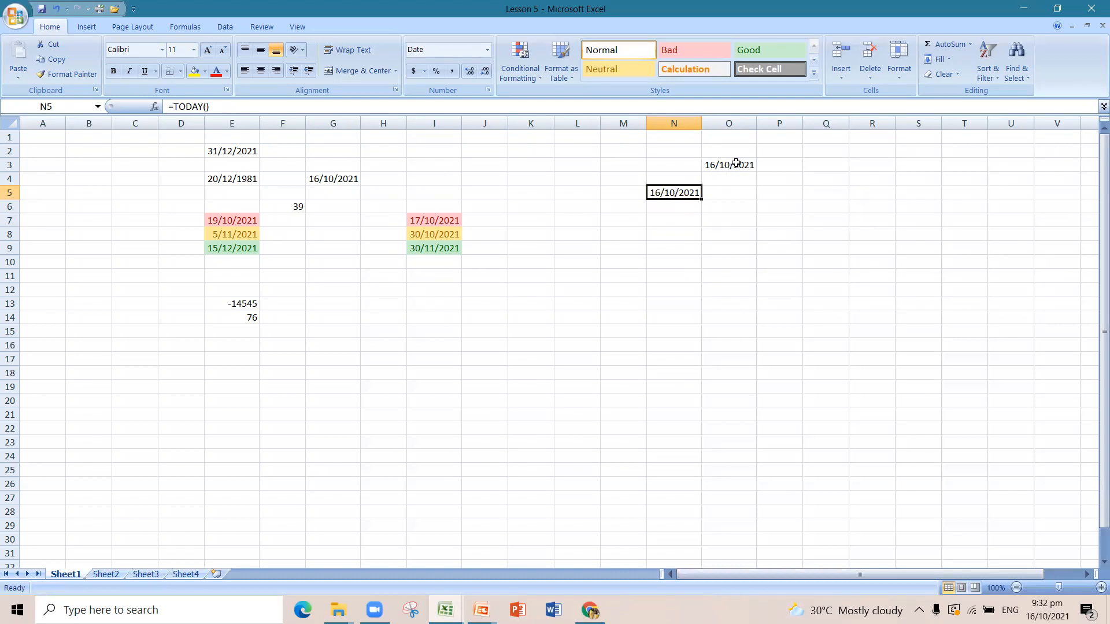
pyautogui.click(735, 163)
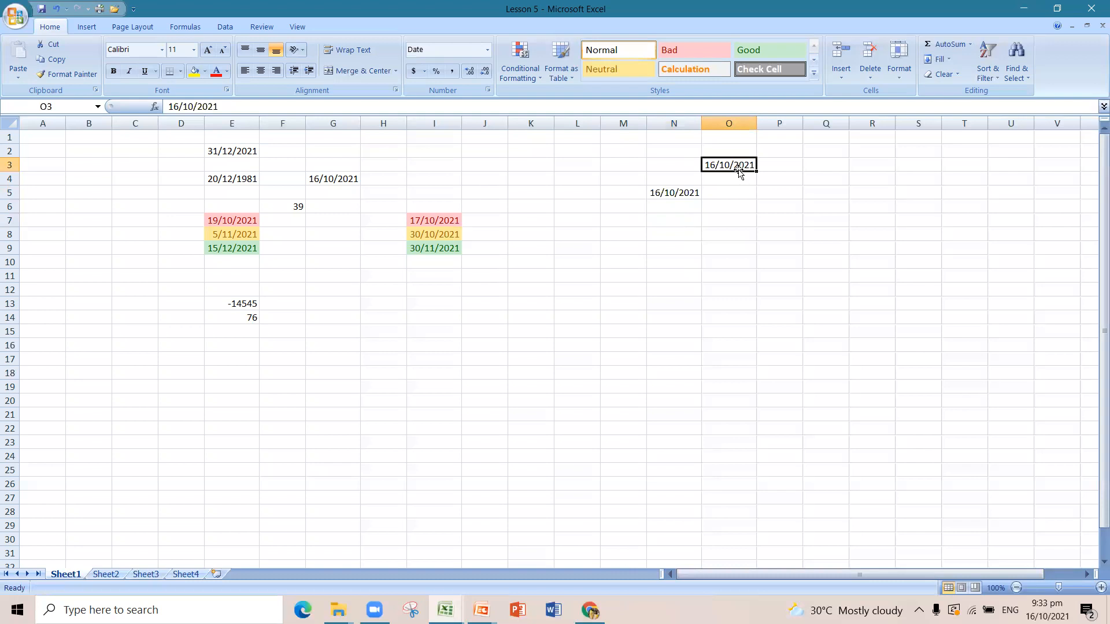
pyautogui.click(684, 196)
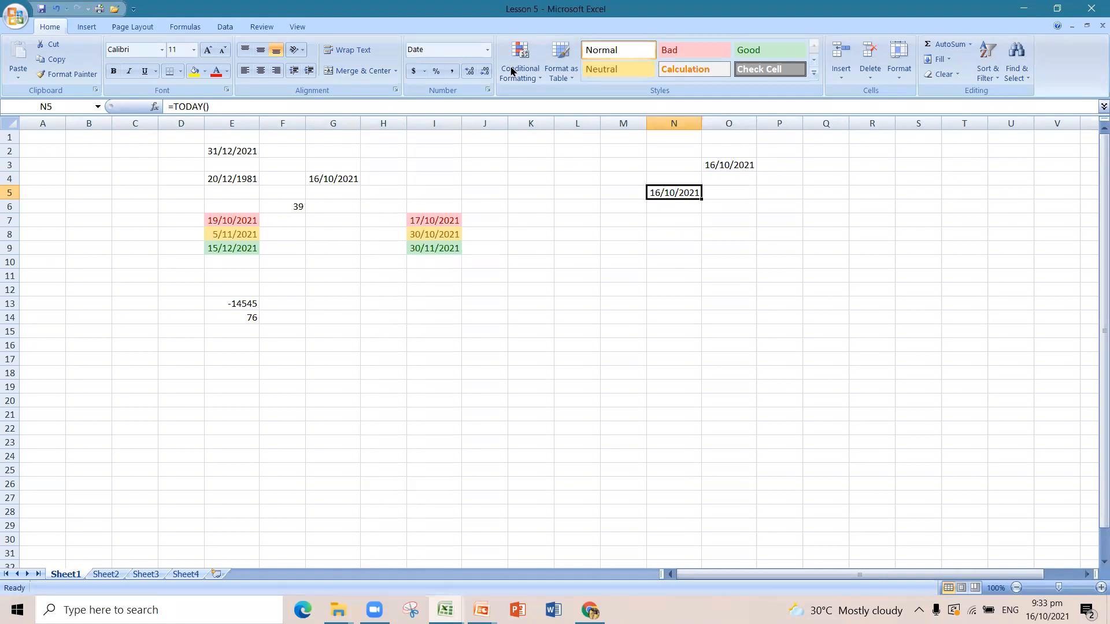
pyautogui.click(616, 161)
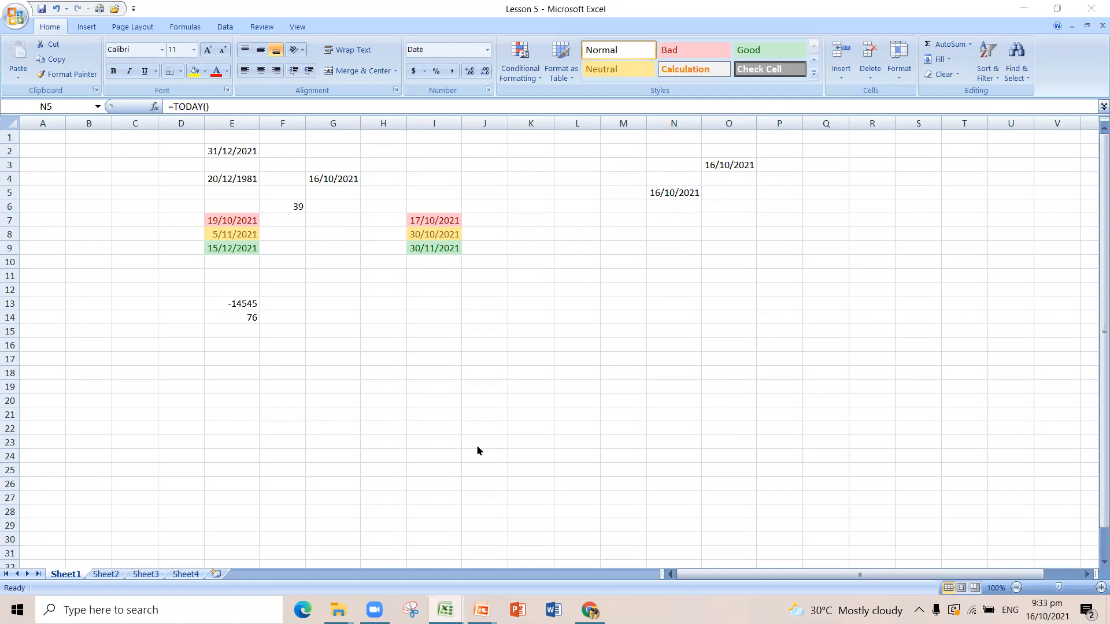
# Enter the date of birth in cell E19
pyautogui.click(234, 387)
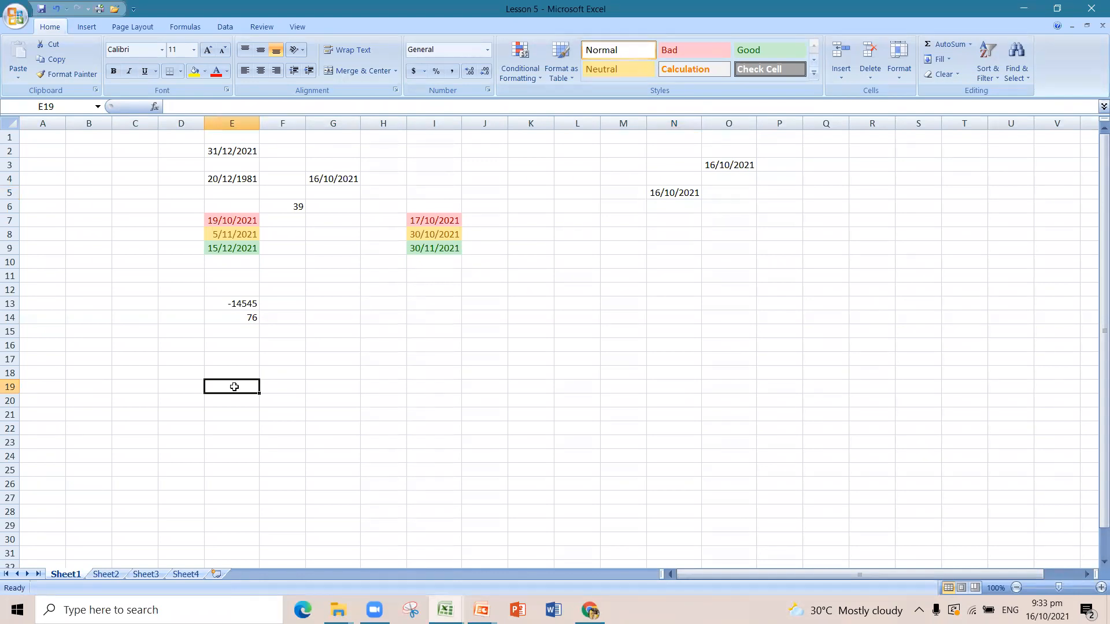
pyautogui.write('15/4/')
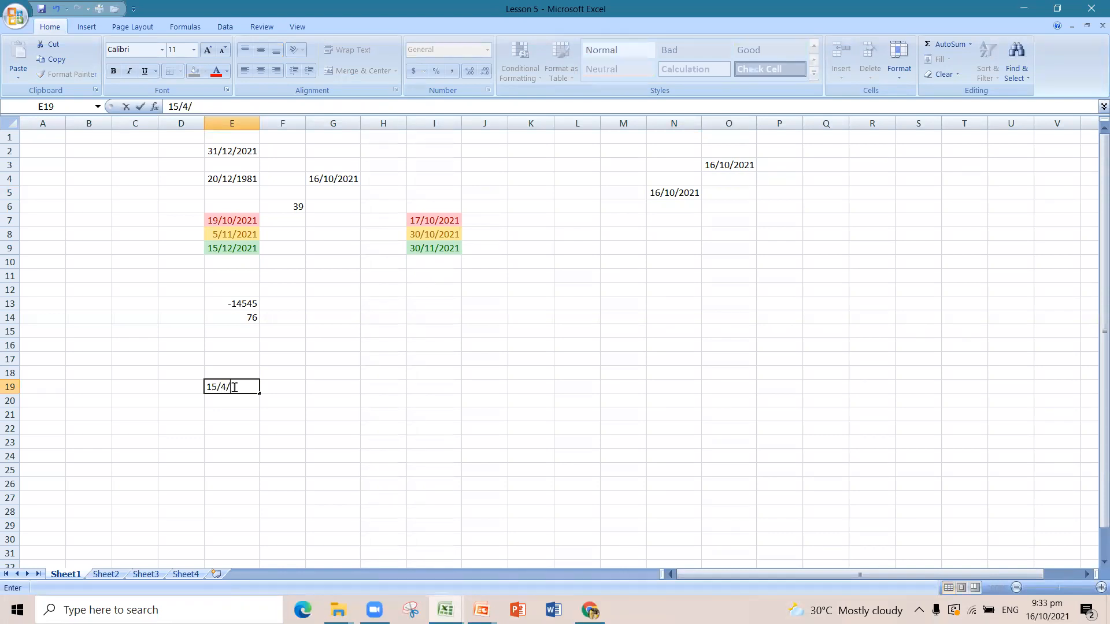
pyautogui.write('1980')
pyautogui.click(336, 385)
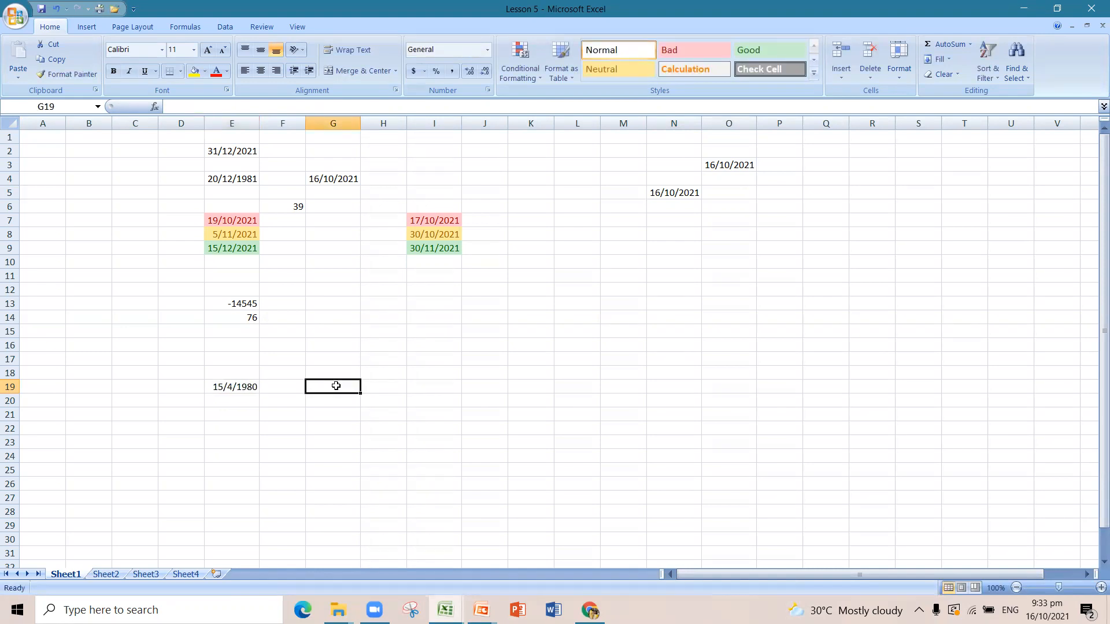
pyautogui.click(250, 389)
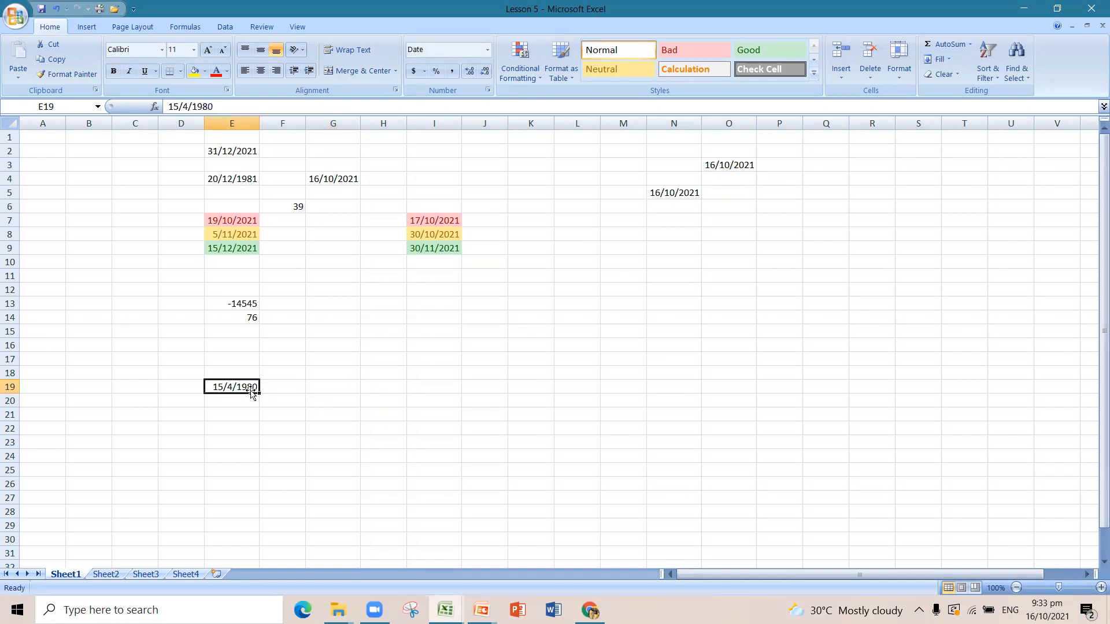
pyautogui.click(334, 385)
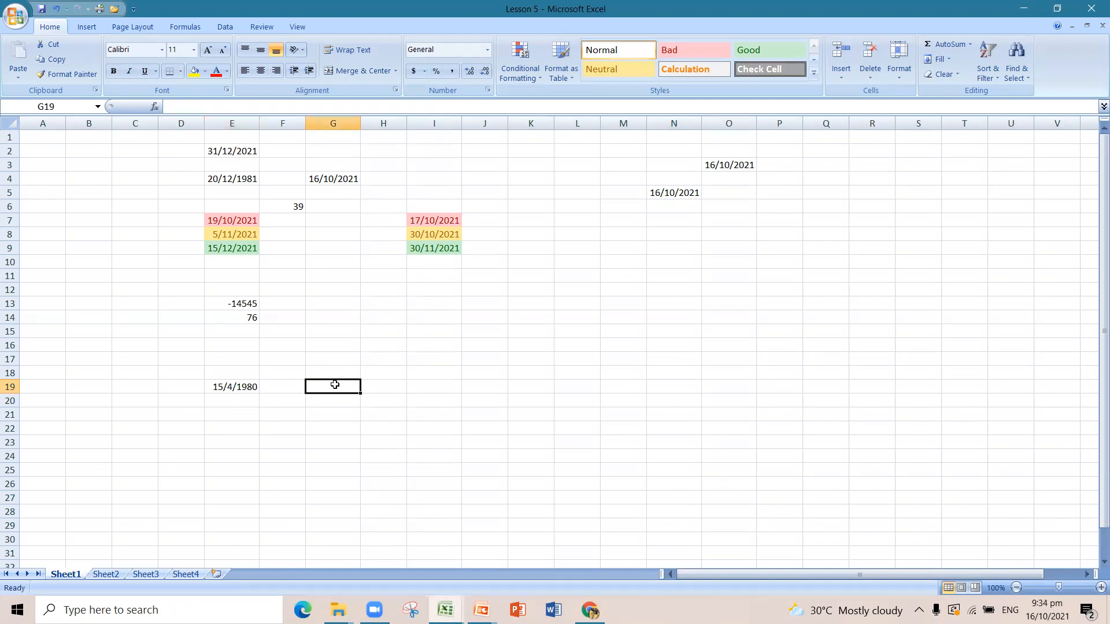
pyautogui.click(242, 390)
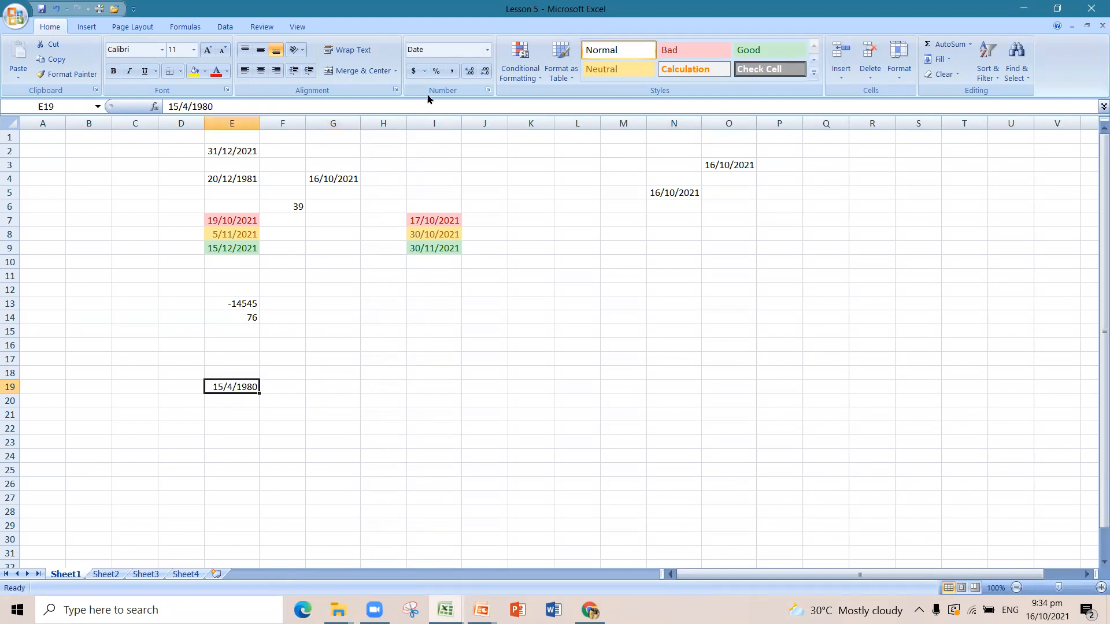
pyautogui.click(436, 71)
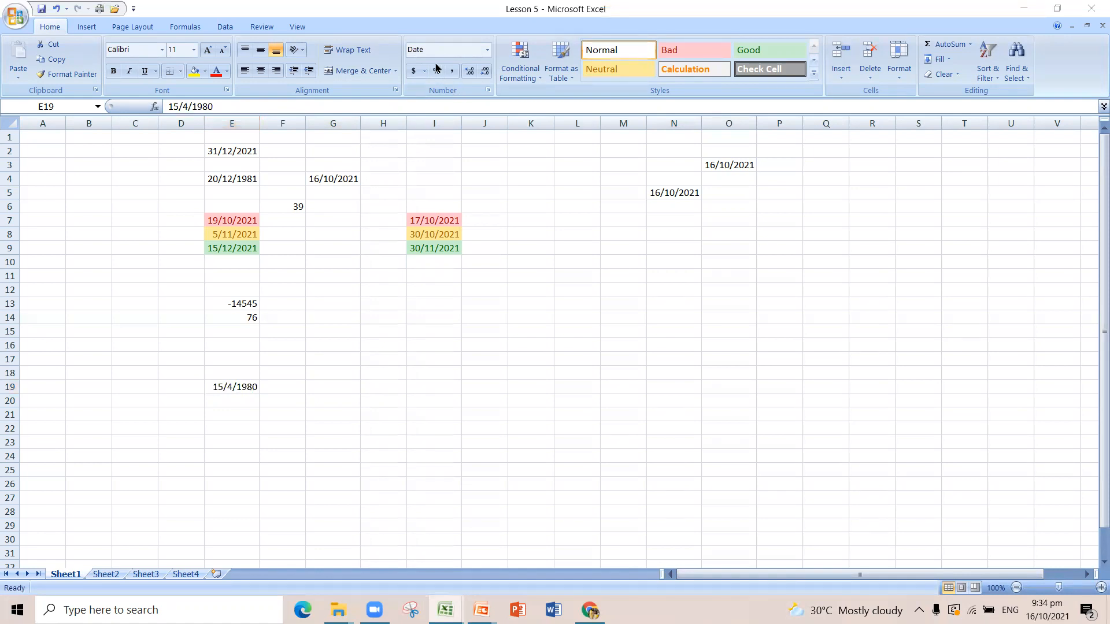
pyautogui.click(238, 391)
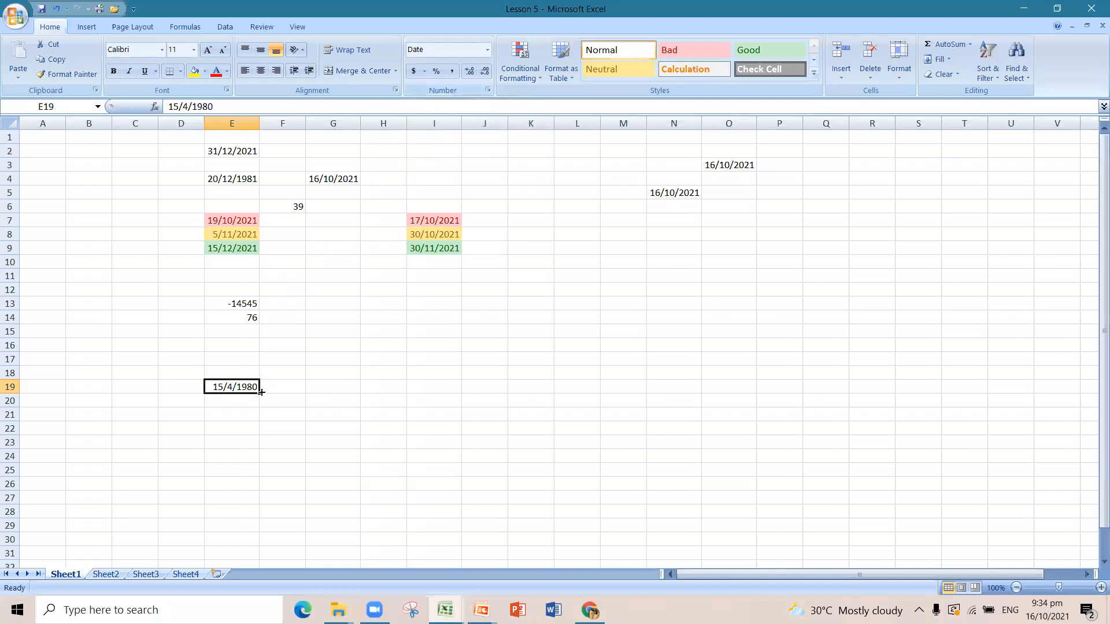
# Begin a DATEDIF formula in cell G19 with cell E19 as the start date
pyautogui.click(318, 387)
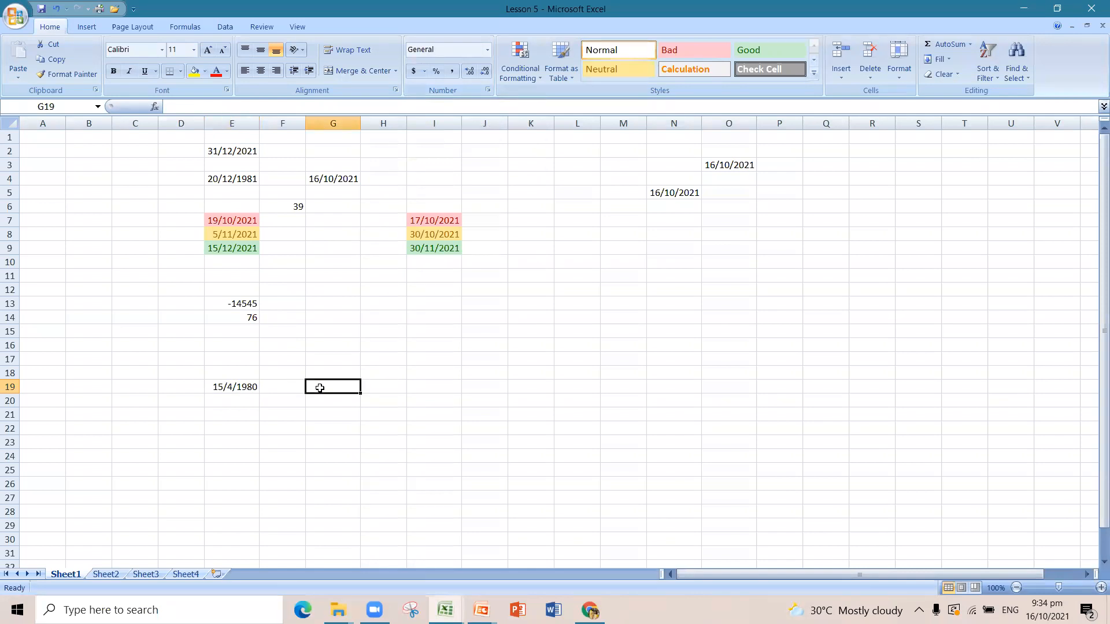
pyautogui.write('=')
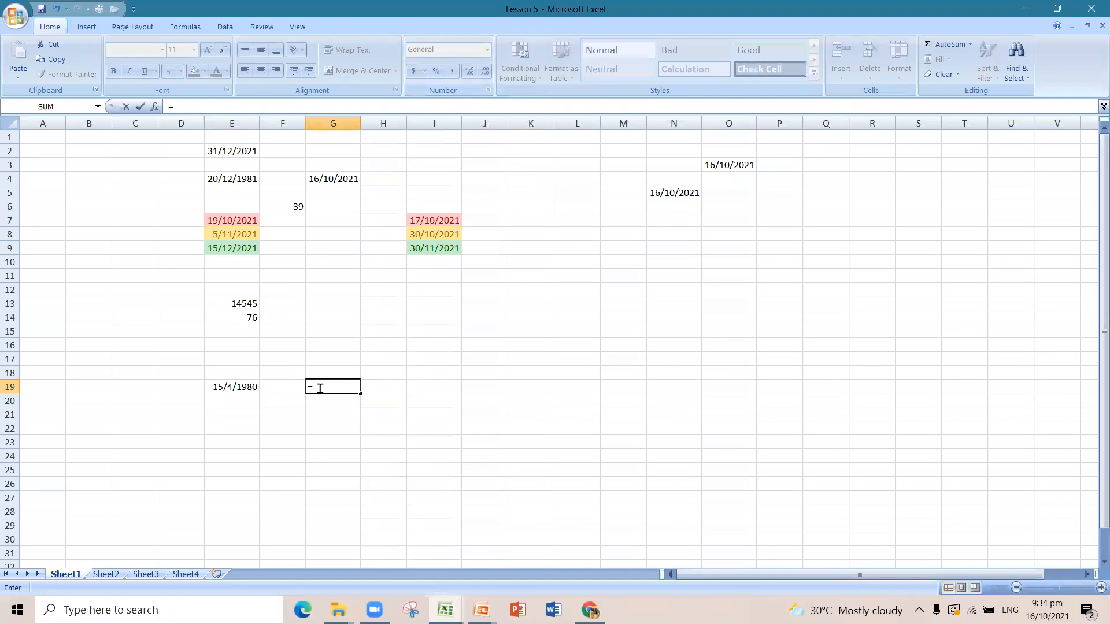
pyautogui.write('DATE')
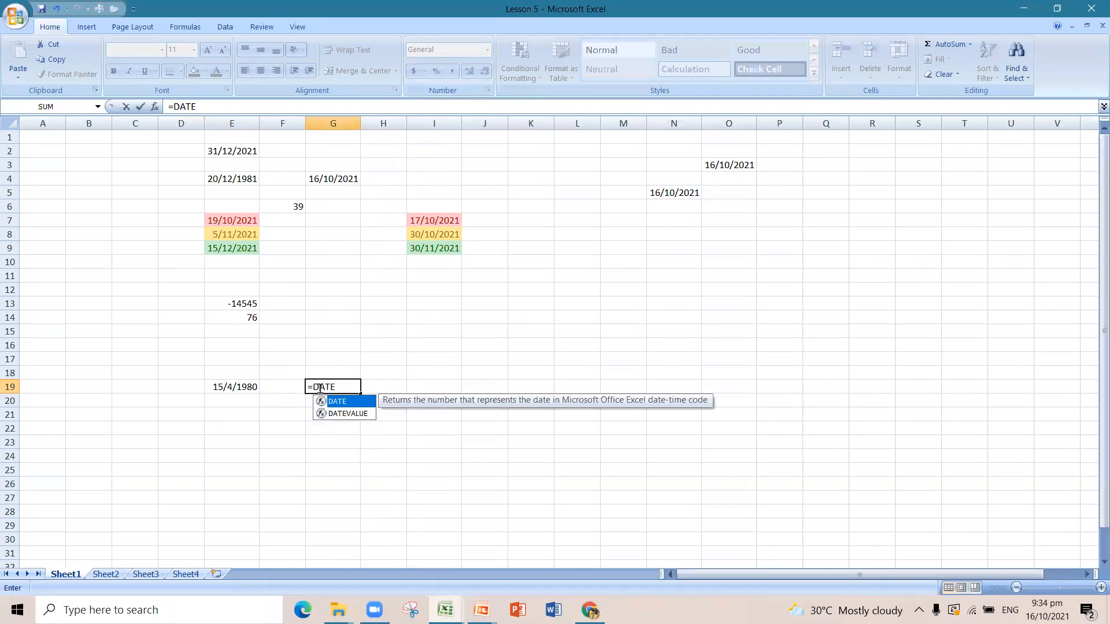
pyautogui.write('DI')
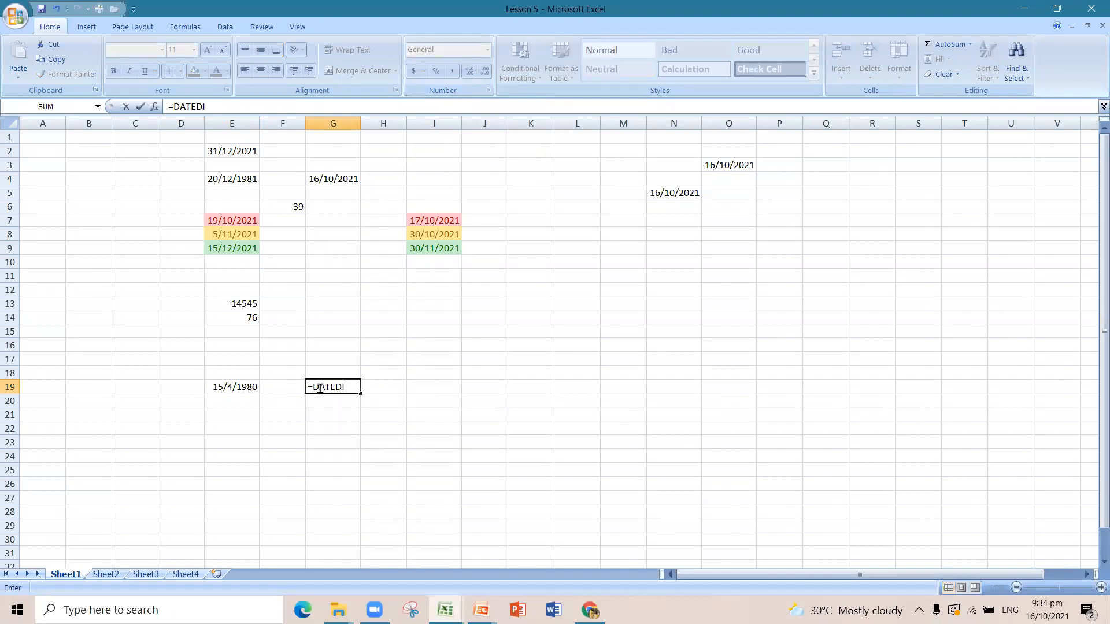
pyautogui.write('F')
pyautogui.write('(')
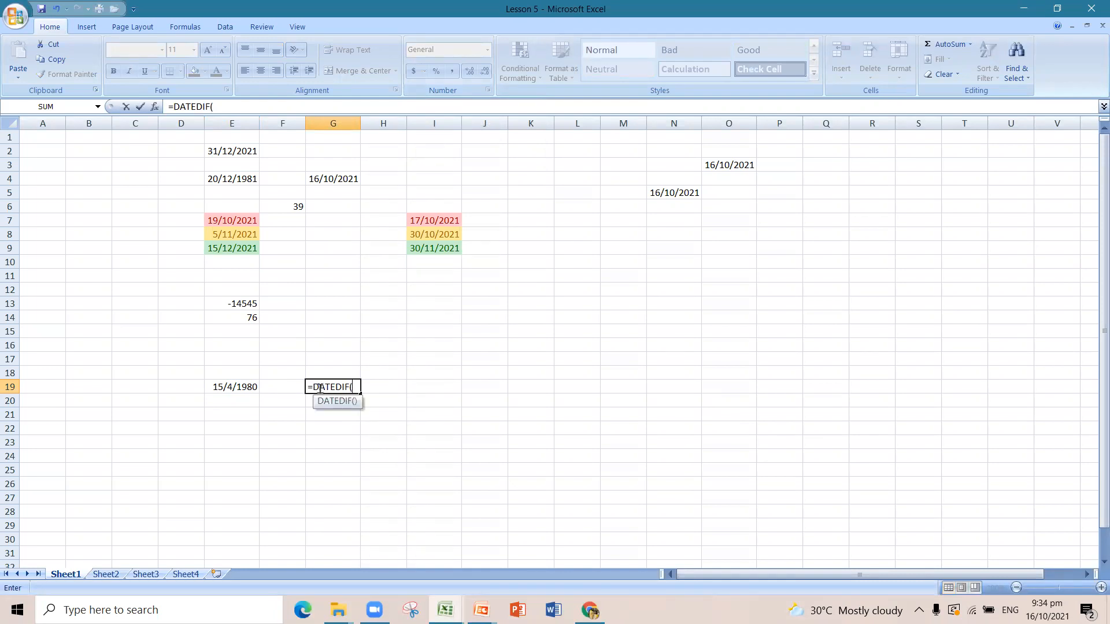
pyautogui.click(246, 389)
pyautogui.write(',')
# Complete the DATEDIF formula in G19 with TODAY() as the end date and "Y" as the unit, and select the cell
pyautogui.write('to')
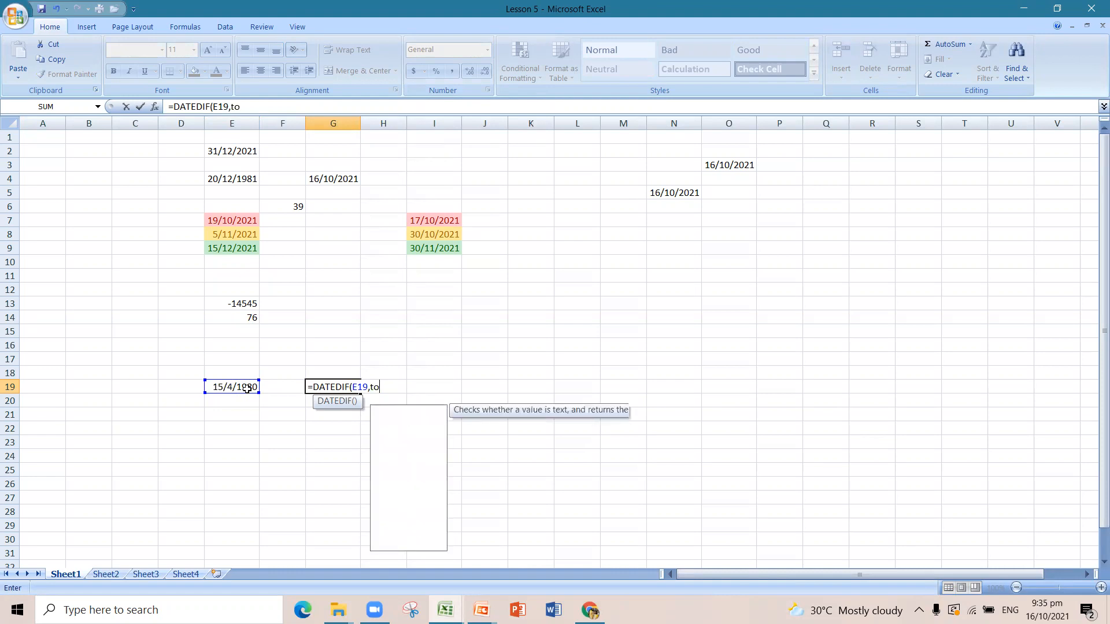
pyautogui.press('BackSpace')
pyautogui.press('BackSpace')
pyautogui.write('TODAY')
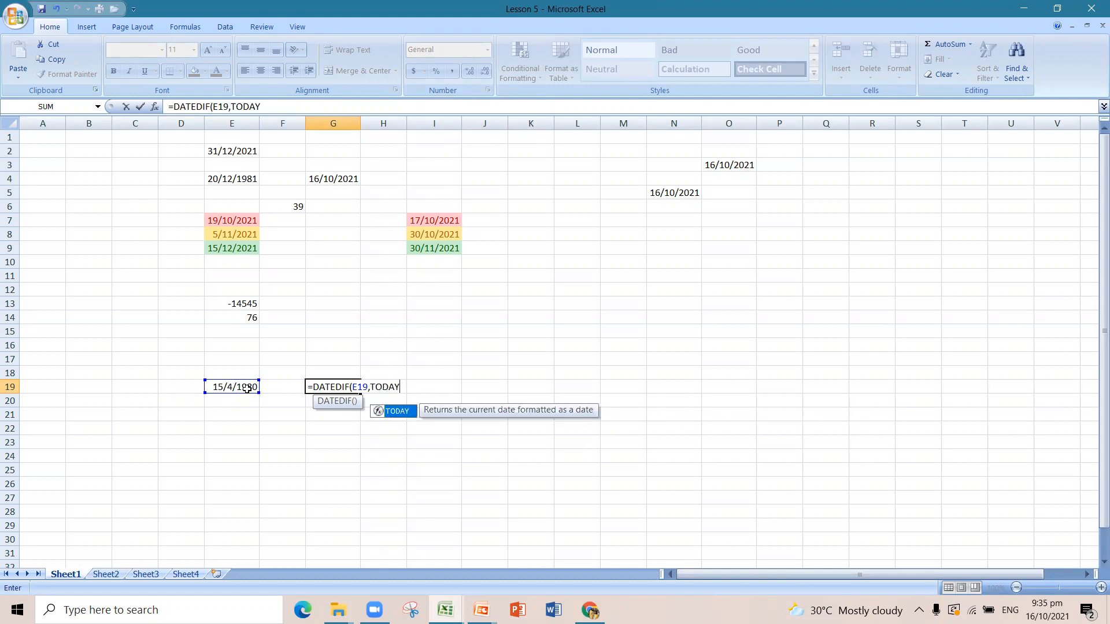
pyautogui.write('()')
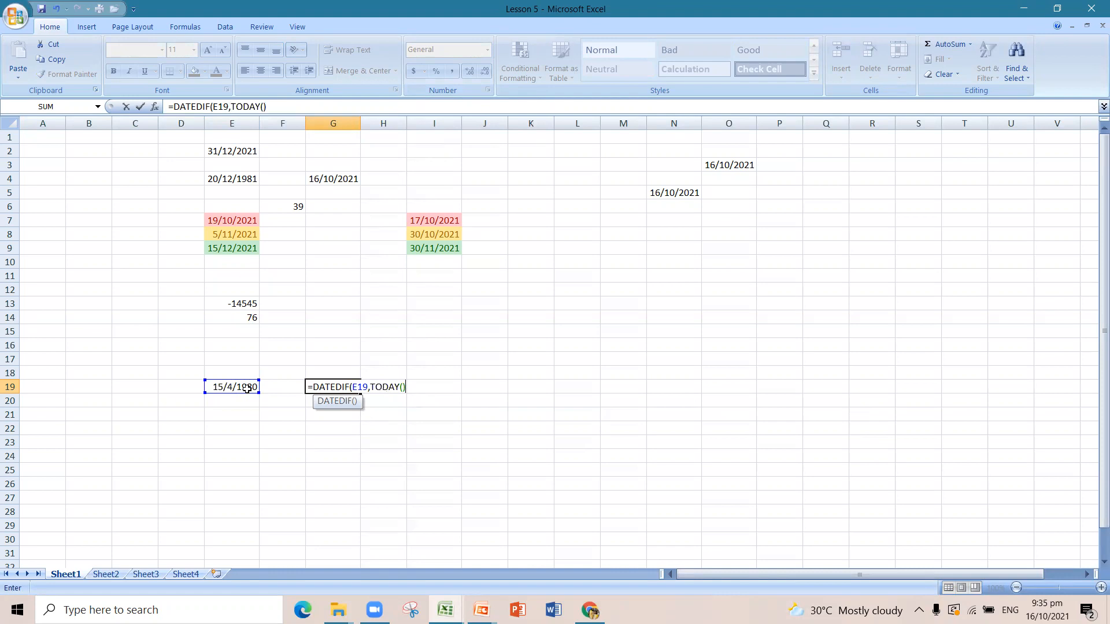
pyautogui.write(',"y')
pyautogui.press('BackSpace')
pyautogui.write('Y")')
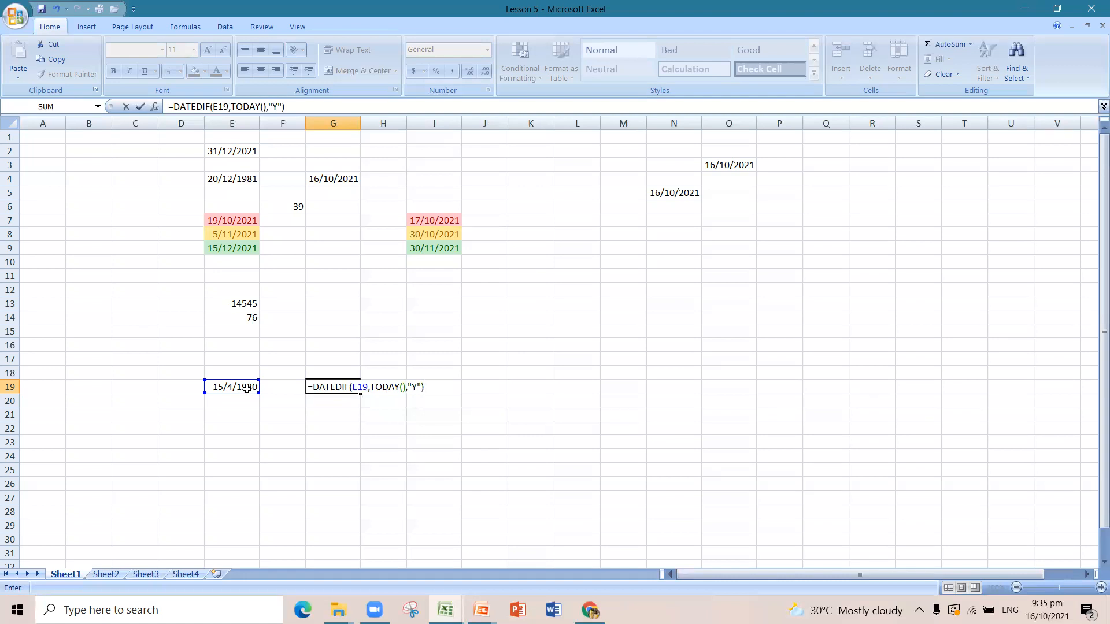
pyautogui.press('Return')
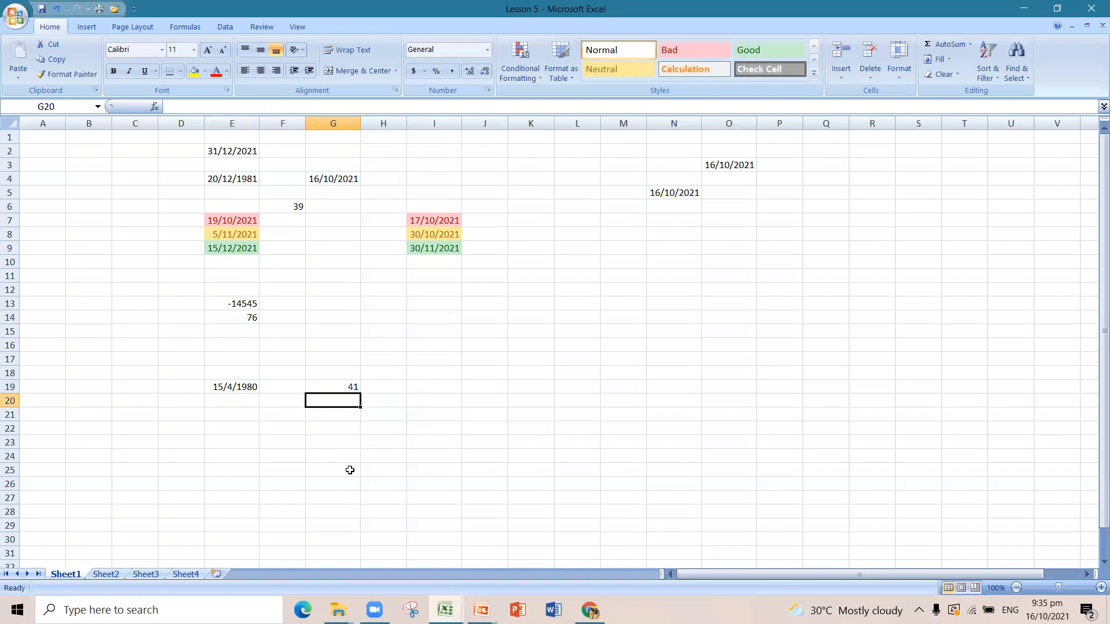
pyautogui.click(345, 386)
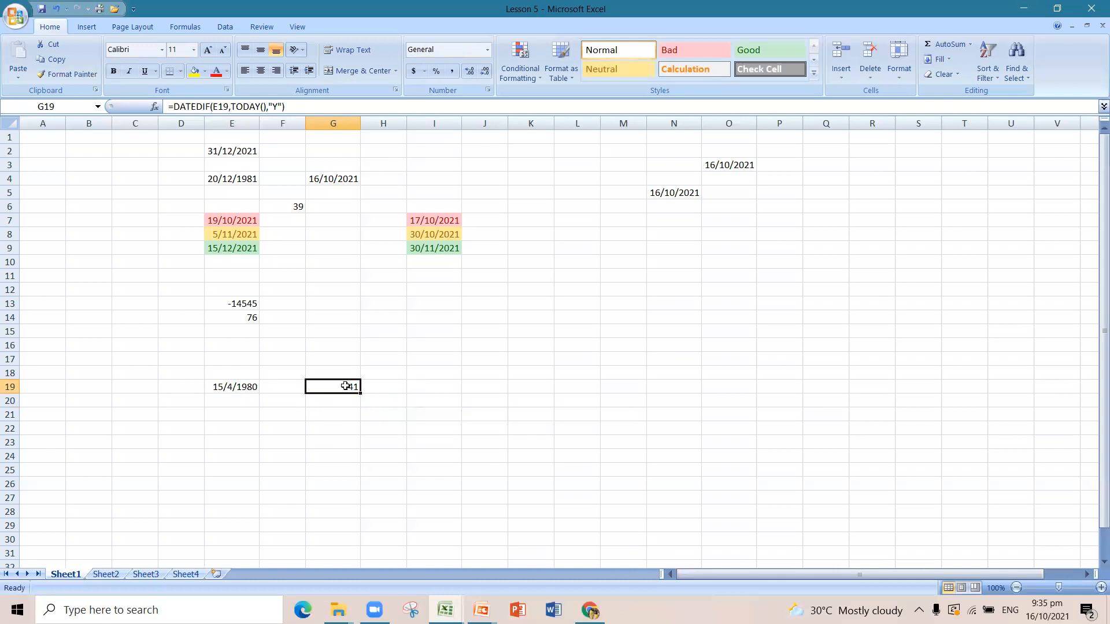
# Review the DATEDIF formula in cell G19
pyautogui.click(354, 419)
pyautogui.click(353, 388)
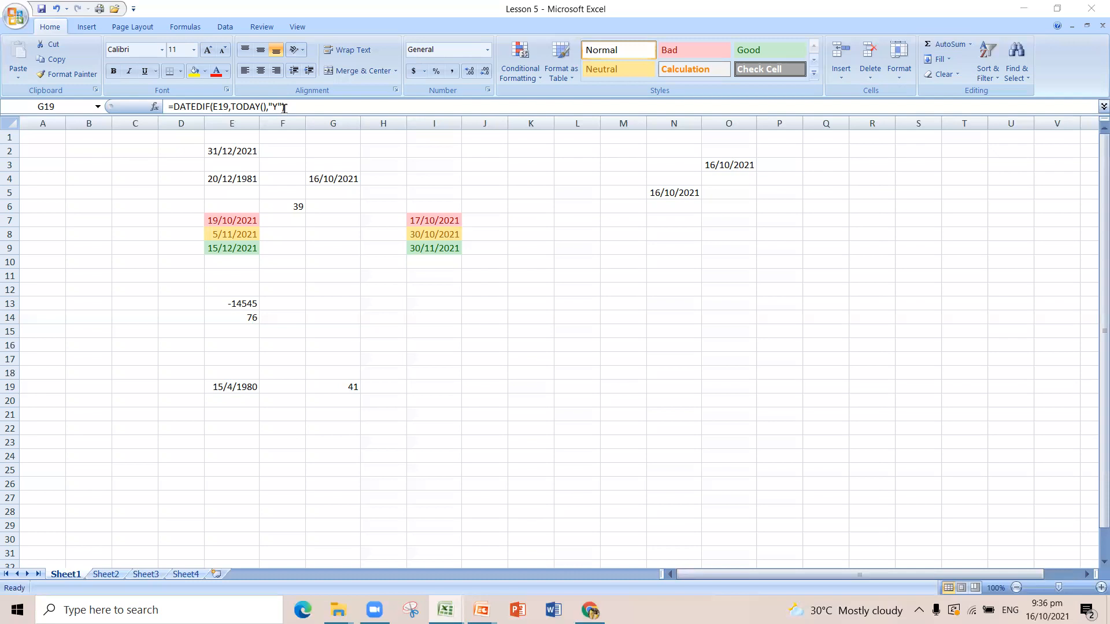
pyautogui.click(355, 384)
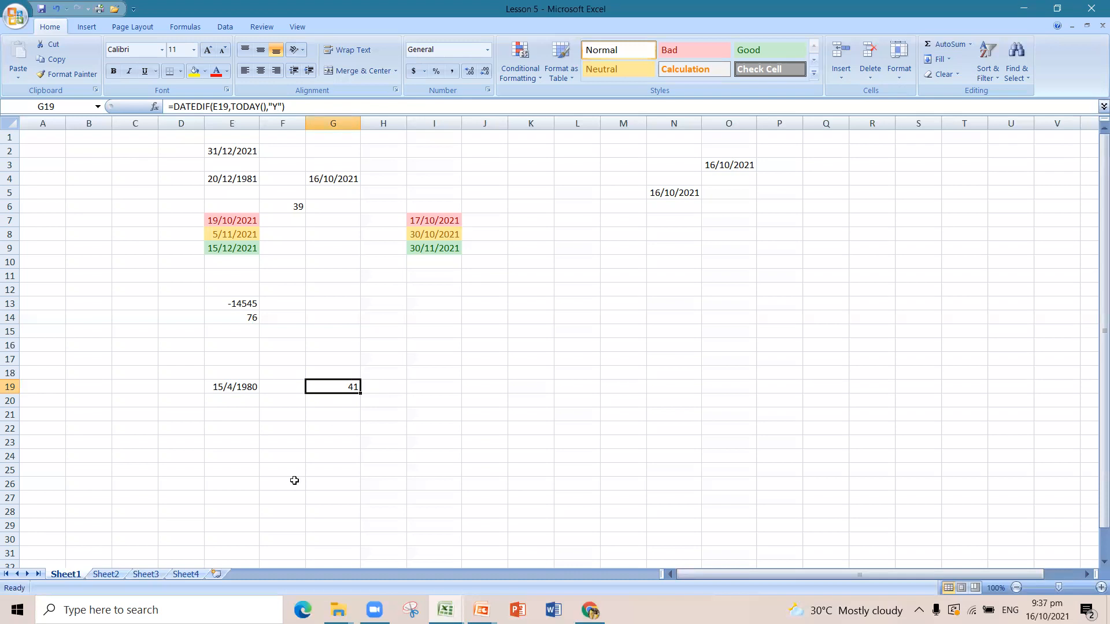
# Open Sheet3 and select the Staff Database title cell
pyautogui.click(129, 577)
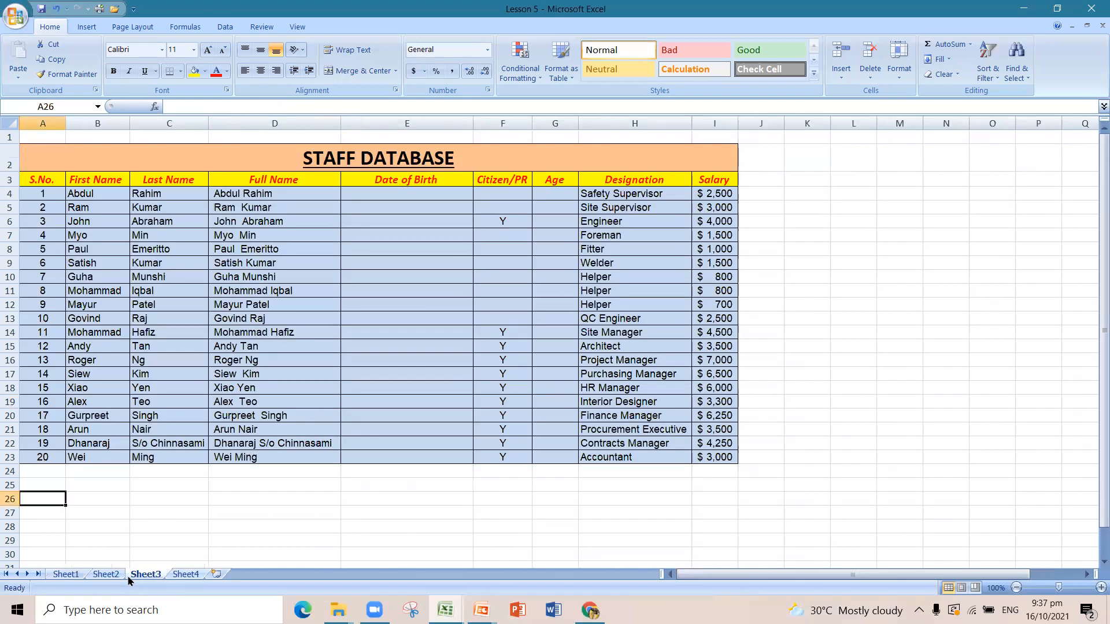
pyautogui.click(369, 238)
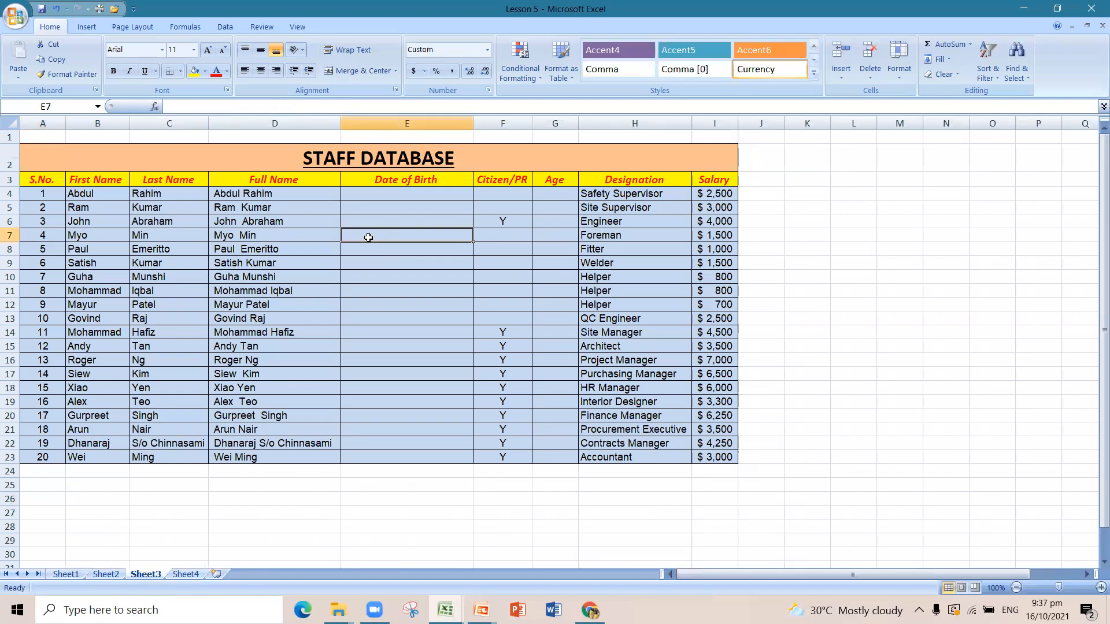
pyautogui.click(161, 160)
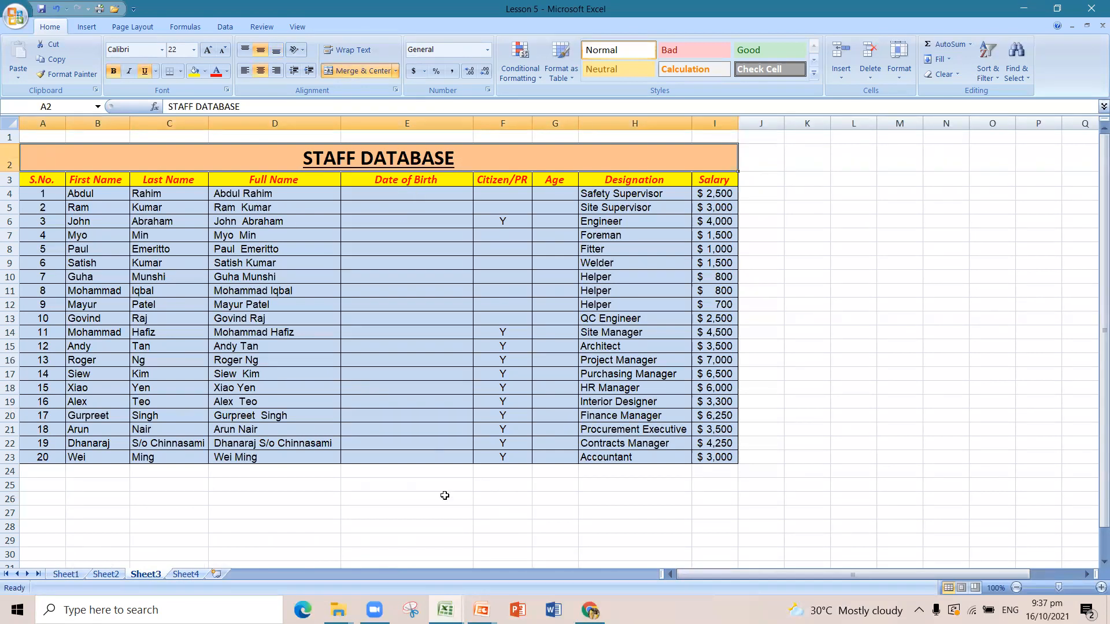
# Look at the staff database in the Lesson 3 workbook for comparison and return to the Lesson 5 workbook
pyautogui.moveTo(448, 605)
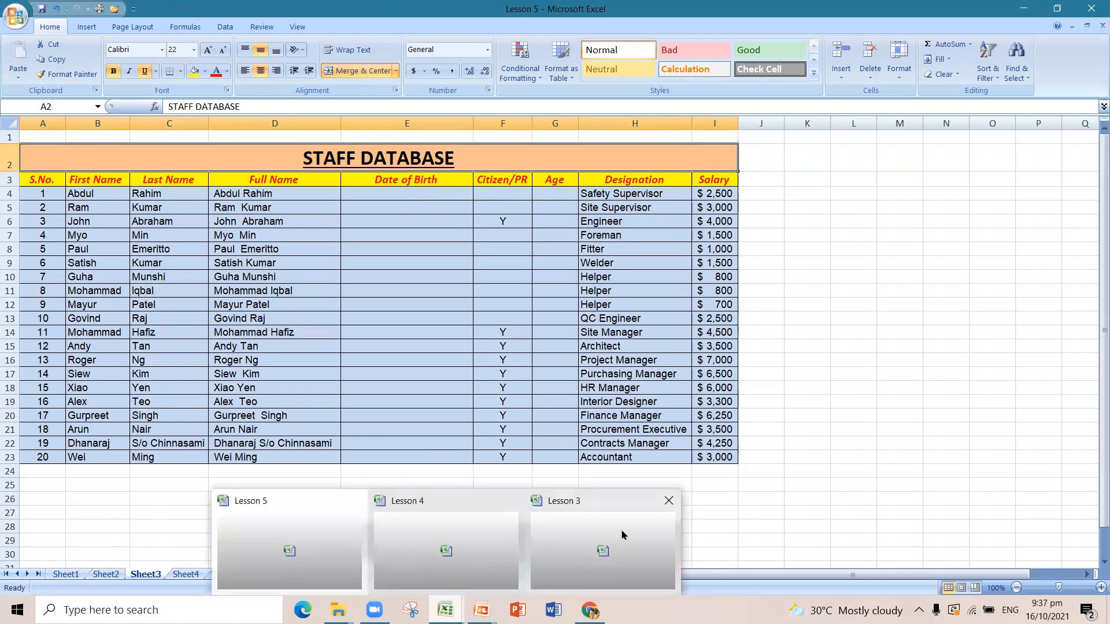
pyautogui.click(622, 533)
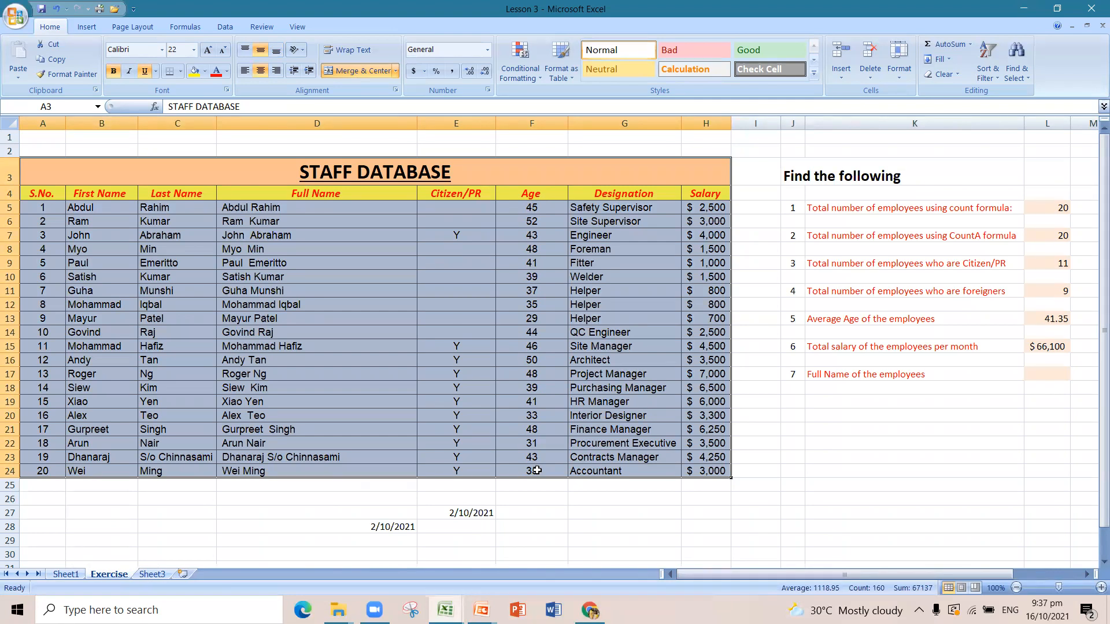
pyautogui.moveTo(445, 609)
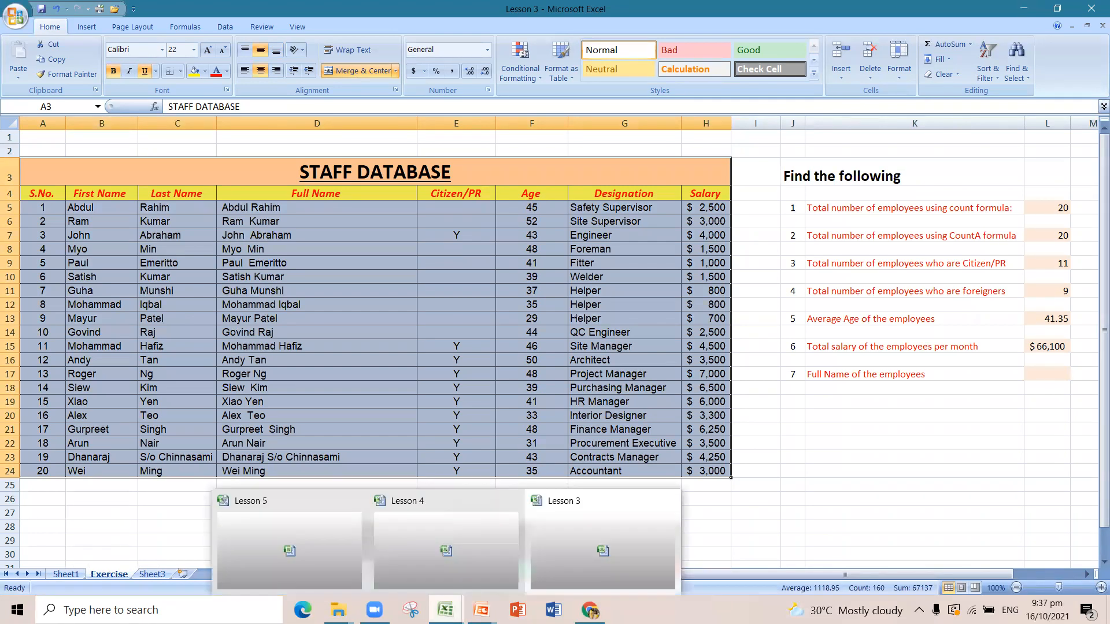
pyautogui.click(339, 568)
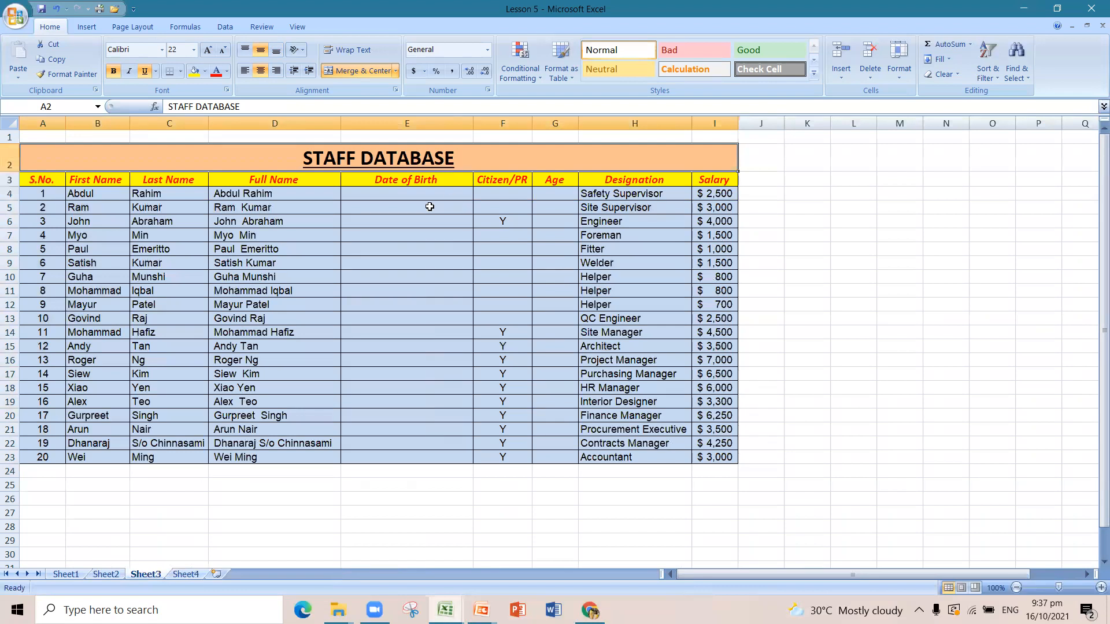
# Enter the first employee's date of birth in cell E4 of the Staff Database
pyautogui.click(402, 198)
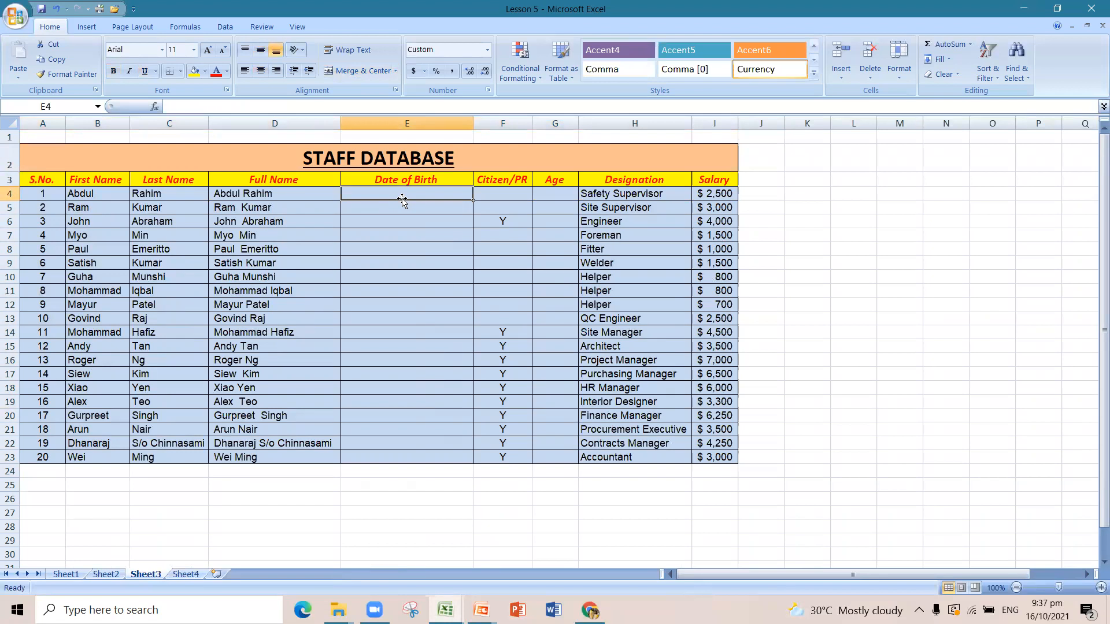
pyautogui.write('20/12/')
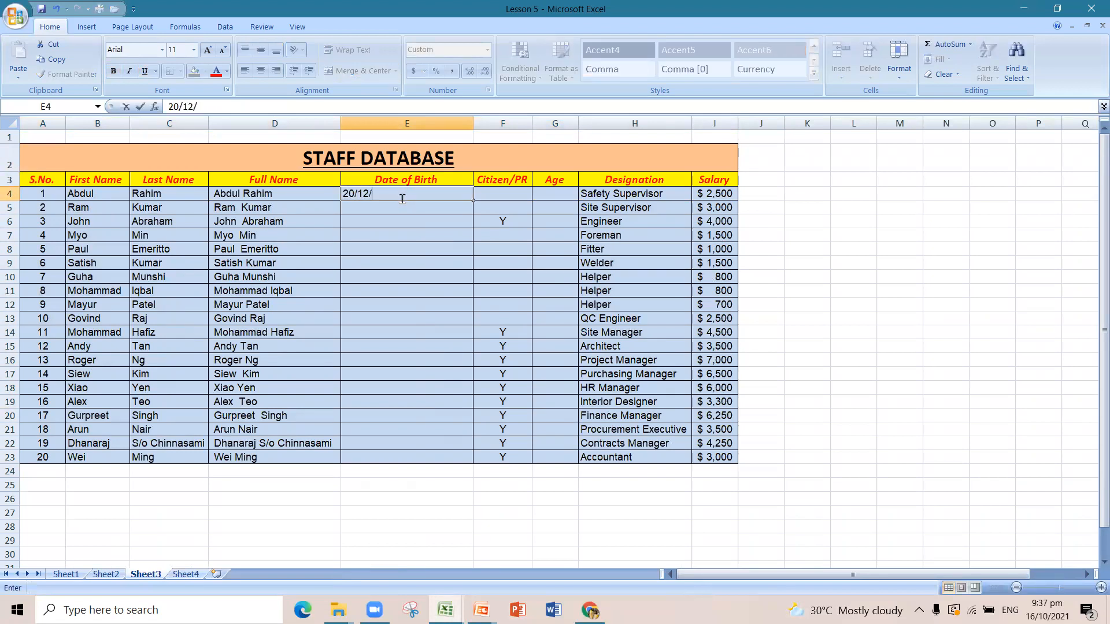
pyautogui.write('1980')
pyautogui.click(414, 208)
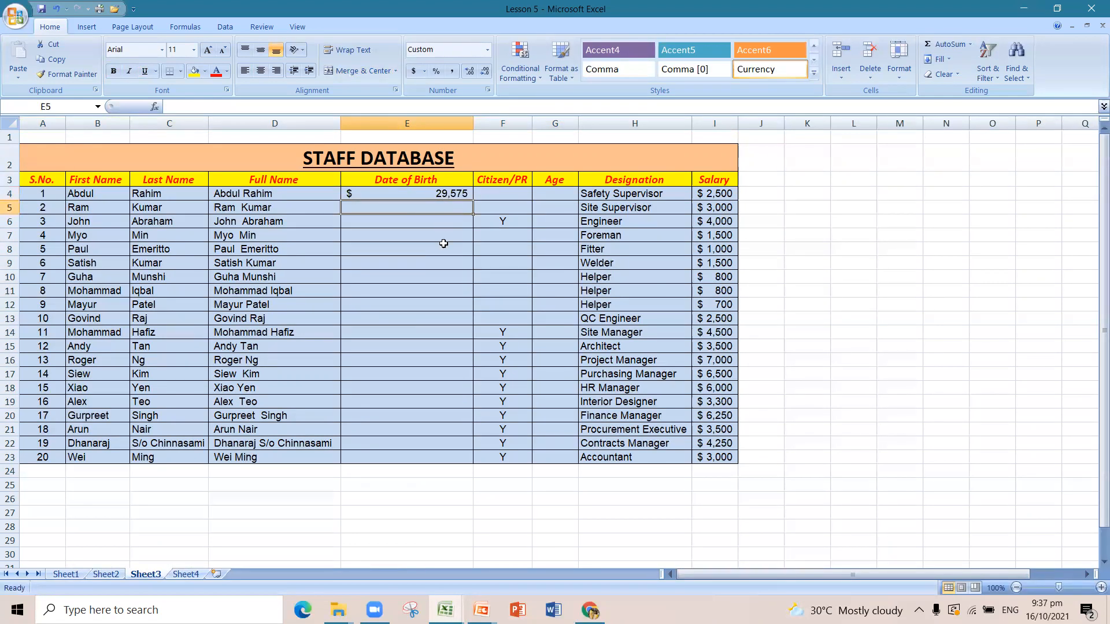
# Format the Date of Birth cells E4 to E23 as Short Date
pyautogui.click(376, 192)
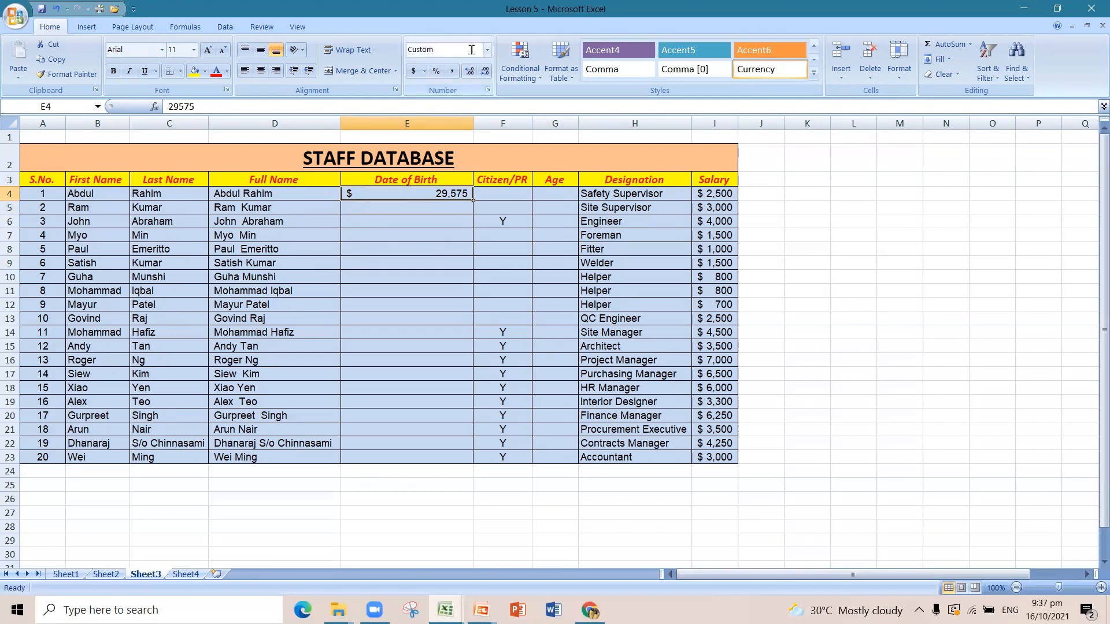
pyautogui.moveTo(407, 199); pyautogui.dragTo(432, 456)
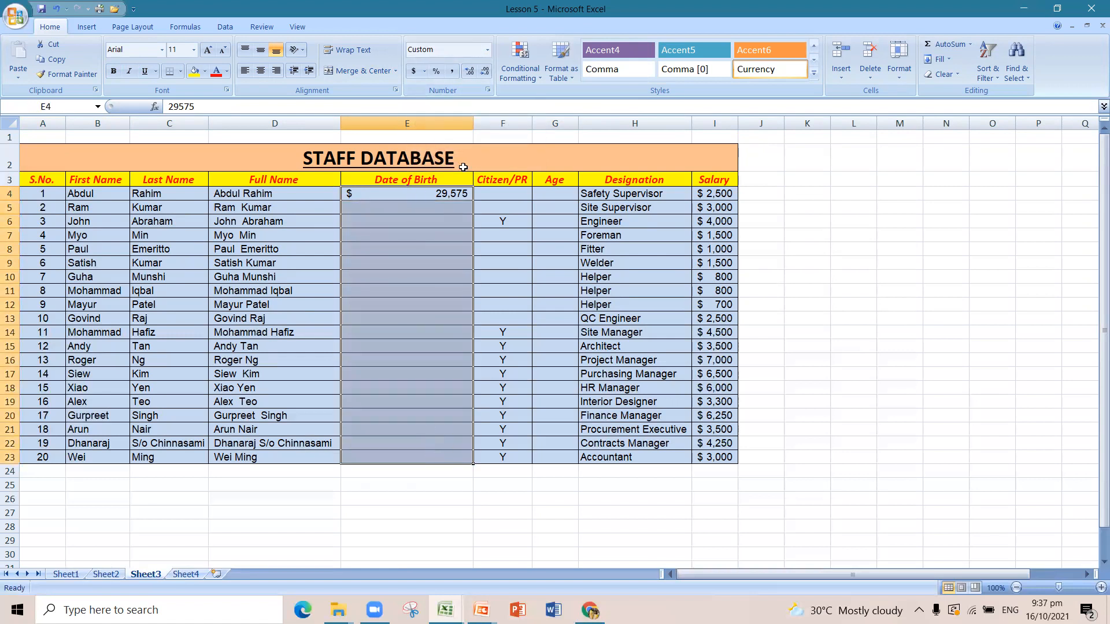
pyautogui.click(487, 50)
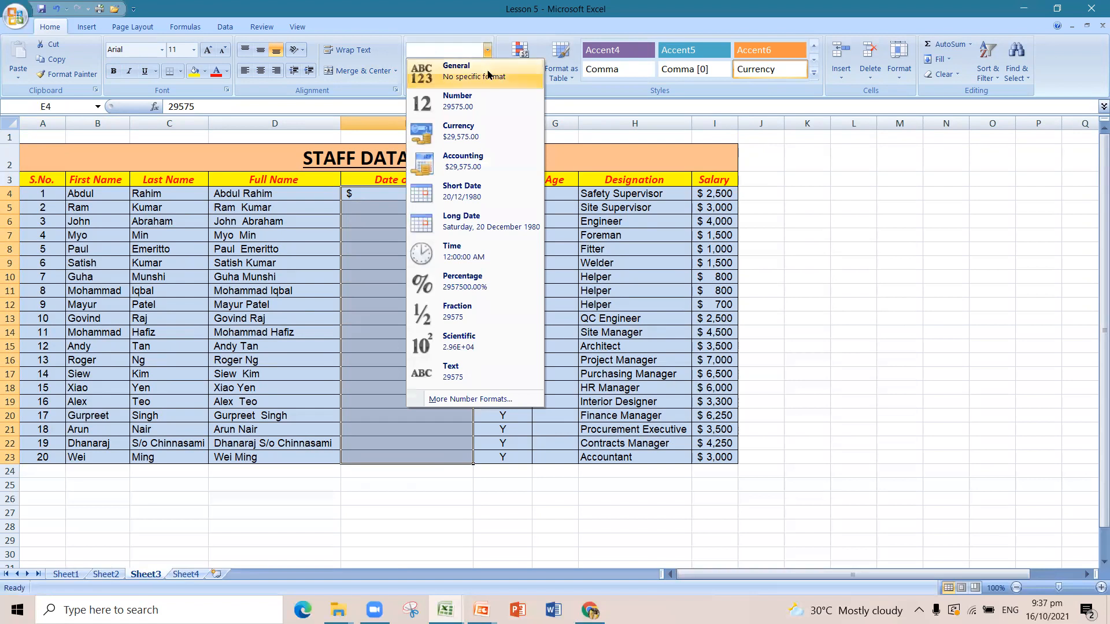
pyautogui.click(510, 201)
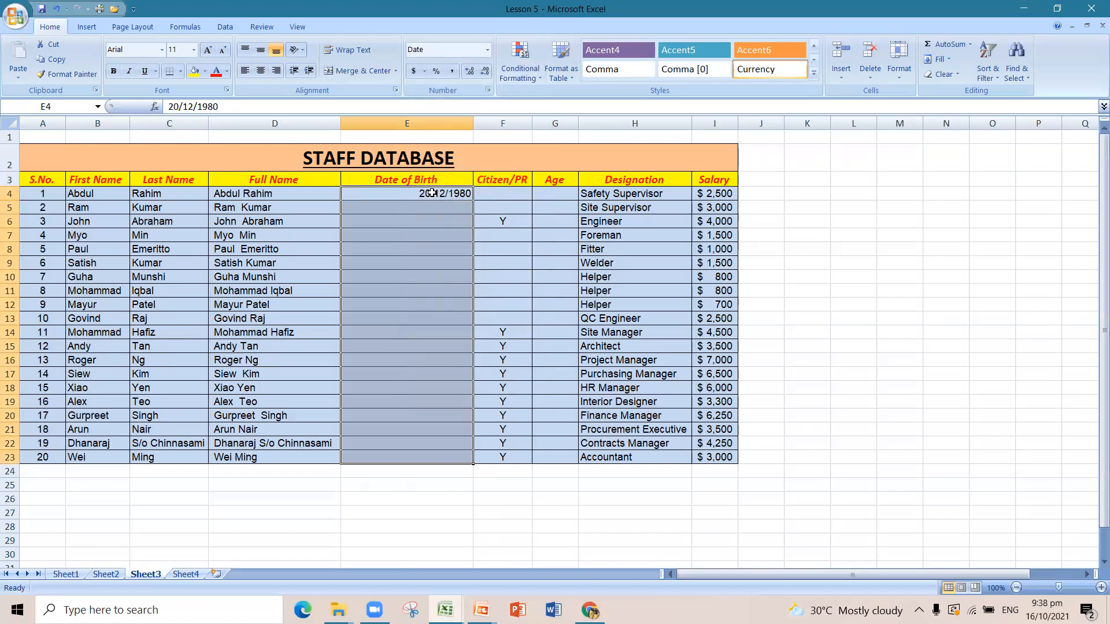
# Enter the dates of birth of employees 2 and 3 in cells E5 and E6
pyautogui.click(431, 227)
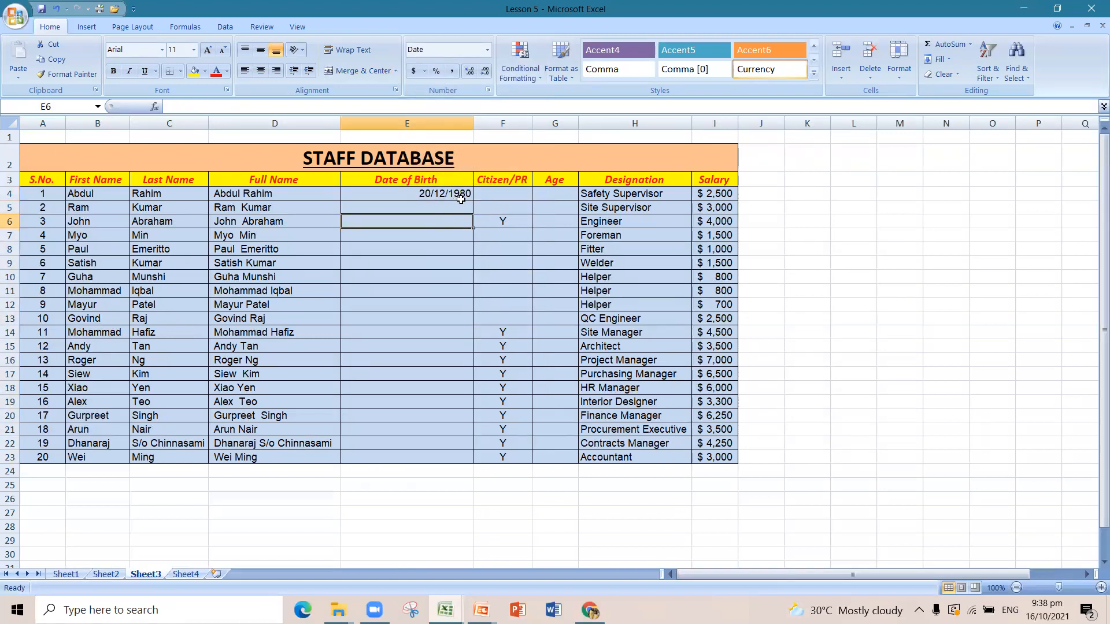
pyautogui.click(461, 207)
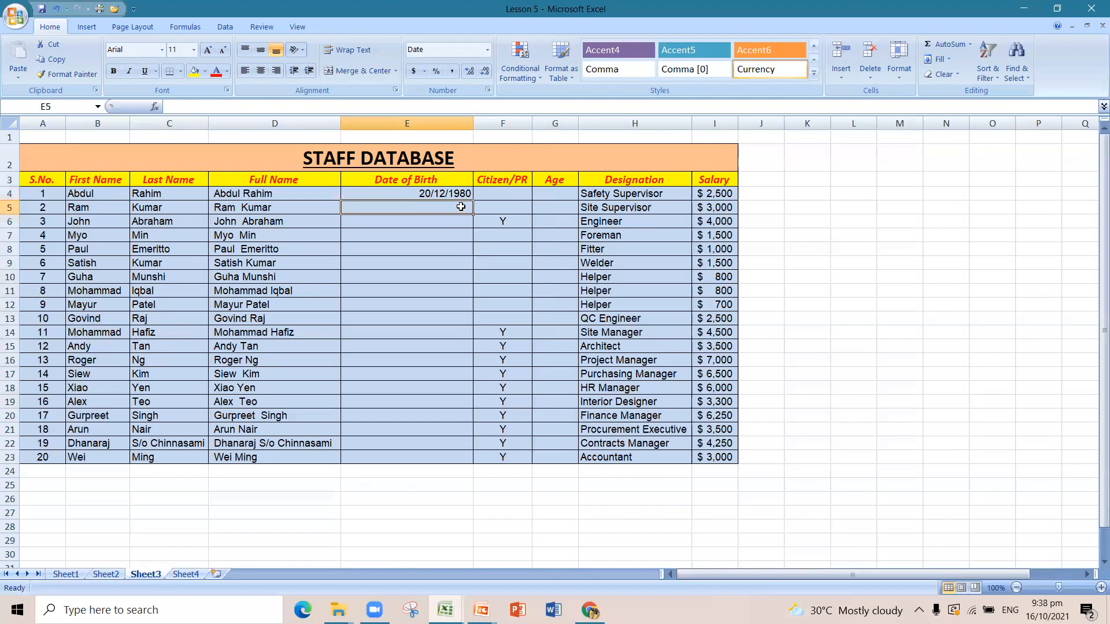
pyautogui.write('23')
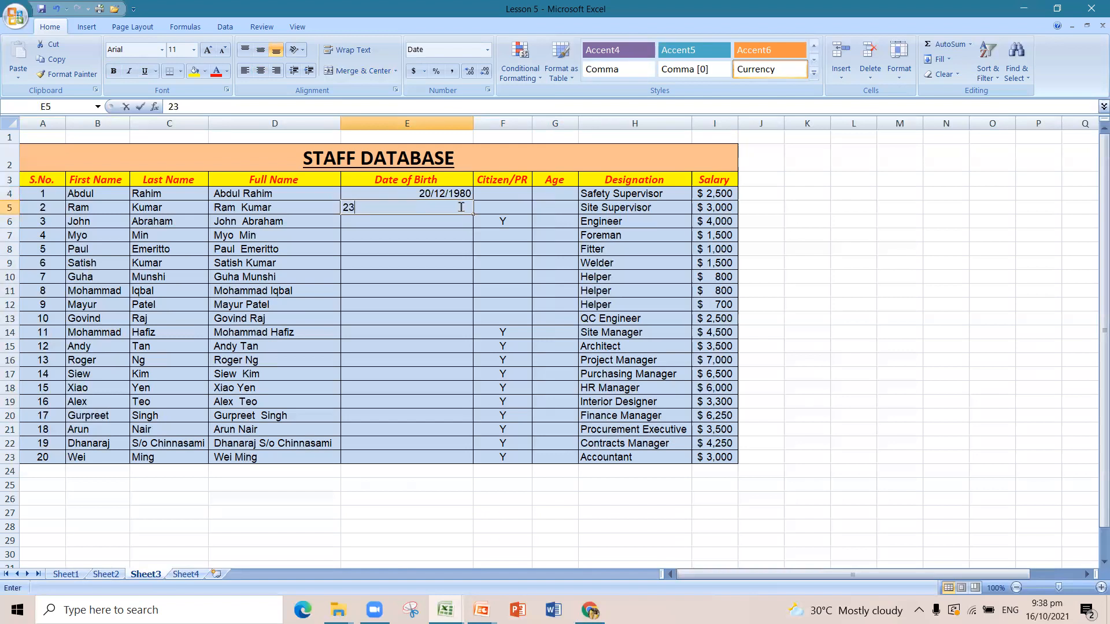
pyautogui.write('/6/')
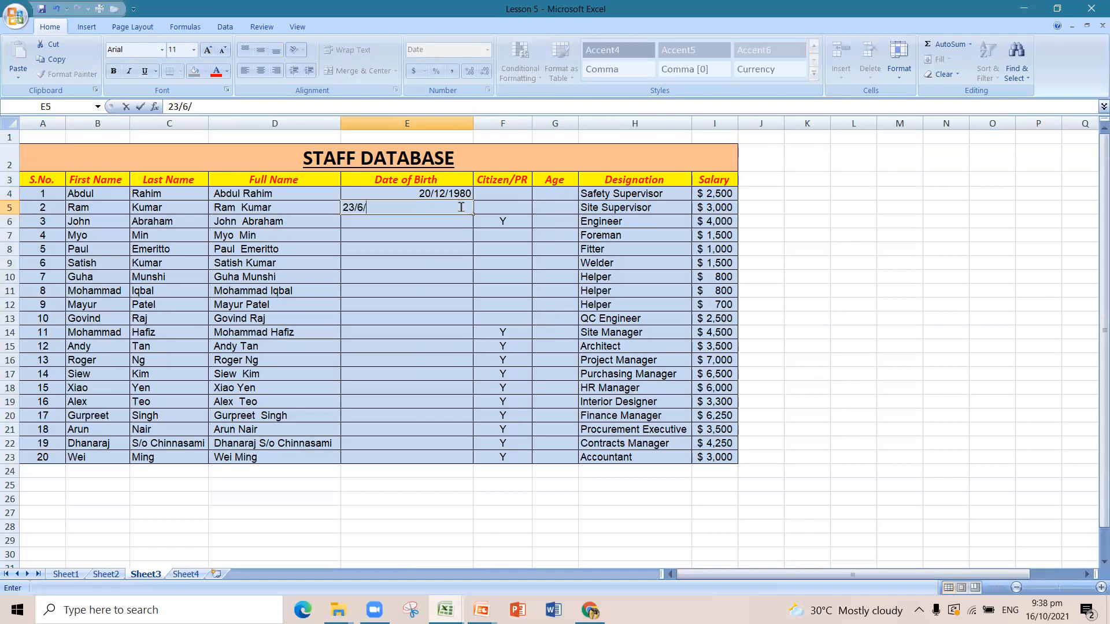
pyautogui.write('1965')
pyautogui.click(441, 221)
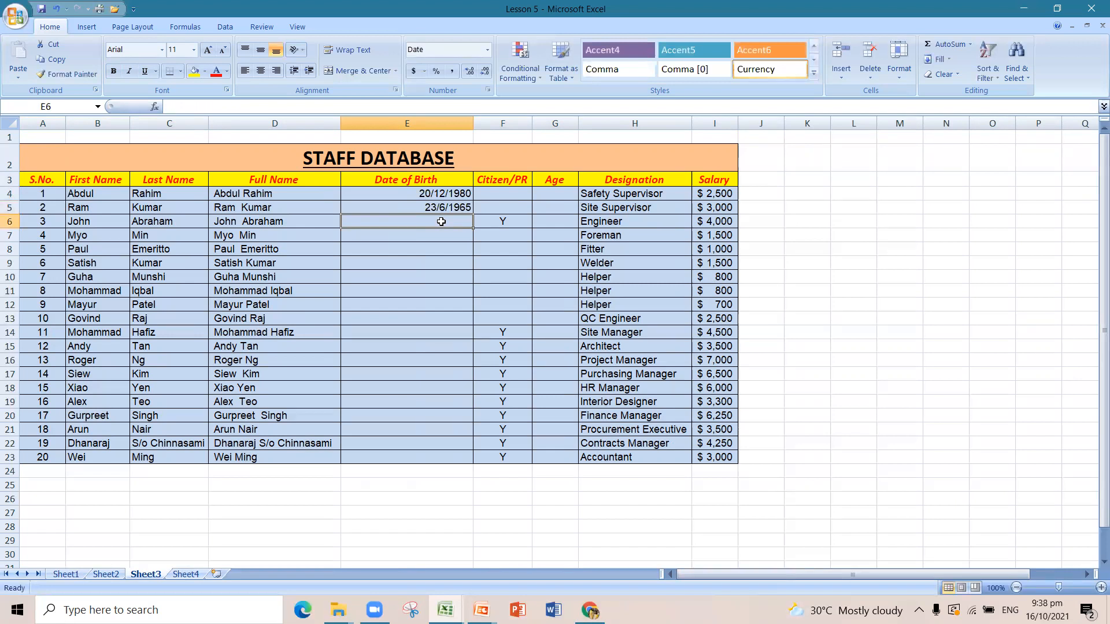
pyautogui.write('4/1/')
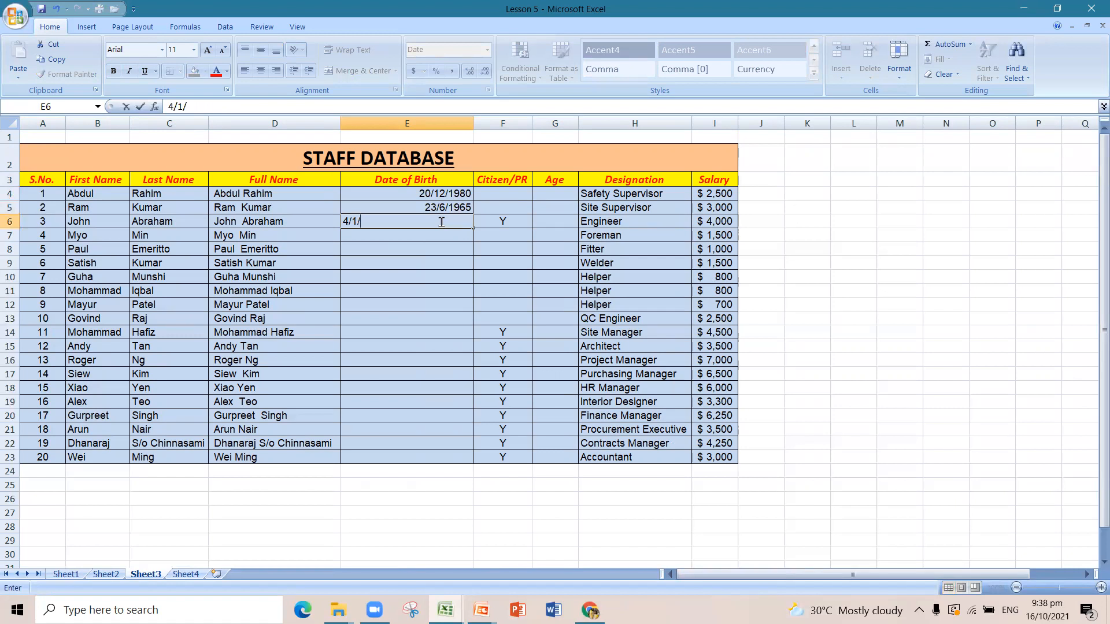
pyautogui.write('1978')
pyautogui.click(431, 237)
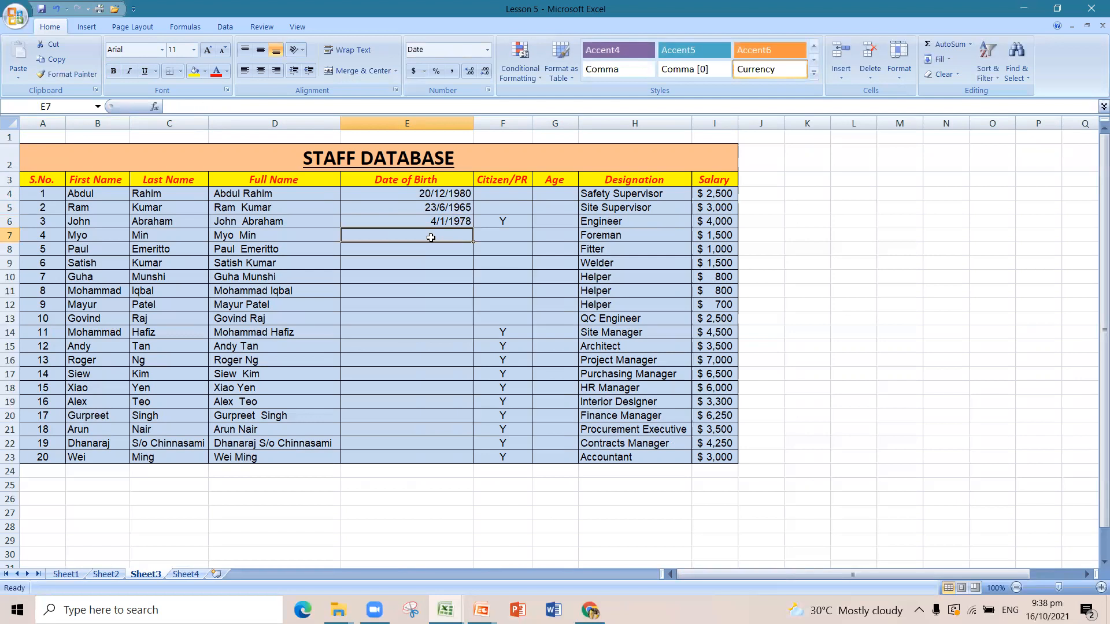
# Enter the dates of birth of employees 4 and 5 in cells E7 and E8
pyautogui.write('17/10/199')
pyautogui.press('BackSpace')
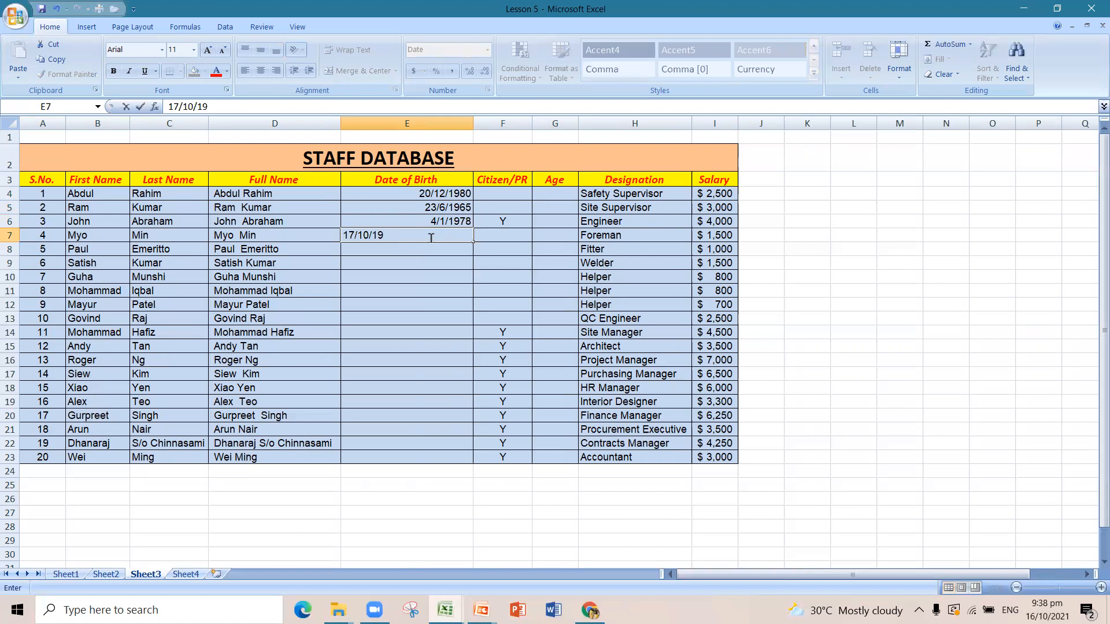
pyautogui.write('90')
pyautogui.click(420, 251)
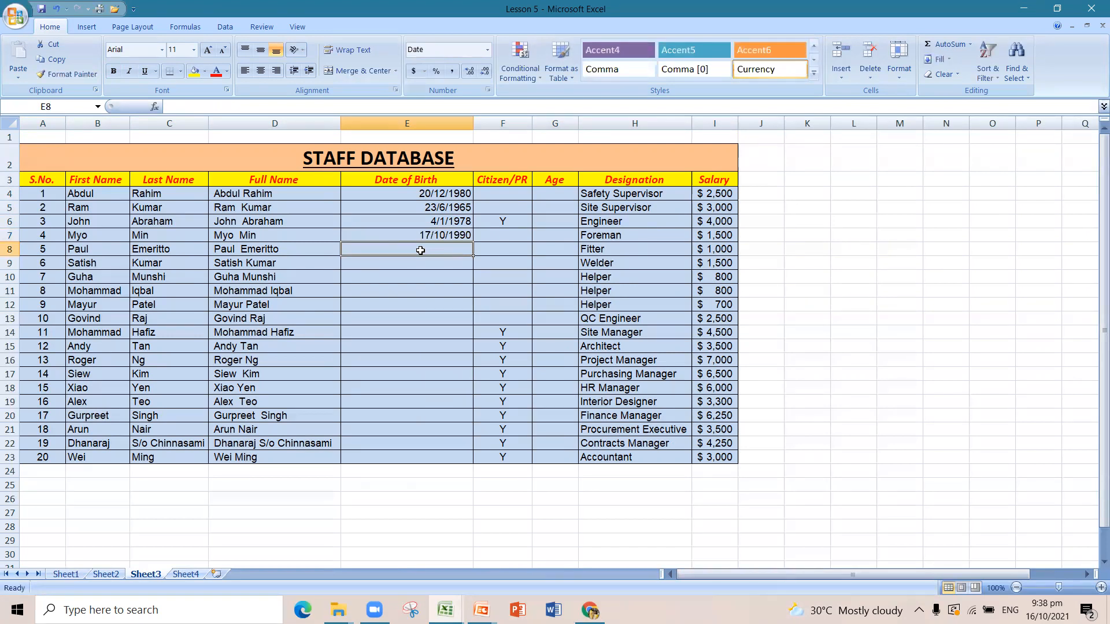
pyautogui.write('26/6/')
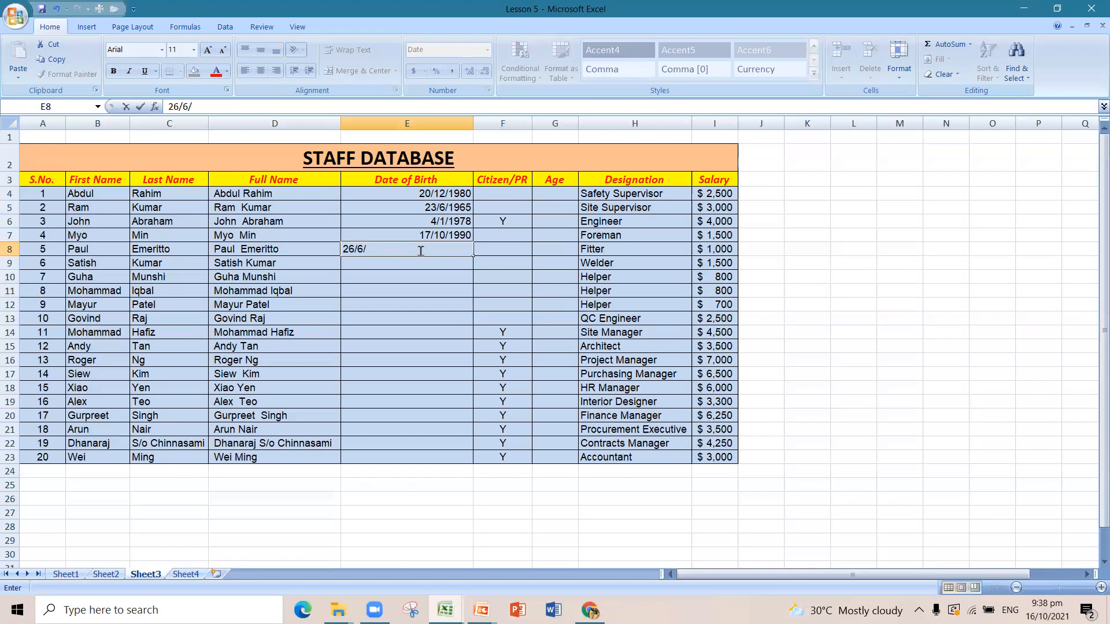
pyautogui.write('1976')
pyautogui.click(431, 264)
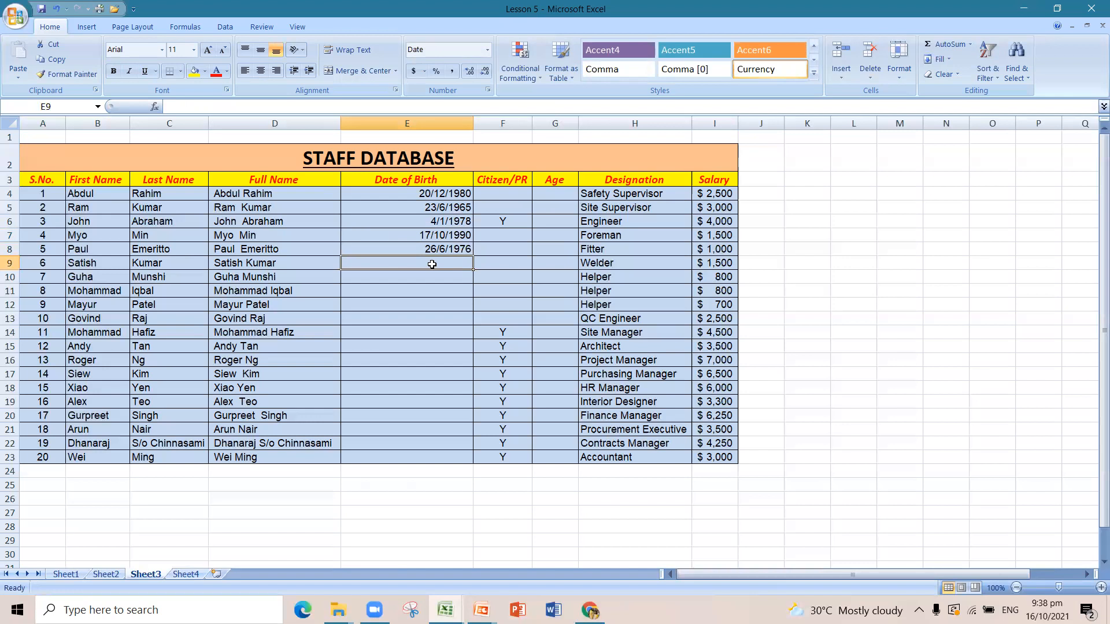
# Enter the dates of birth of employees 6 and 7 in cells E9 and E10
pyautogui.write('13/')
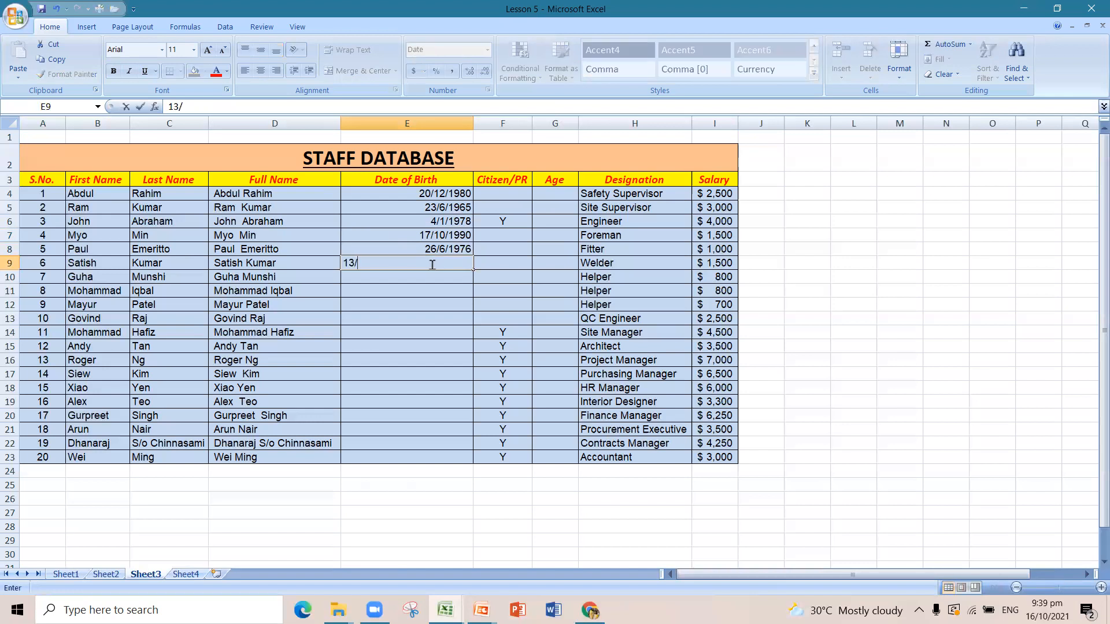
pyautogui.write('5/1989')
pyautogui.click(432, 278)
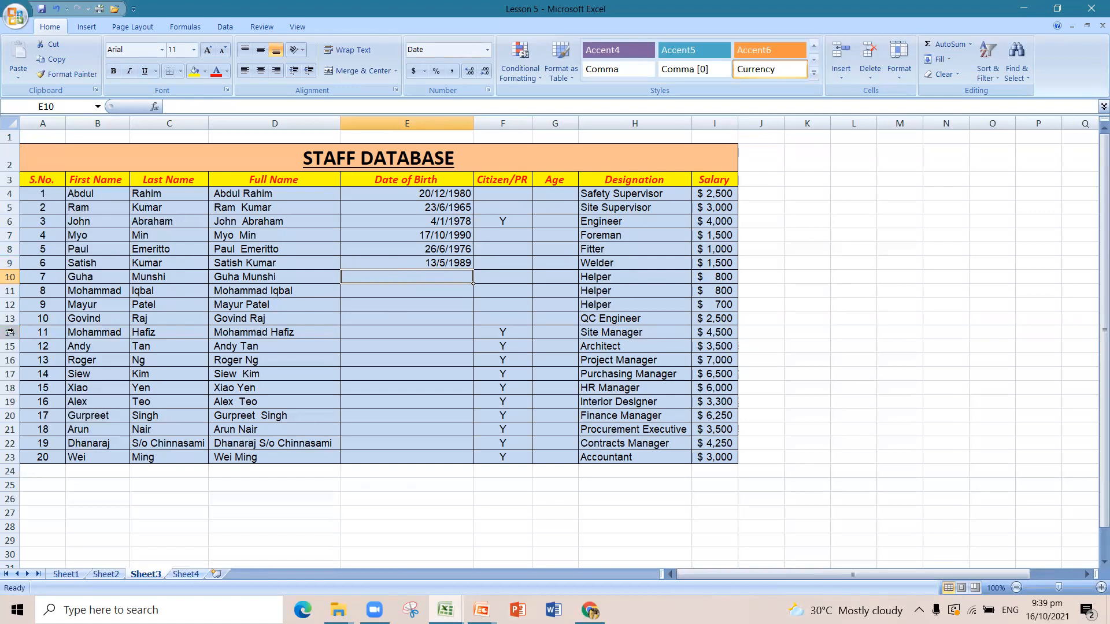
pyautogui.moveTo(10, 332); pyautogui.dragTo(25, 456)
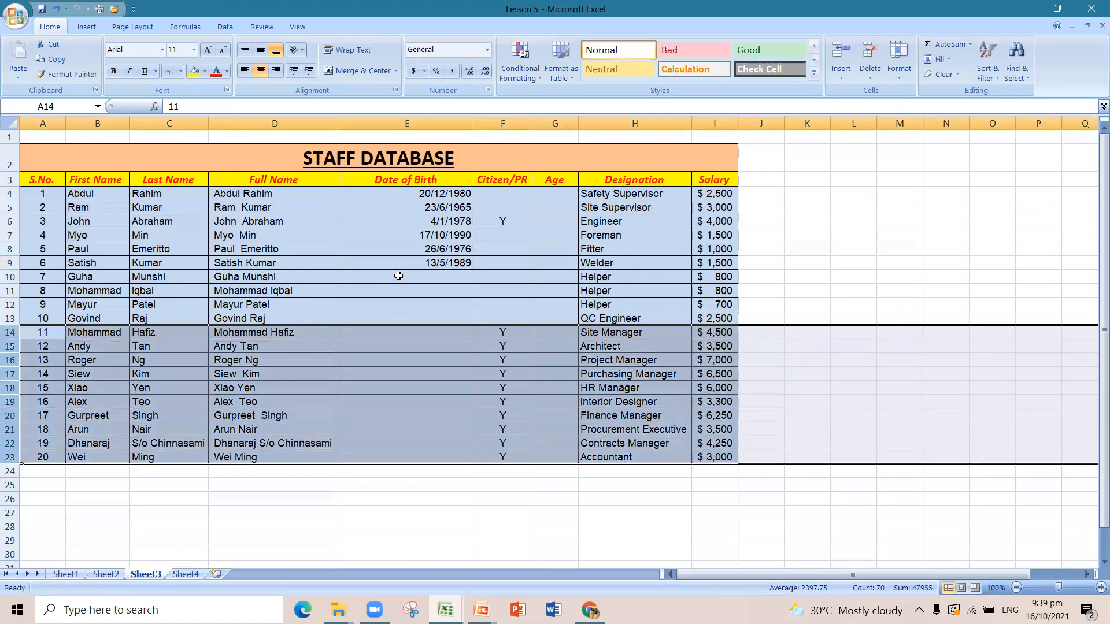
pyautogui.click(398, 276)
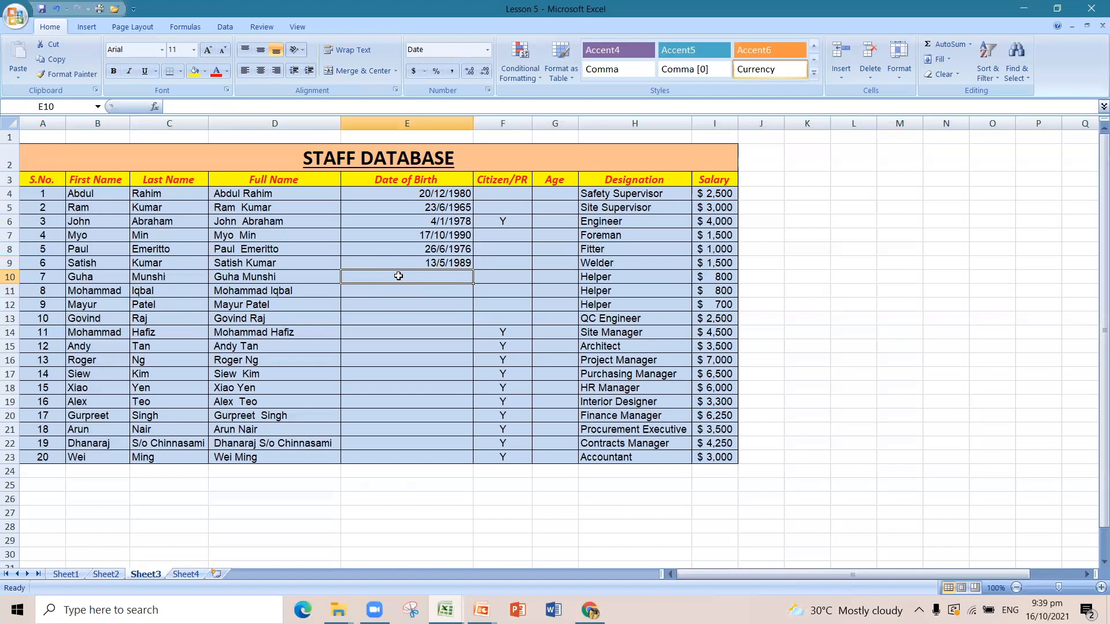
pyautogui.write('3/8')
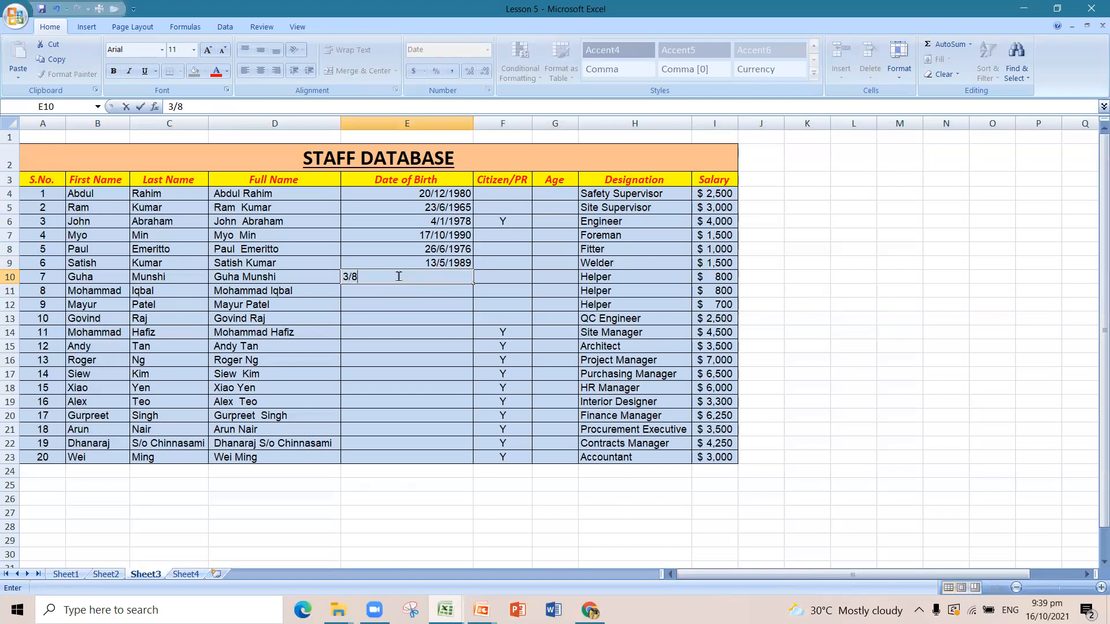
pyautogui.write('/1978')
pyautogui.click(414, 291)
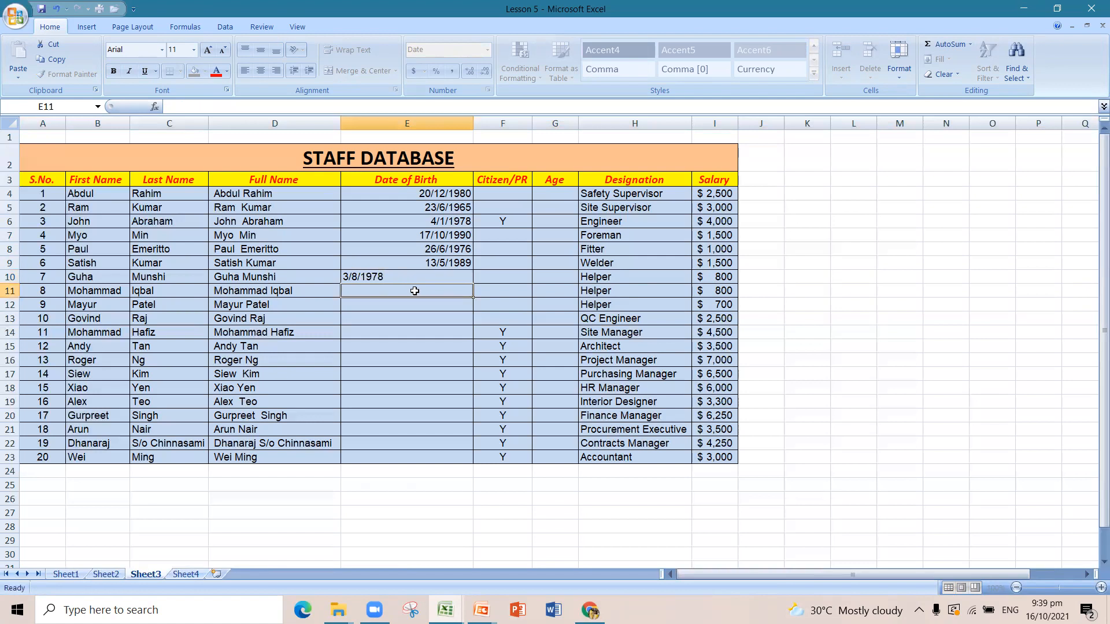
# Enter employee 8's date of birth in cell E11 and select cell E12
pyautogui.write('9')
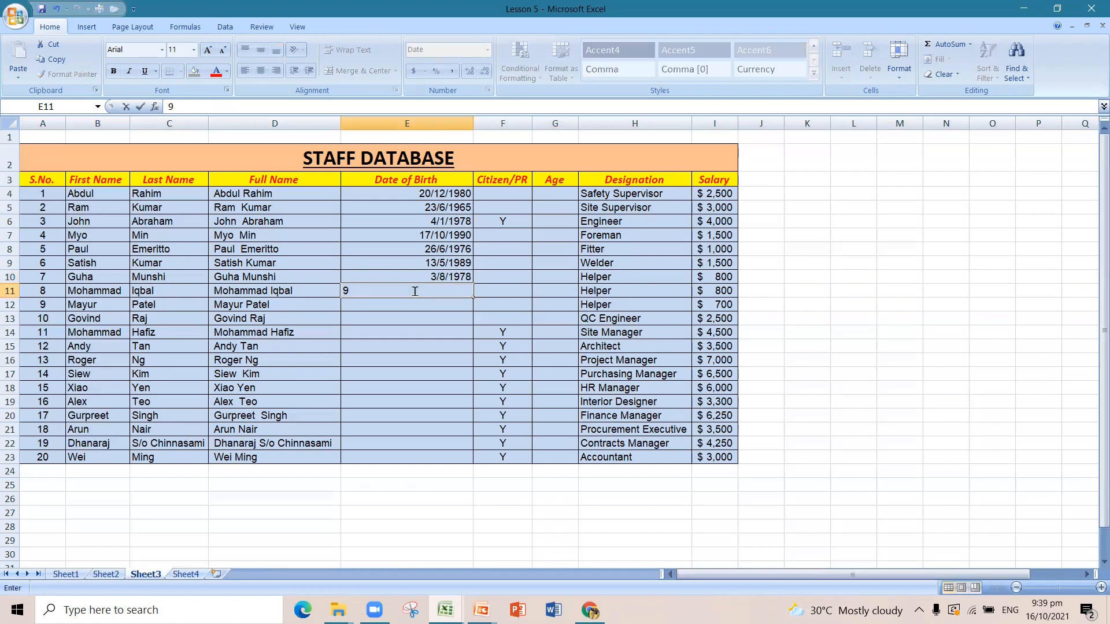
pyautogui.write('/9/1986')
pyautogui.click(435, 319)
pyautogui.click(455, 307)
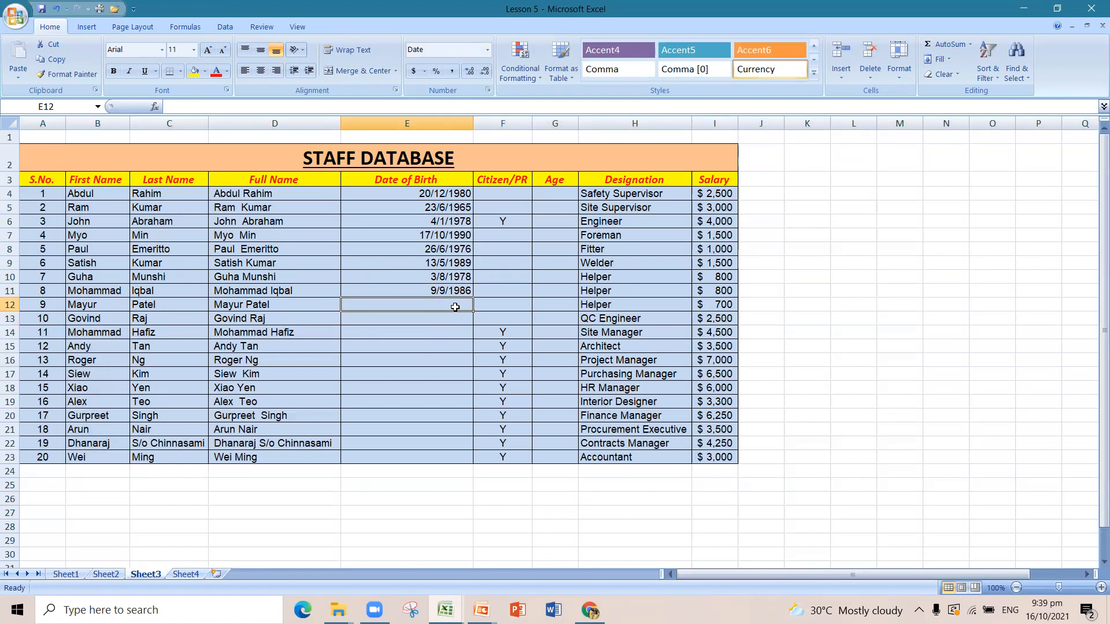
# Enter the dates of birth of employees 9 and 10 in cells E12 and E13
pyautogui.write('10/1//')
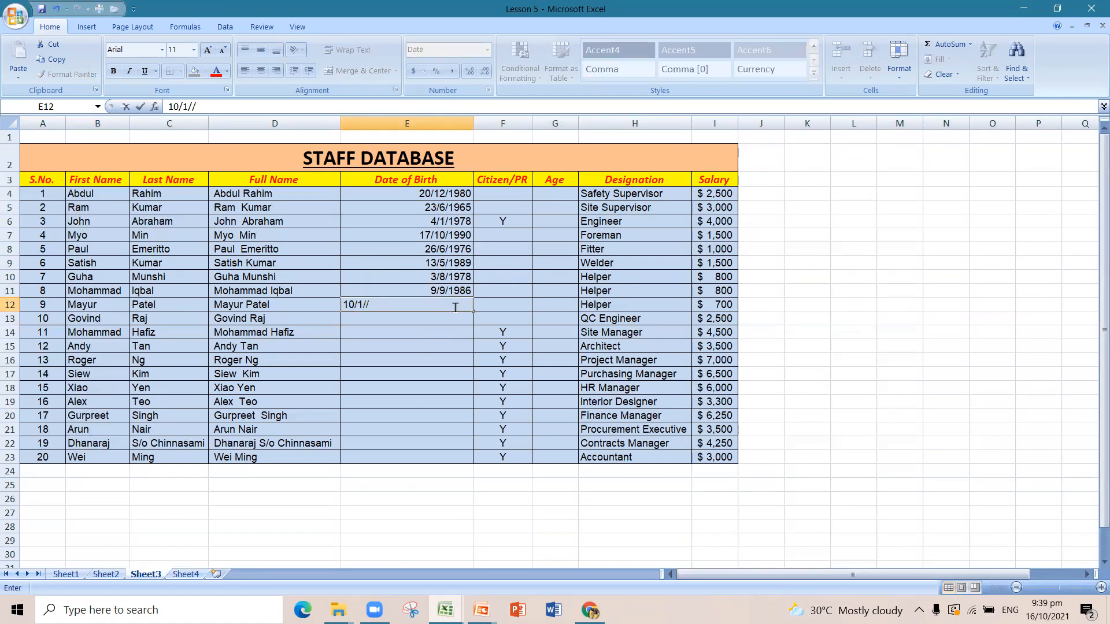
pyautogui.press('BackSpace')
pyautogui.press('BackSpace')
pyautogui.write('1/1977')
pyautogui.press('Return')
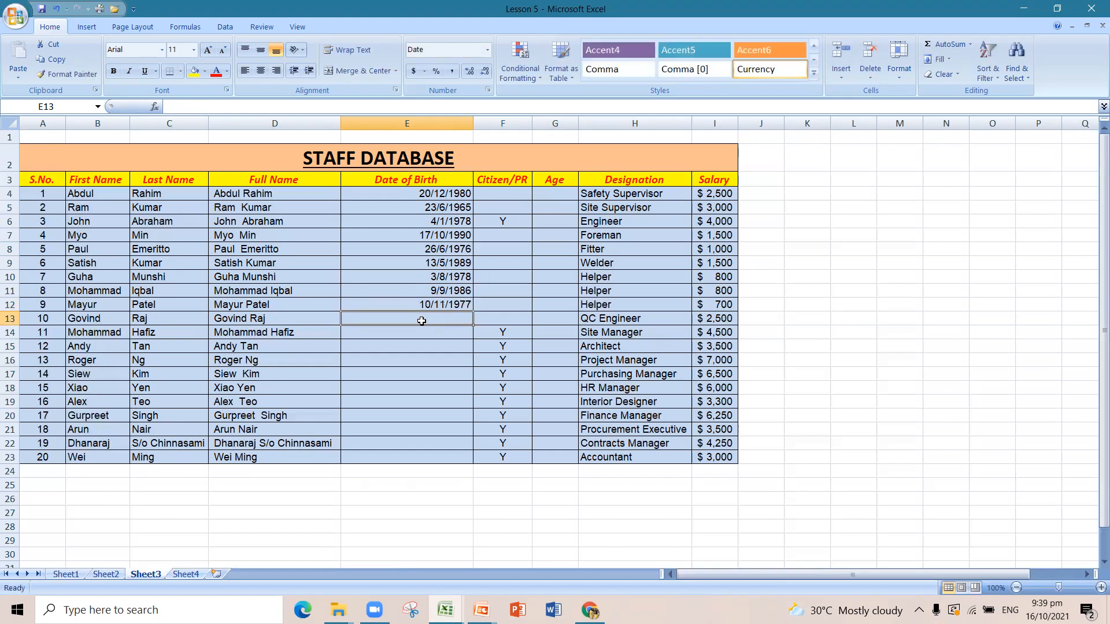
pyautogui.write('5/4')
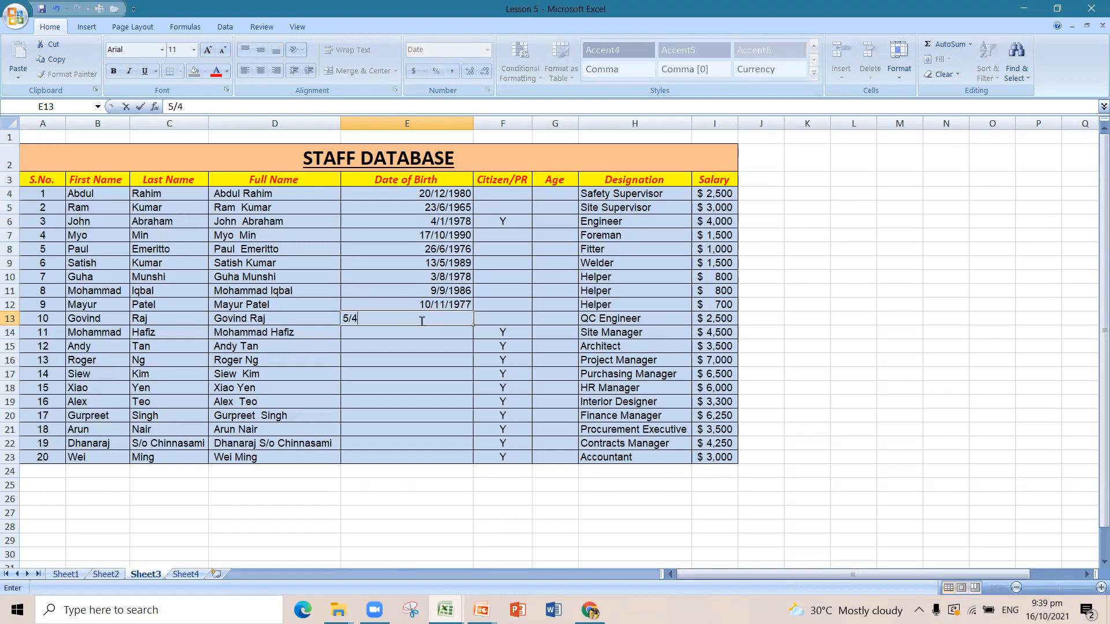
pyautogui.write('/1975')
pyautogui.click(423, 345)
pyautogui.click(455, 331)
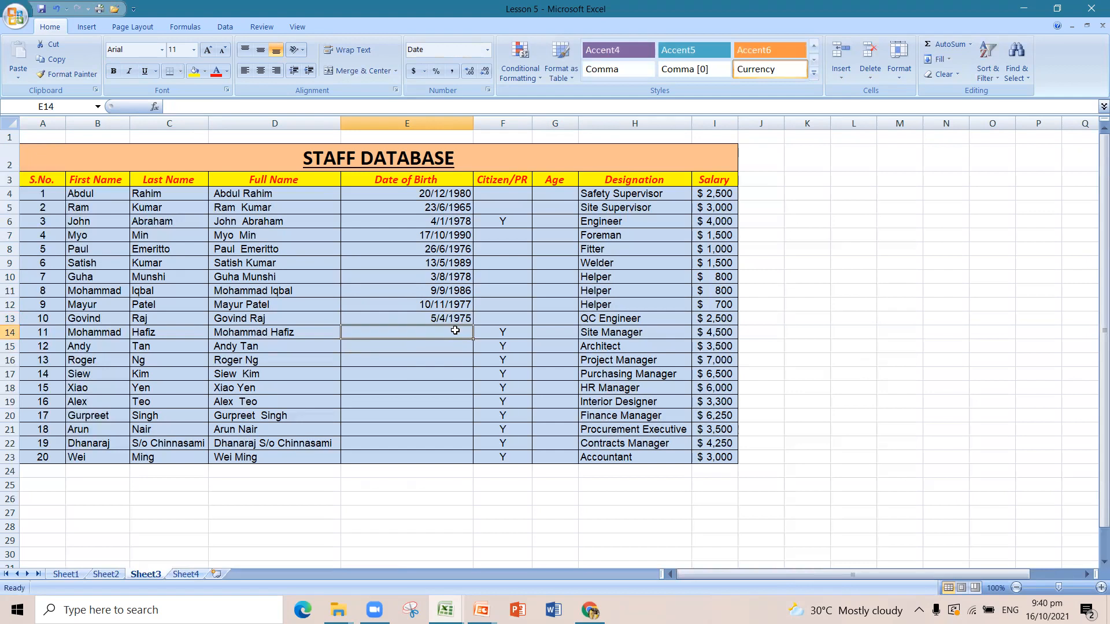
# Enter the dates of birth of employees 11 and 12 in cells E14 and E15
pyautogui.write('9/12/19')
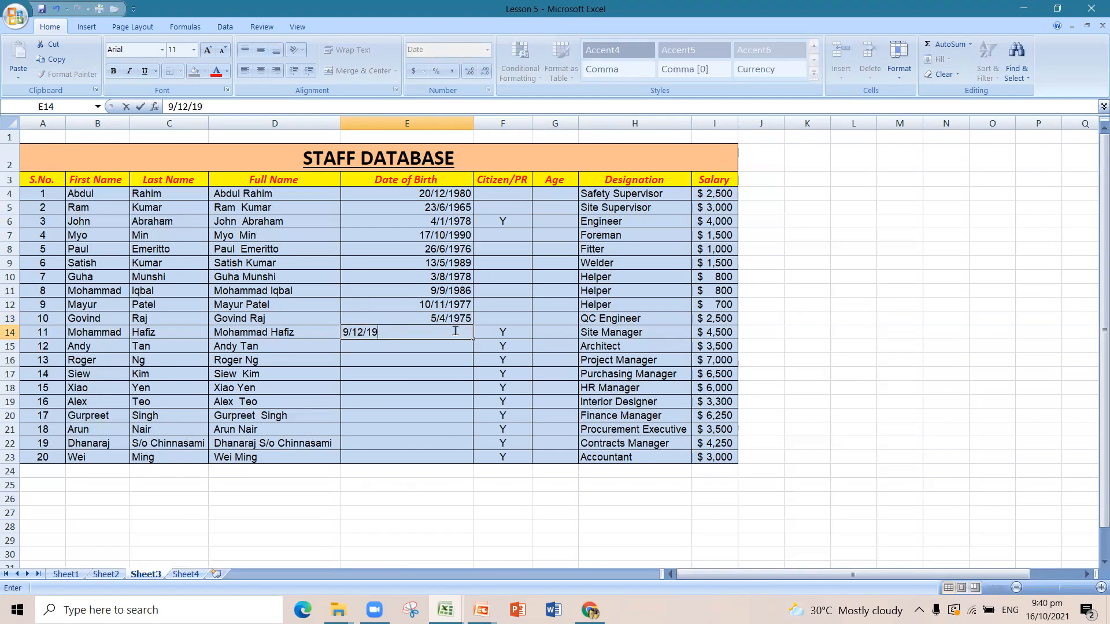
pyautogui.write('73')
pyautogui.press('Return')
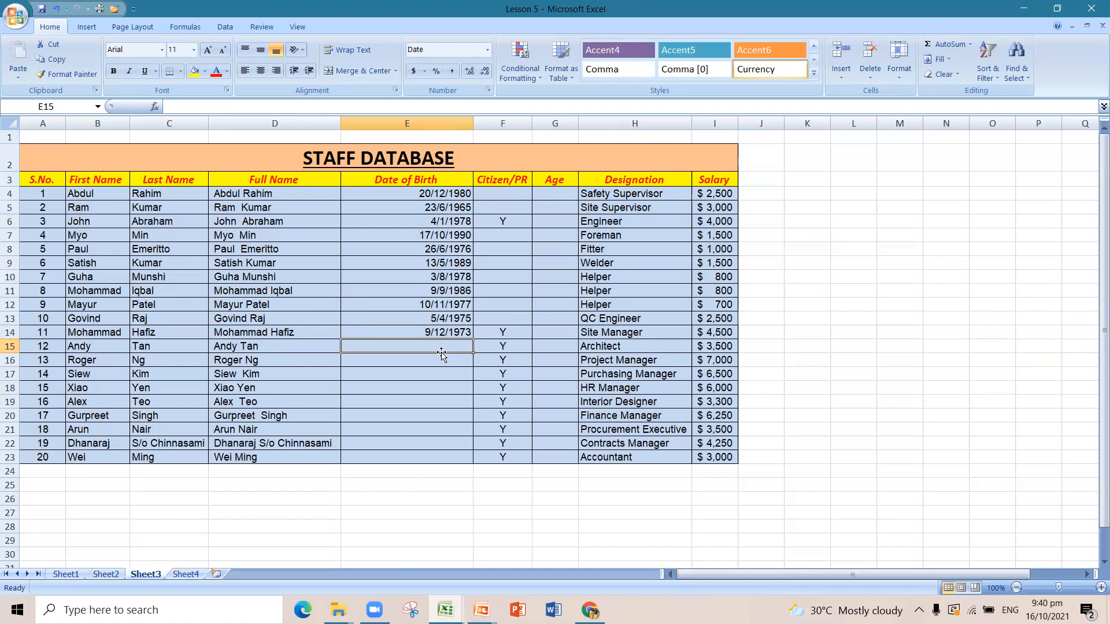
pyautogui.write('19/')
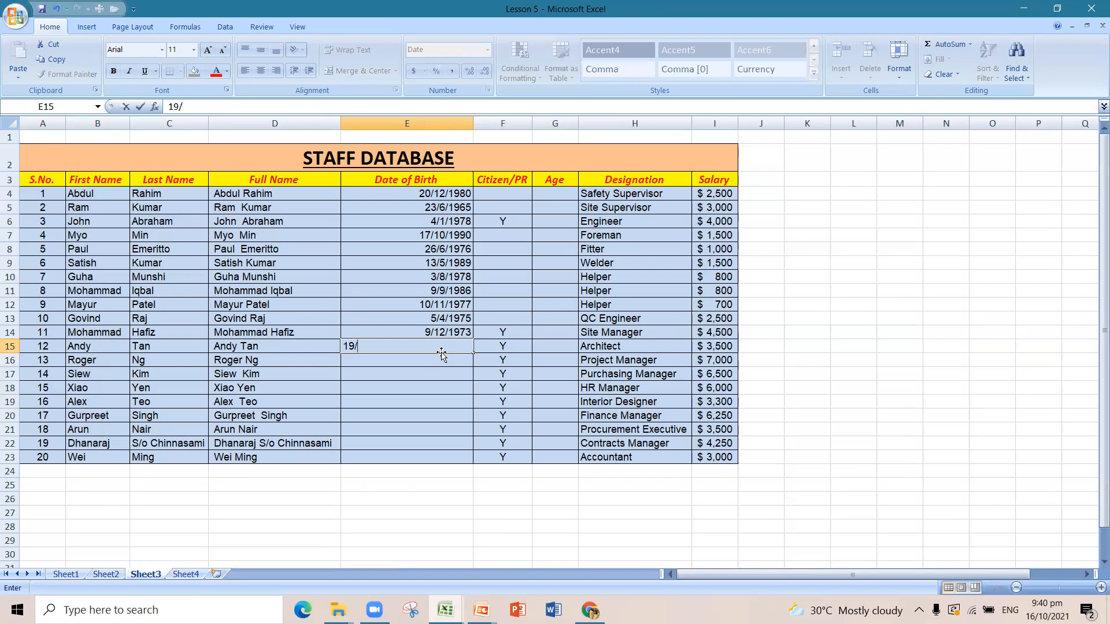
pyautogui.write('11/1985')
pyautogui.press('Return')
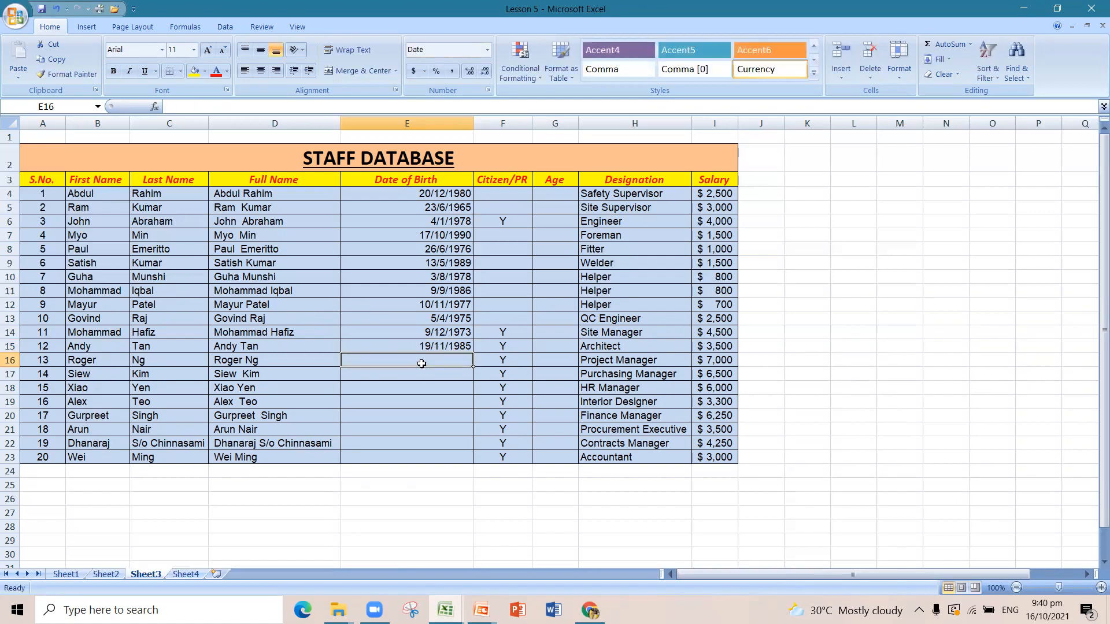
# Enter the dates of birth of employees 13 and 14 in cells E16 and E17
pyautogui.write('22')
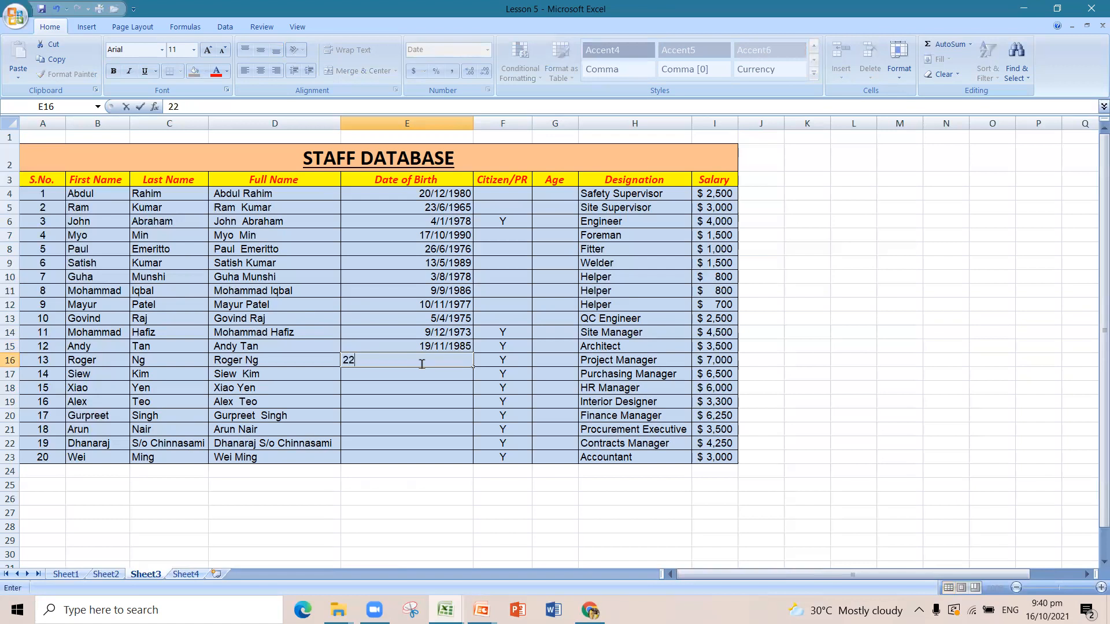
pyautogui.write('/5/1950')
pyautogui.click(404, 376)
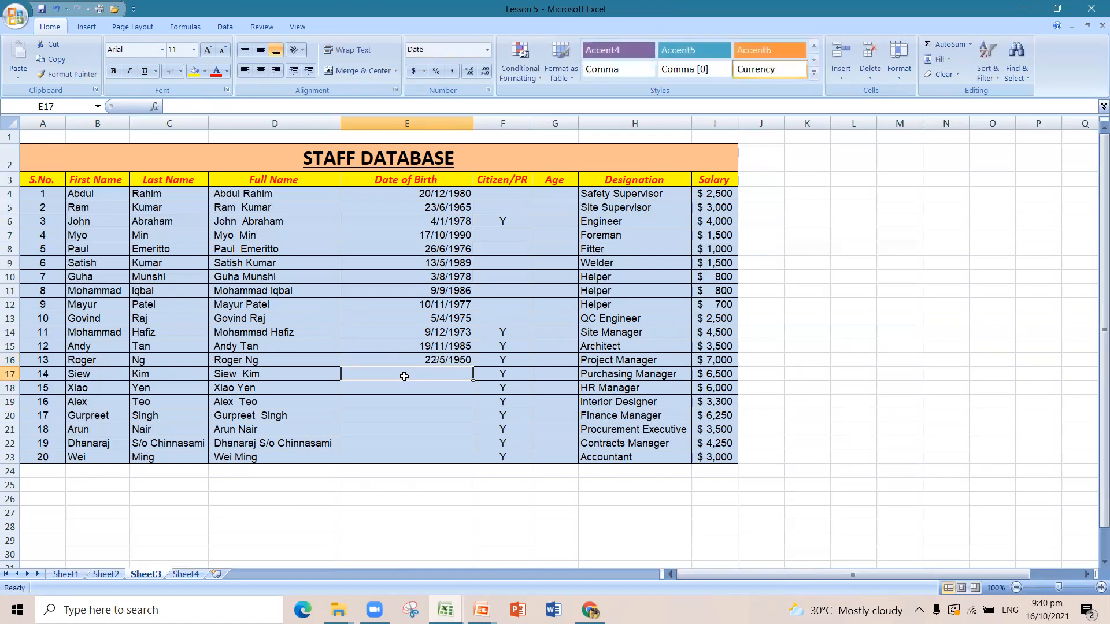
pyautogui.write('3')
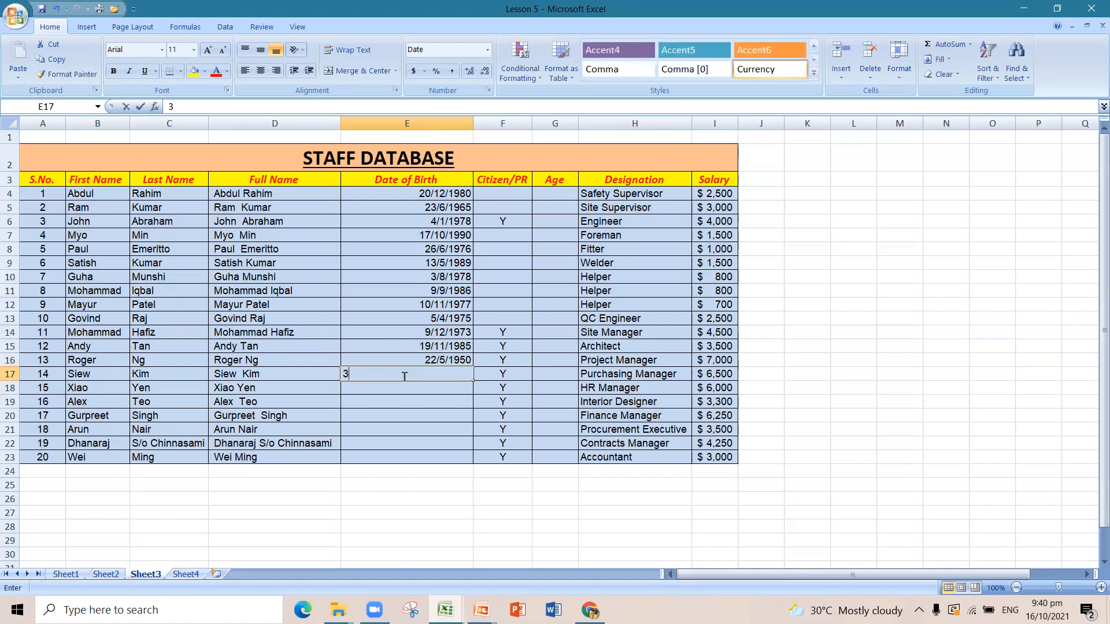
pyautogui.write('0/9/')
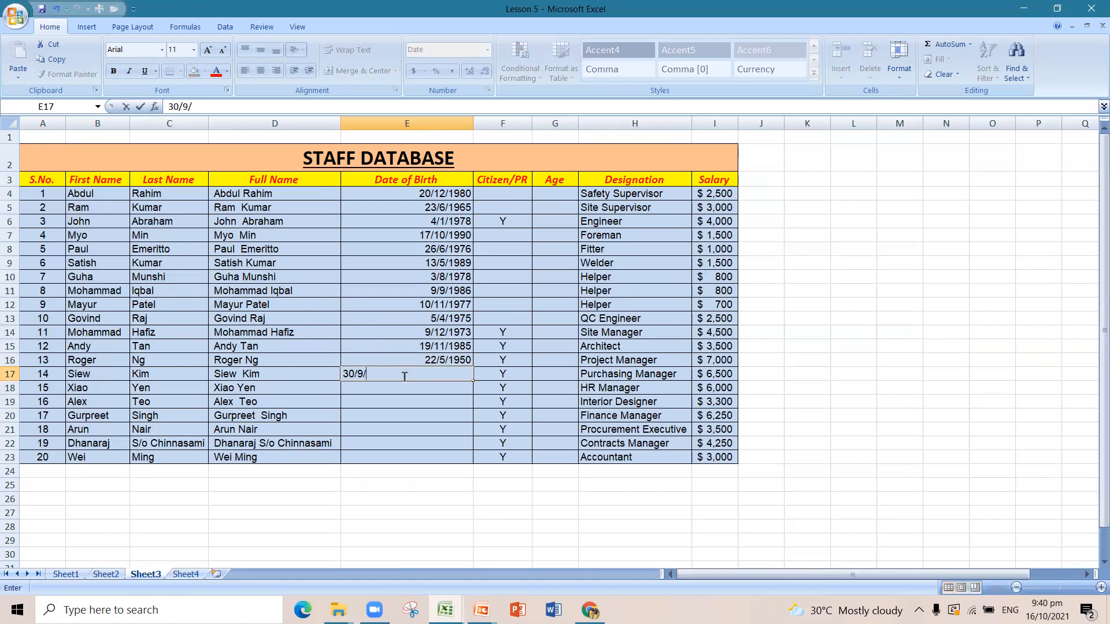
pyautogui.write('196')
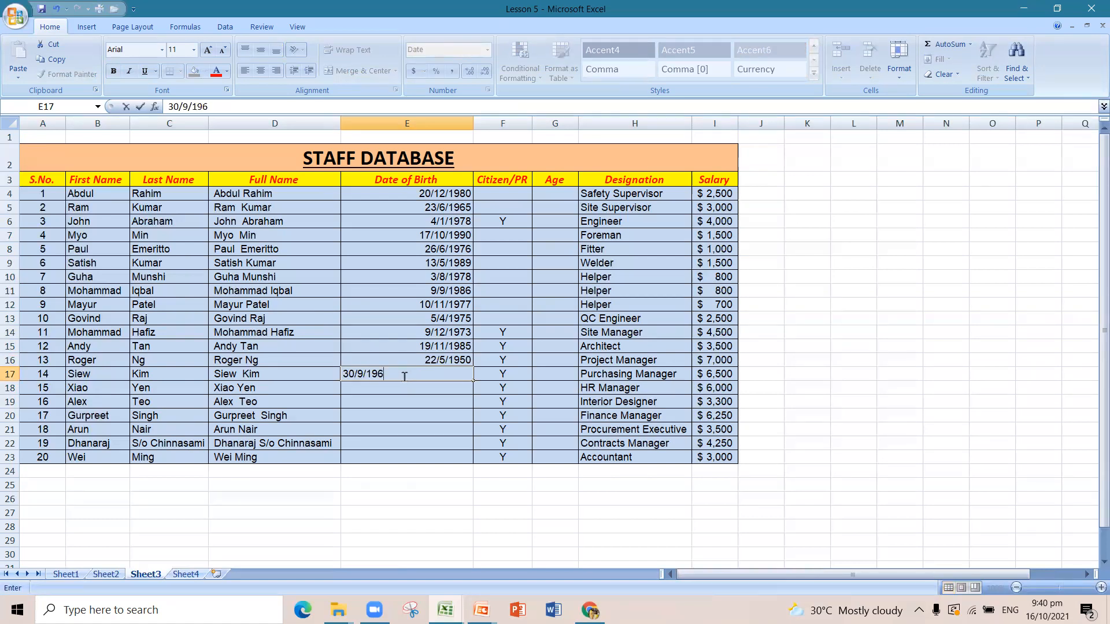
pyautogui.write('5')
pyautogui.click(406, 391)
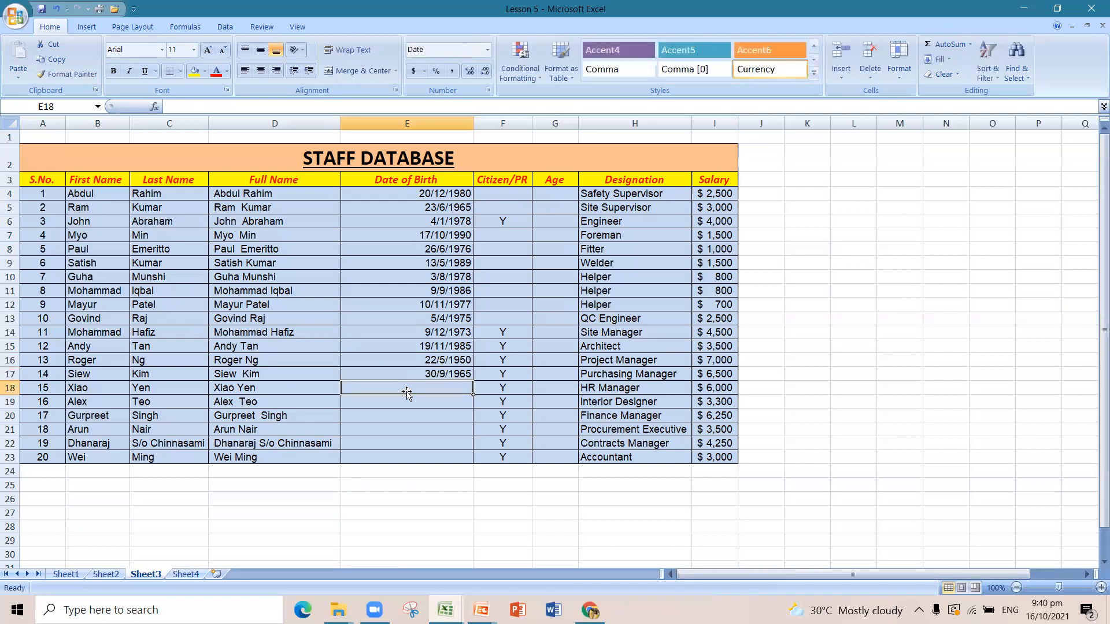
# Enter the dates of birth of employees 15 and 16 in cells E18 and E19
pyautogui.write('16/')
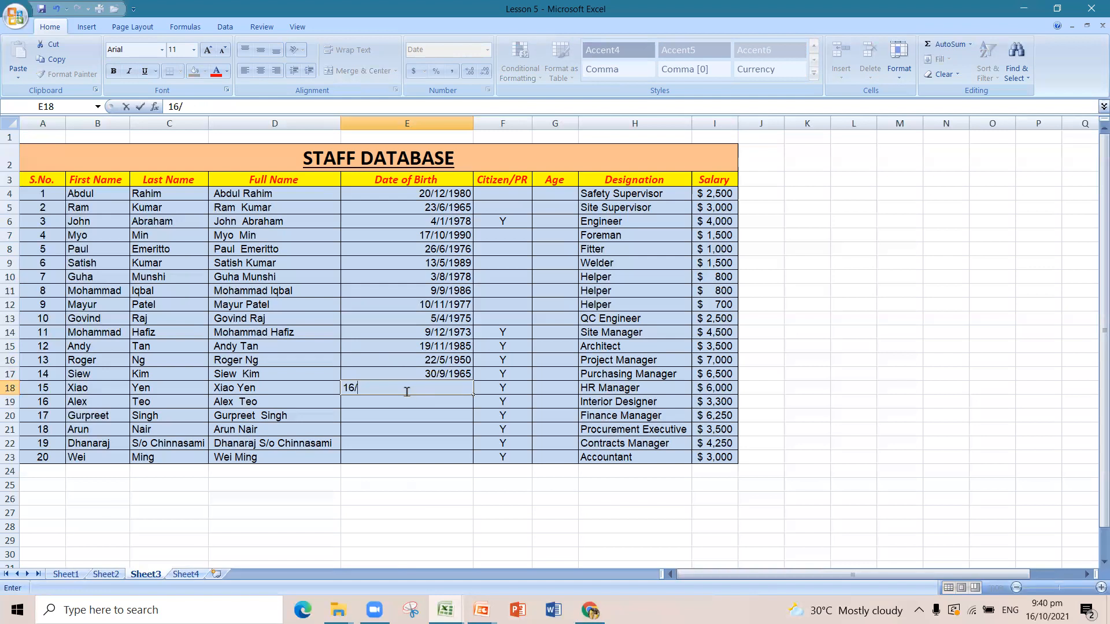
pyautogui.write('2/1969')
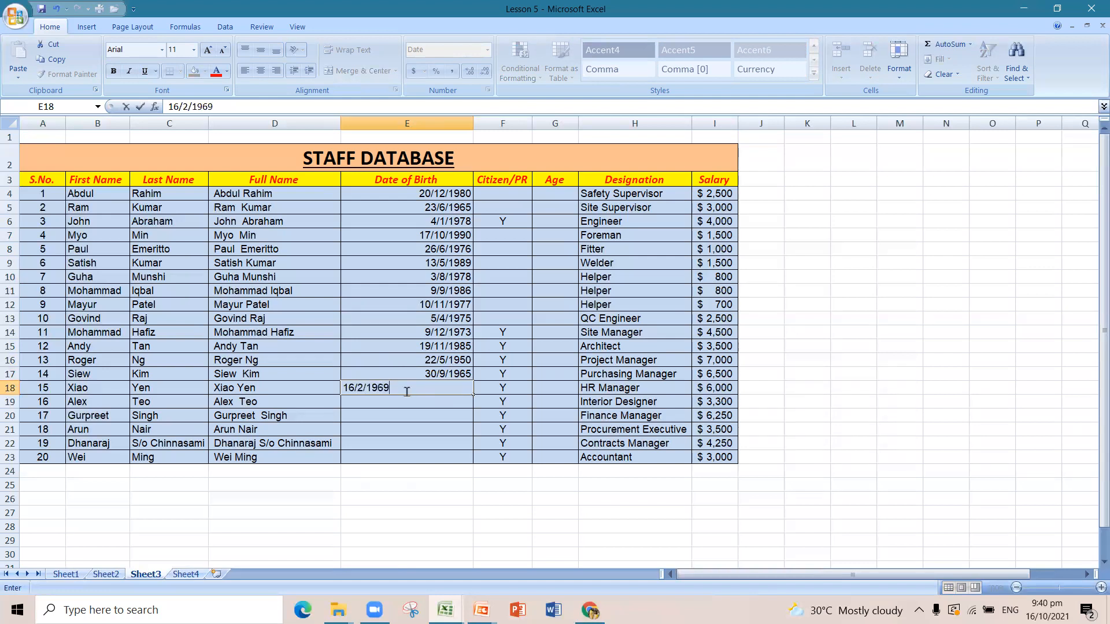
pyautogui.hotkey('ctrl', 'Return')
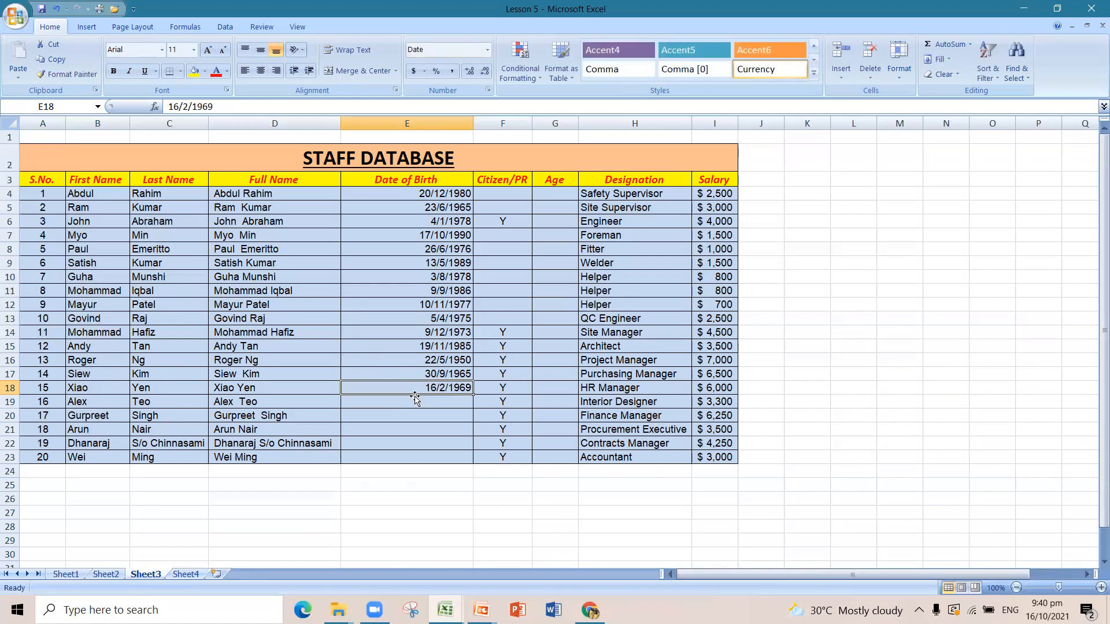
pyautogui.click(421, 399)
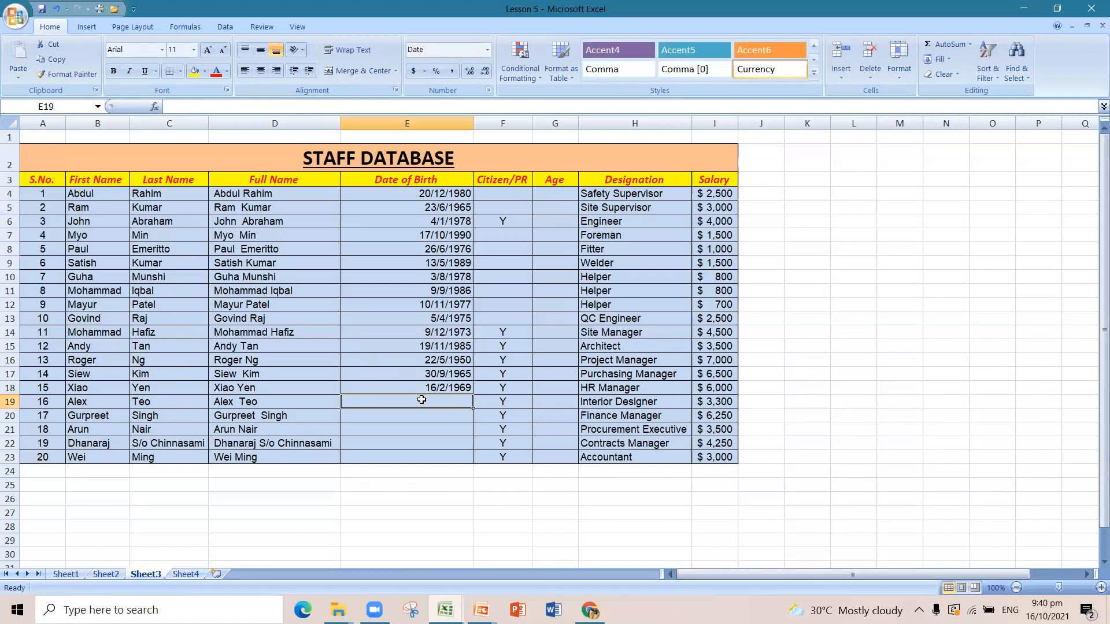
pyautogui.write('20')
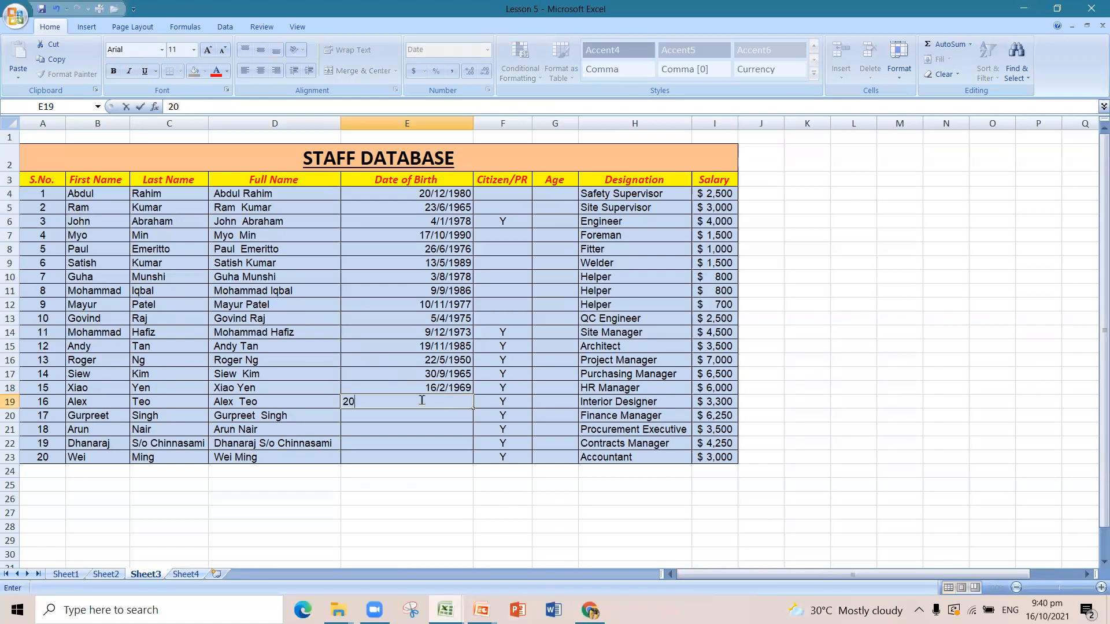
pyautogui.write('/12/1981')
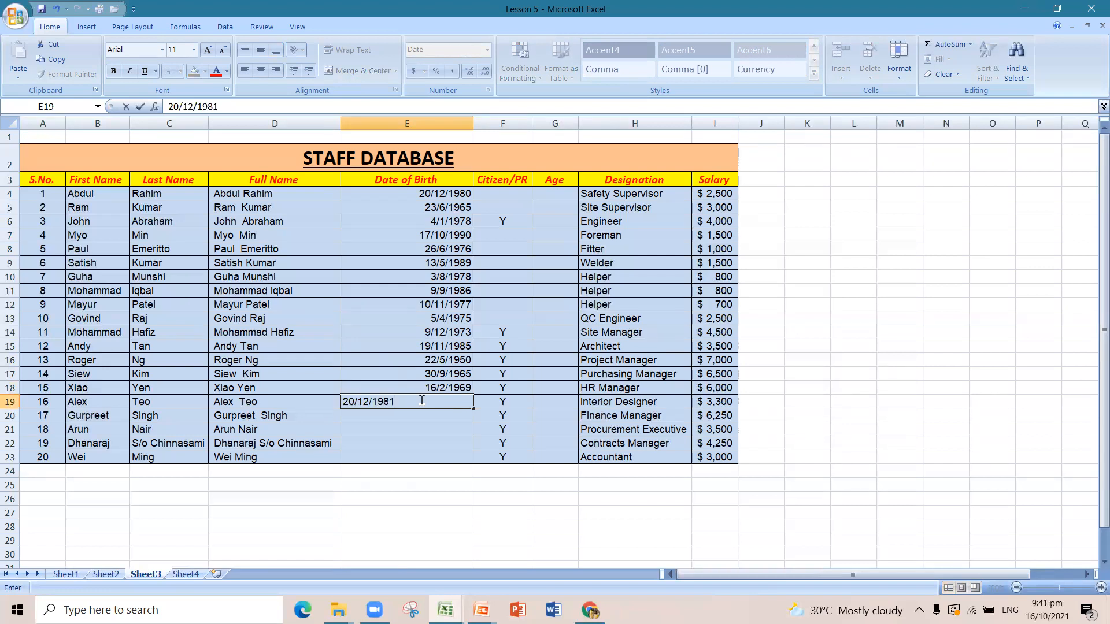
pyautogui.click(442, 417)
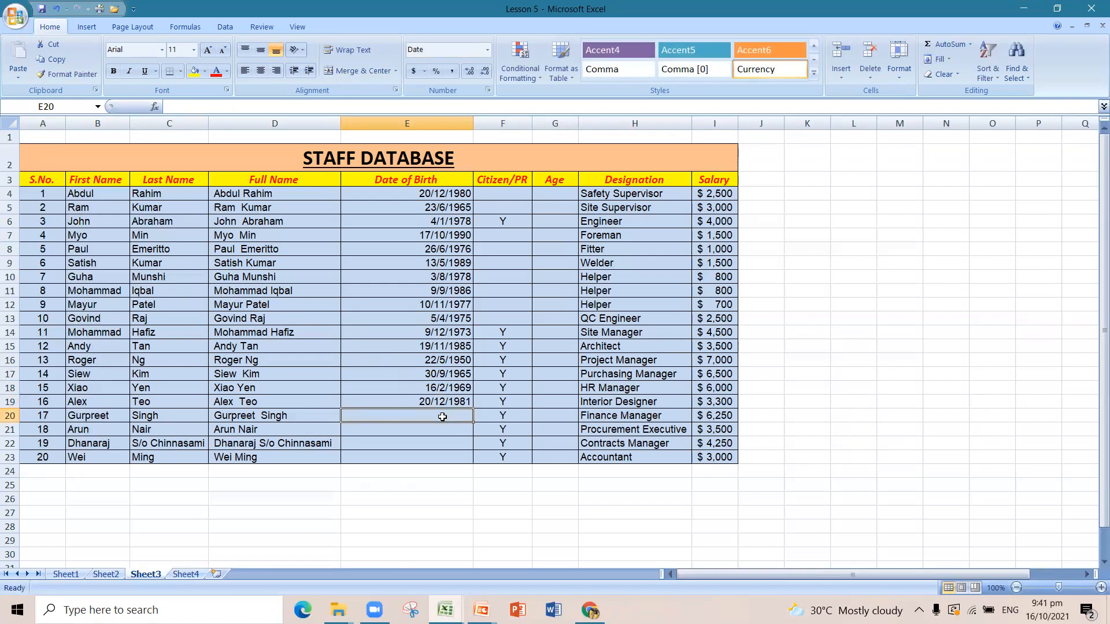
# Enter the dates of birth of employees 17 and 18 in cells E20 and E21
pyautogui.write('15')
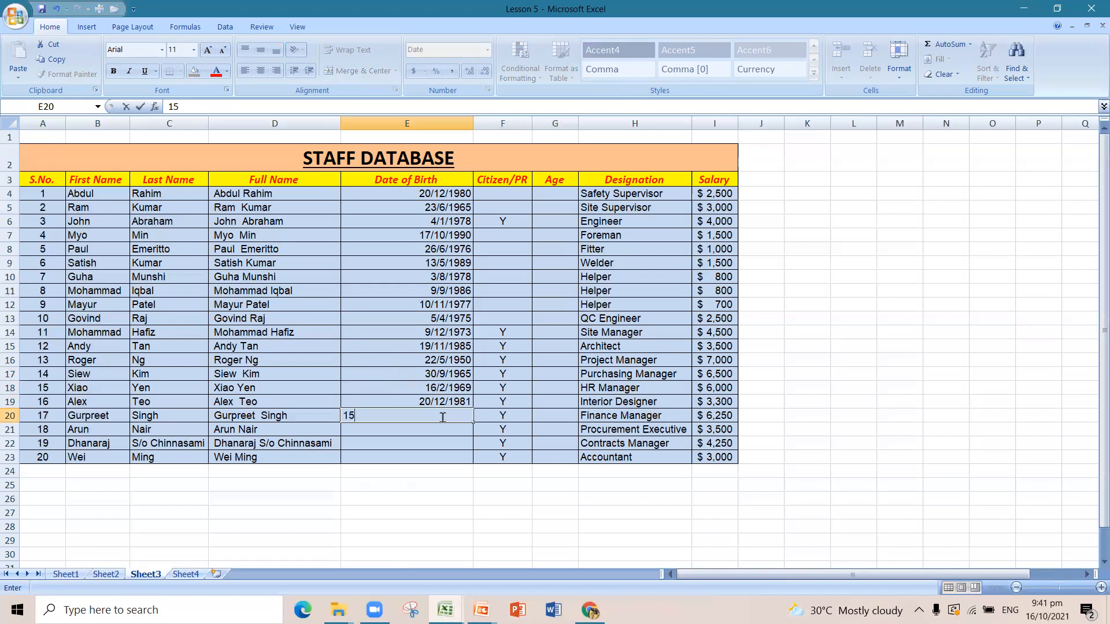
pyautogui.write('/10/1983')
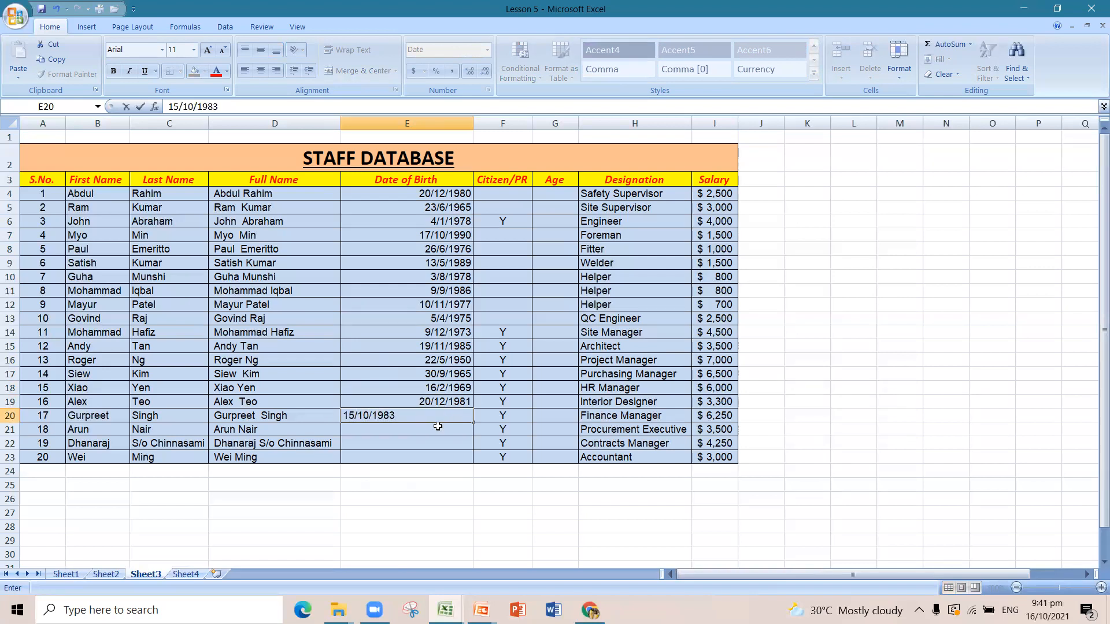
pyautogui.click(437, 426)
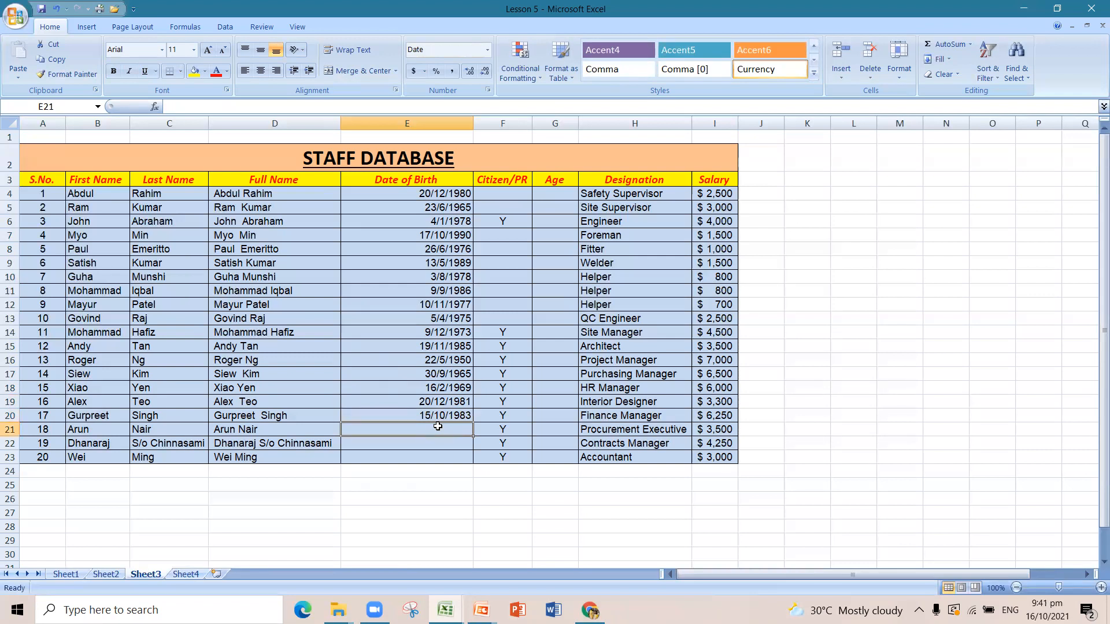
pyautogui.write('23/10')
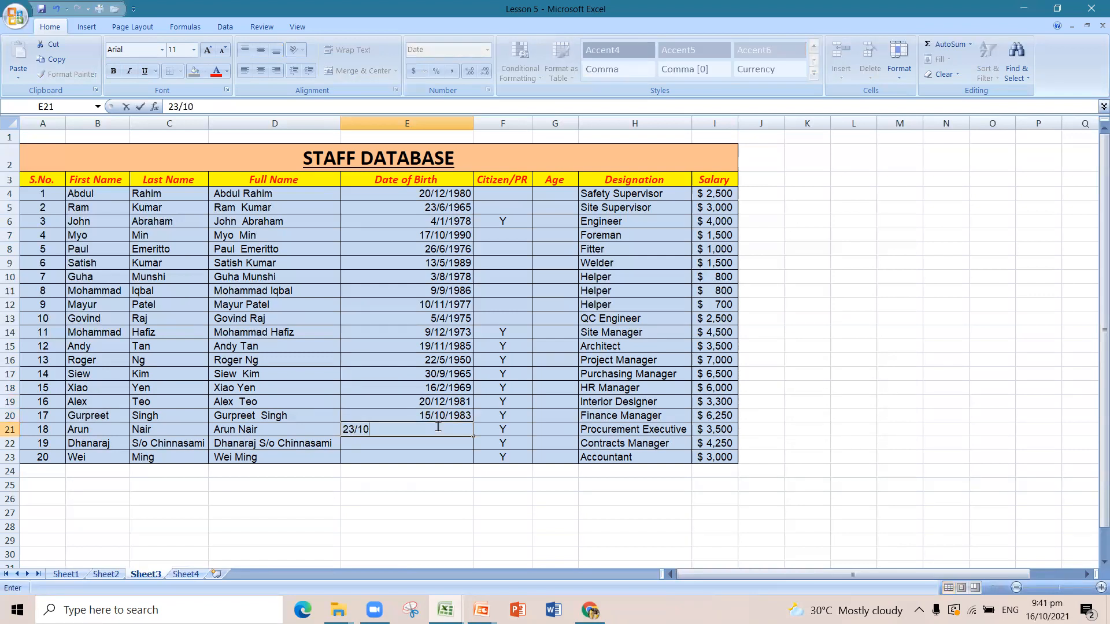
pyautogui.write('/1976')
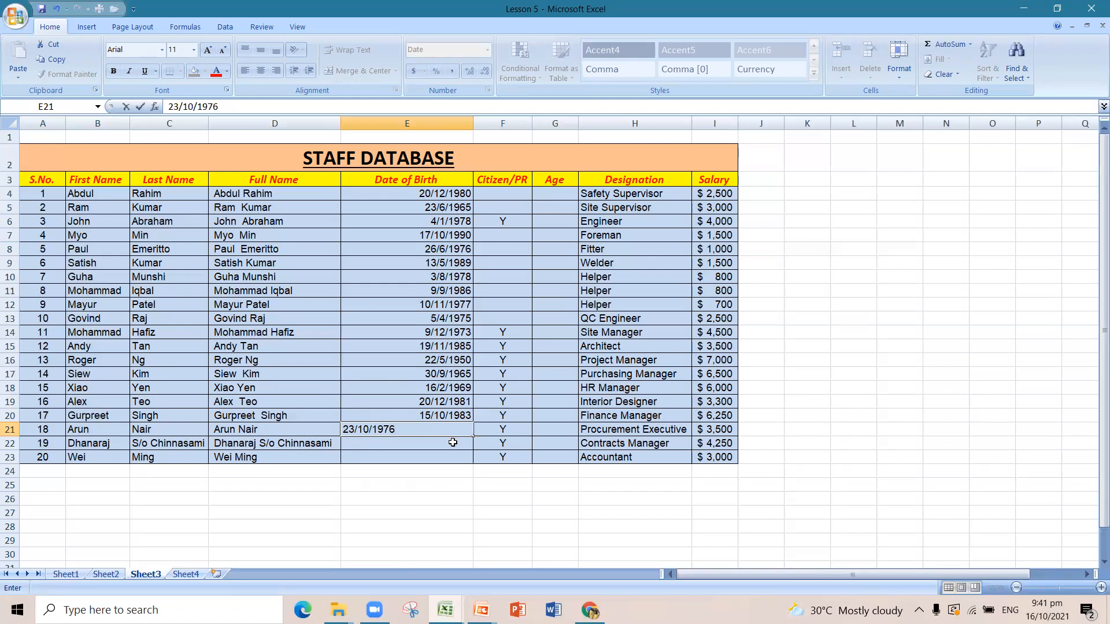
pyautogui.click(453, 442)
# Enter the dates of birth of employees 19 and 20 in cells E22 and E23
pyautogui.write('23/8')
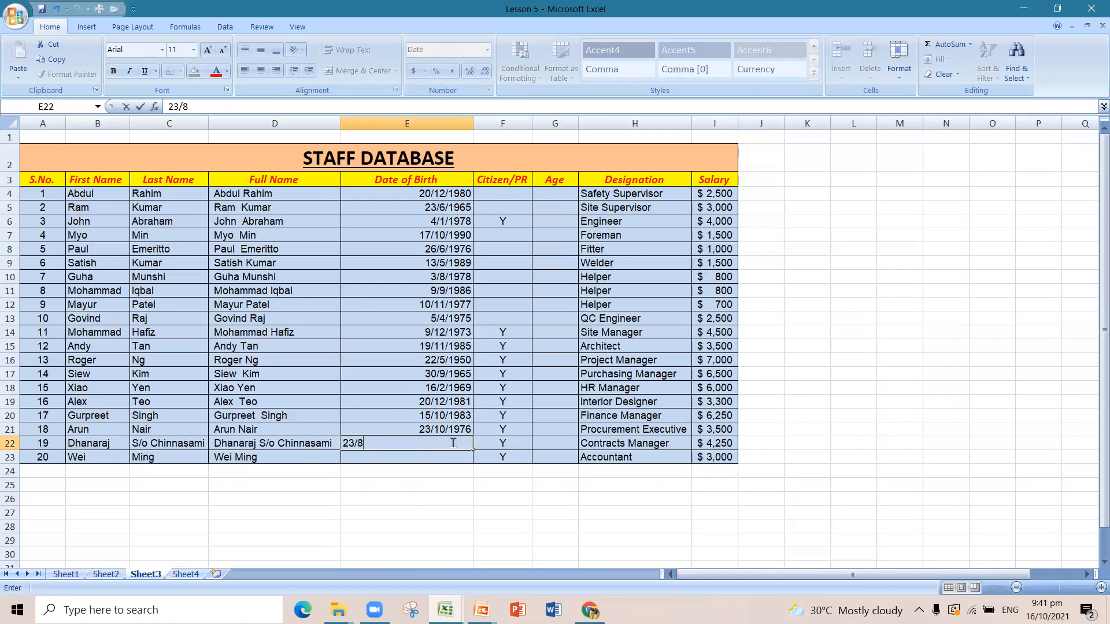
pyautogui.write('/')
pyautogui.write('1986')
pyautogui.hotkey('ctrl', 'Return')
pyautogui.click(448, 460)
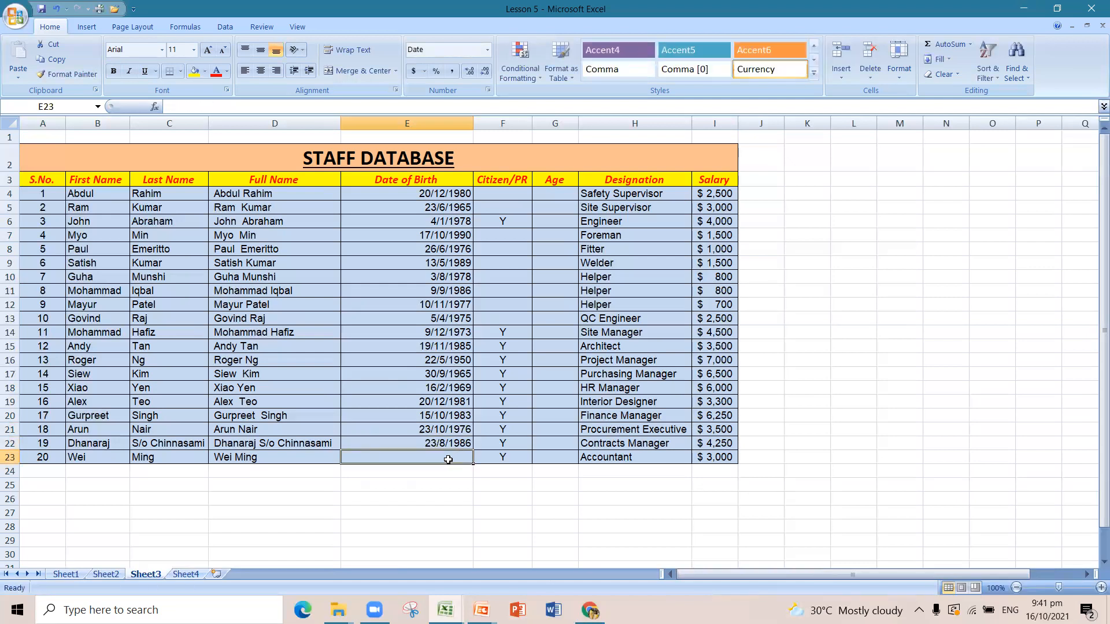
pyautogui.write('30/')
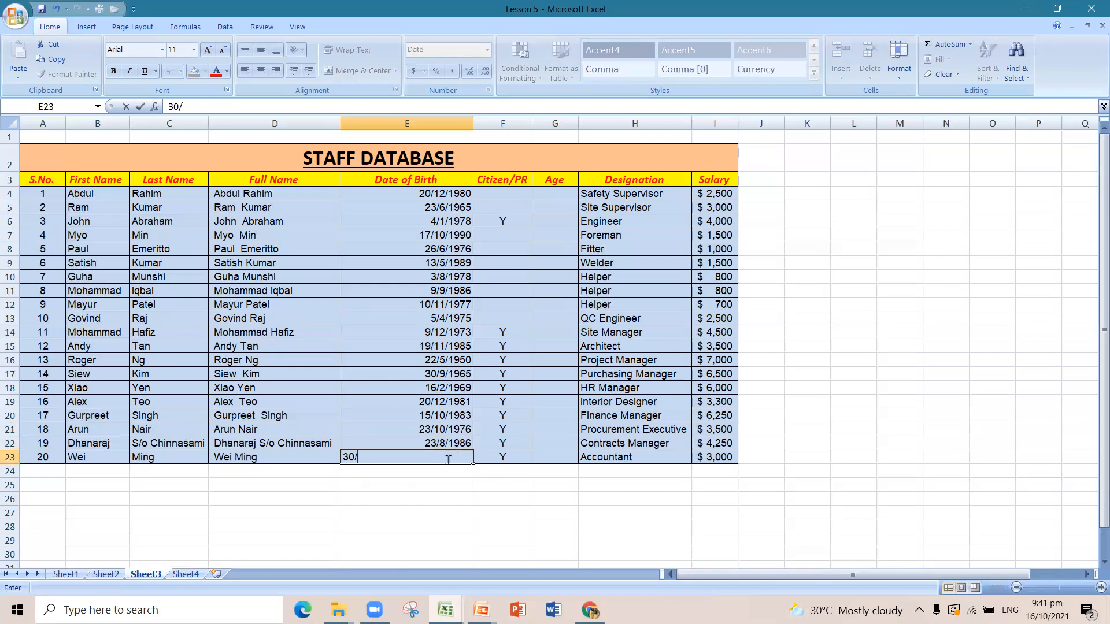
pyautogui.write('2/')
pyautogui.write('1')
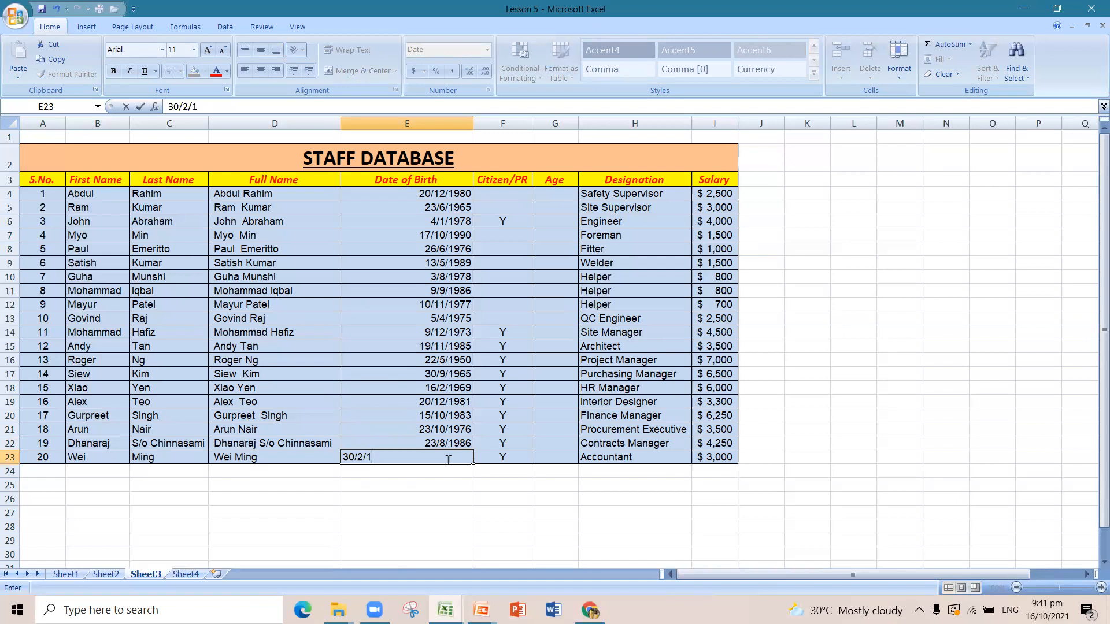
pyautogui.write('989')
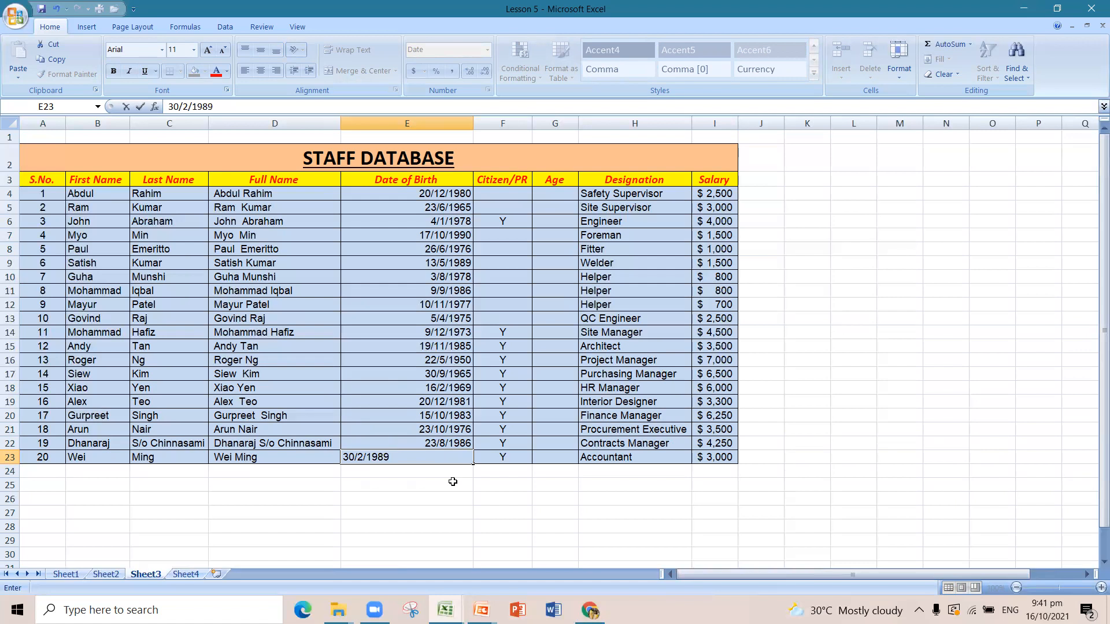
pyautogui.click(453, 481)
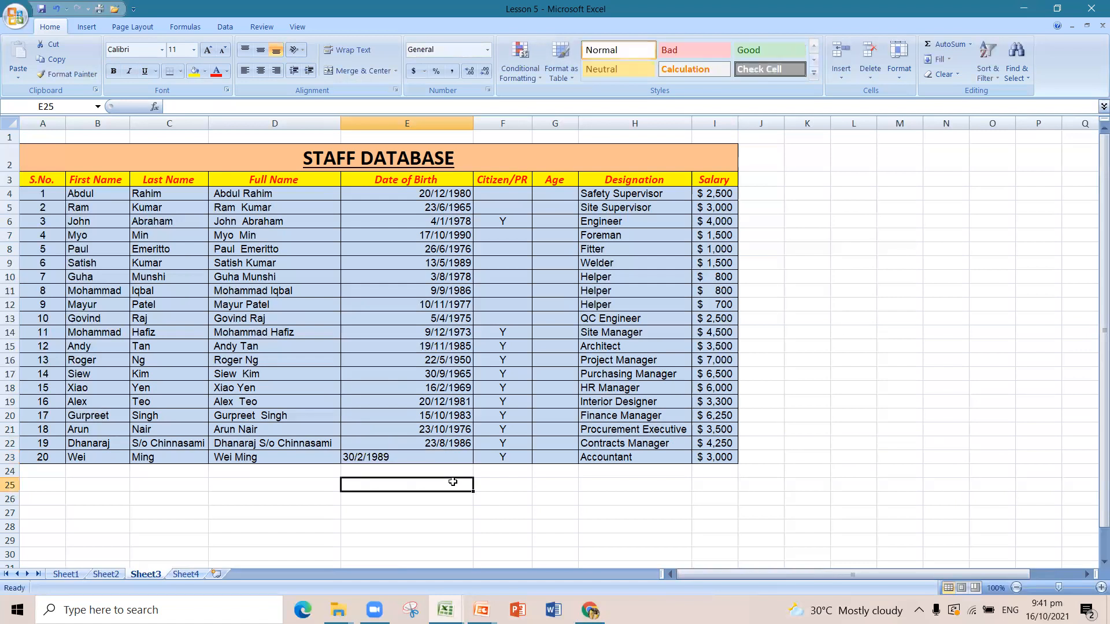
# Right-align employee 20's date of birth in cell E23 and select the first Age cell, G4
pyautogui.click(462, 459)
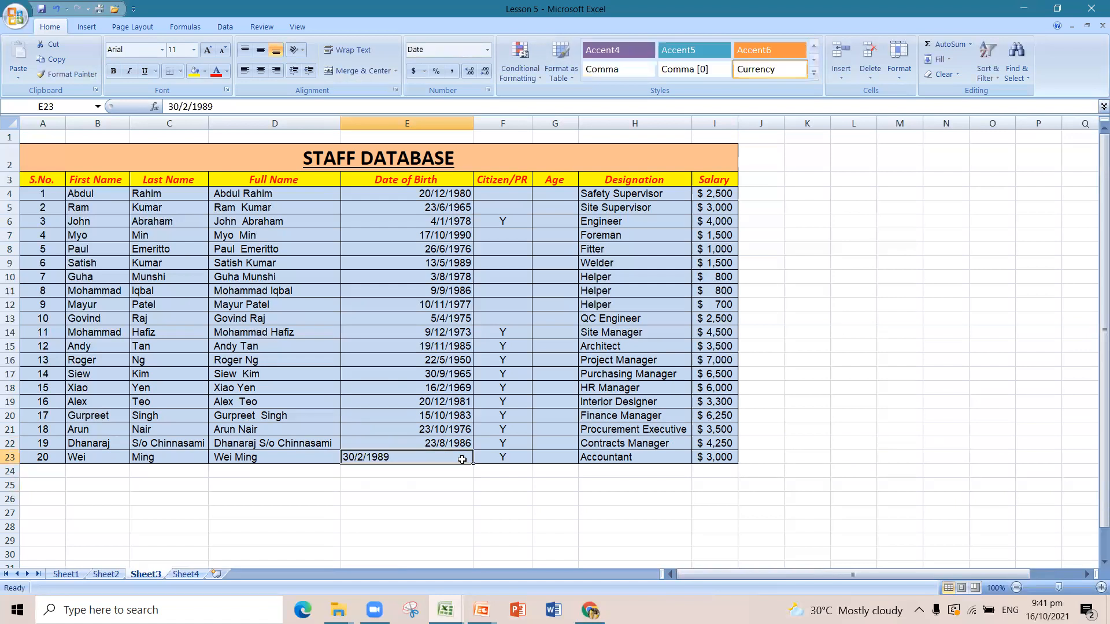
pyautogui.click(277, 70)
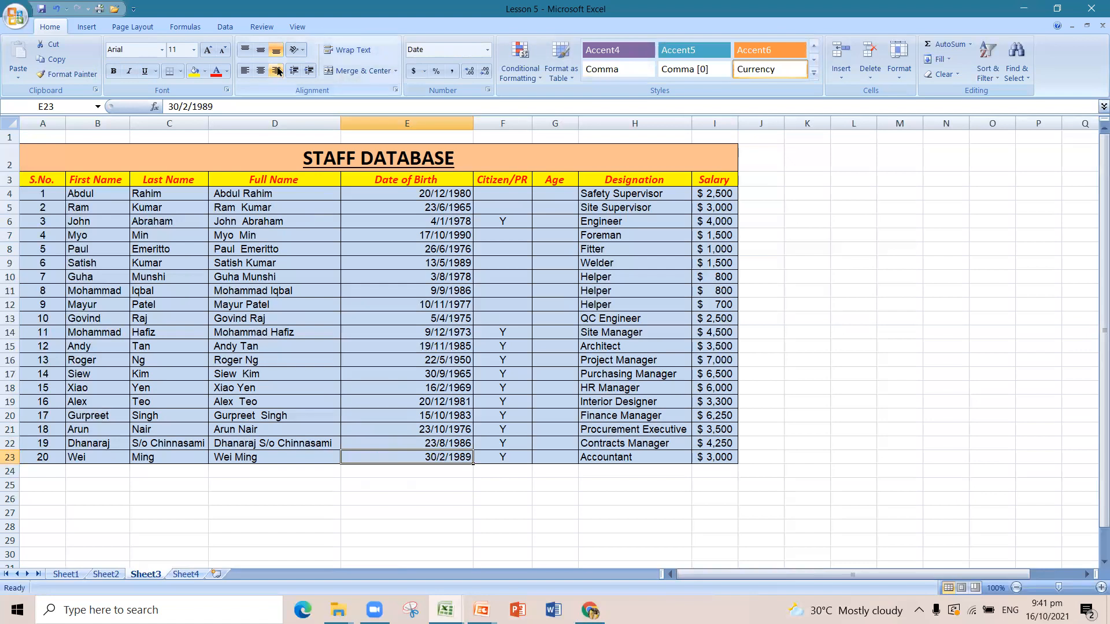
pyautogui.click(562, 196)
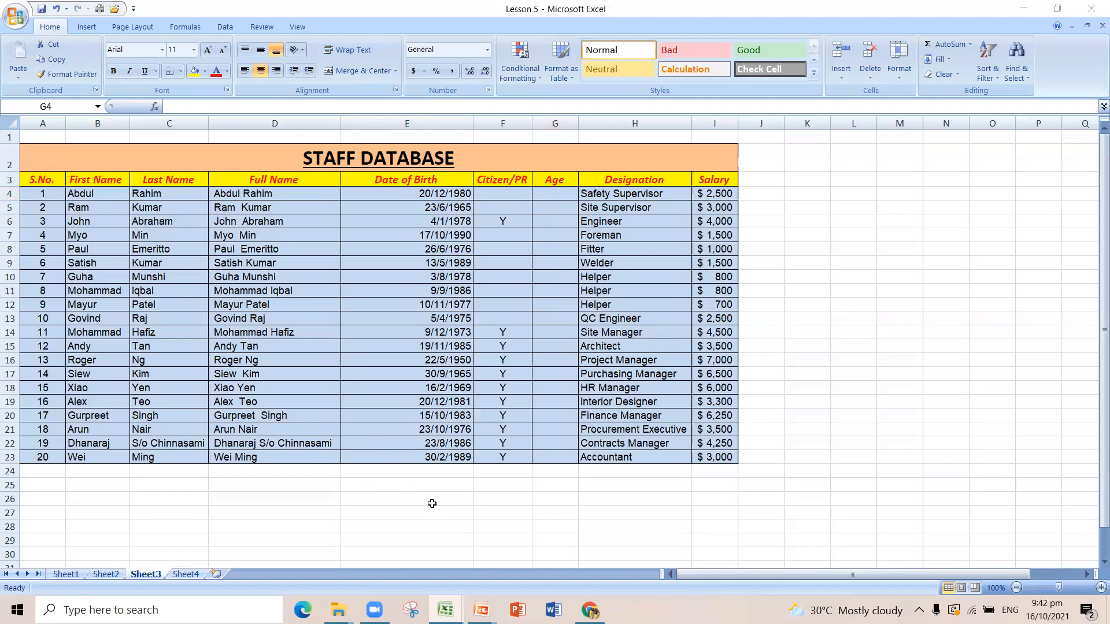
# Start a DATEDIF formula in cell G4, the first cell of the Age column
pyautogui.click(548, 191)
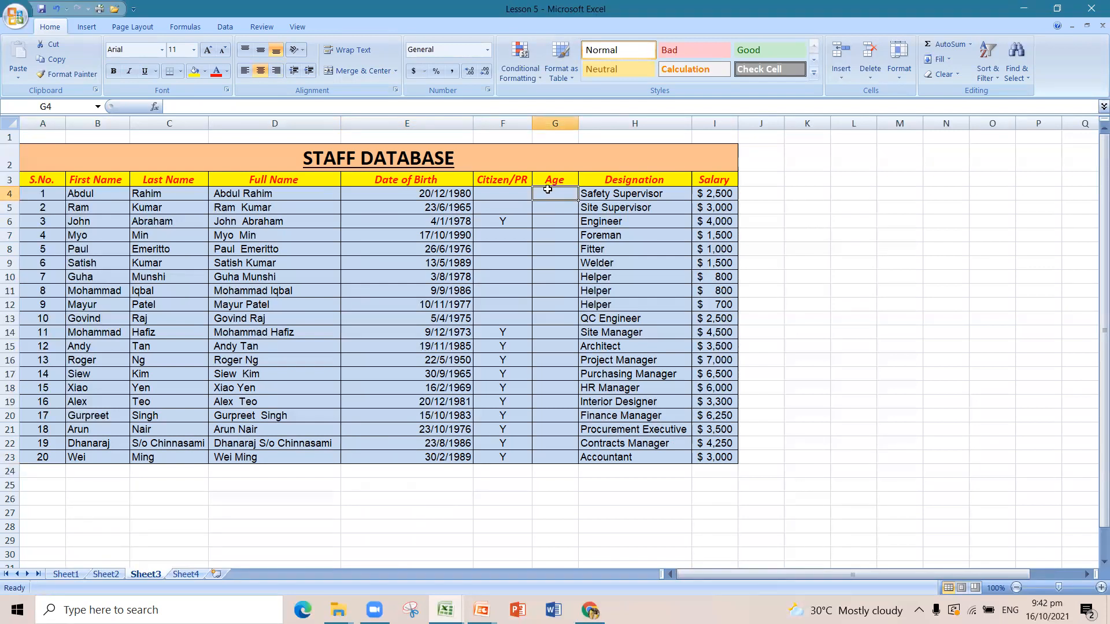
pyautogui.write('=')
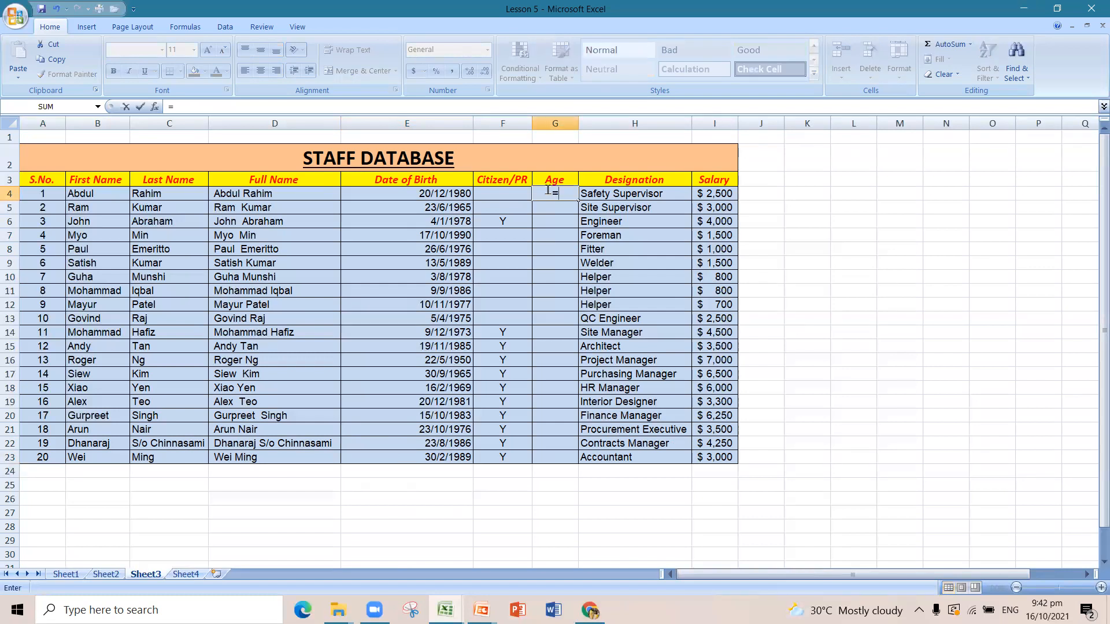
pyautogui.write('da')
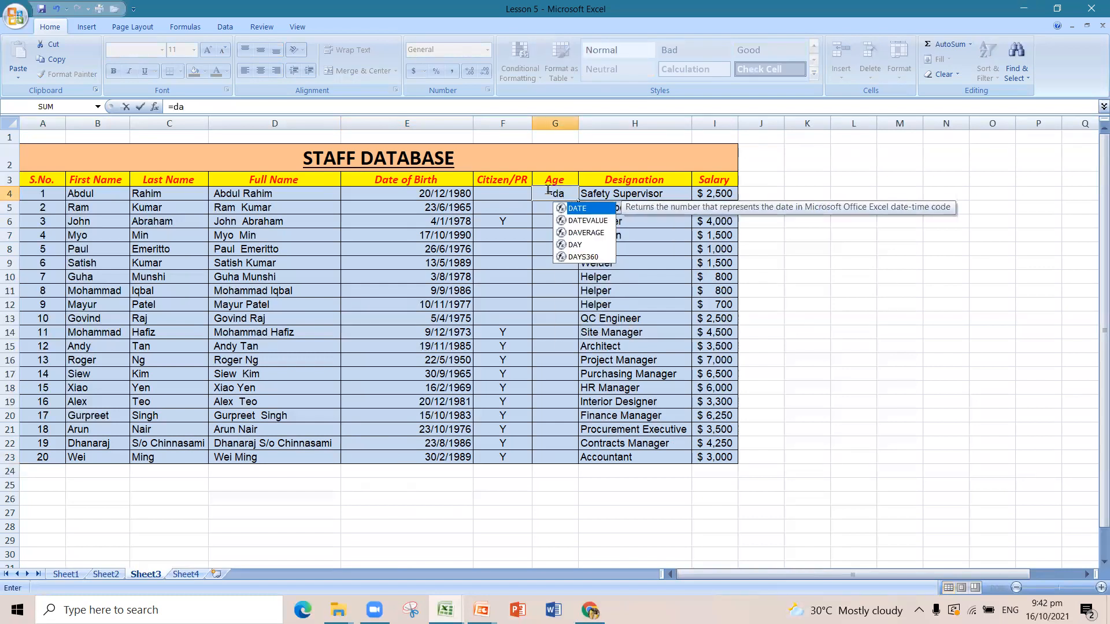
pyautogui.press('XF86Calculator')
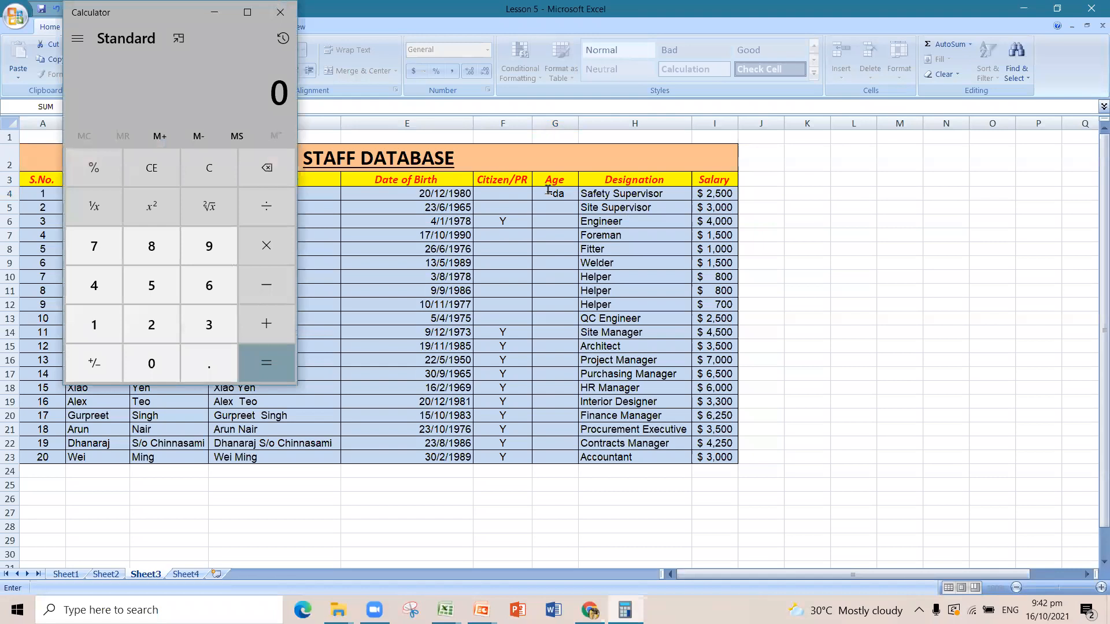
pyautogui.click(280, 12)
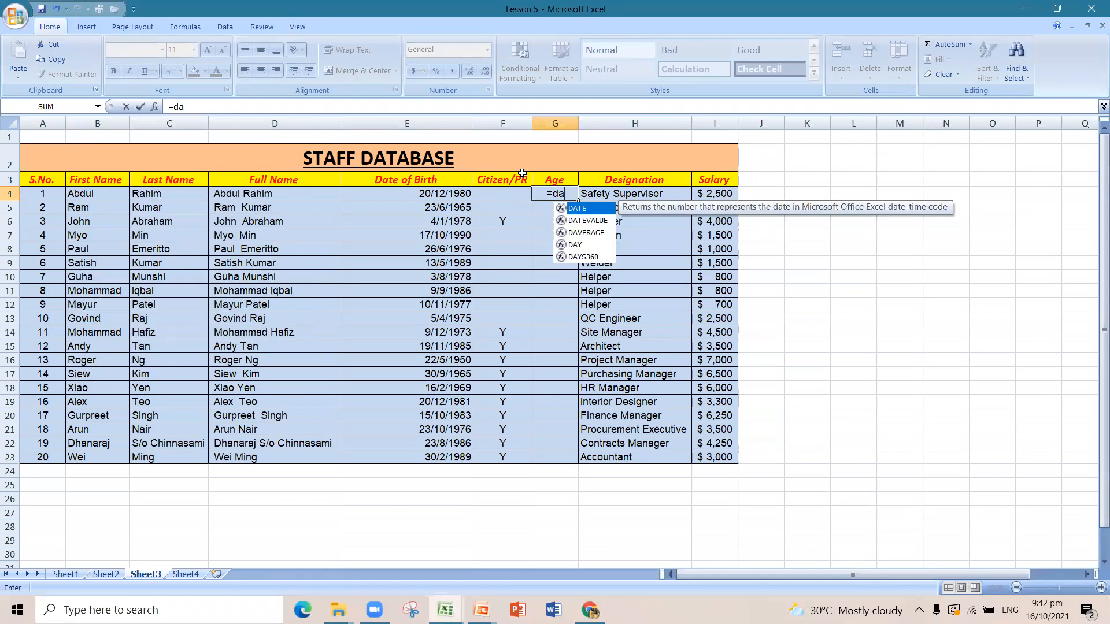
pyautogui.click(370, 109)
pyautogui.press('BackSpace')
pyautogui.press('BackSpace')
pyautogui.write('DAT')
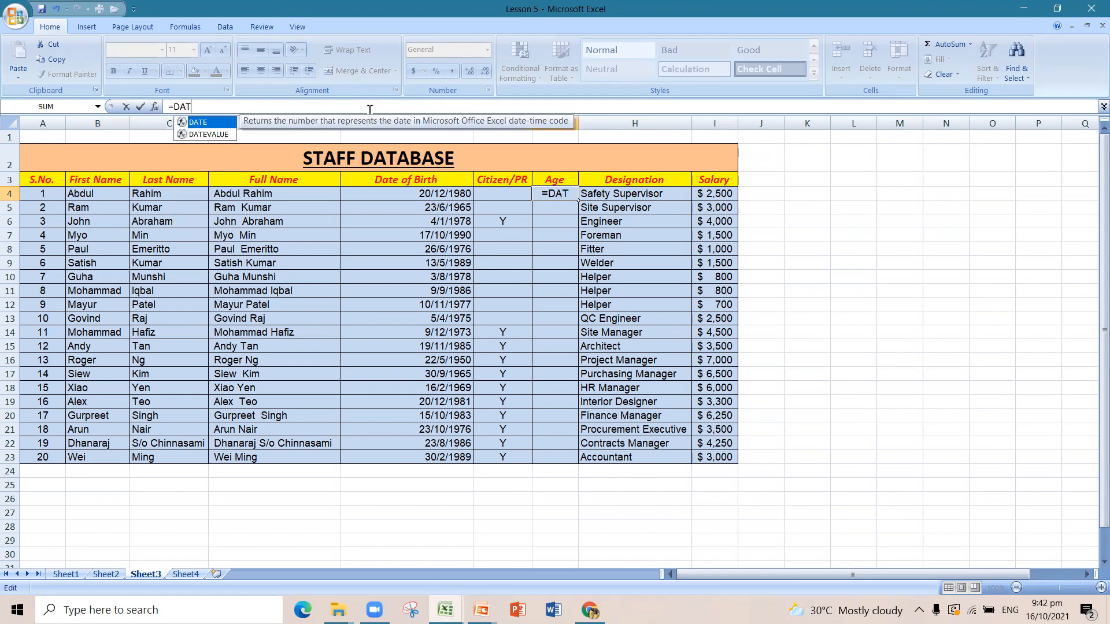
pyautogui.write('EDIF')
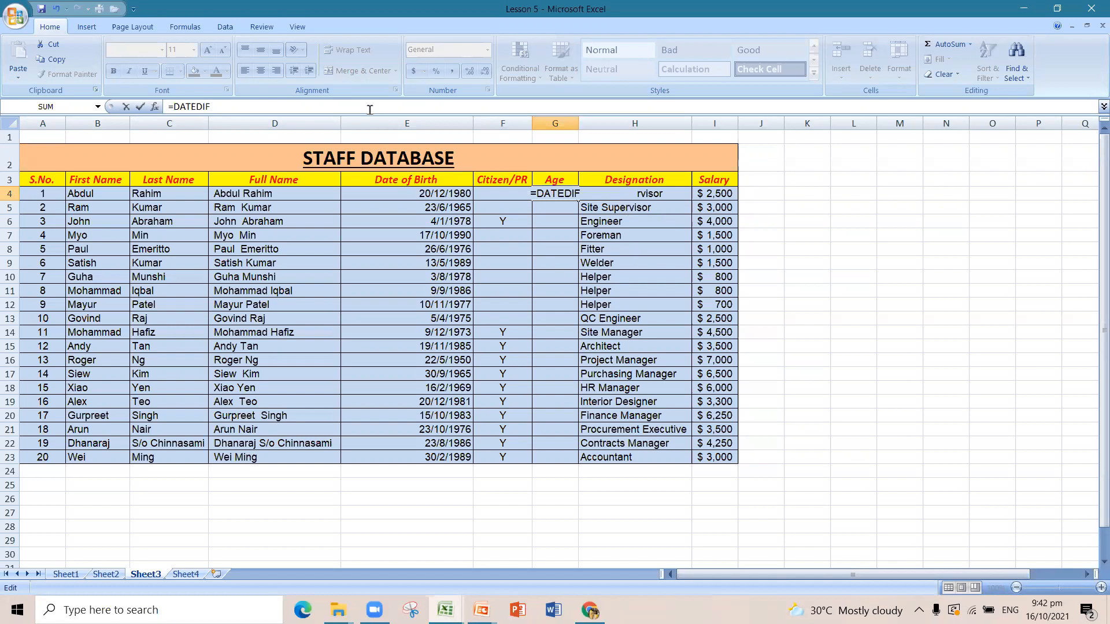
pyautogui.write('(')
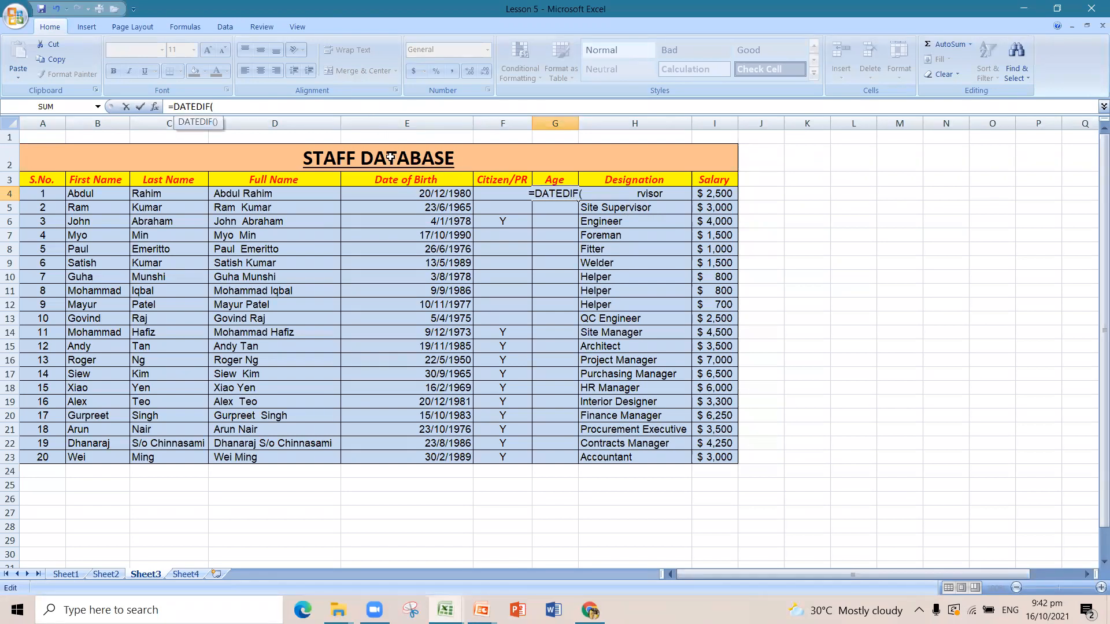
# Complete the age formula in cell G4 as =DATEDIF(E4,TODAY(),"Y")
pyautogui.click(412, 193)
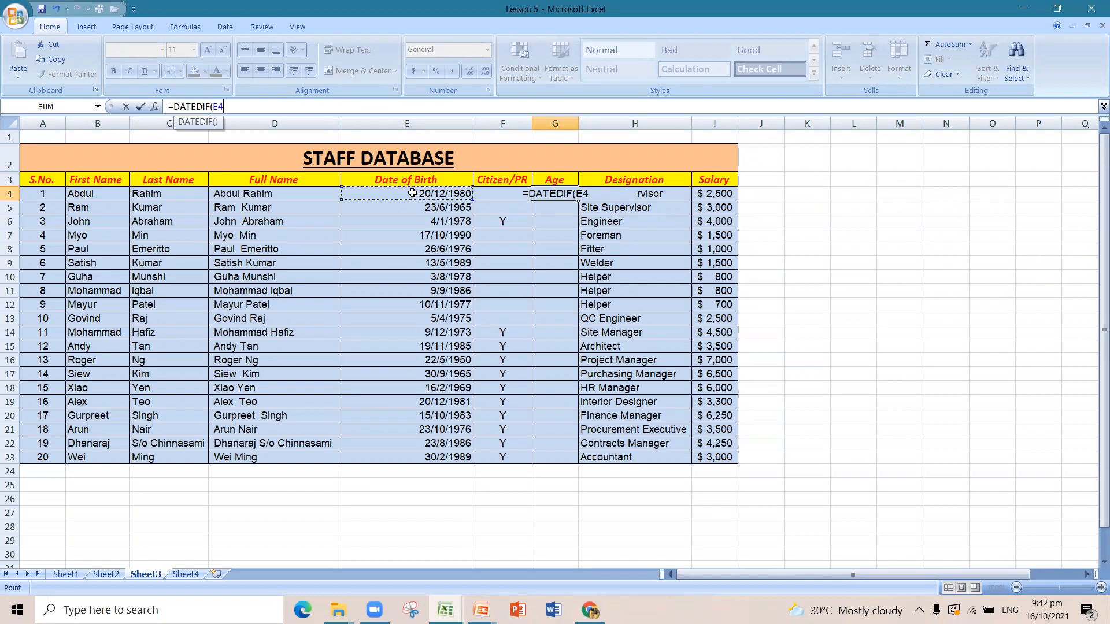
pyautogui.write(',')
pyautogui.write('TODA')
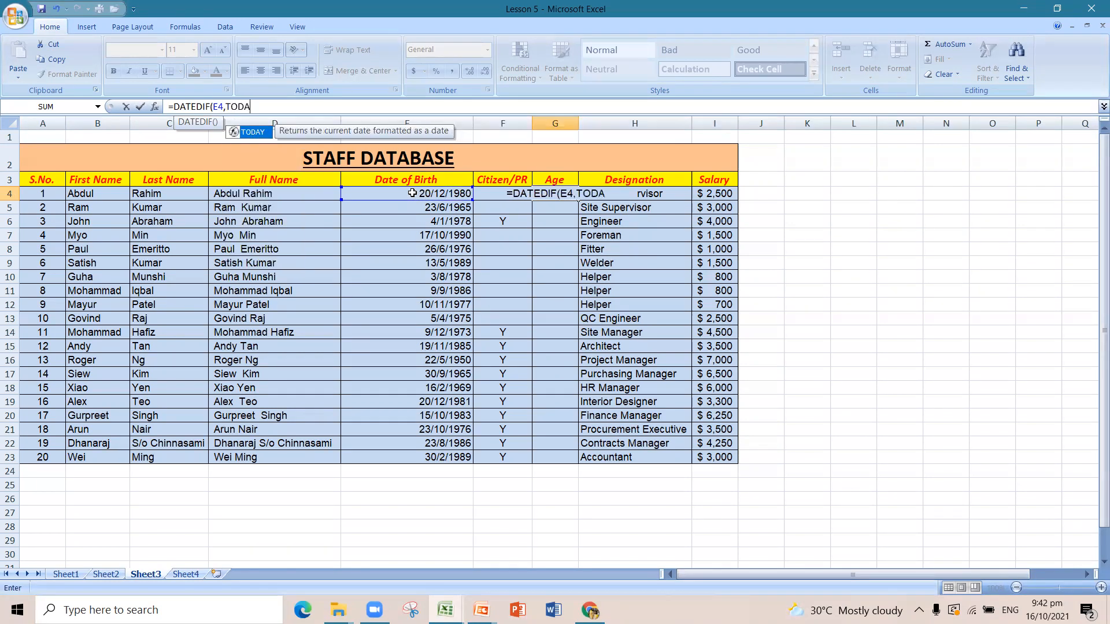
pyautogui.write('Y')
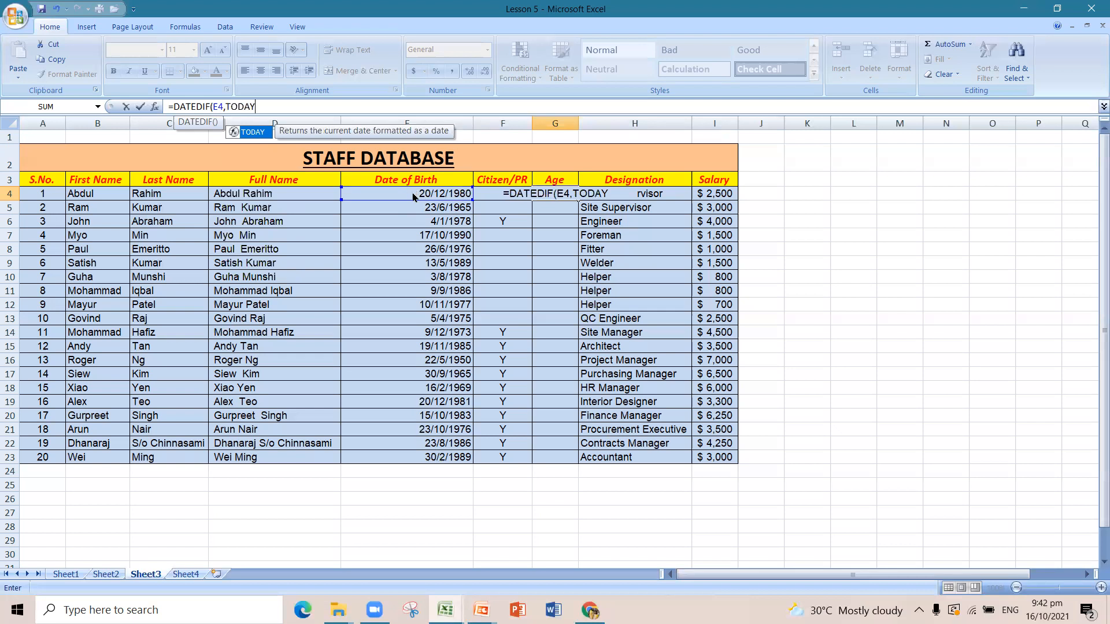
pyautogui.write('()')
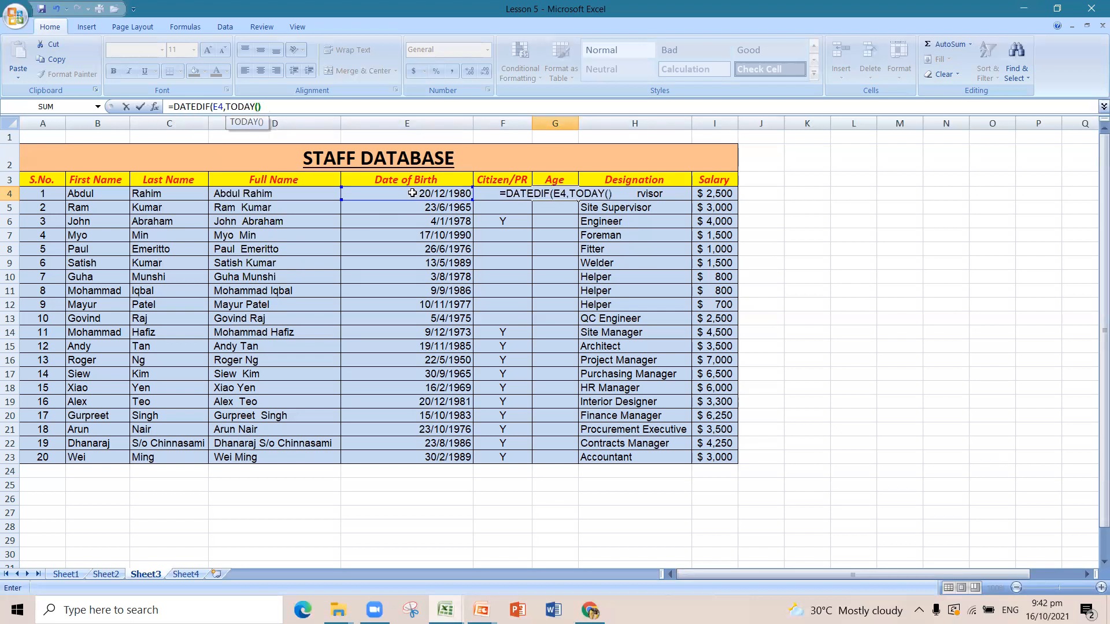
pyautogui.write(',"')
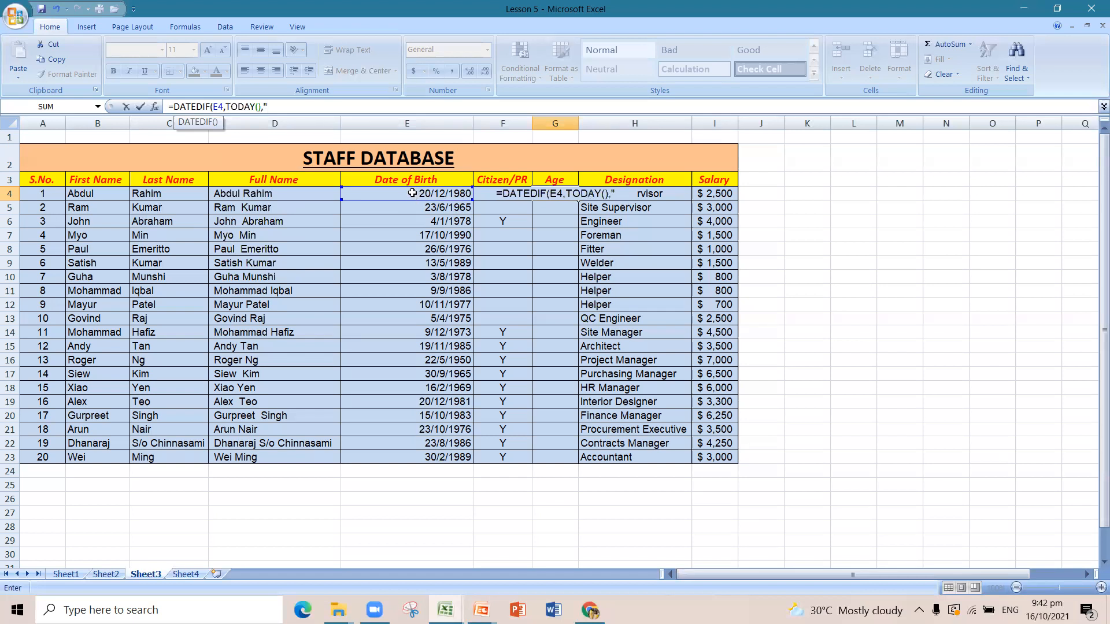
pyautogui.write('Y')
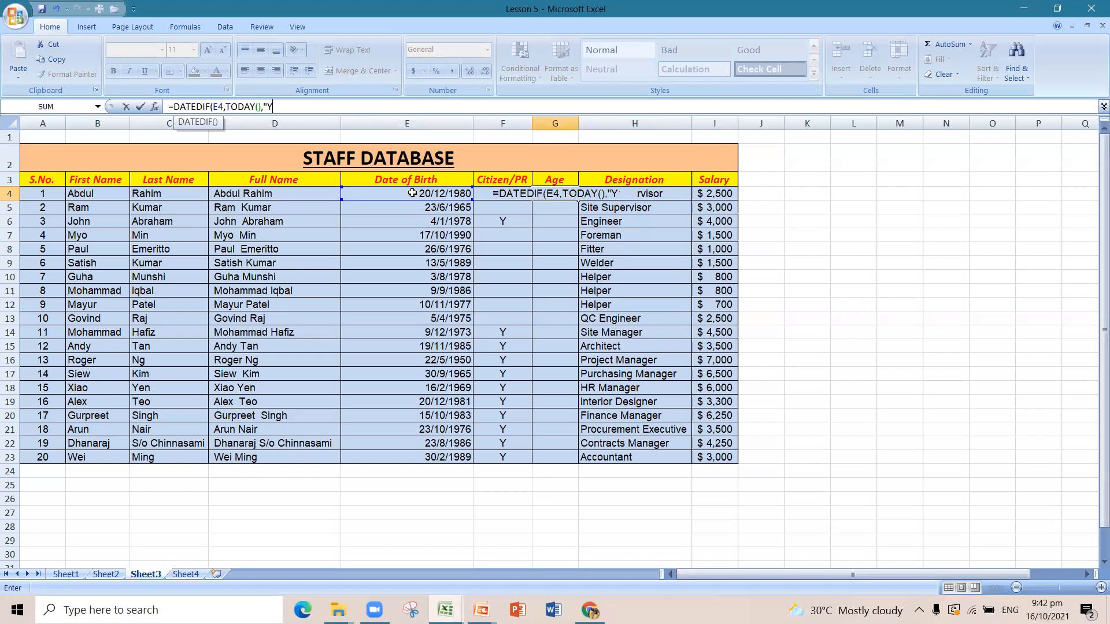
pyautogui.write('"')
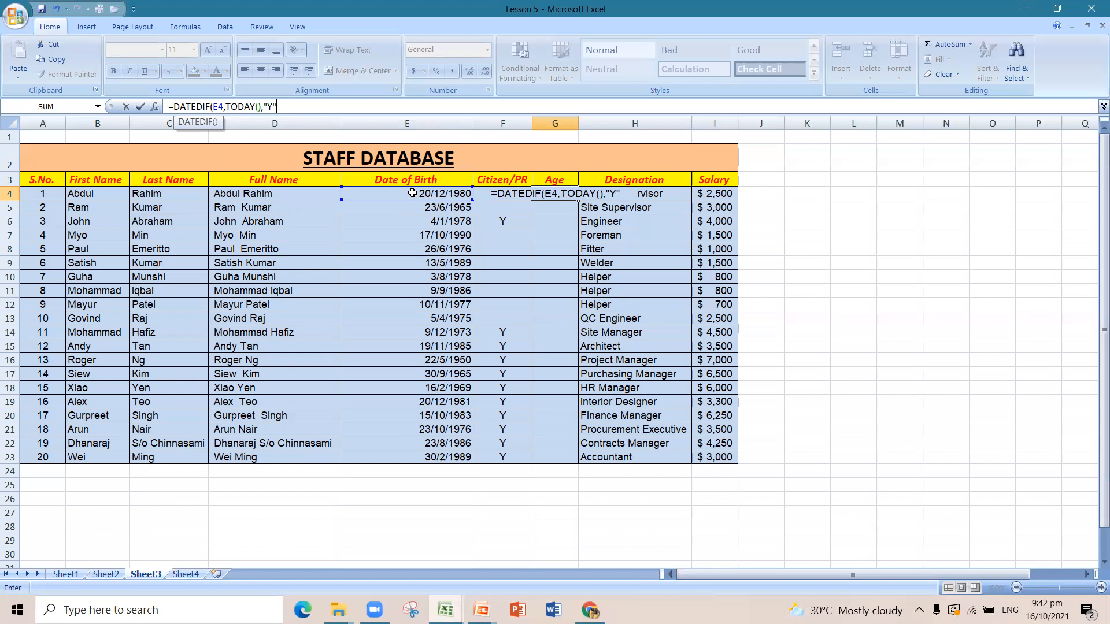
pyautogui.write(')')
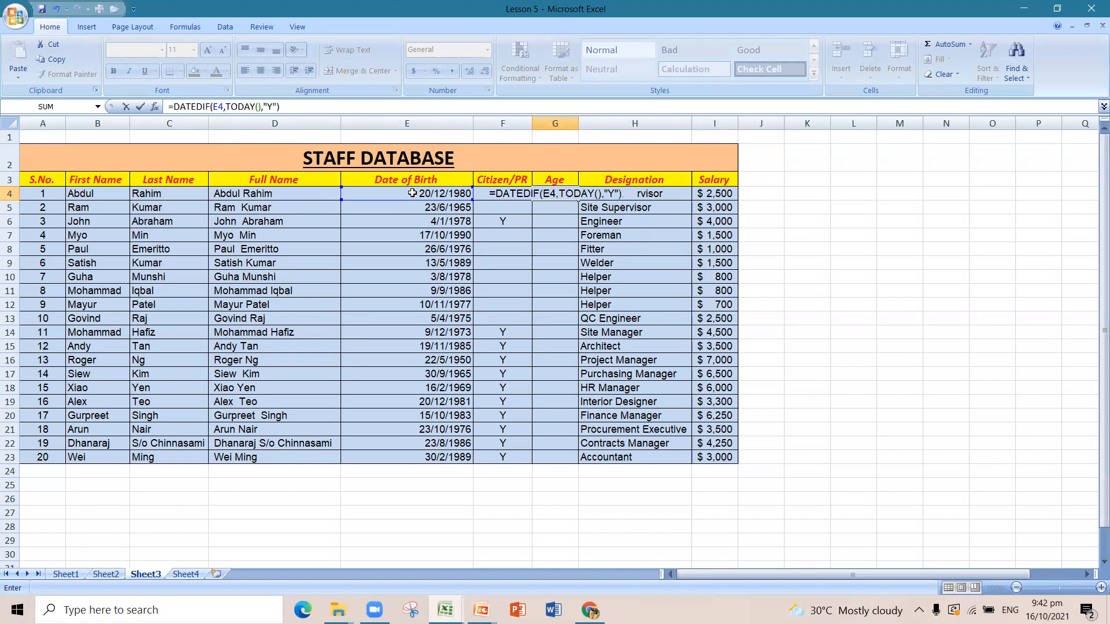
pyautogui.press('Return')
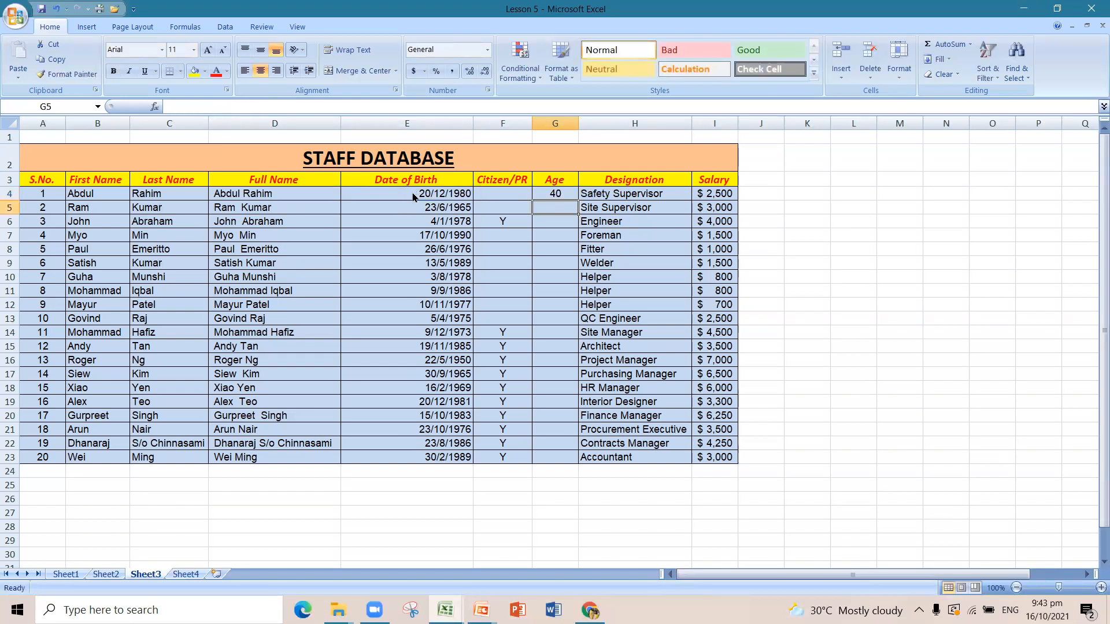
# Fill the age formula from cell G4 down the Age column to cell G23
pyautogui.click(552, 191)
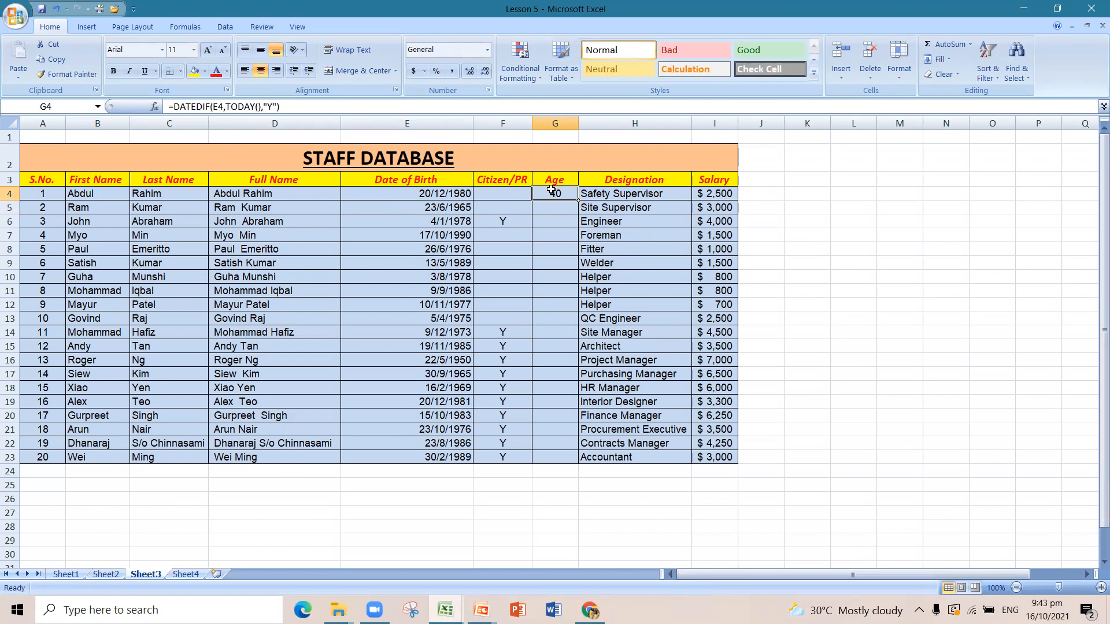
pyautogui.click(580, 201)
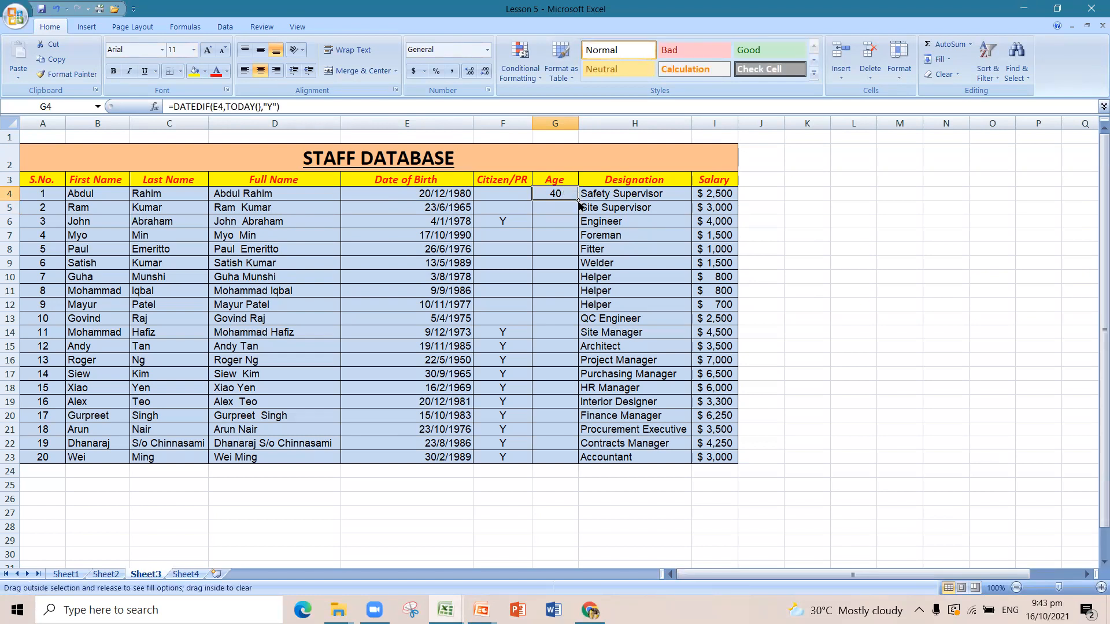
pyautogui.moveTo(579, 200); pyautogui.dragTo(584, 419)
pyautogui.click(553, 214)
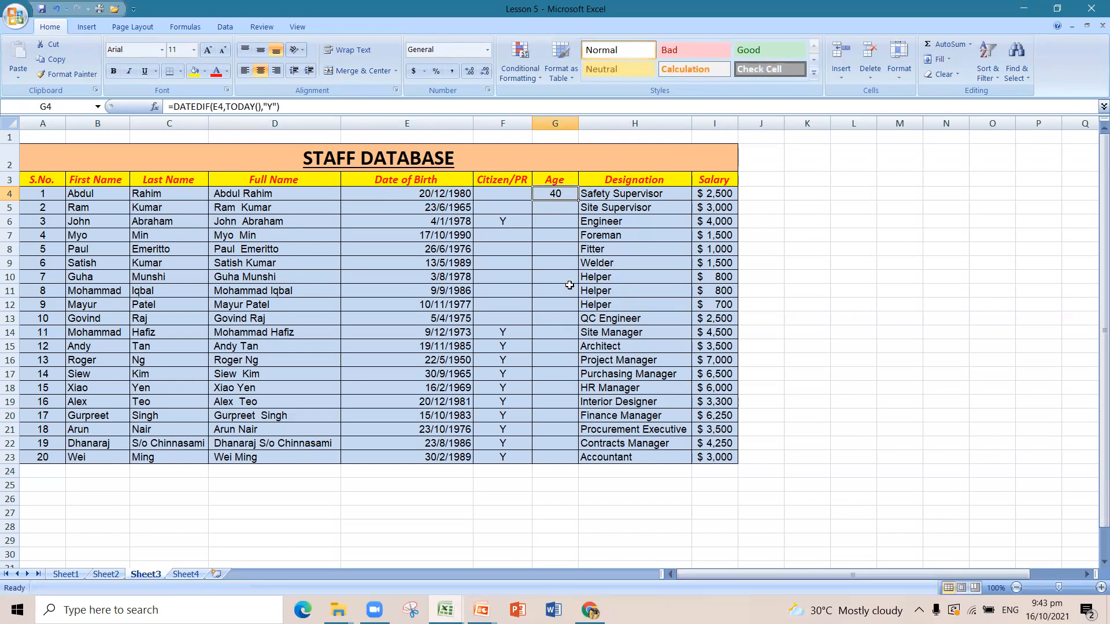
pyautogui.click(793, 290)
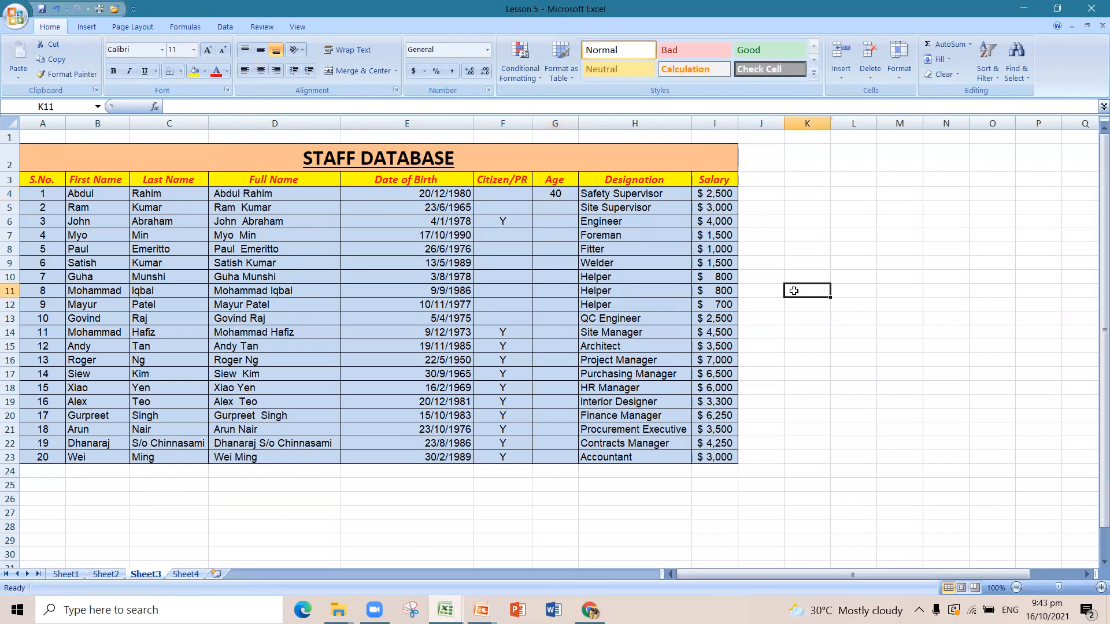
pyautogui.click(562, 195)
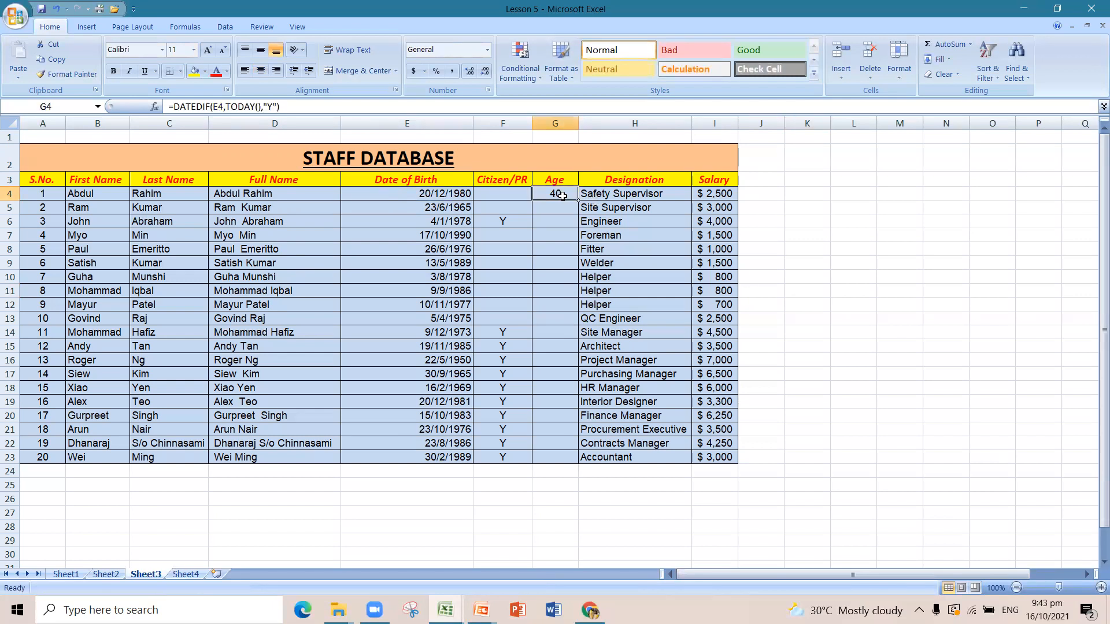
pyautogui.moveTo(578, 200); pyautogui.dragTo(565, 465)
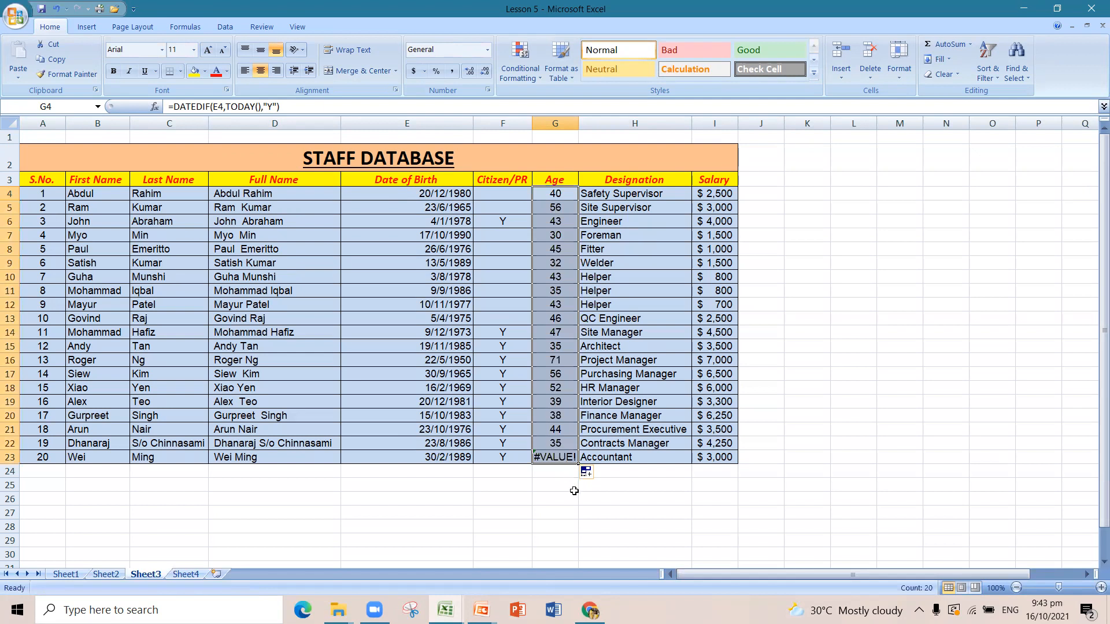
# Copy the age formula from cell G22 down into cell G23 again and check the formula there
pyautogui.click(570, 449)
pyautogui.moveTo(578, 450); pyautogui.dragTo(579, 460)
pyautogui.click(565, 480)
pyautogui.click(565, 458)
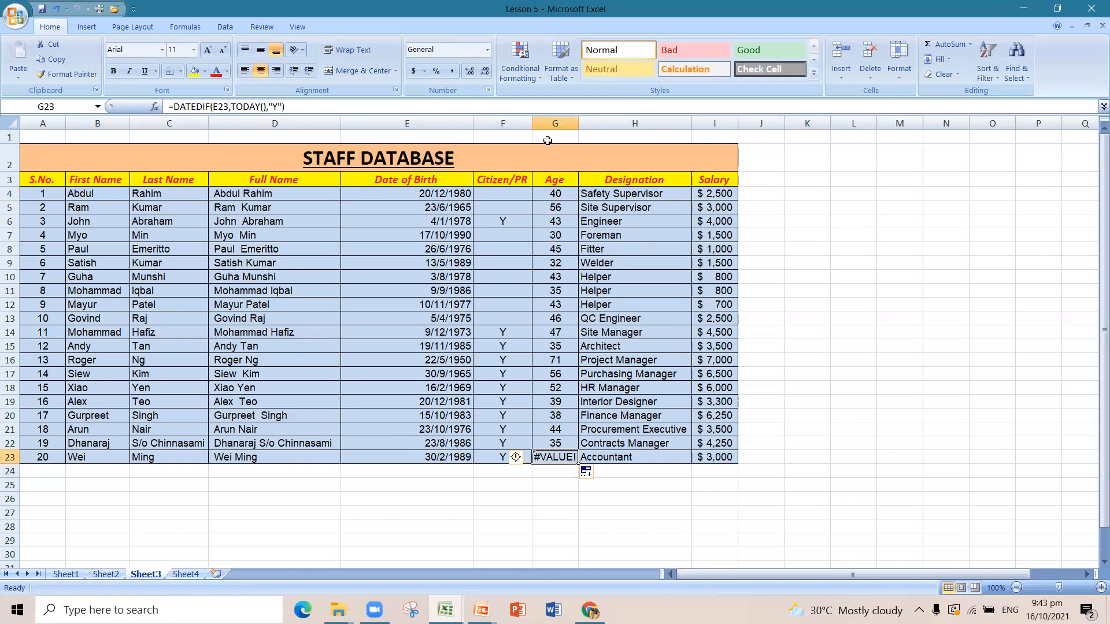
pyautogui.click(807, 456)
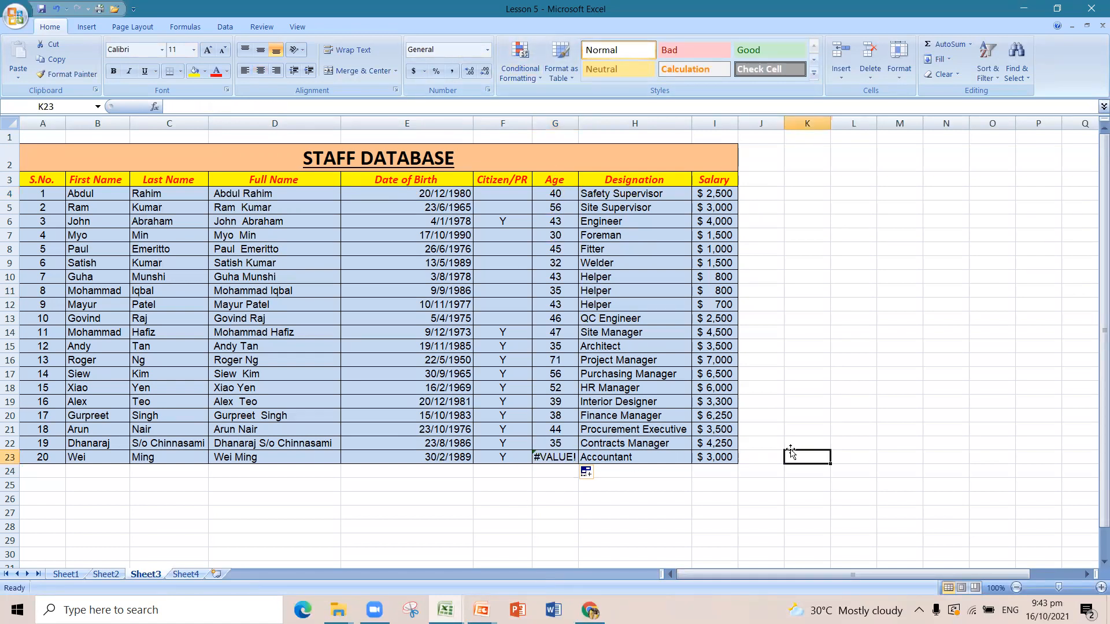
# Clear employee 20's age in cell G23 and refill it with the formula from cell G22
pyautogui.click(565, 455)
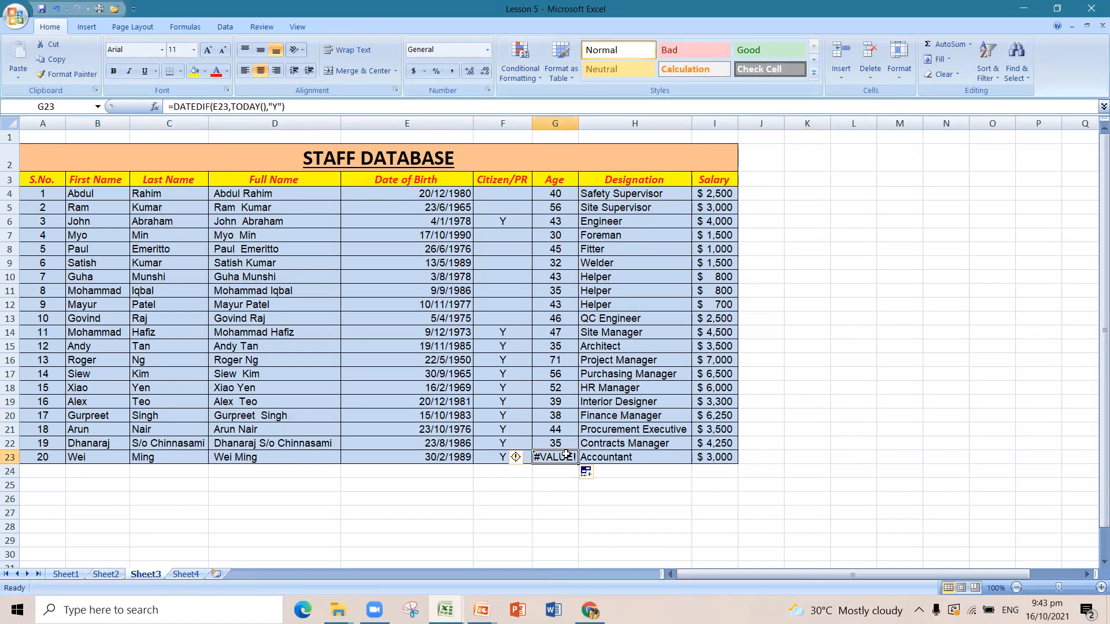
pyautogui.press('Delete')
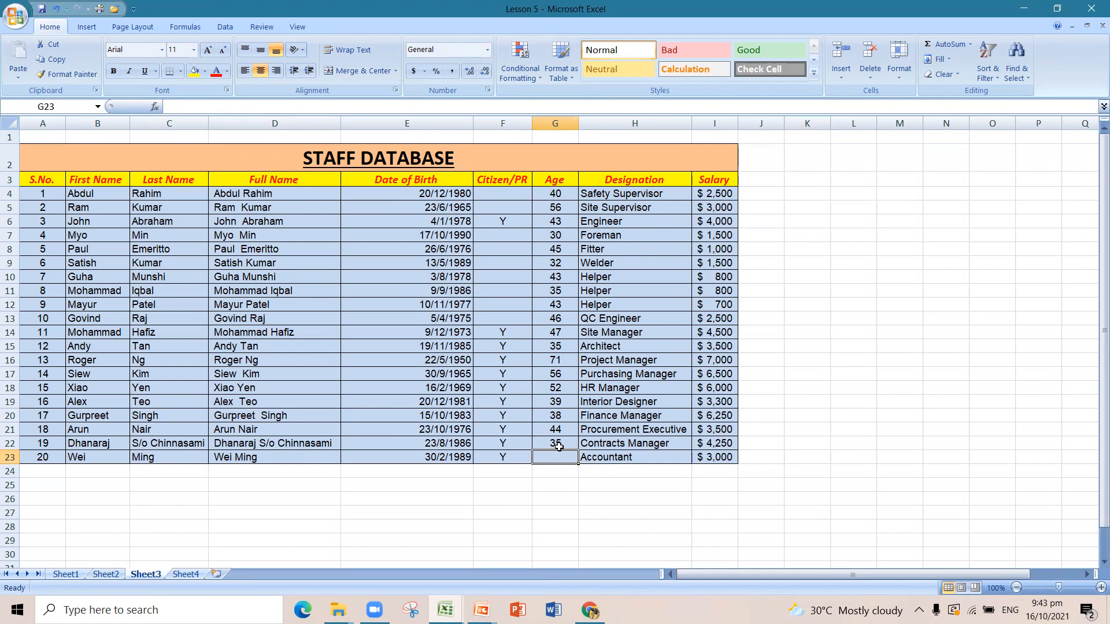
pyautogui.click(559, 447)
pyautogui.moveTo(578, 451); pyautogui.dragTo(576, 460)
pyautogui.click(569, 472)
pyautogui.click(568, 456)
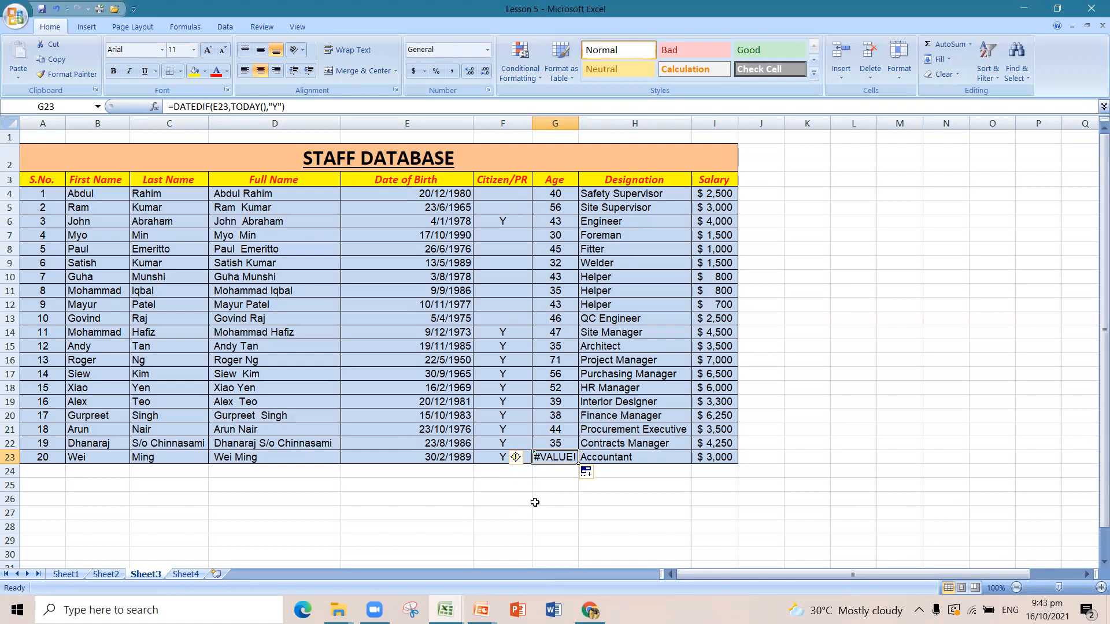
# Re-enter employee 20's age formula in cell G23 as =DATEDIF(E23,TODAY(),"Y")
pyautogui.write('=')
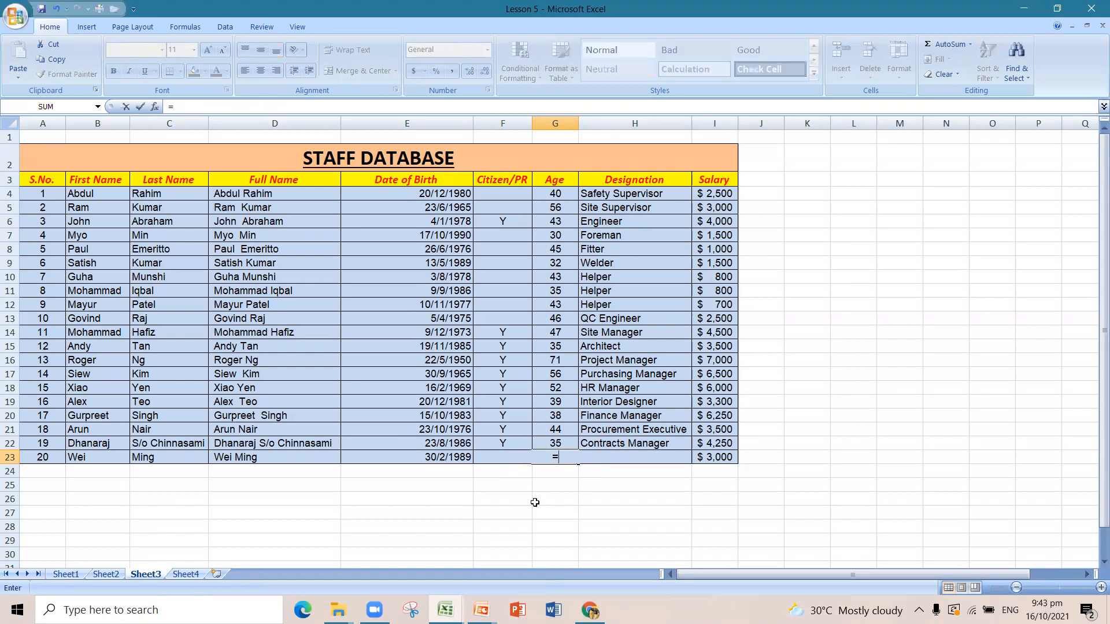
pyautogui.write('DATEDIF')
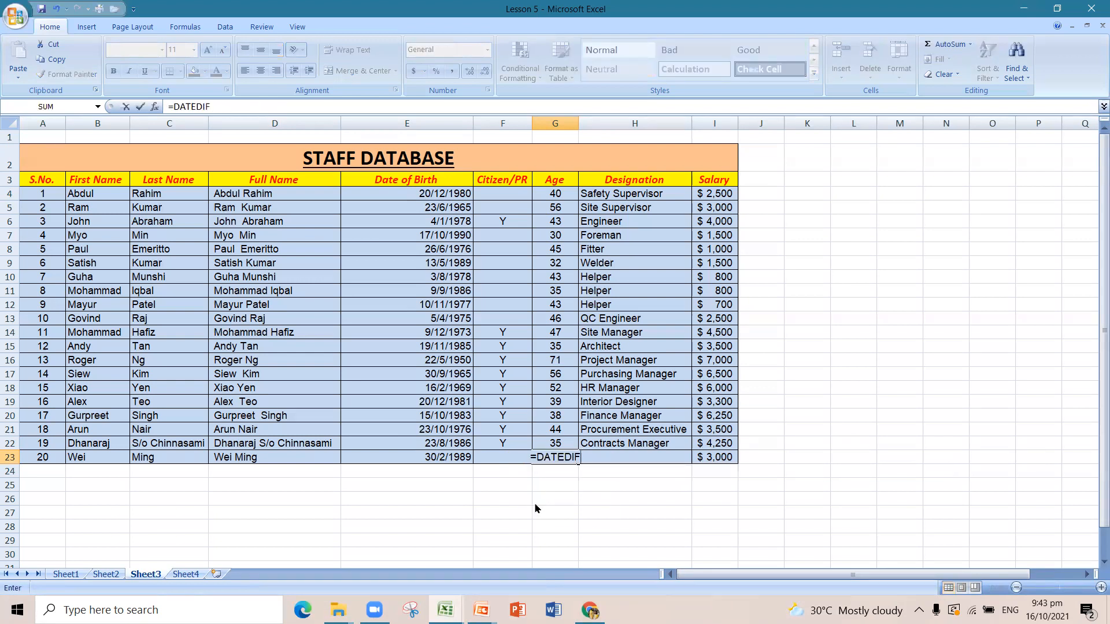
pyautogui.write('(')
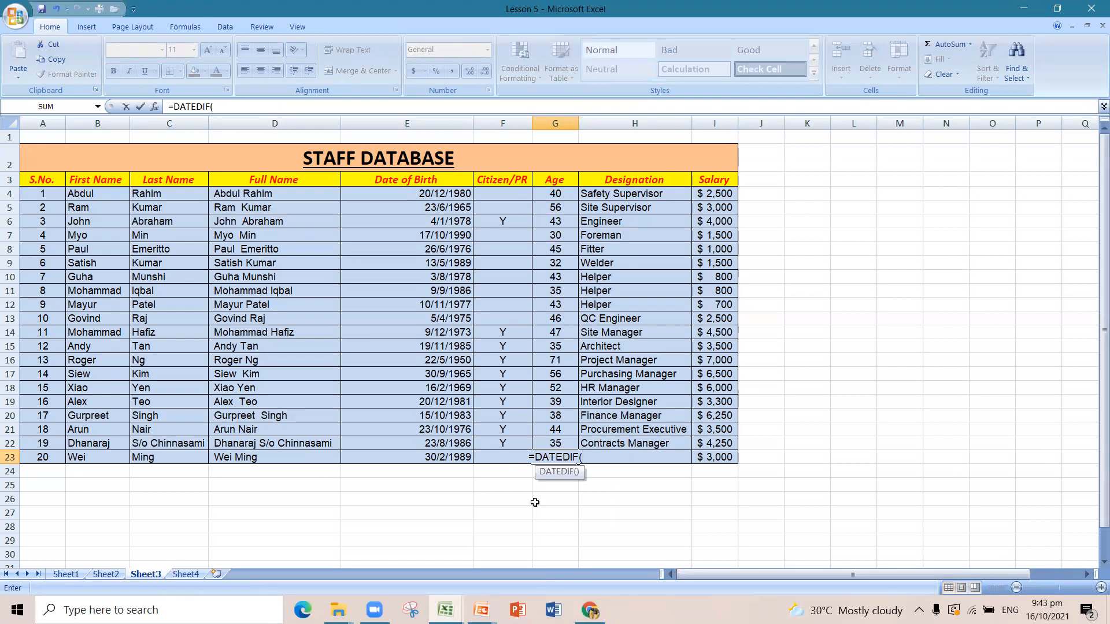
pyautogui.click(463, 457)
pyautogui.write(',TODAY')
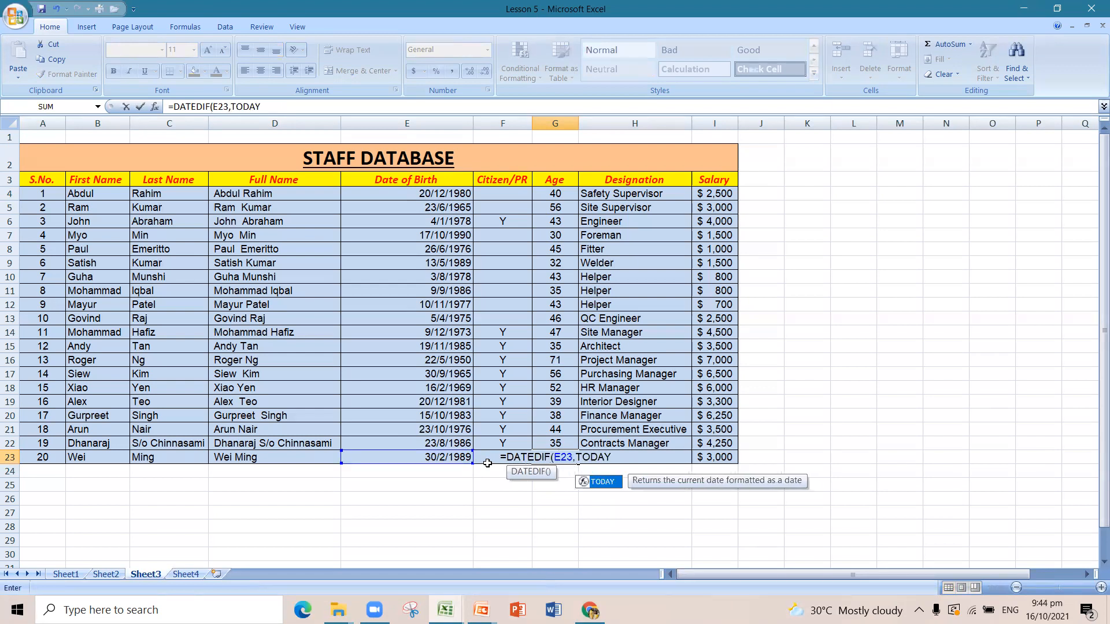
pyautogui.write('(),"Y")')
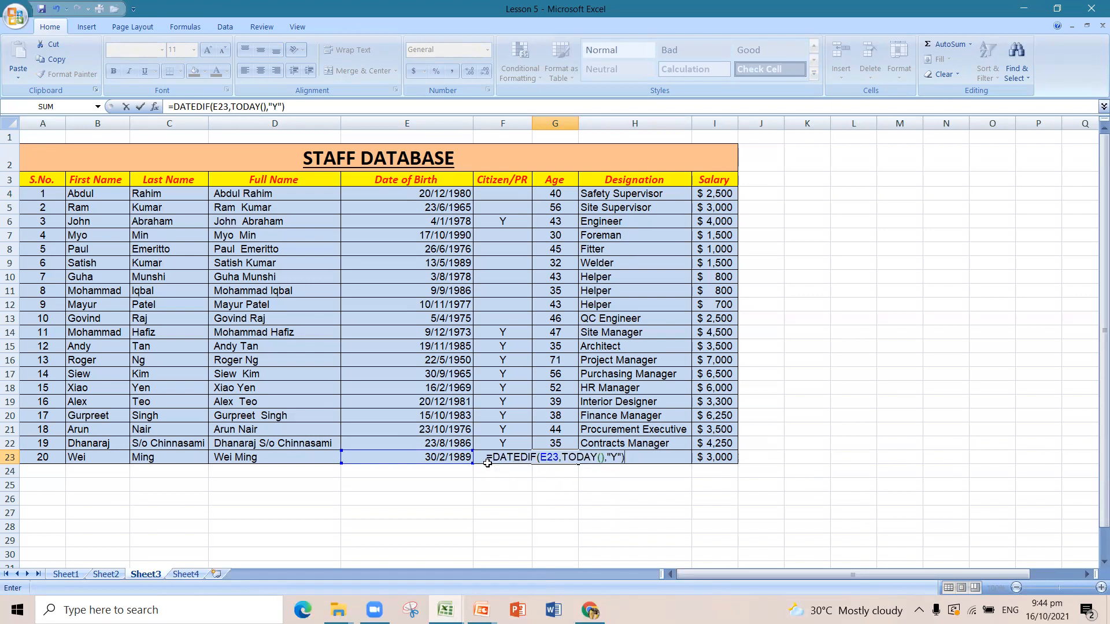
pyautogui.press('Return')
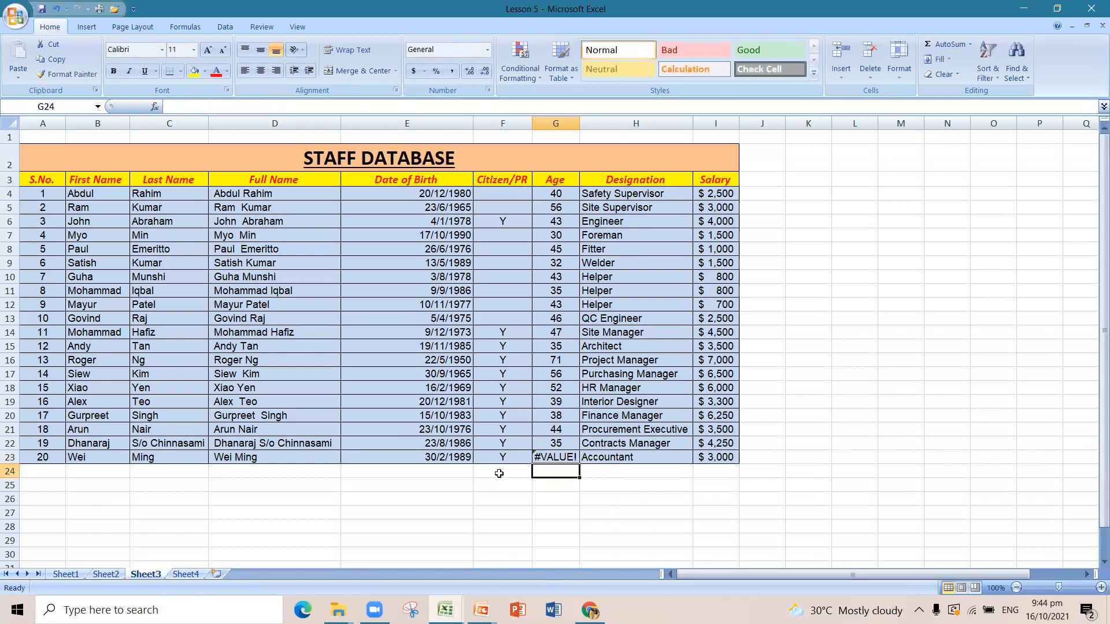
pyautogui.click(490, 458)
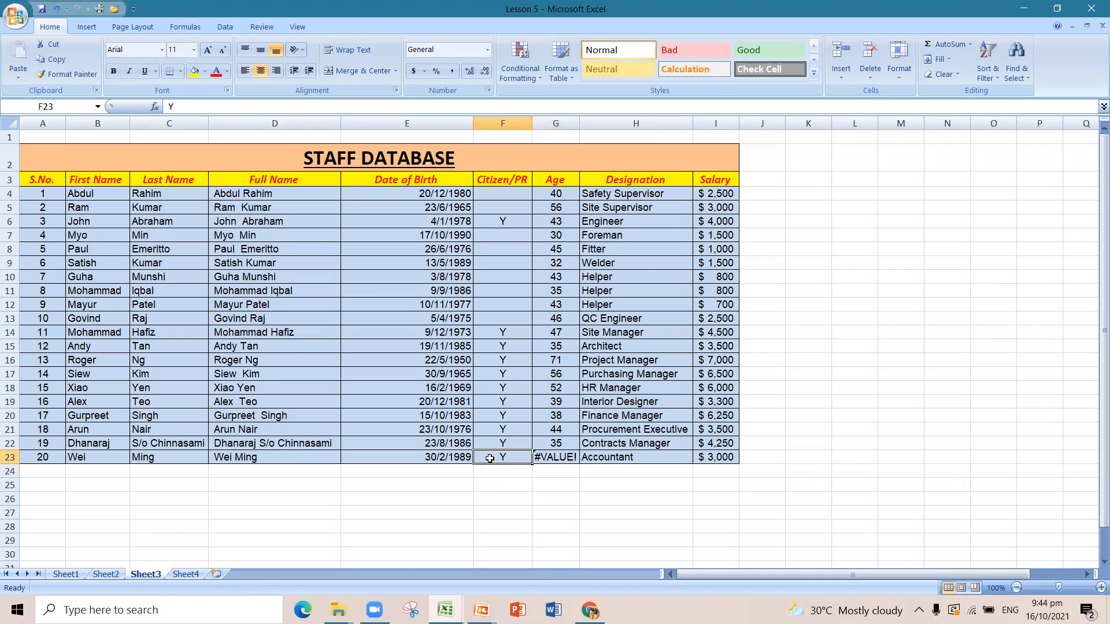
# Apply the Short Date number format to employee 20's date of birth in cell E23
pyautogui.click(463, 457)
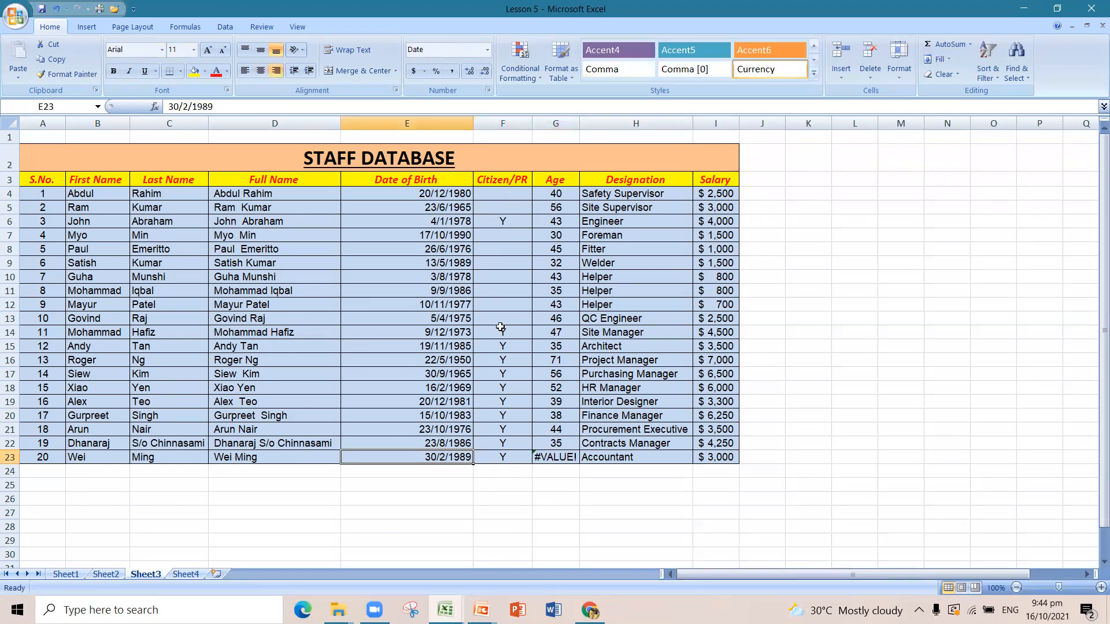
pyautogui.click(548, 461)
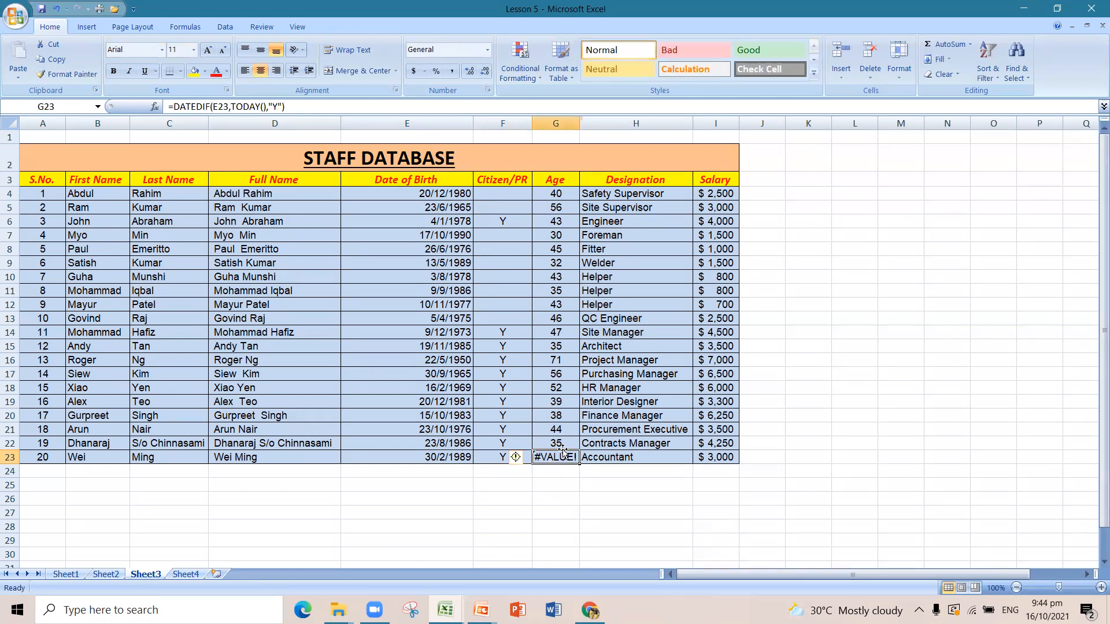
pyautogui.click(457, 455)
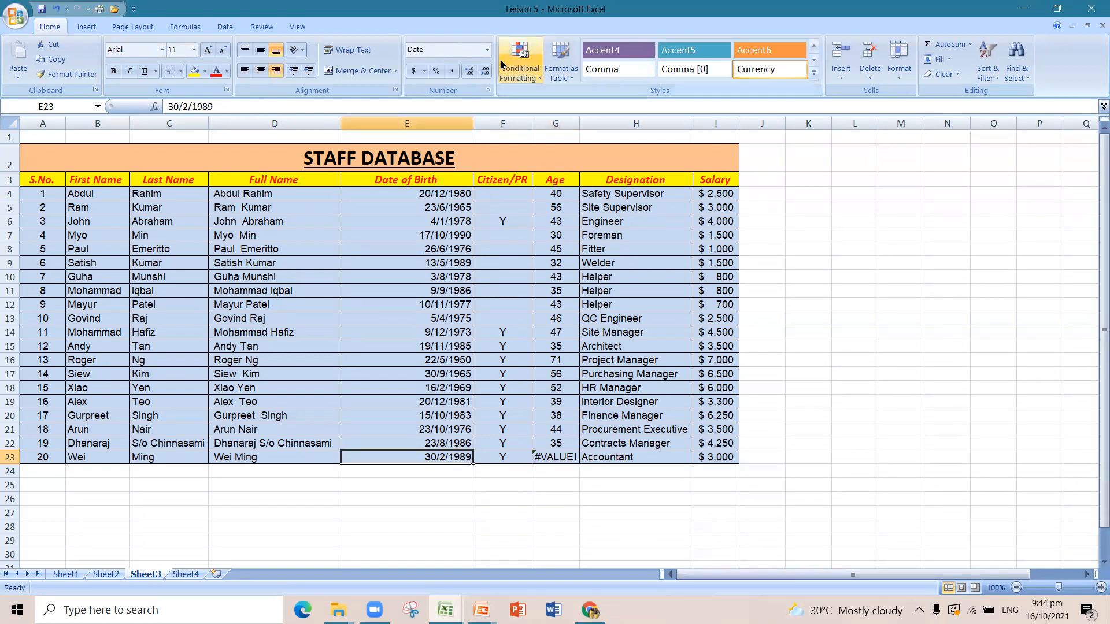
pyautogui.click(487, 50)
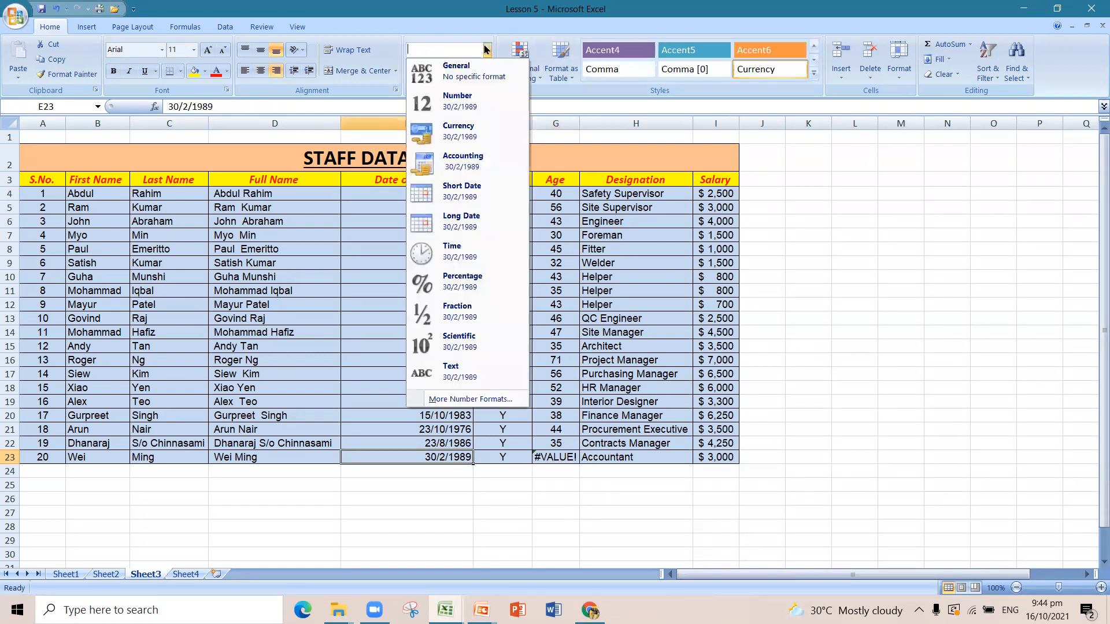
pyautogui.click(476, 193)
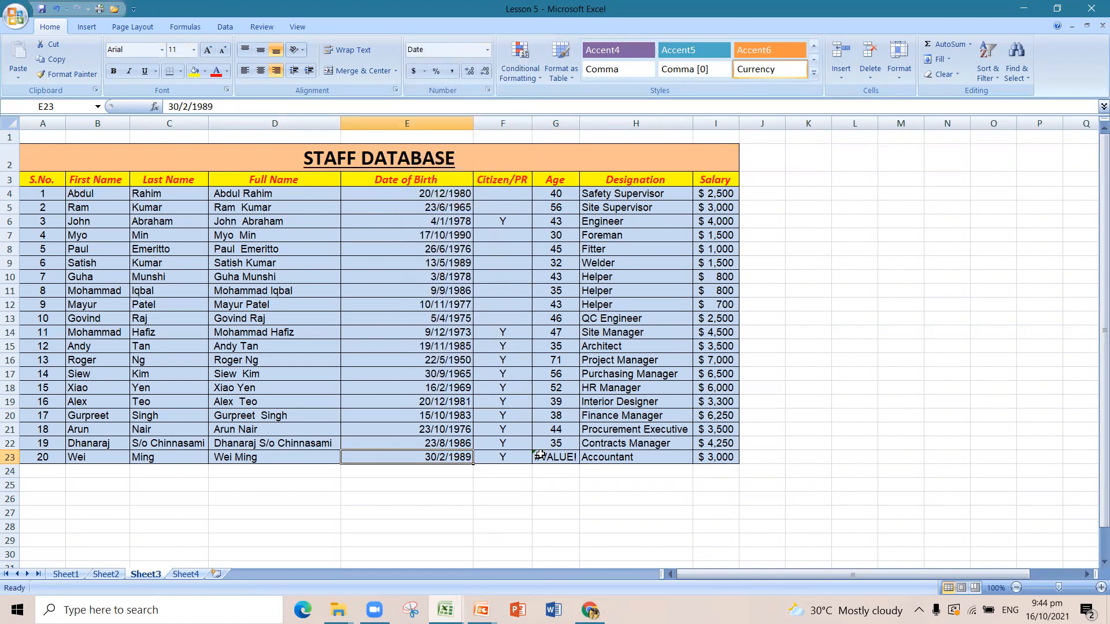
# Refill employee 20's age in cell G23 with the formula from cell G22
pyautogui.click(561, 447)
pyautogui.moveTo(577, 449); pyautogui.dragTo(576, 463)
pyautogui.click(555, 455)
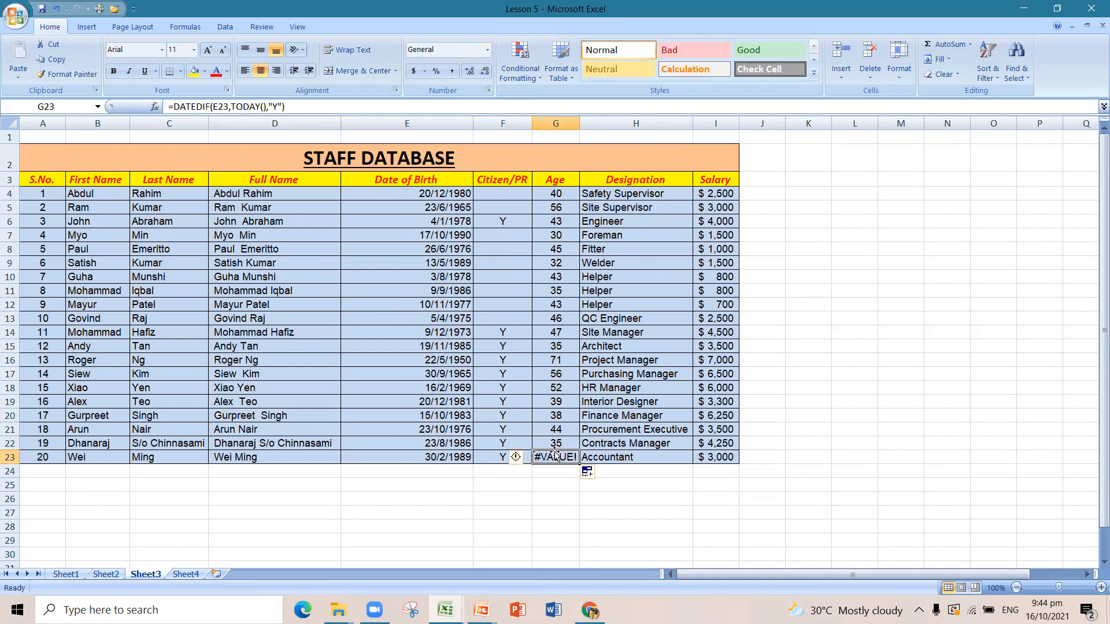
# Look up the help on the error in cell G23 and close the help window
pyautogui.click(526, 457)
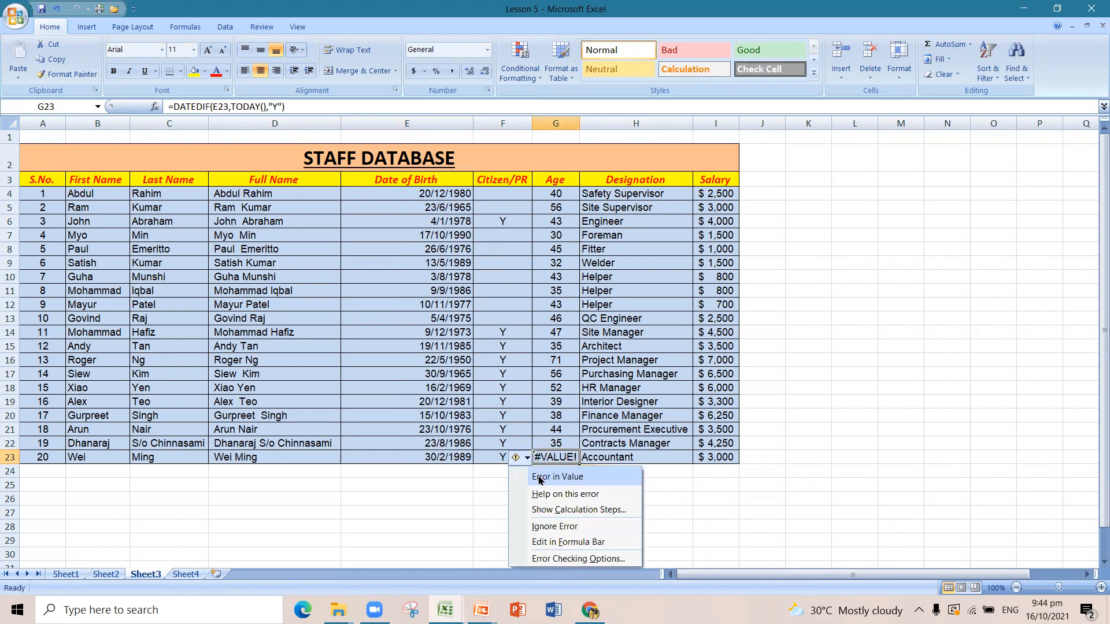
pyautogui.click(541, 495)
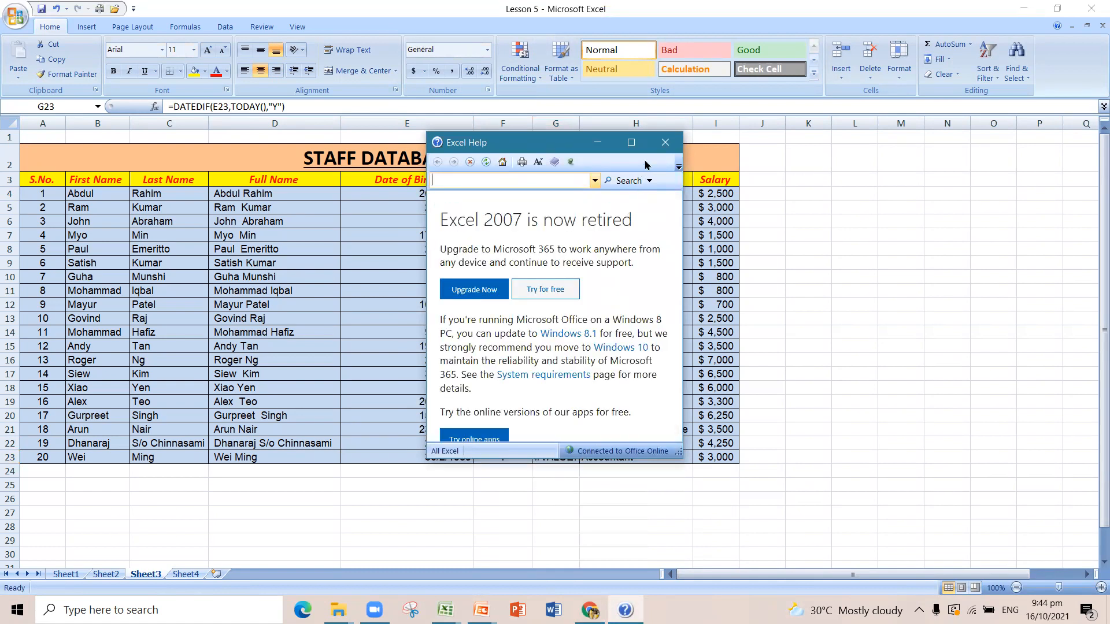
pyautogui.click(665, 143)
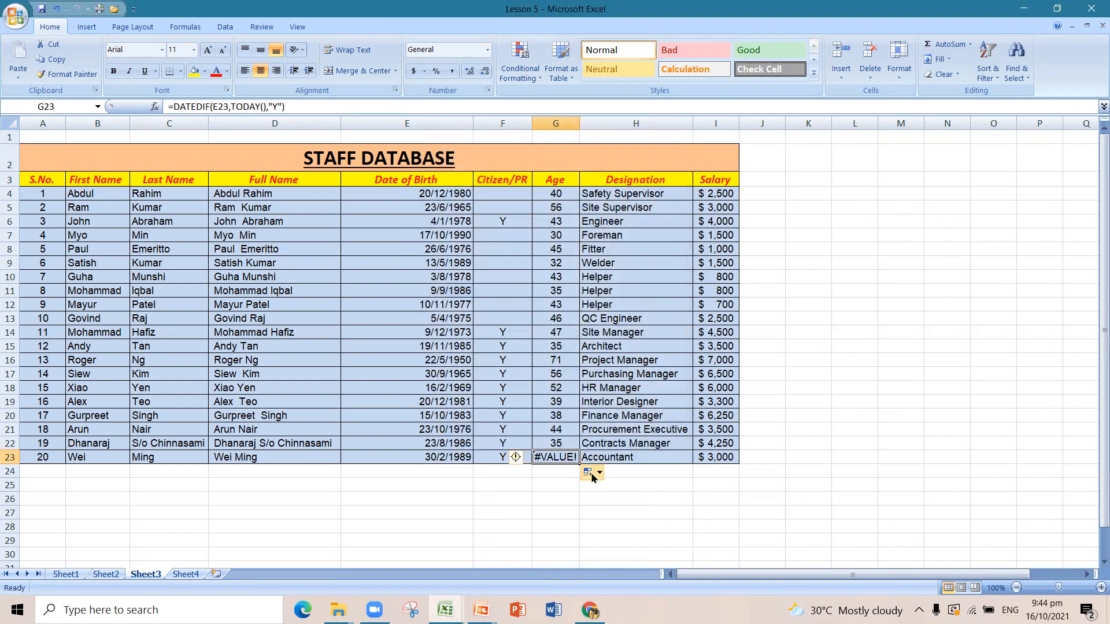
# Try once more to copy the age formula from cell G22 down into cell G23
pyautogui.click(600, 473)
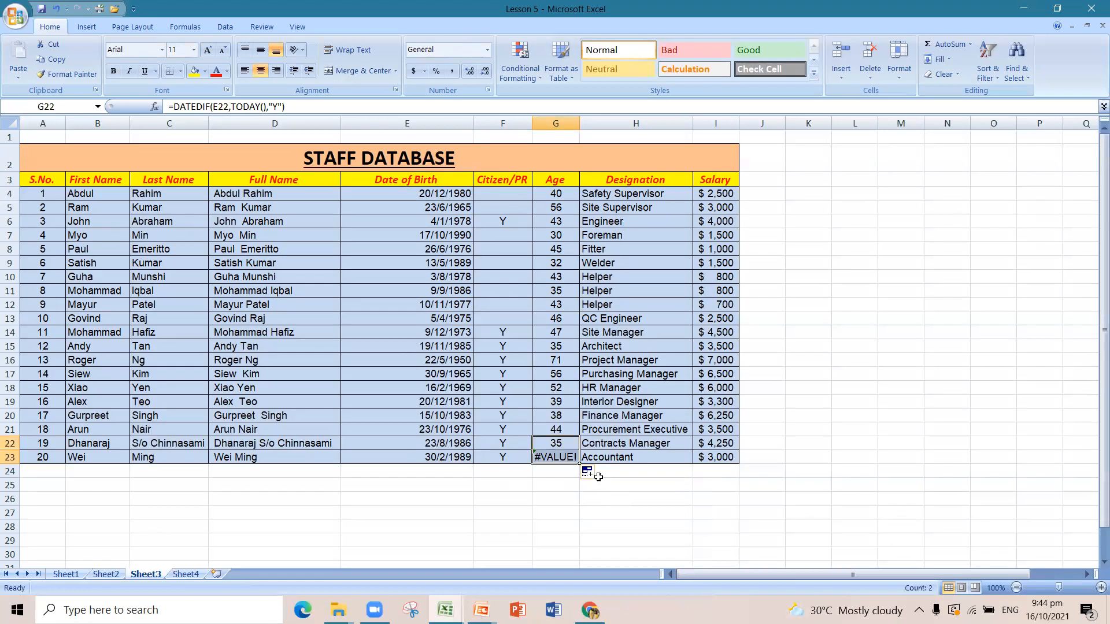
pyautogui.click(562, 456)
pyautogui.click(563, 445)
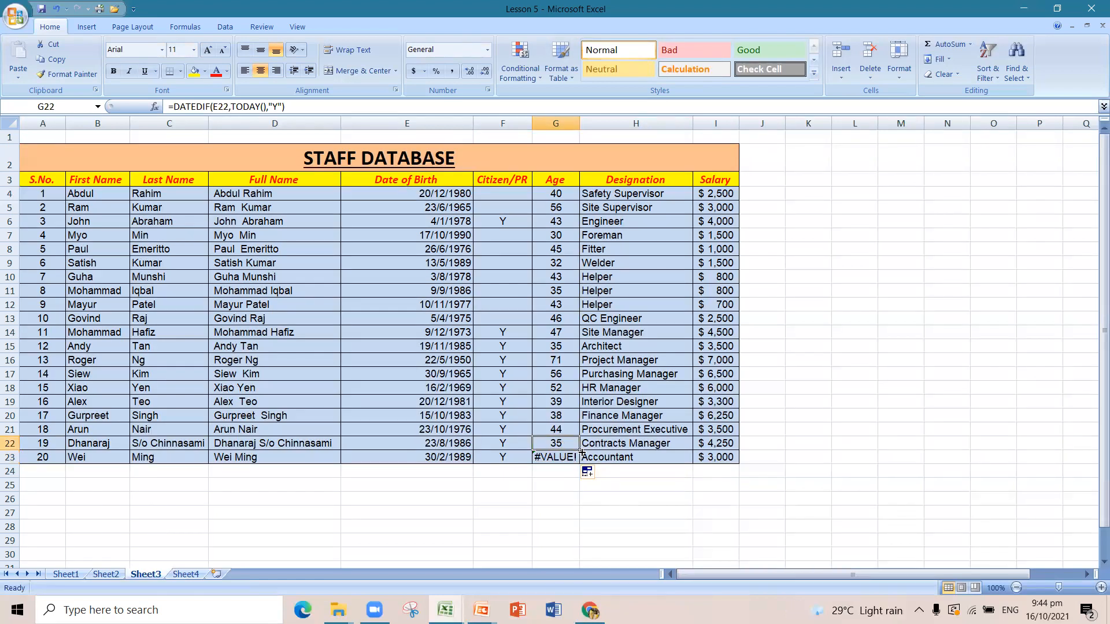
pyautogui.moveTo(580, 452); pyautogui.dragTo(580, 461)
pyautogui.click(571, 481)
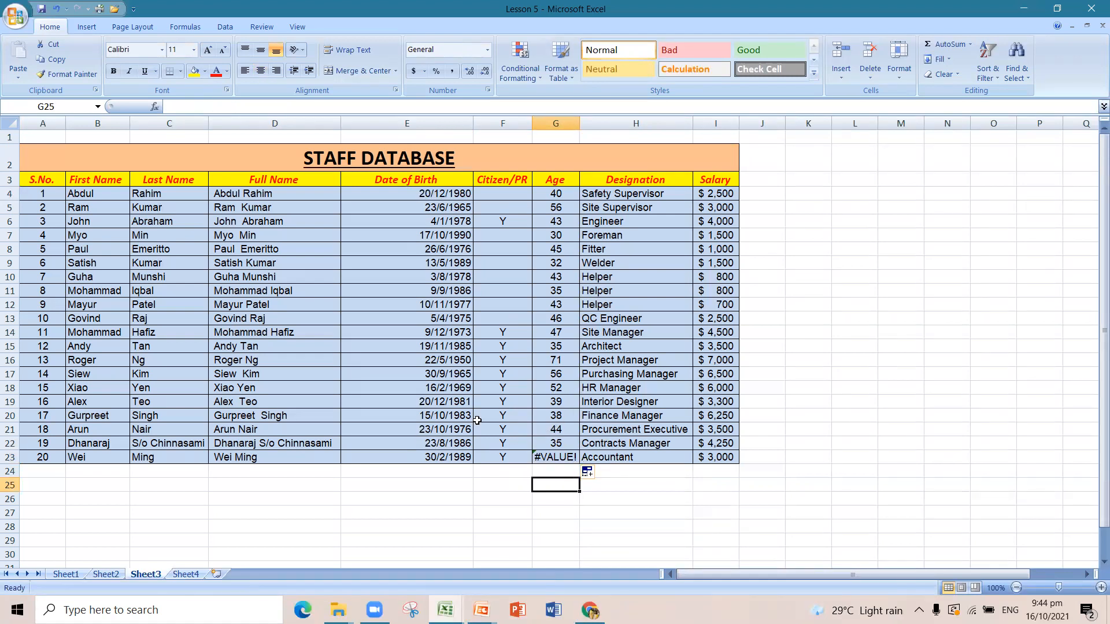
# Refill the whole Age column from cell G4 down to cell G23 with the age formula
pyautogui.click(566, 196)
pyautogui.moveTo(579, 200); pyautogui.dragTo(581, 462)
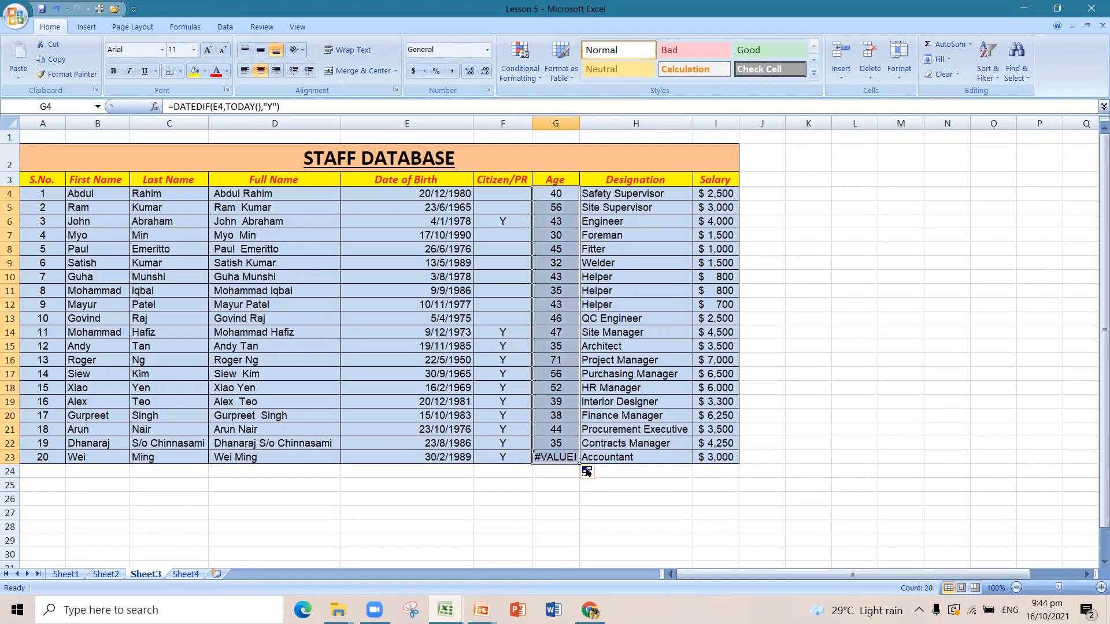
pyautogui.click(538, 486)
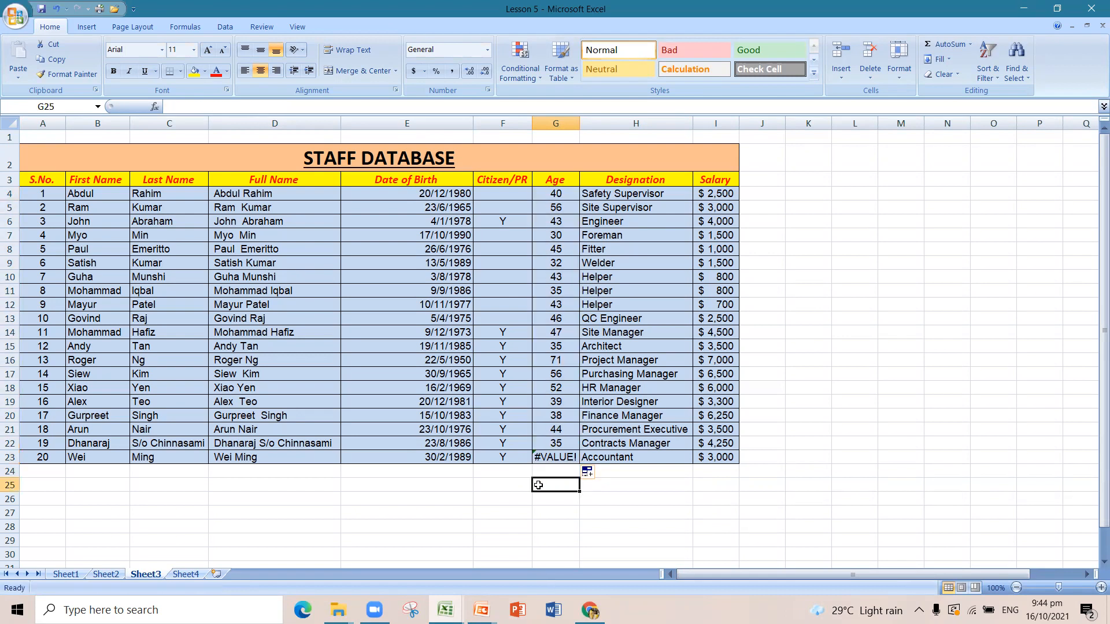
pyautogui.click(558, 468)
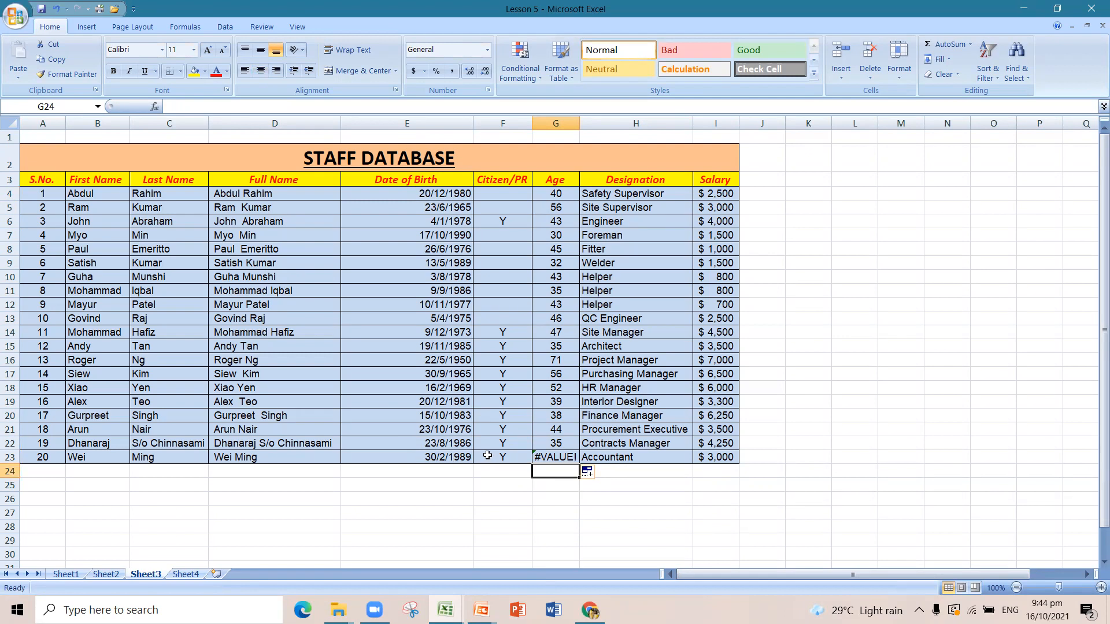
pyautogui.click(10, 457)
pyautogui.rightClick(10, 458)
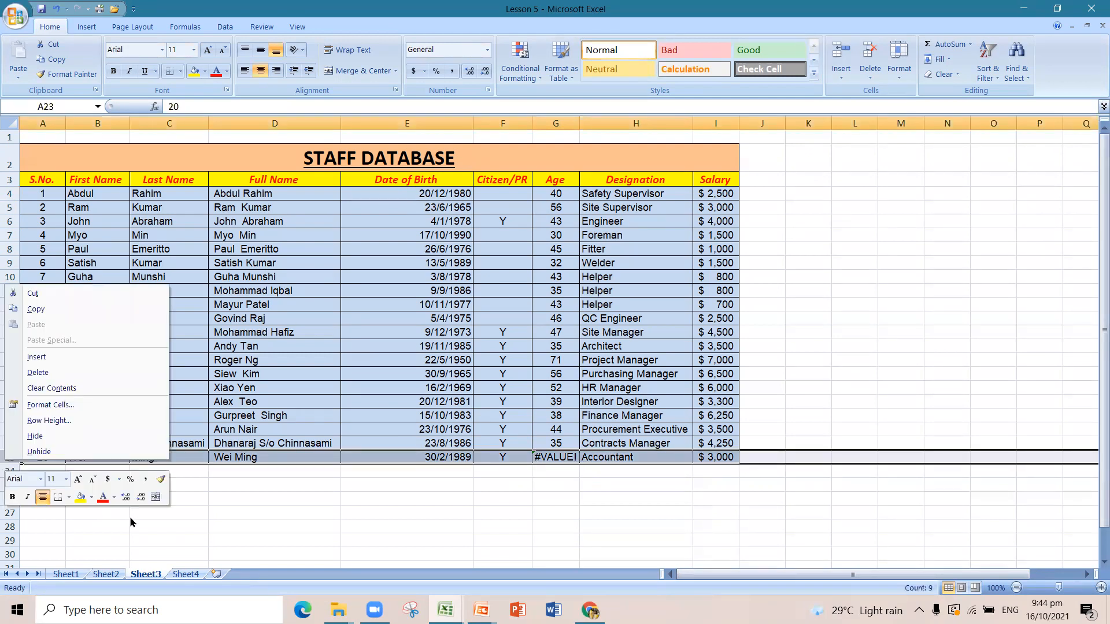
pyautogui.press('Escape')
pyautogui.moveTo(557, 194); pyautogui.dragTo(563, 442)
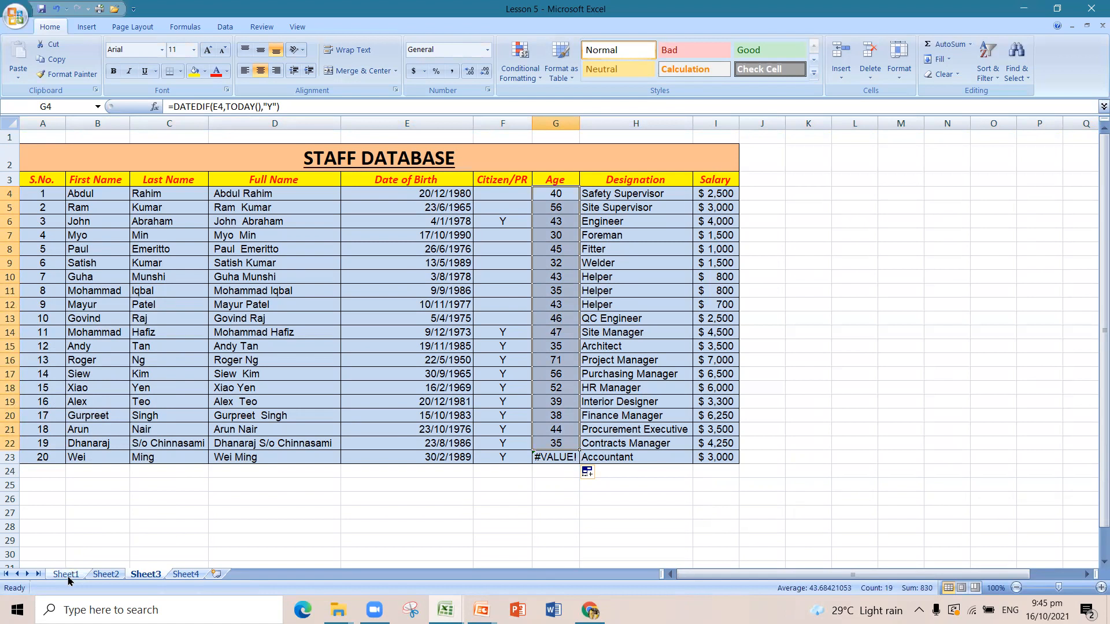
# Change the year in employee 20's date of birth in cell E23 and recheck the age formula in G23
pyautogui.click(455, 456)
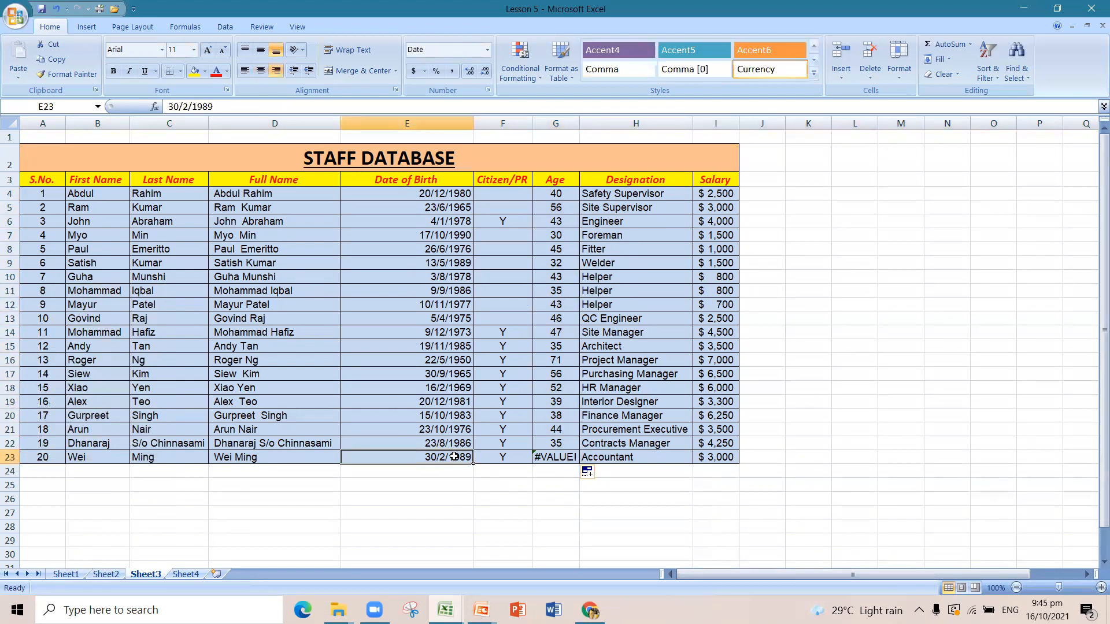
pyautogui.click(247, 109)
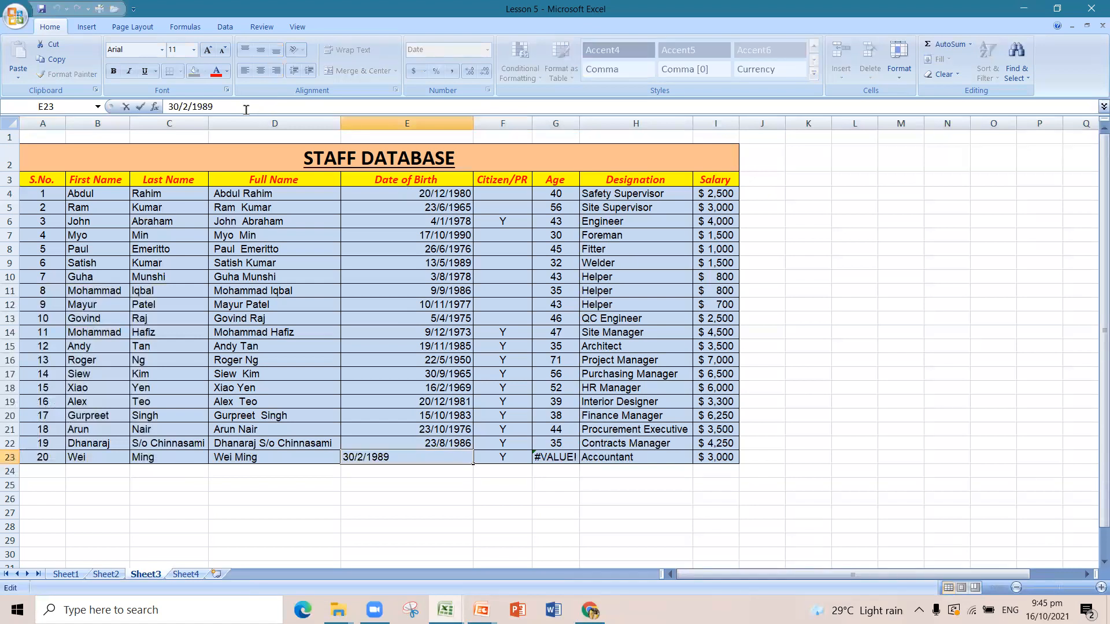
pyautogui.press('BackSpace')
pyautogui.press('BackSpace')
pyautogui.write('70')
pyautogui.press('Return')
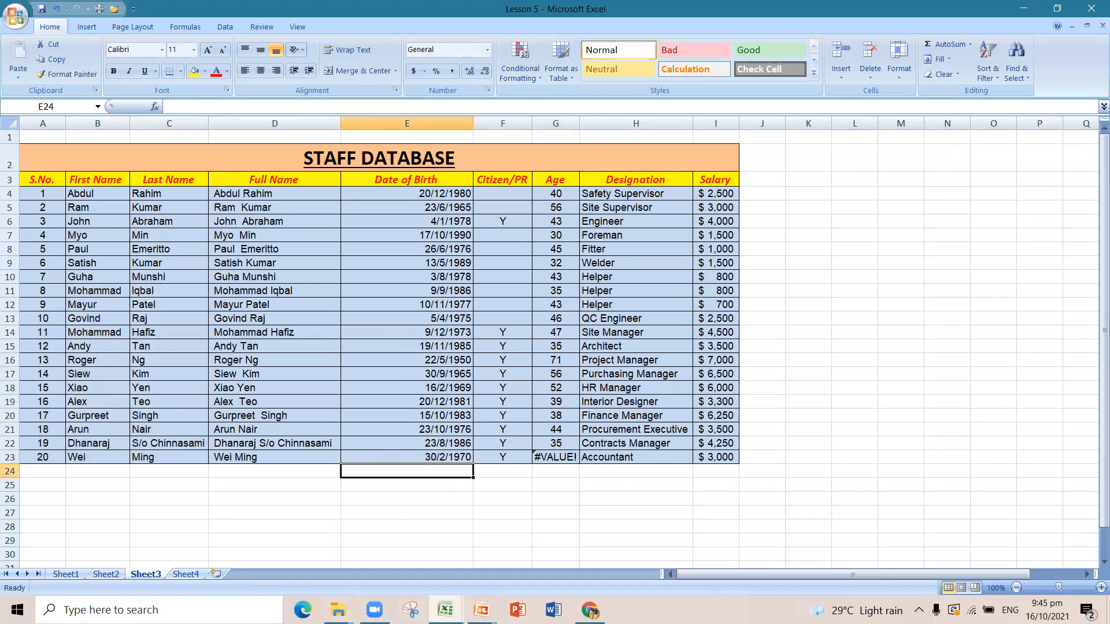
pyautogui.click(549, 460)
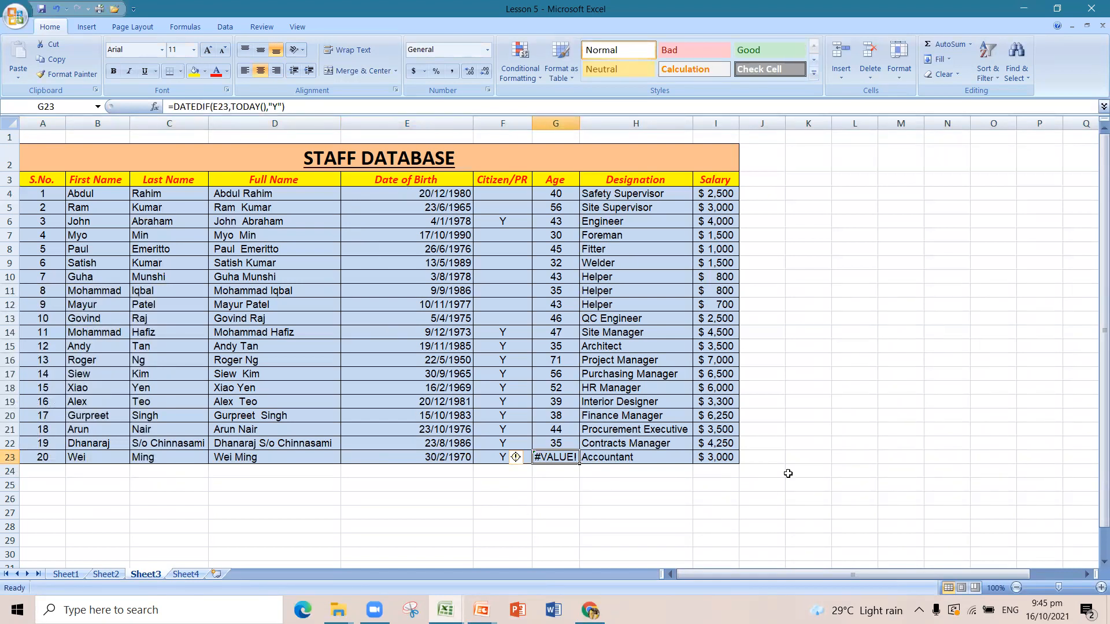
pyautogui.click(818, 405)
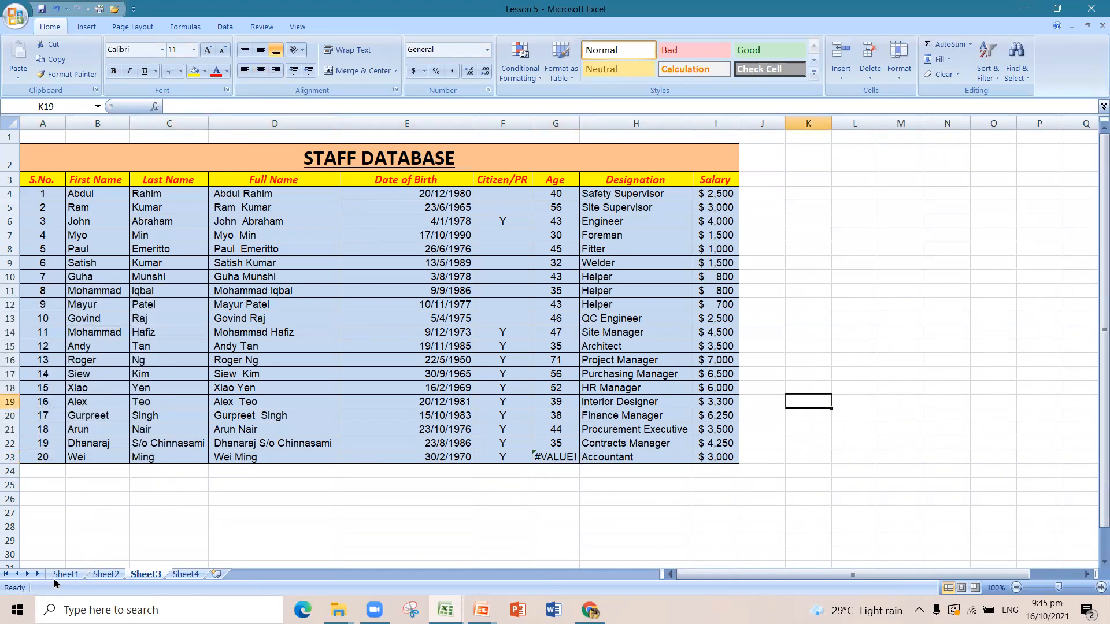
# Enter the date 31/12/2021 in cell E22 of Sheet1
pyautogui.click(56, 576)
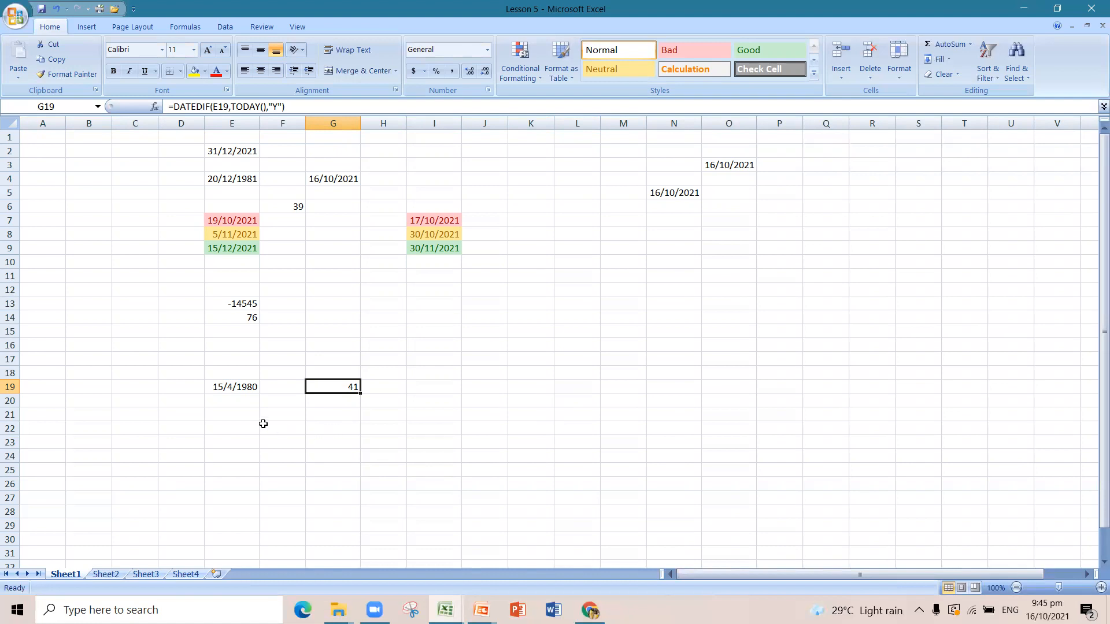
pyautogui.click(238, 428)
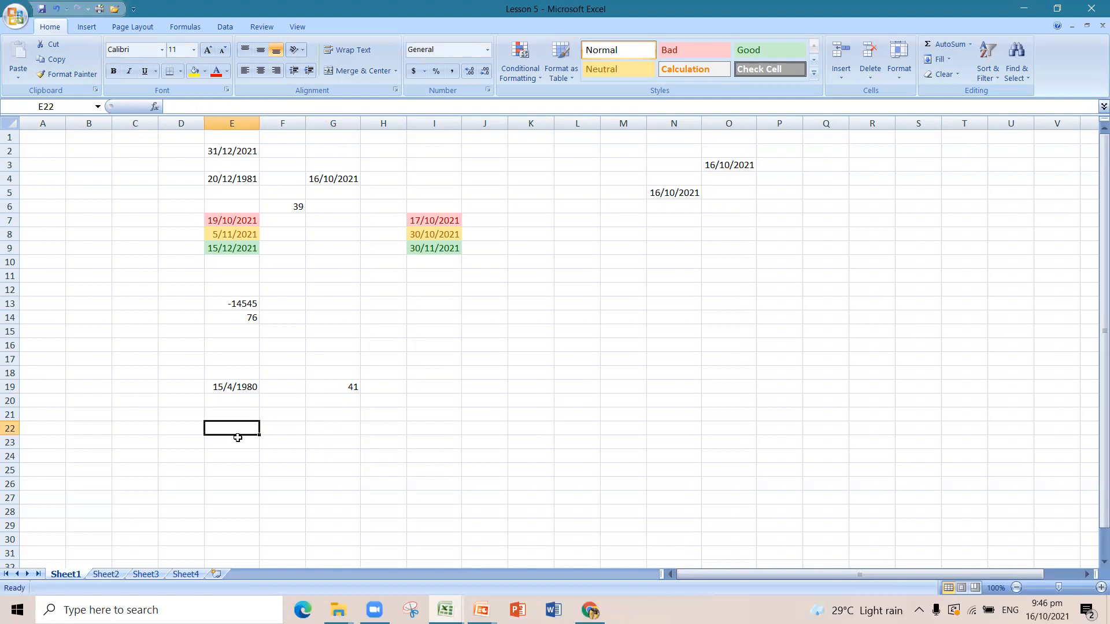
pyautogui.write('31')
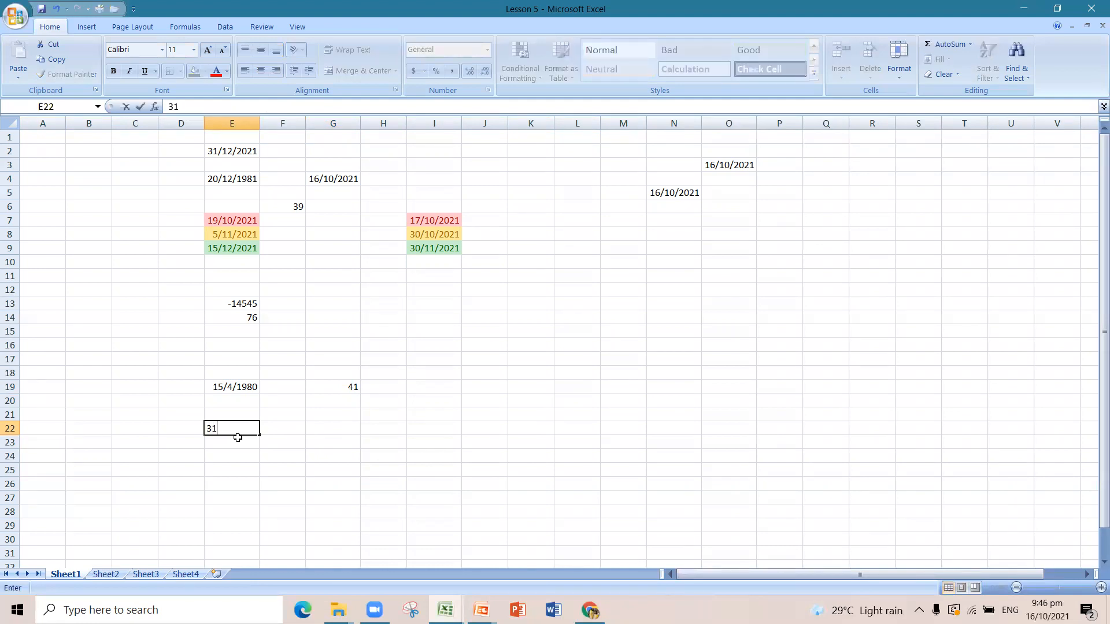
pyautogui.write('/12/2021')
pyautogui.click(312, 440)
pyautogui.click(255, 430)
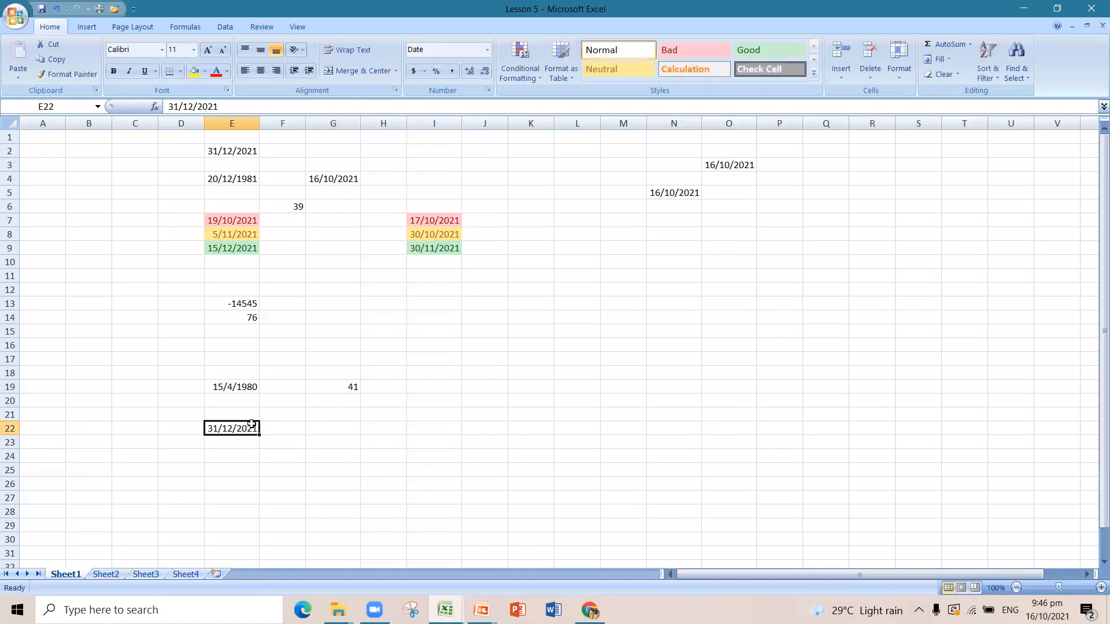
# Enter =TODAY() in cell G22 to show the current date beside the date in E22
pyautogui.click(326, 427)
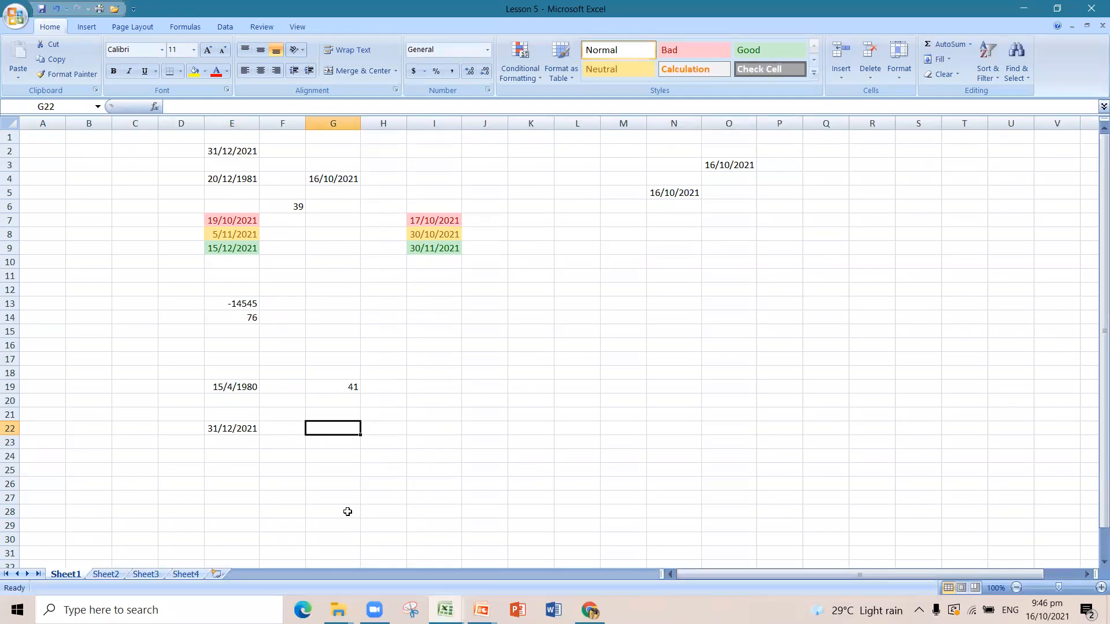
pyautogui.write('=')
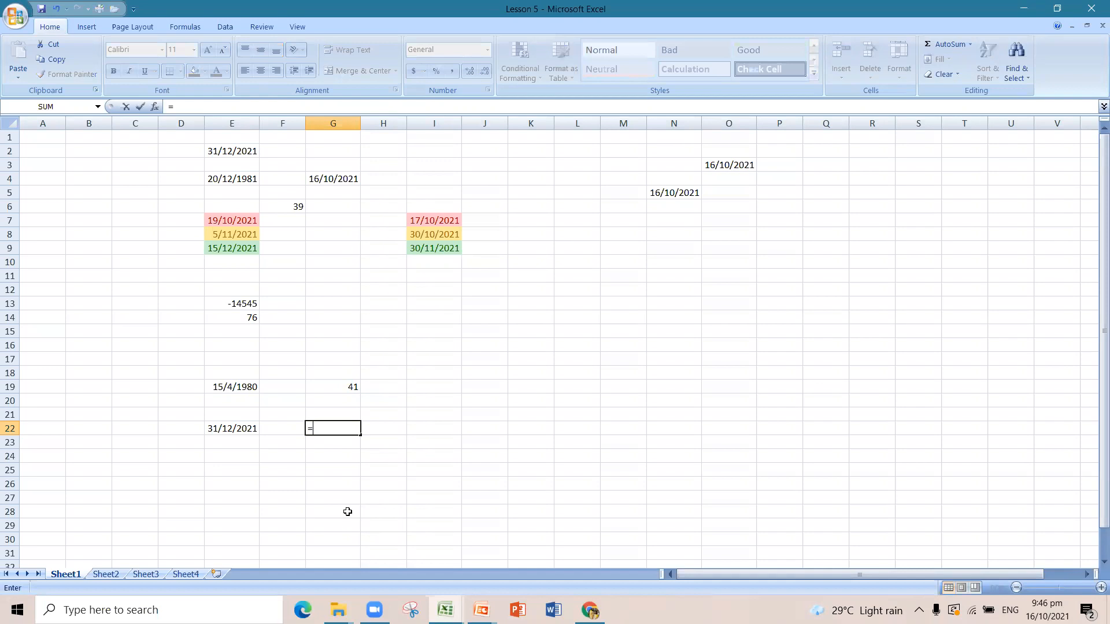
pyautogui.write('TI')
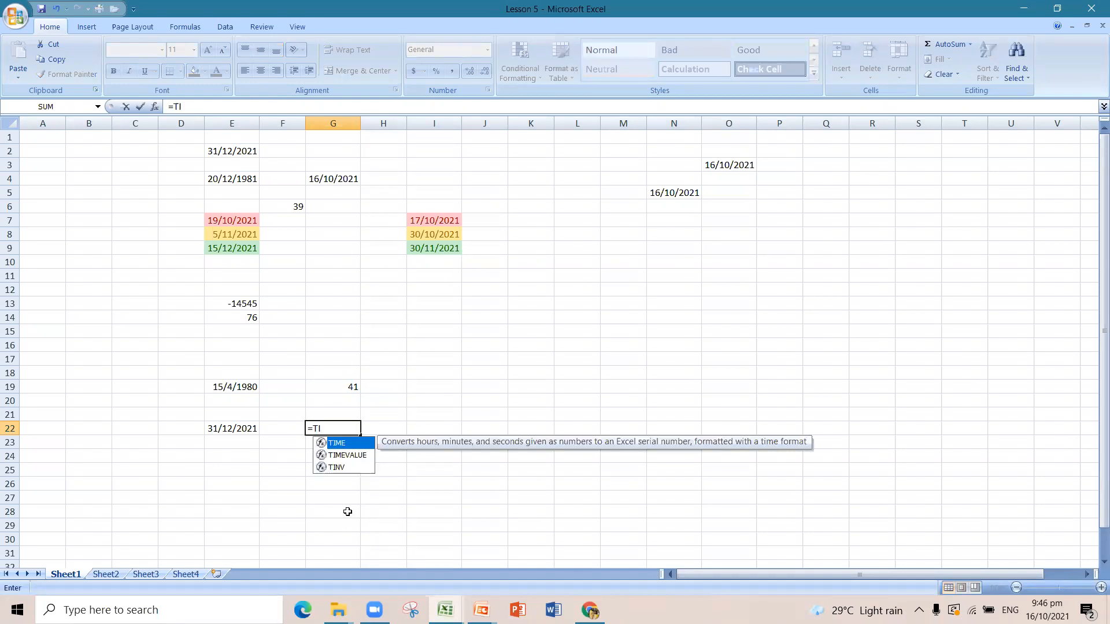
pyautogui.press('BackSpace')
pyautogui.write('OD')
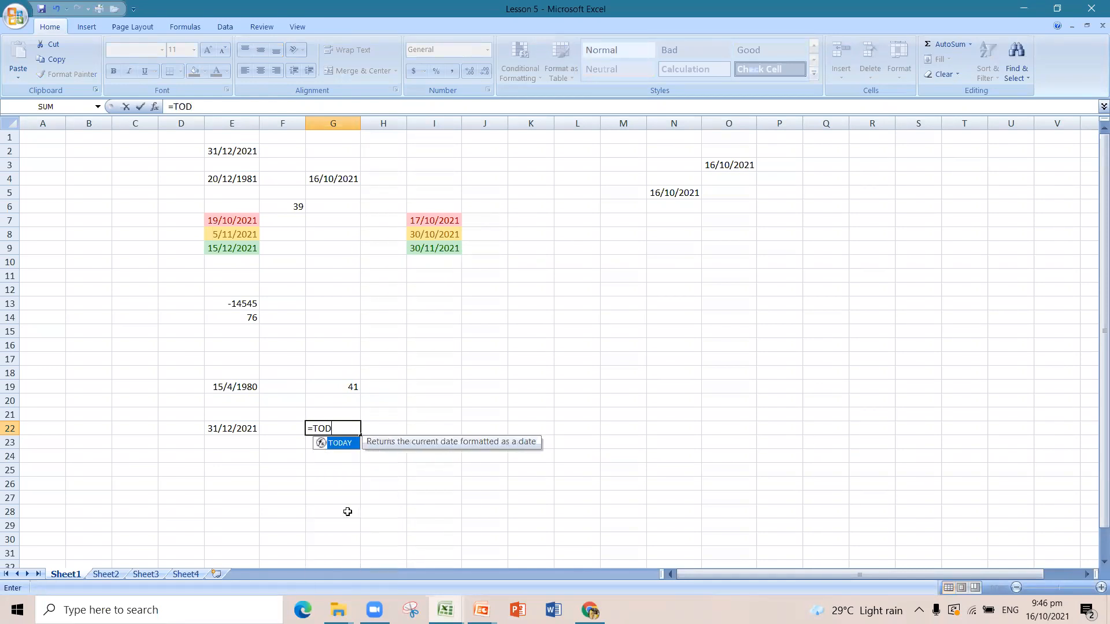
pyautogui.write('AY()')
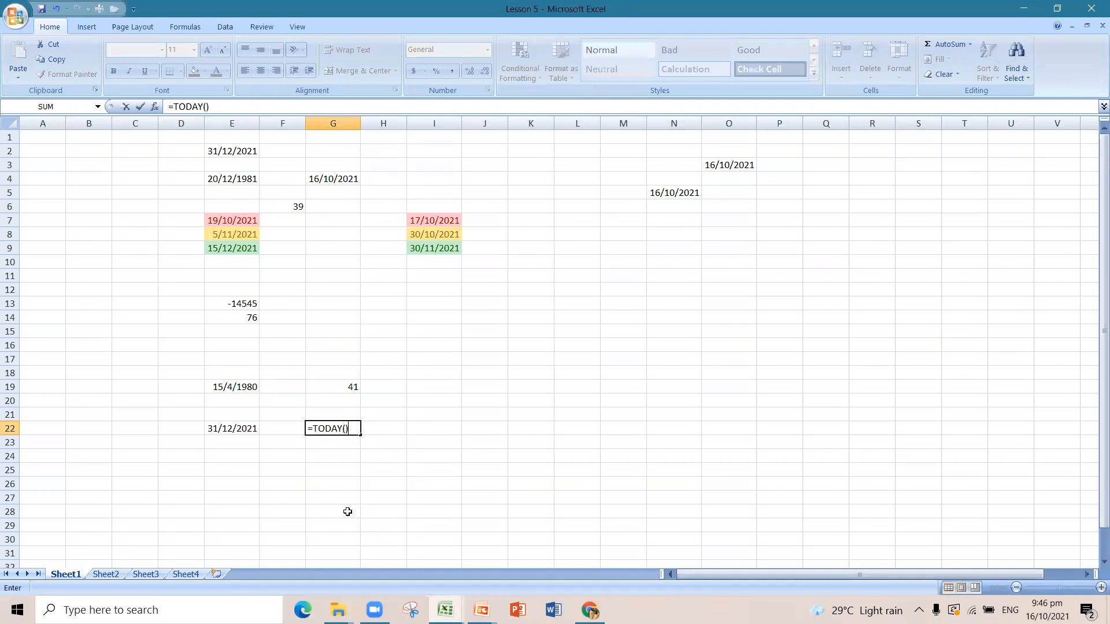
pyautogui.press('Return')
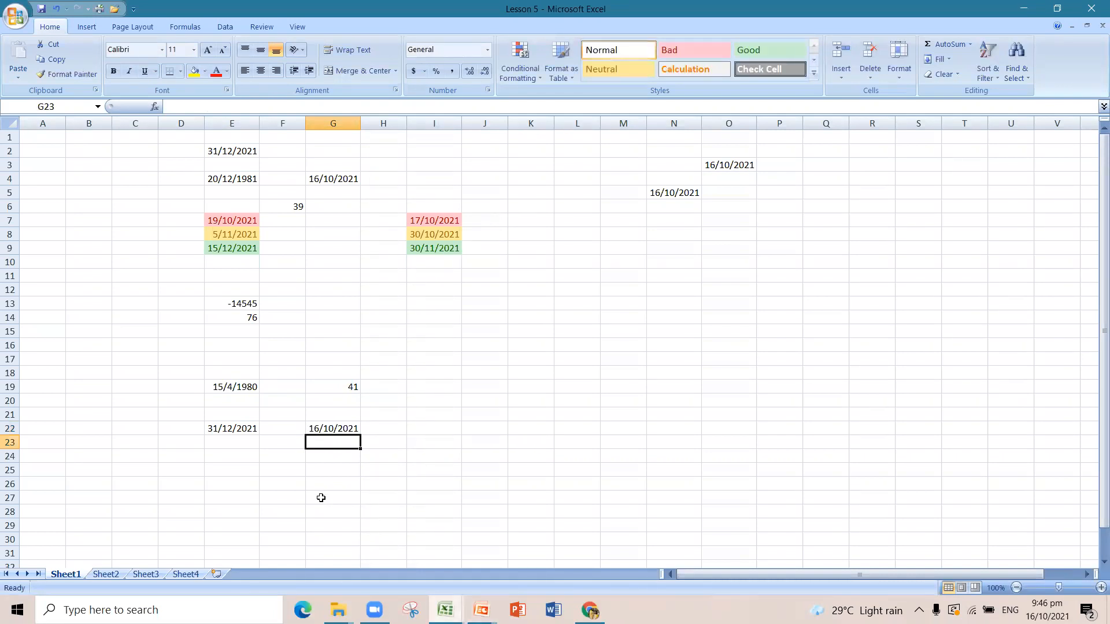
# Enter the formula =E22-$G$22 in cell E24 to calculate the days remaining until the date in E22
pyautogui.click(250, 459)
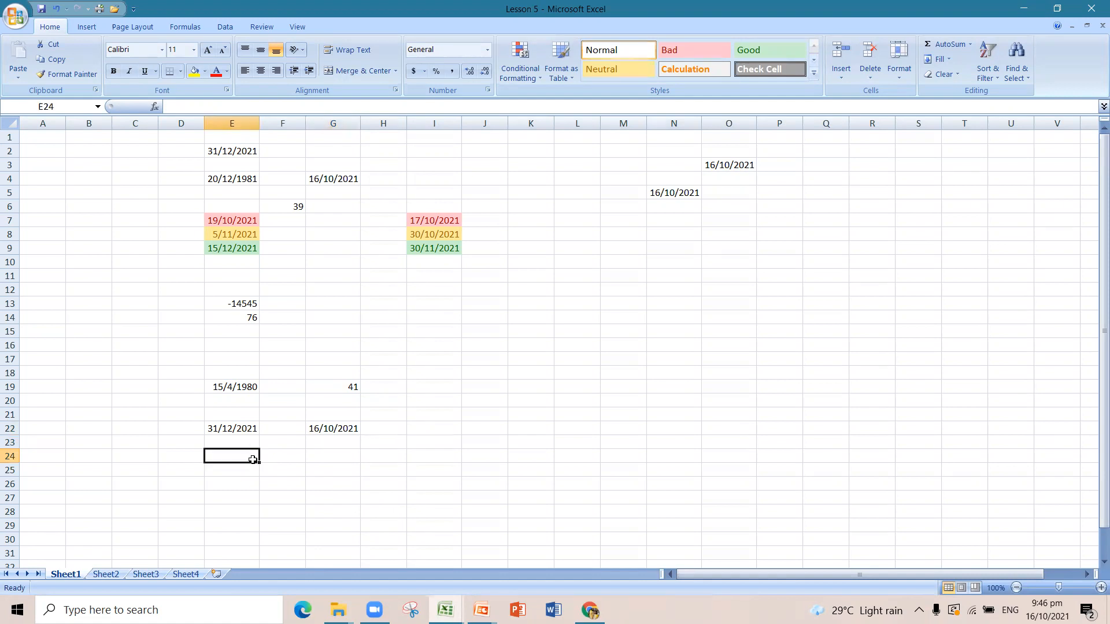
pyautogui.write('=')
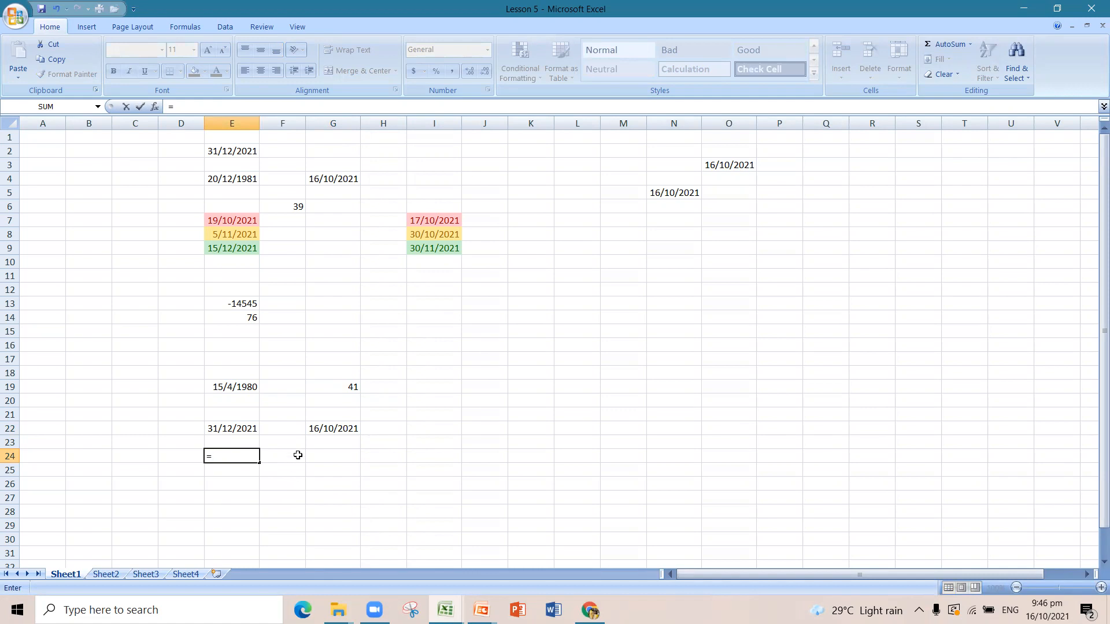
pyautogui.click(246, 423)
pyautogui.write('-$')
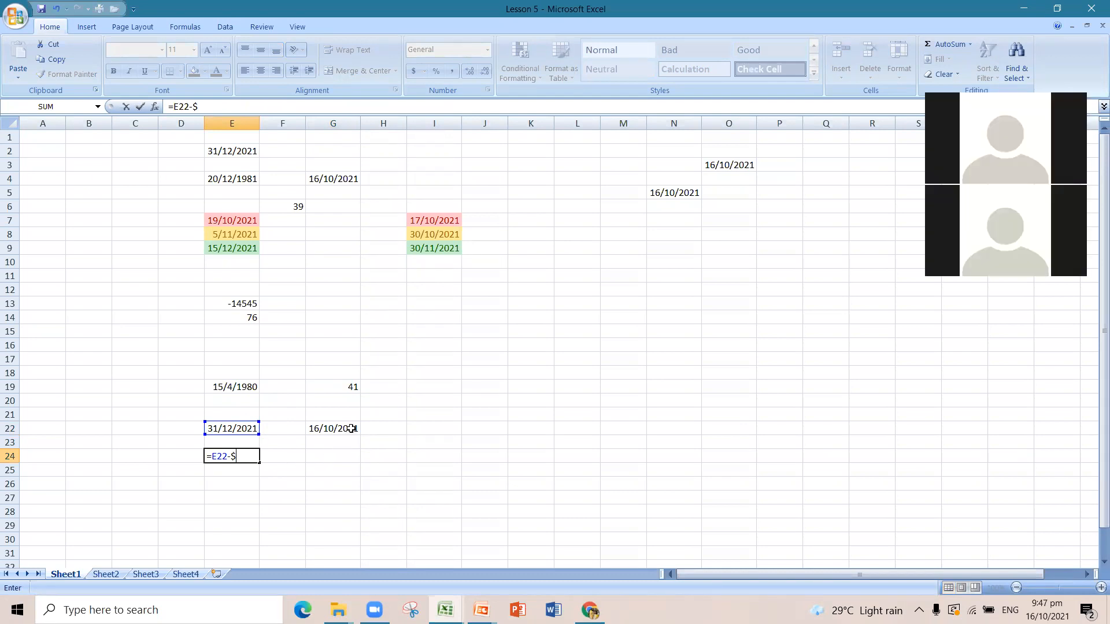
pyautogui.write('g')
pyautogui.press('BackSpace')
pyautogui.write('G$22')
pyautogui.press('Return')
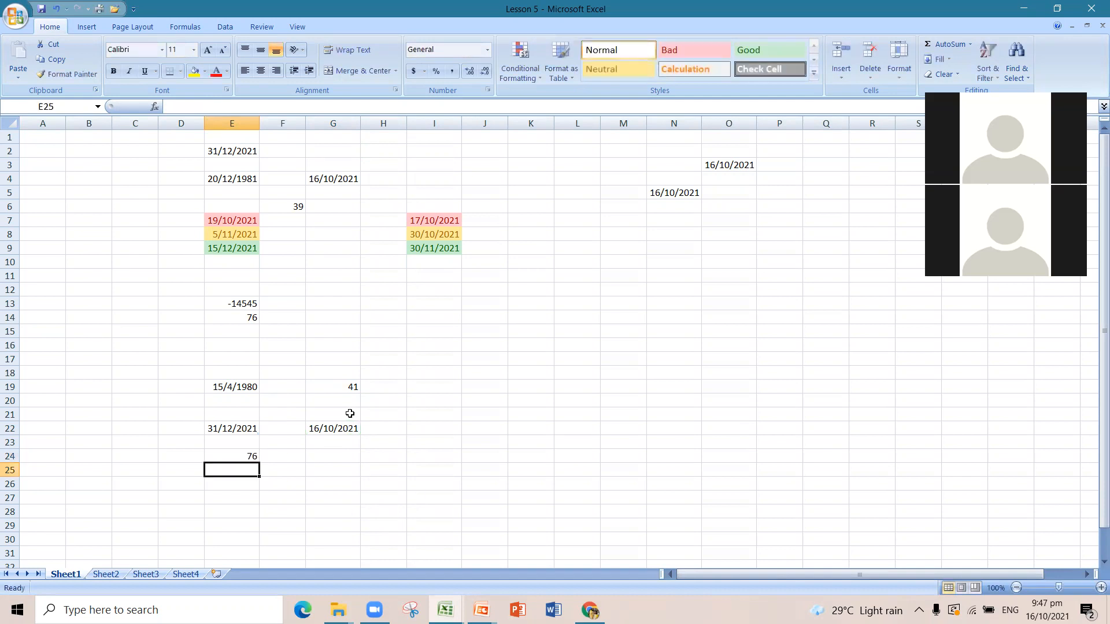
# Examine the subtraction formula in E24 together with its source cells, the future date in E22 and the TODAY function in G22
pyautogui.click(247, 458)
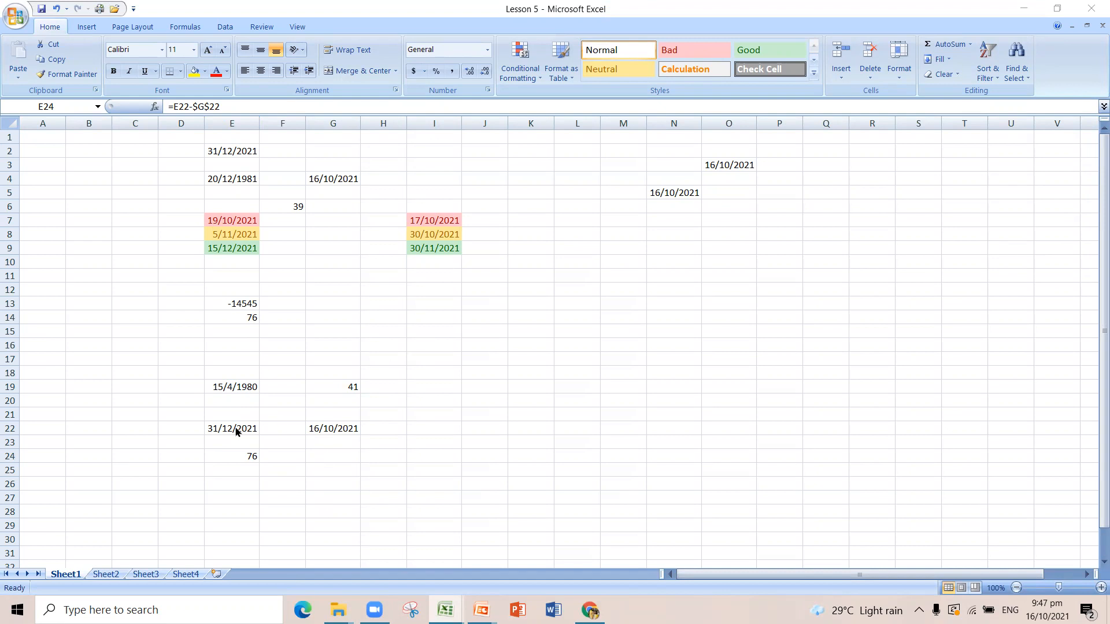
pyautogui.click(243, 457)
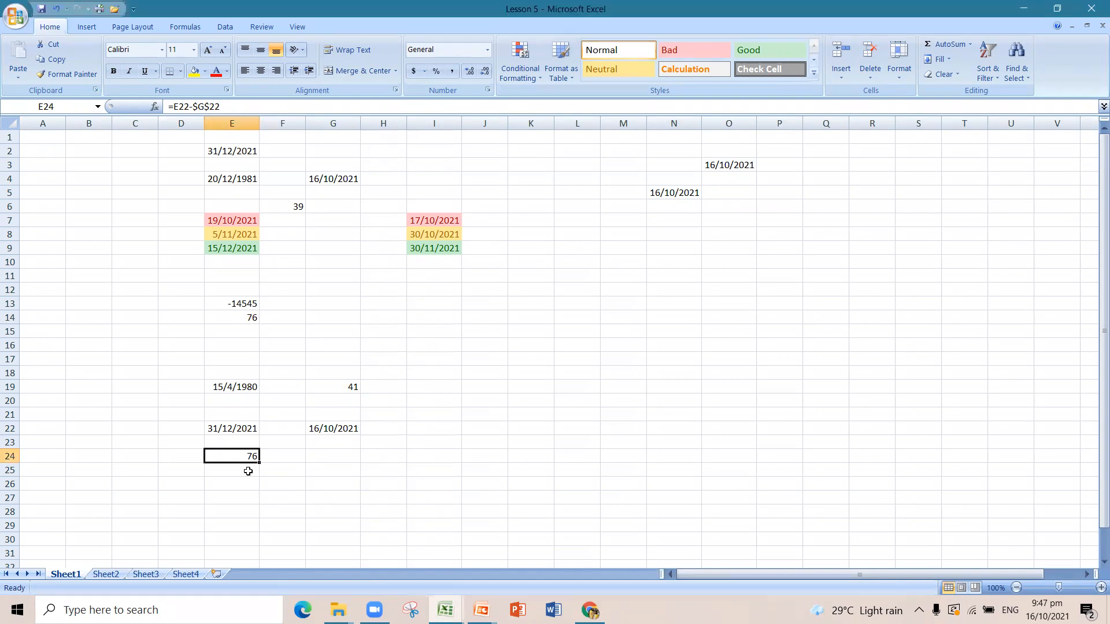
pyautogui.click(337, 429)
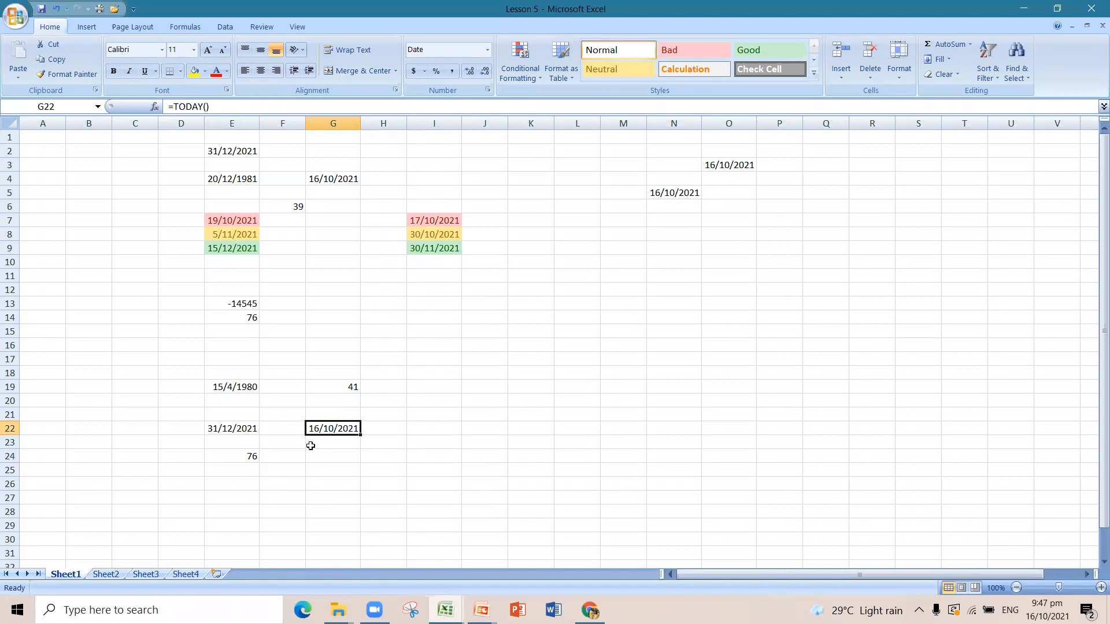
pyautogui.click(253, 455)
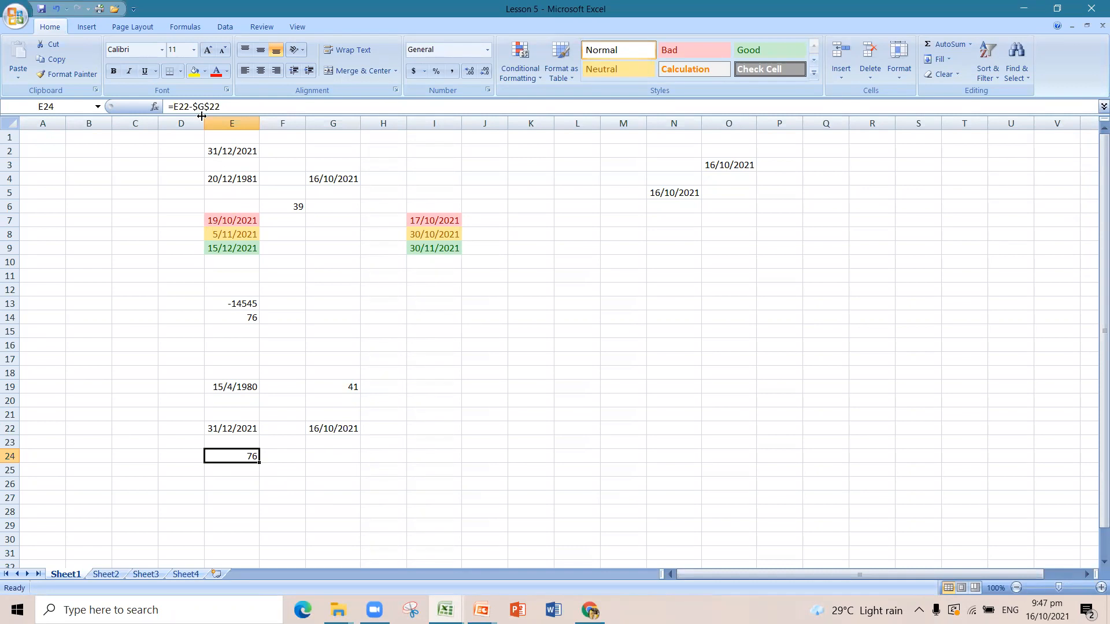
pyautogui.click(229, 428)
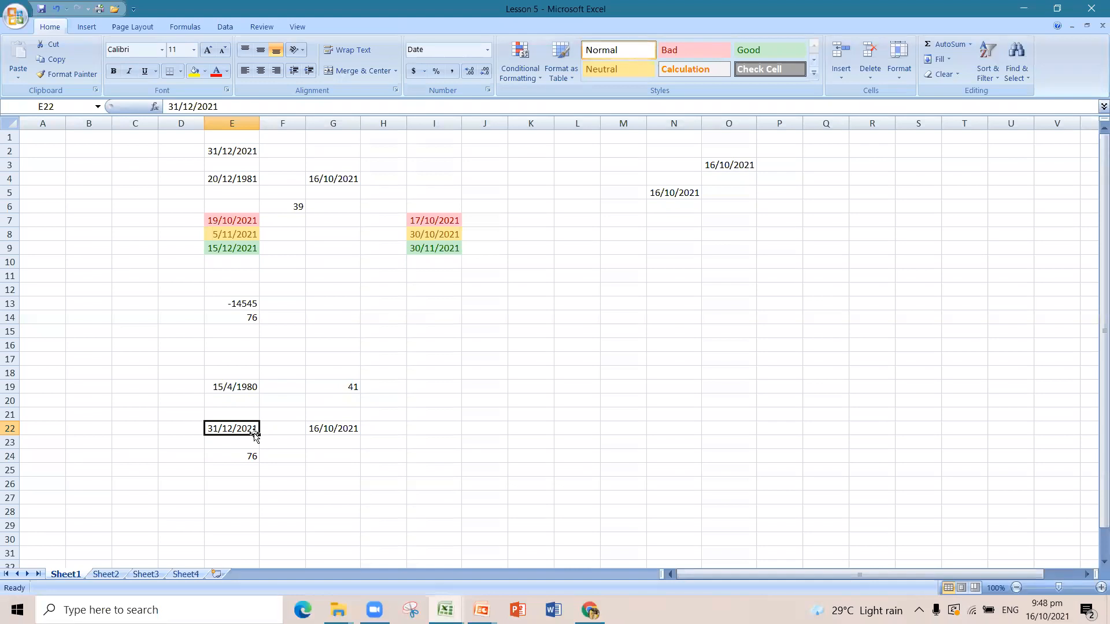
pyautogui.click(329, 429)
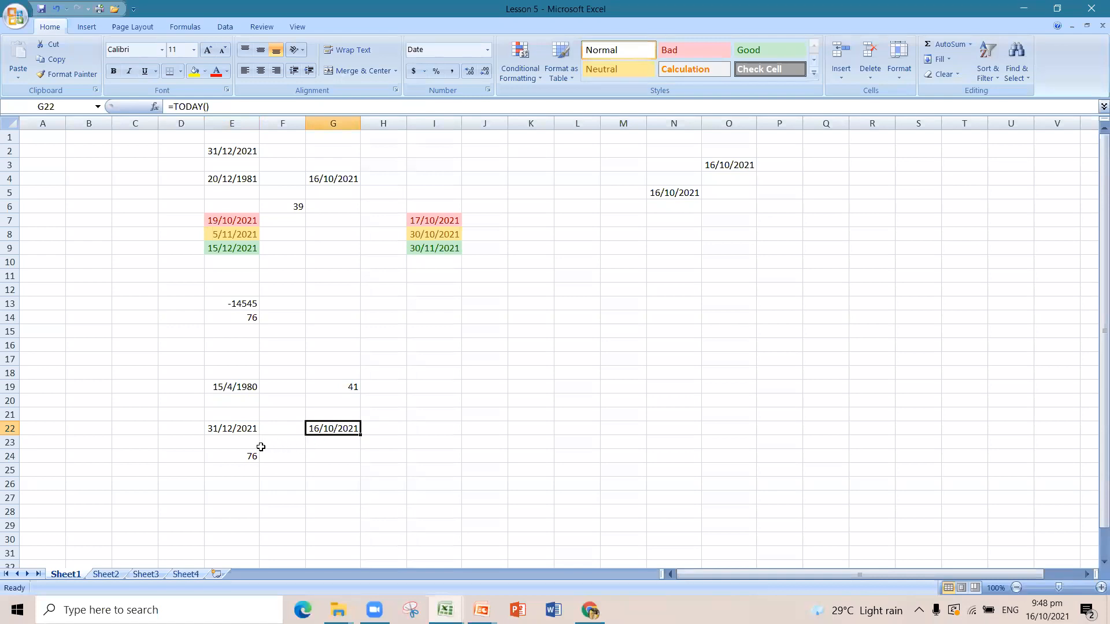
pyautogui.click(240, 455)
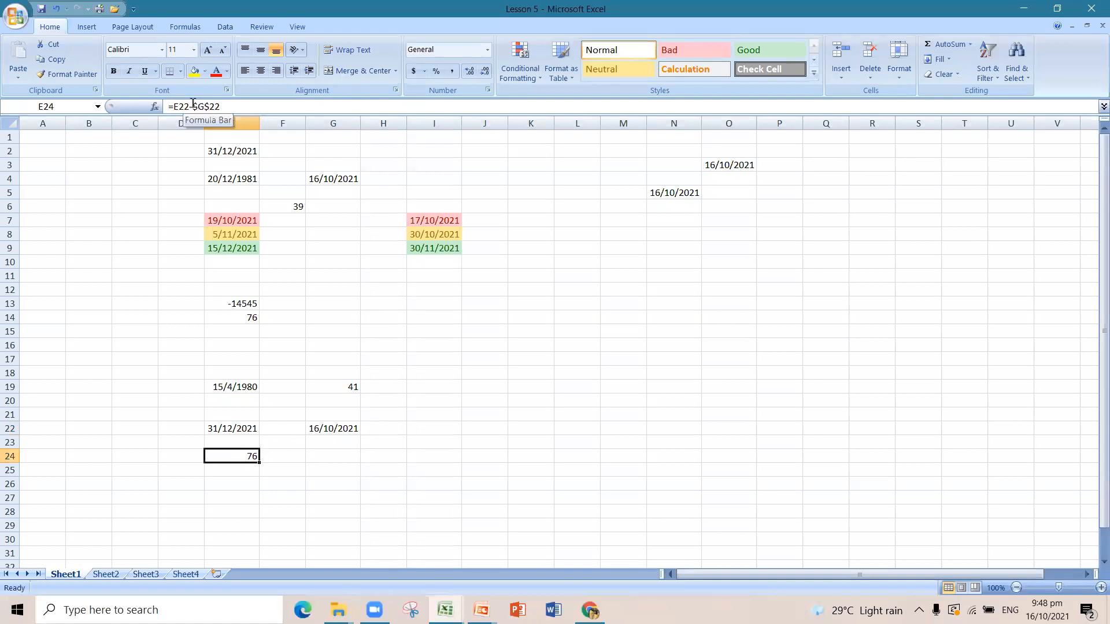
pyautogui.click(236, 426)
pyautogui.click(229, 454)
pyautogui.click(335, 430)
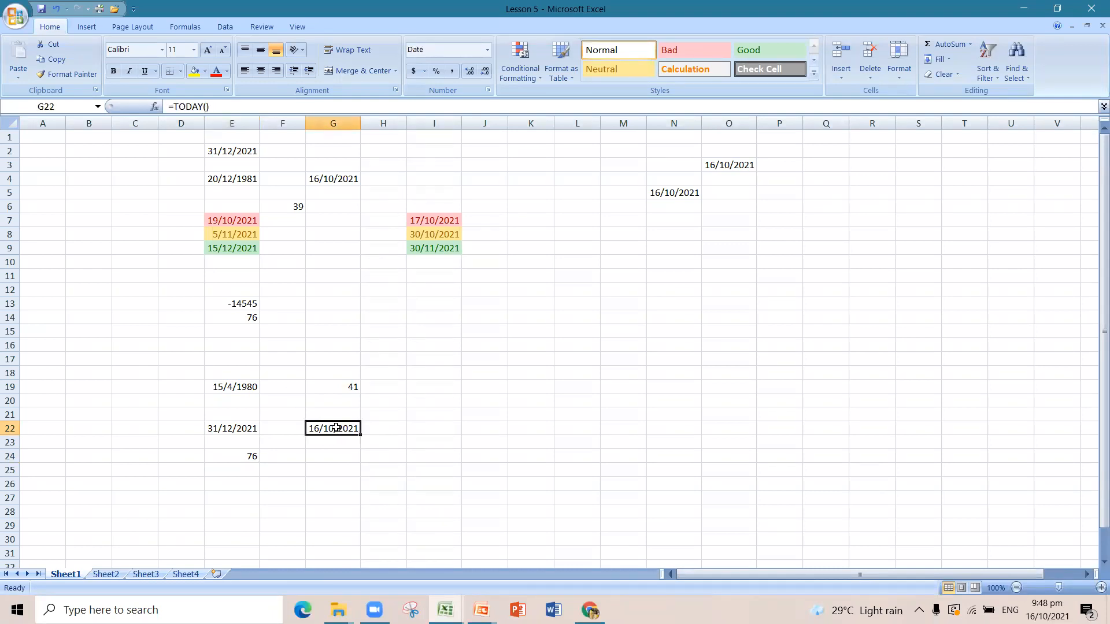
pyautogui.click(255, 456)
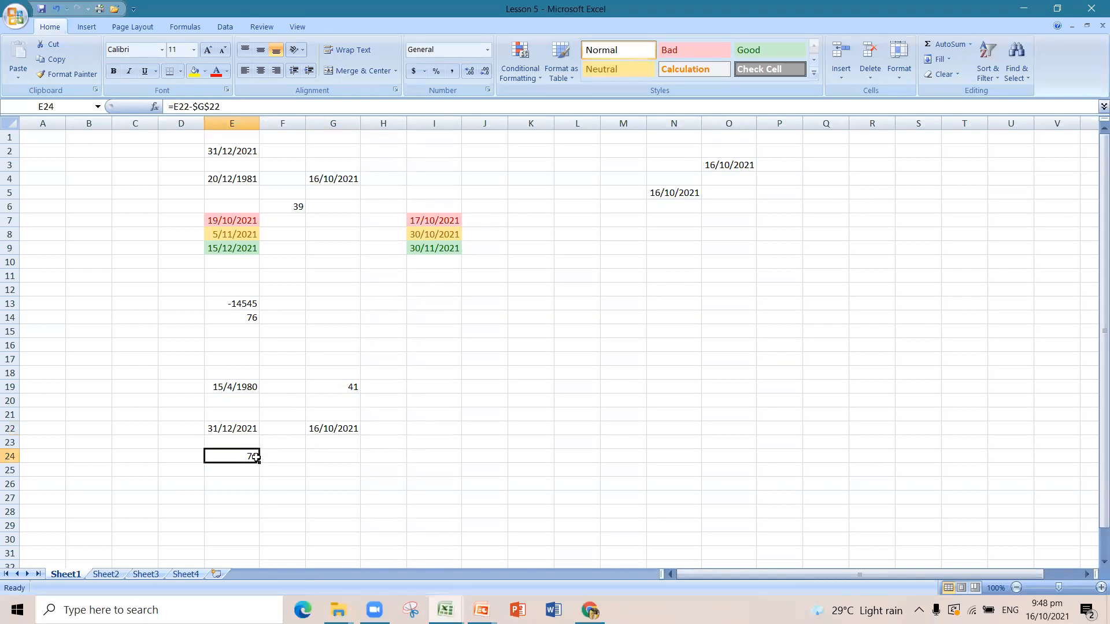
# Rename Sheet3, which holds the staff database, as Age
pyautogui.click(105, 574)
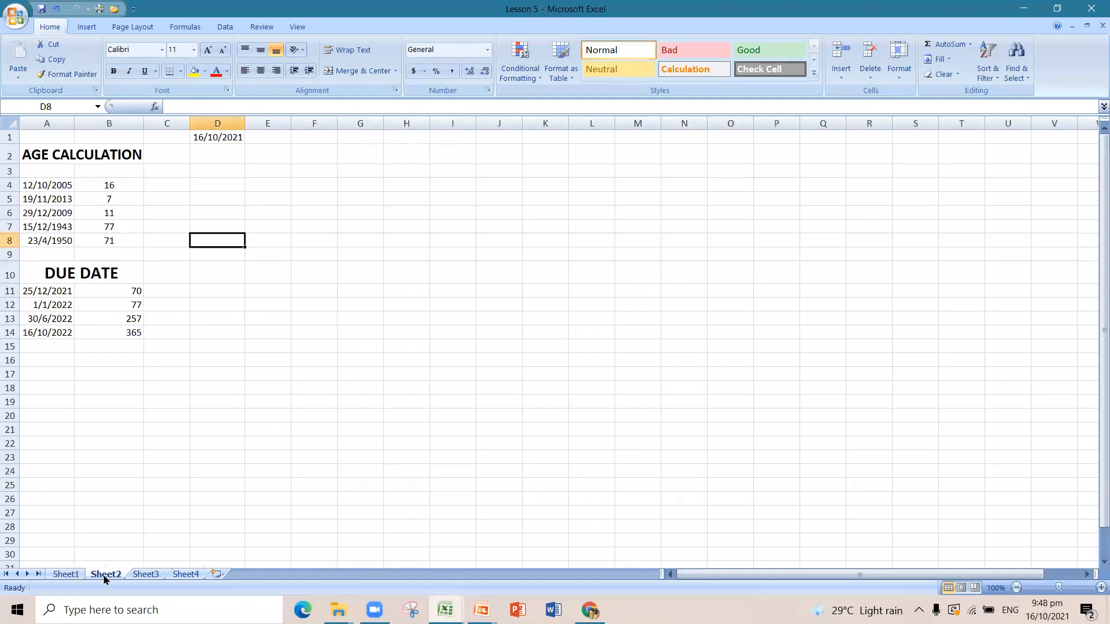
pyautogui.click(145, 575)
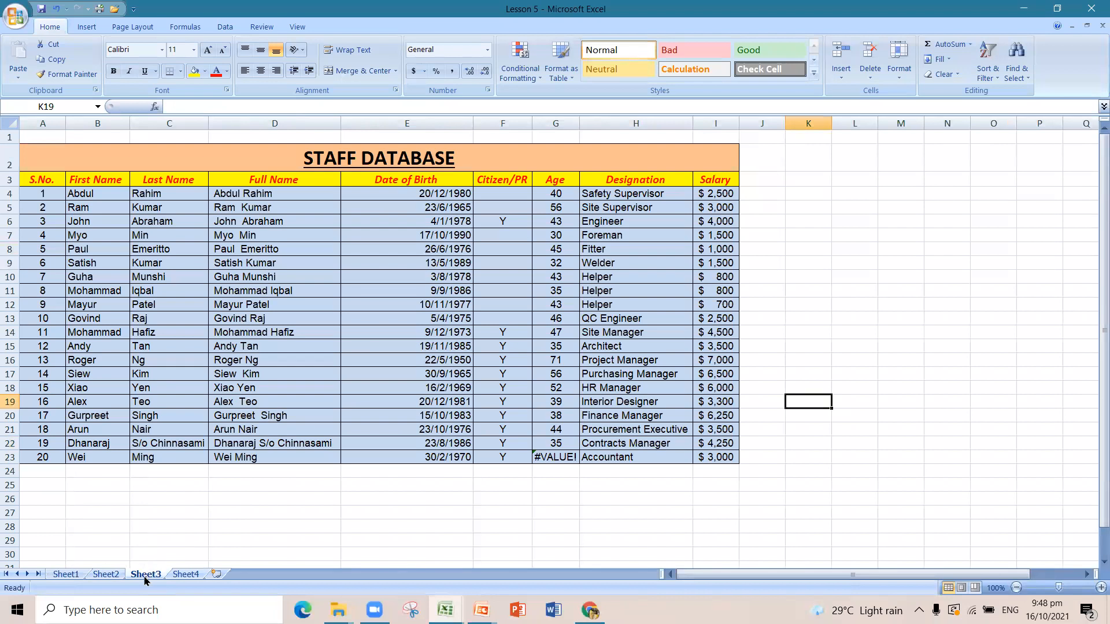
pyautogui.rightClick(145, 575)
pyautogui.click(181, 457)
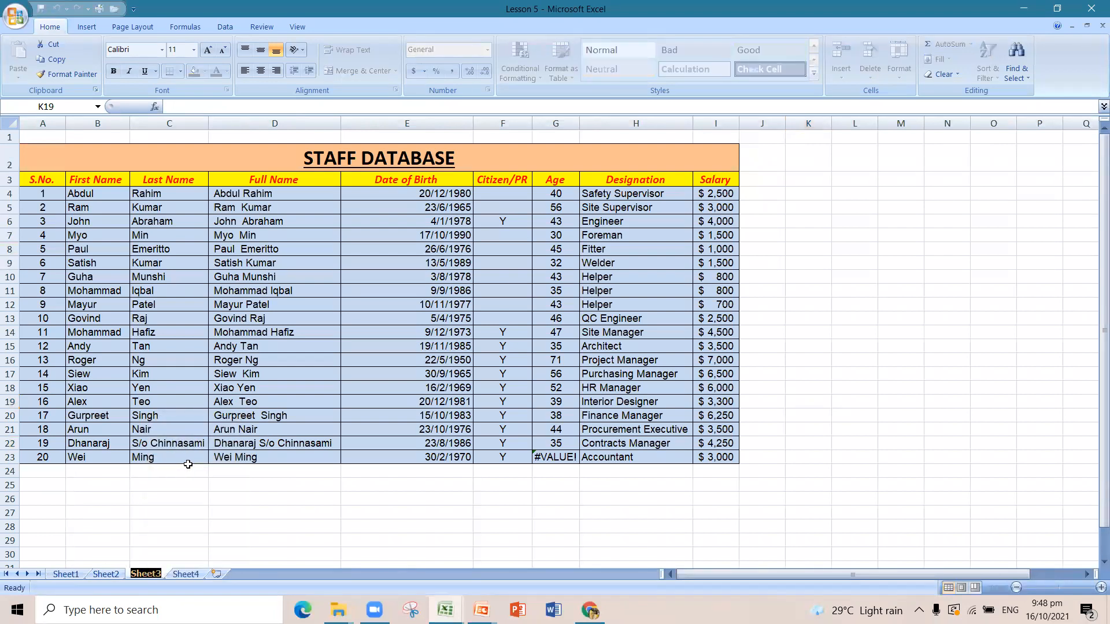
pyautogui.write('Age')
pyautogui.press('Return')
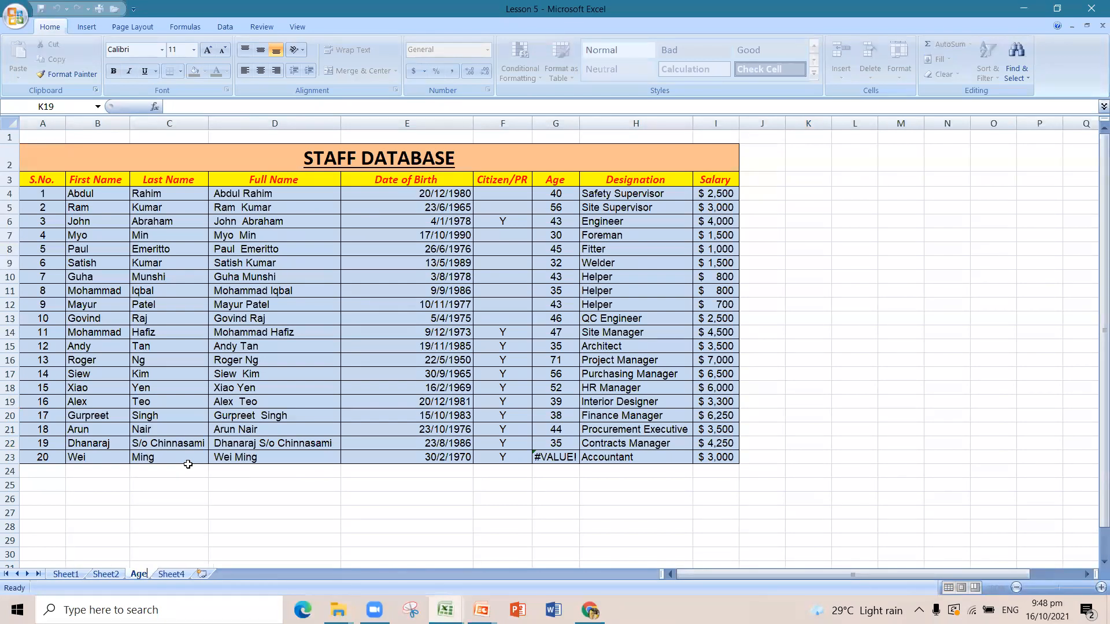
pyautogui.click(159, 507)
# Delete row 23, the record of employee 20, from the staff database
pyautogui.click(11, 457)
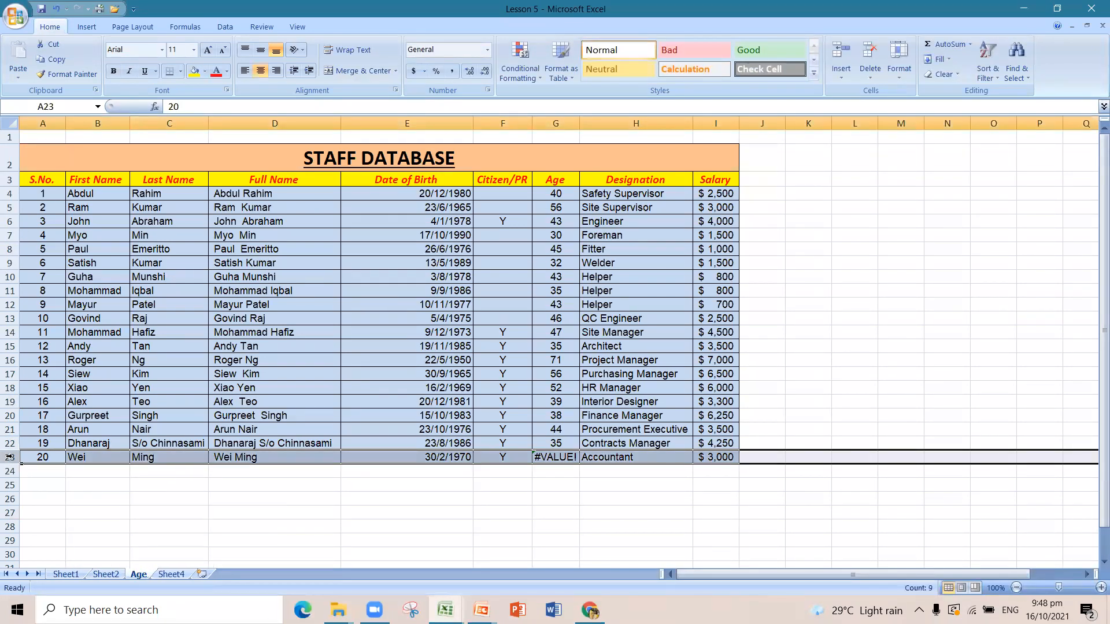
pyautogui.rightClick(13, 456)
pyautogui.click(34, 369)
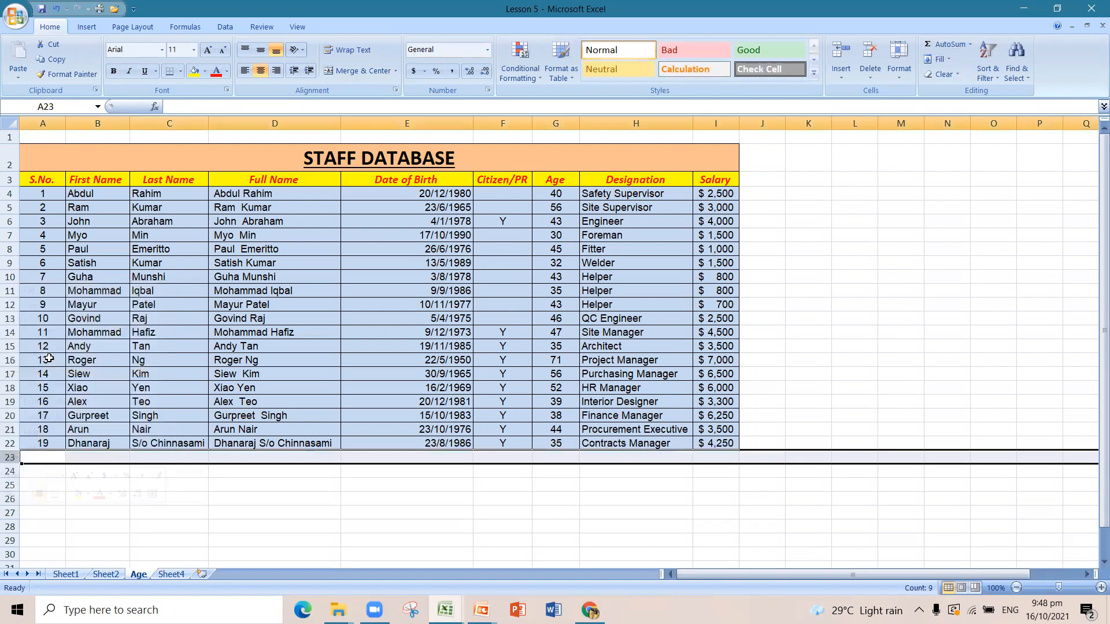
pyautogui.click(156, 488)
# Rename Sheet4, which holds the lifting equipment inspection records, as Due Date
pyautogui.click(169, 574)
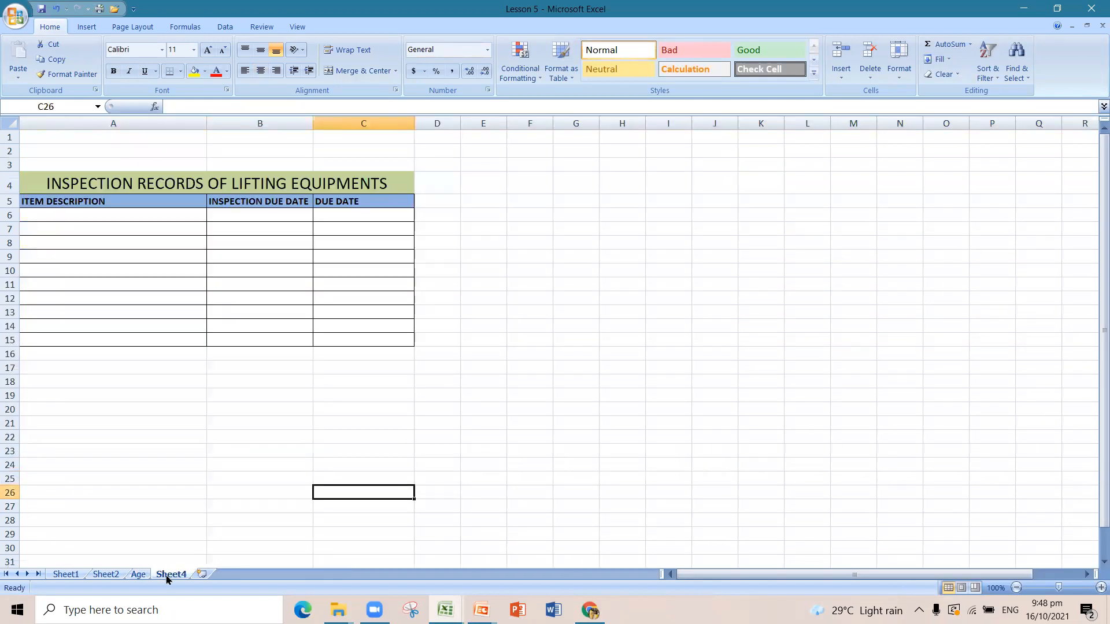
pyautogui.click(171, 457)
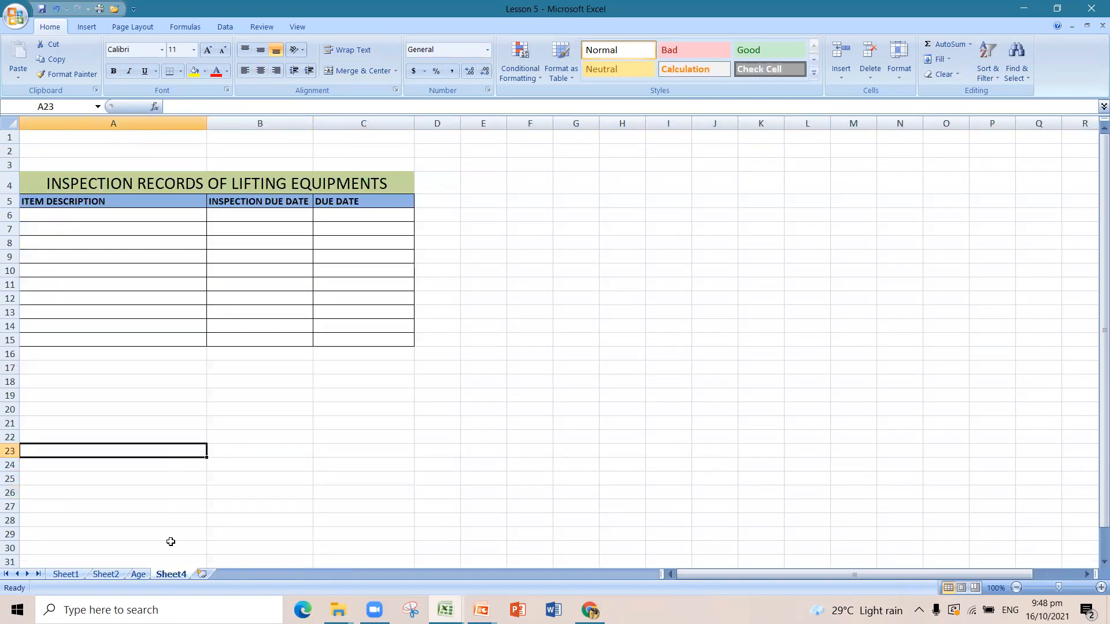
pyautogui.rightClick(171, 574)
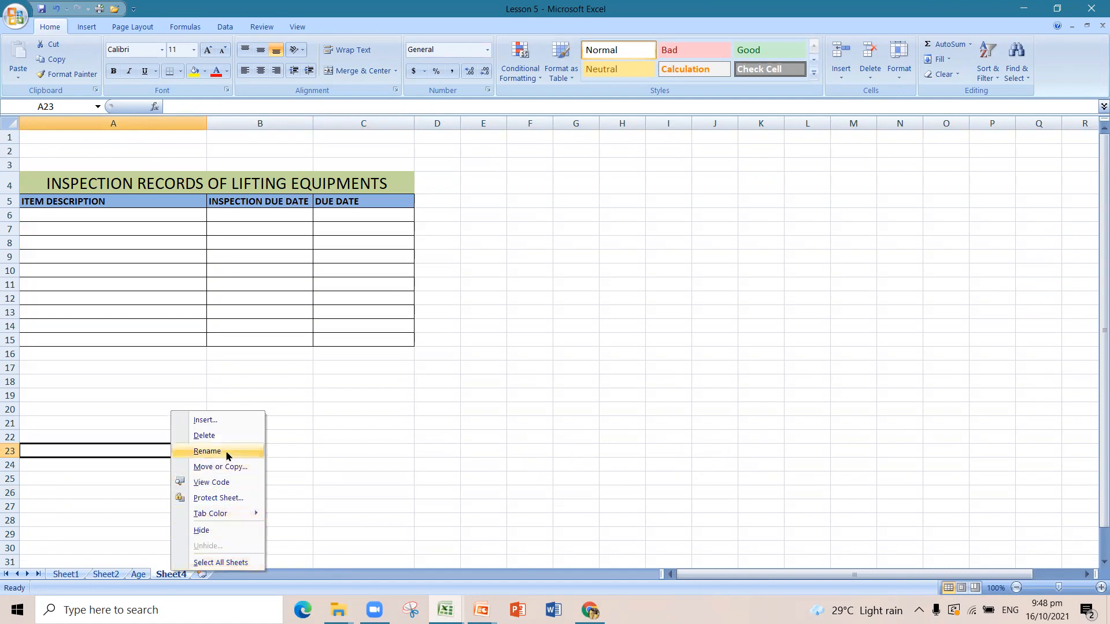
pyautogui.click(226, 468)
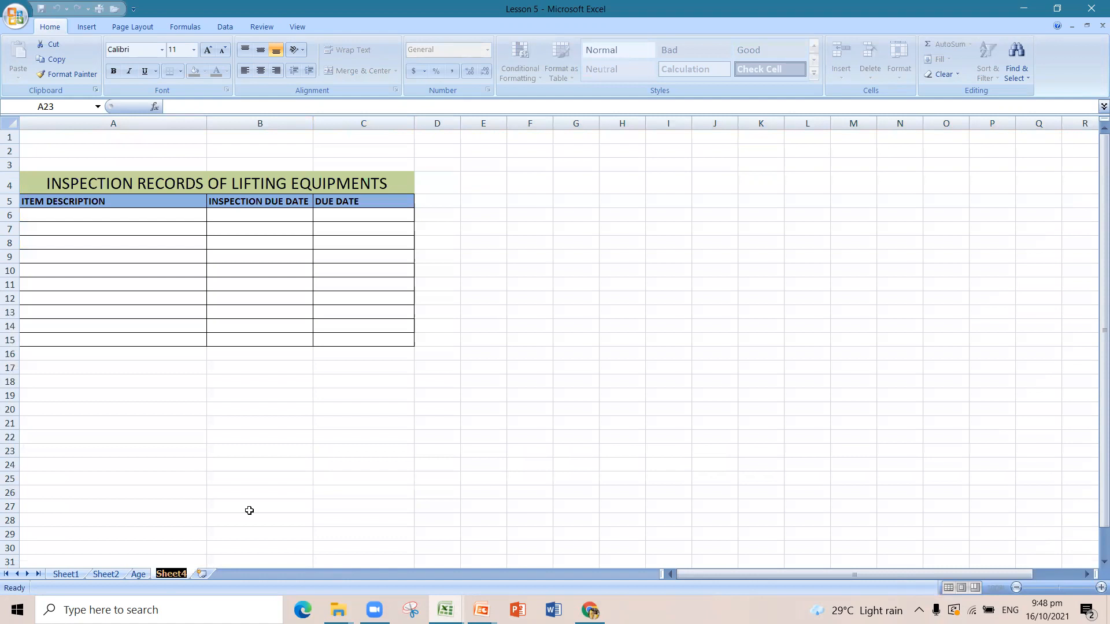
pyautogui.write('A')
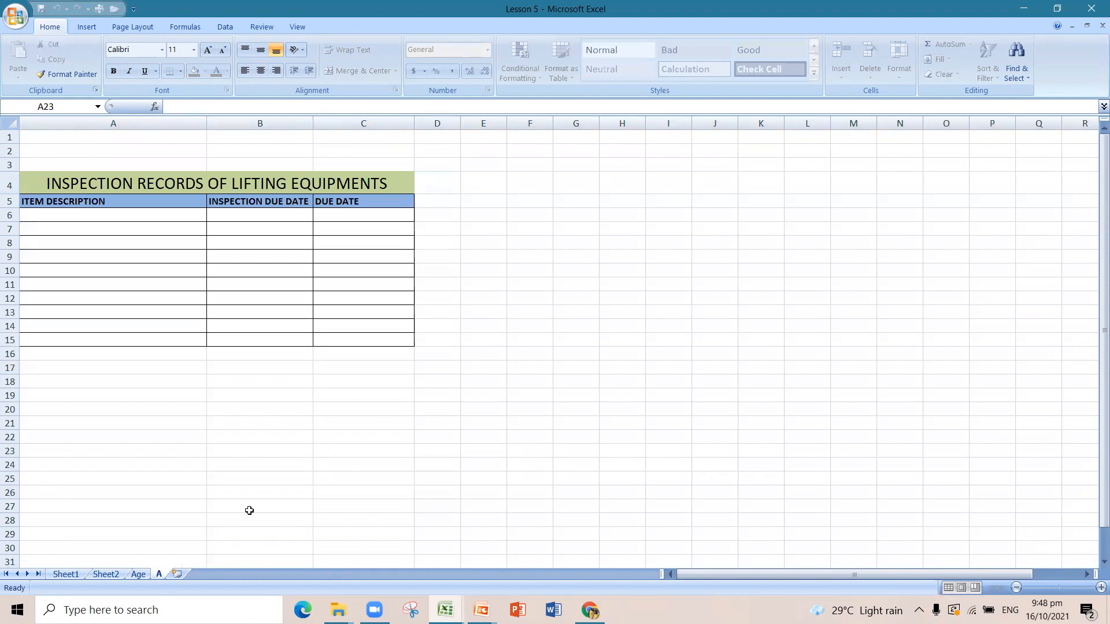
pyautogui.press('BackSpace')
pyautogui.write('Due Date')
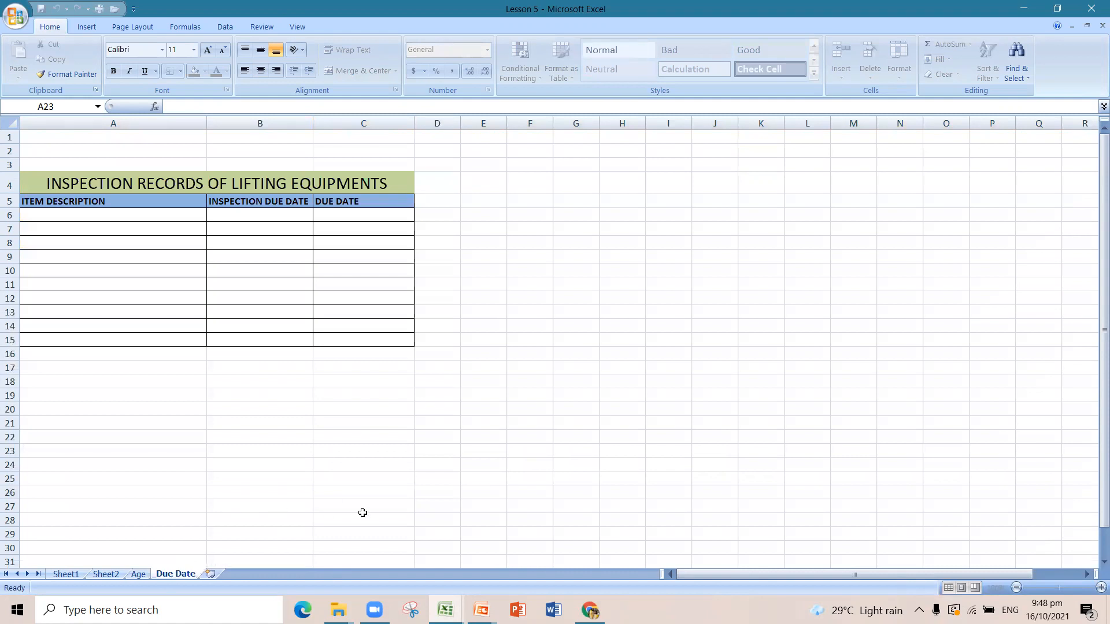
pyautogui.press('Return')
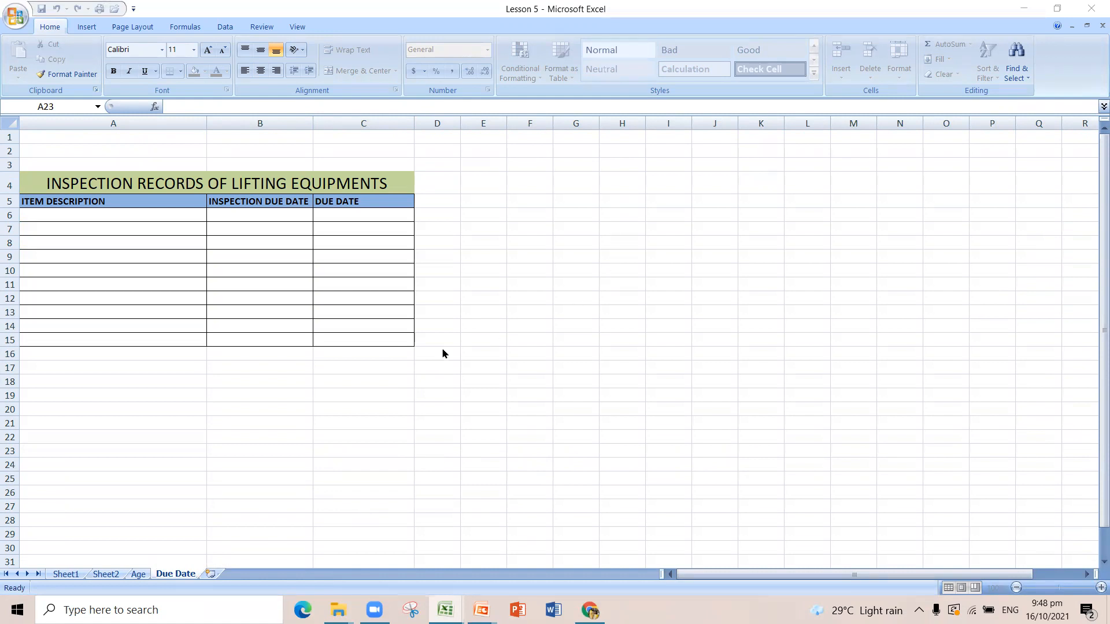
pyautogui.click(201, 429)
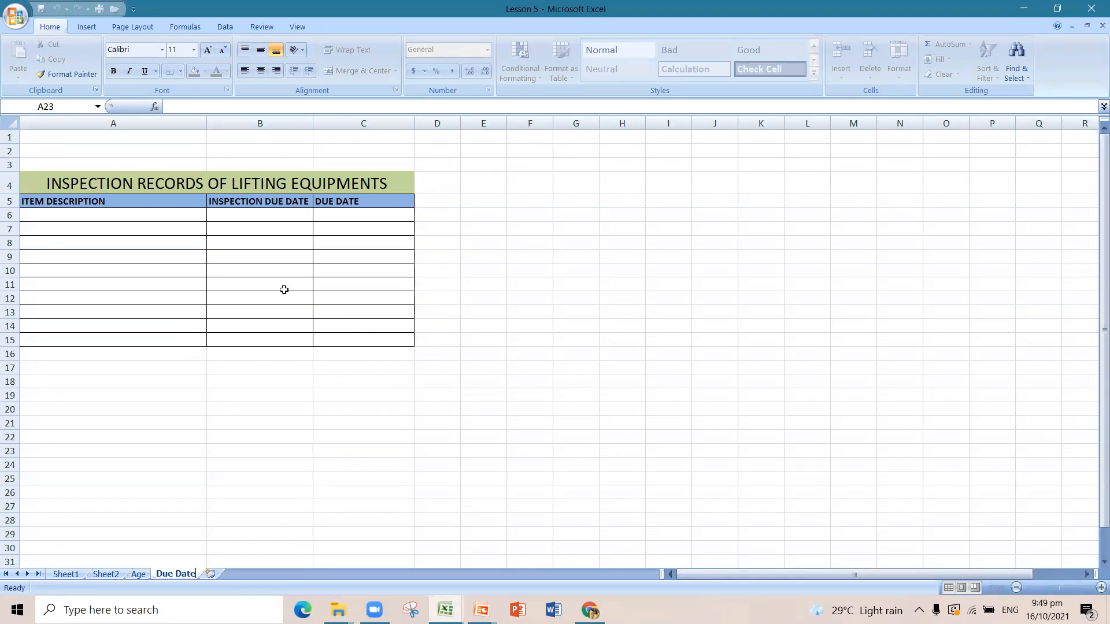
# Change the column header in cell C5 to DUE DAYS
pyautogui.click(355, 202)
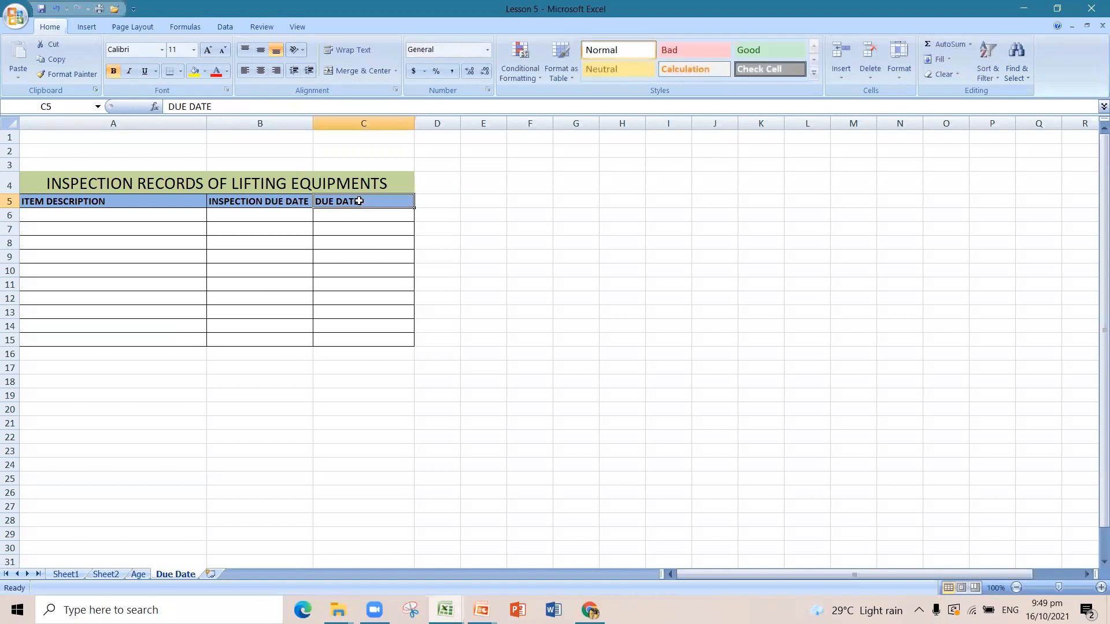
pyautogui.write('D')
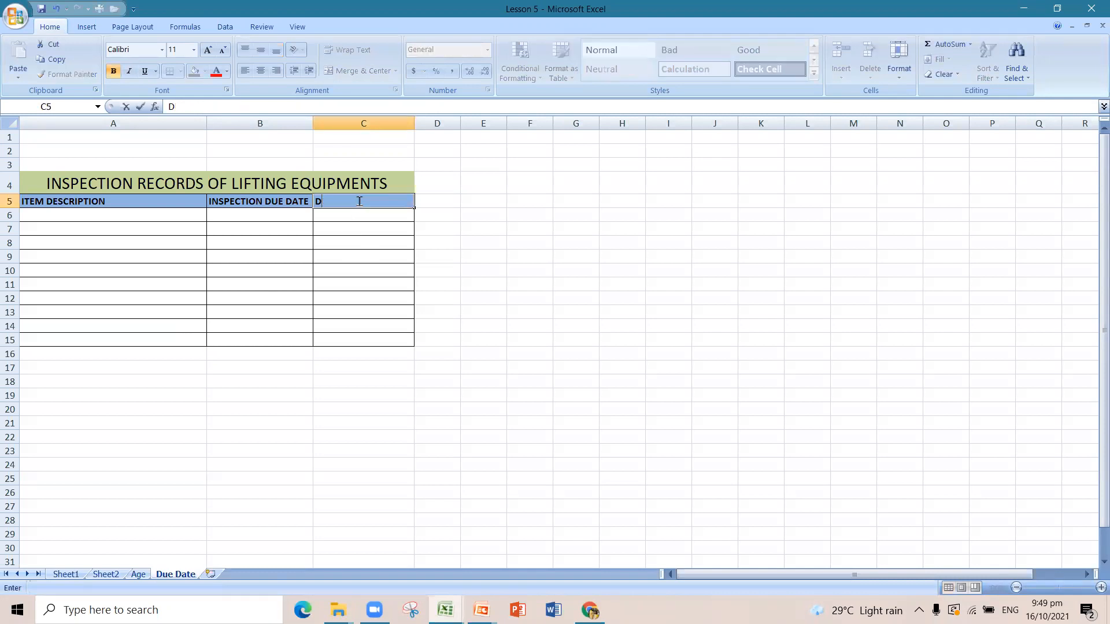
pyautogui.press('BackSpace')
pyautogui.write('Da')
pyautogui.press('BackSpace')
pyautogui.press('BackSpace')
pyautogui.write('DUE DAYS')
pyautogui.click(173, 242)
# Enter the item descriptions Chain Block 5 T in cell A6 and Chain Block 2 T in A7
pyautogui.click(172, 216)
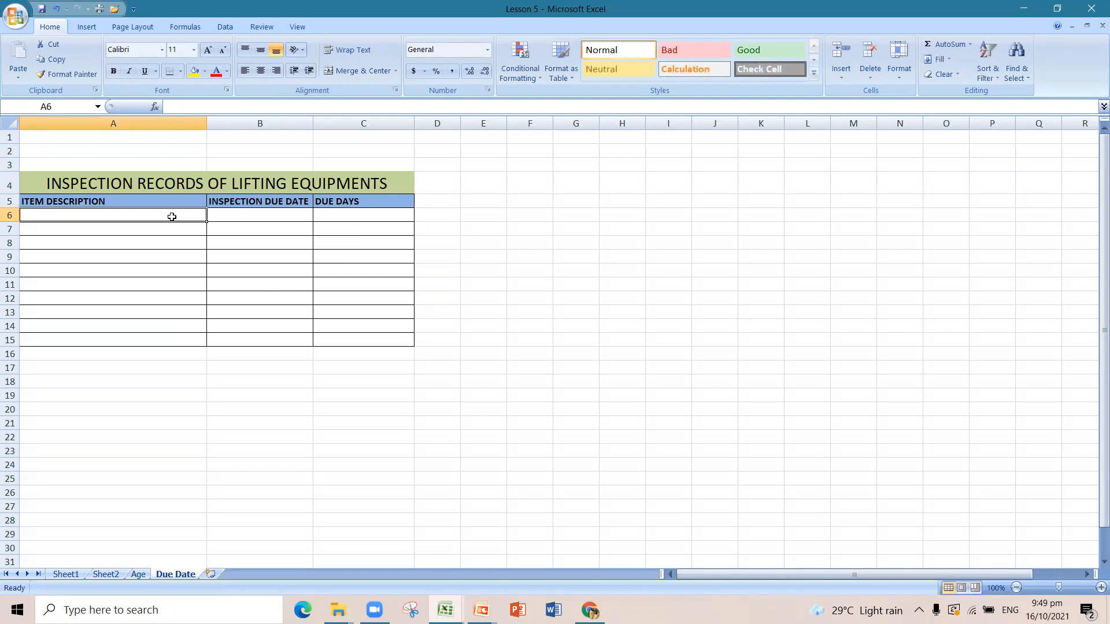
pyautogui.write('cH')
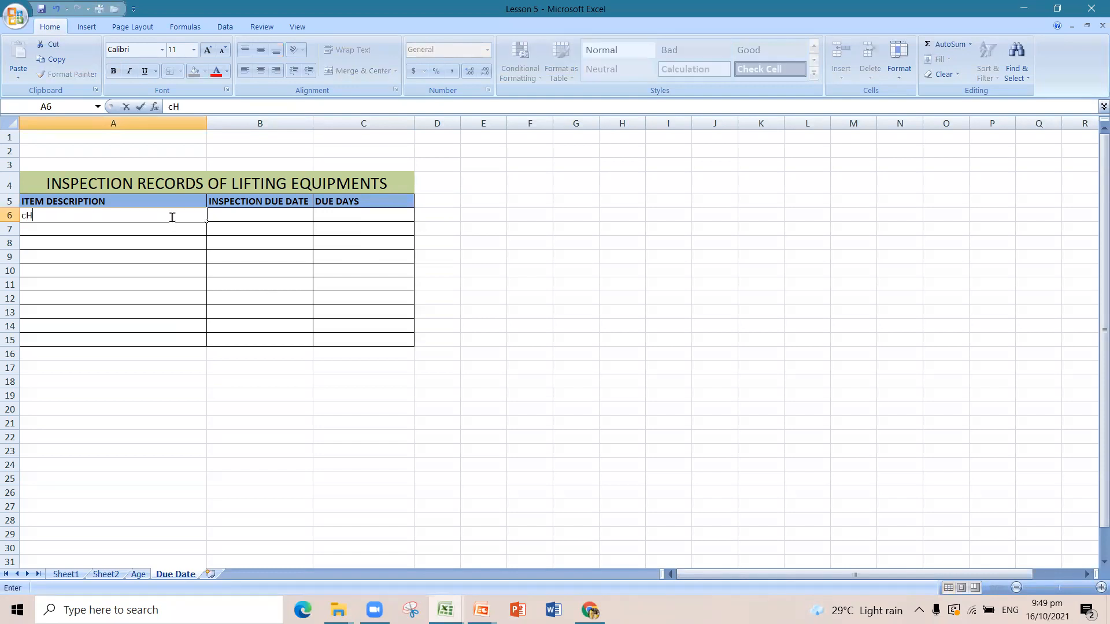
pyautogui.press('BackSpace')
pyautogui.press('BackSpace')
pyautogui.write('Chain Block 5 T')
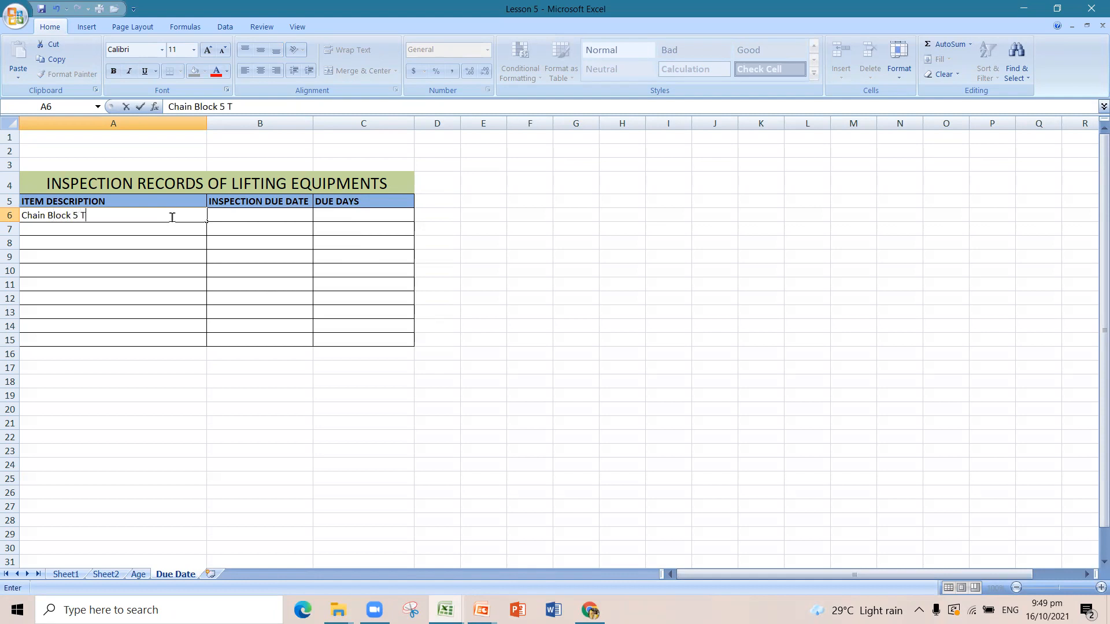
pyautogui.press('Return')
pyautogui.write('Chain Blo')
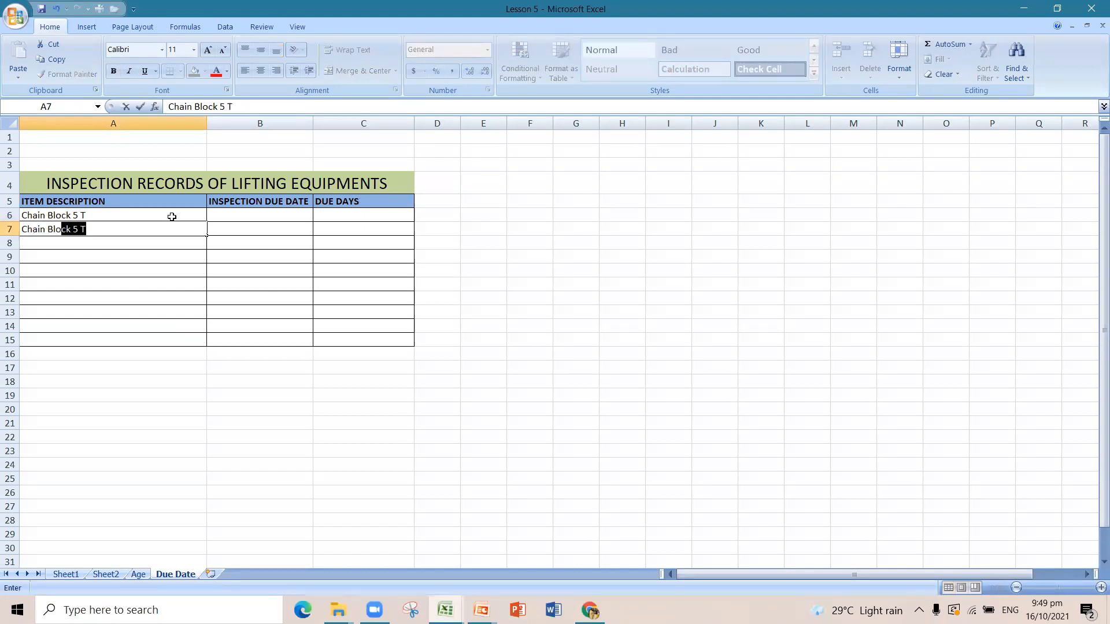
pyautogui.write('ck 2 T')
pyautogui.press('Return')
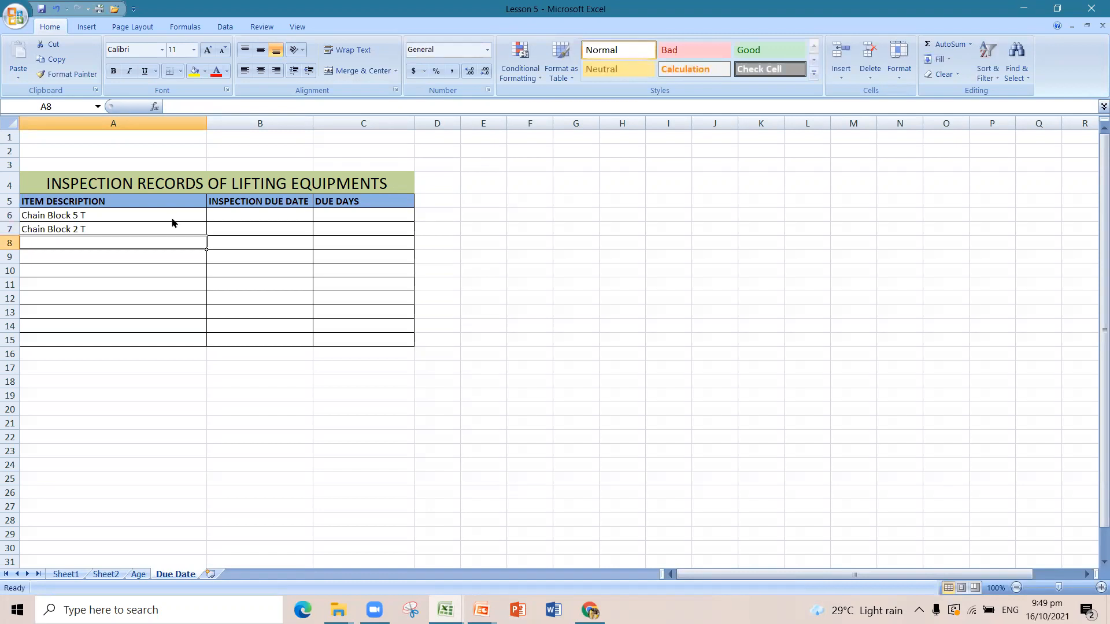
# Enter Lifting Belt 2T, Lifting belt 5 T and Lifting Belt 0.5 T as item descriptions in cells A8 to A10
pyautogui.write('Lifting Belt 2T')
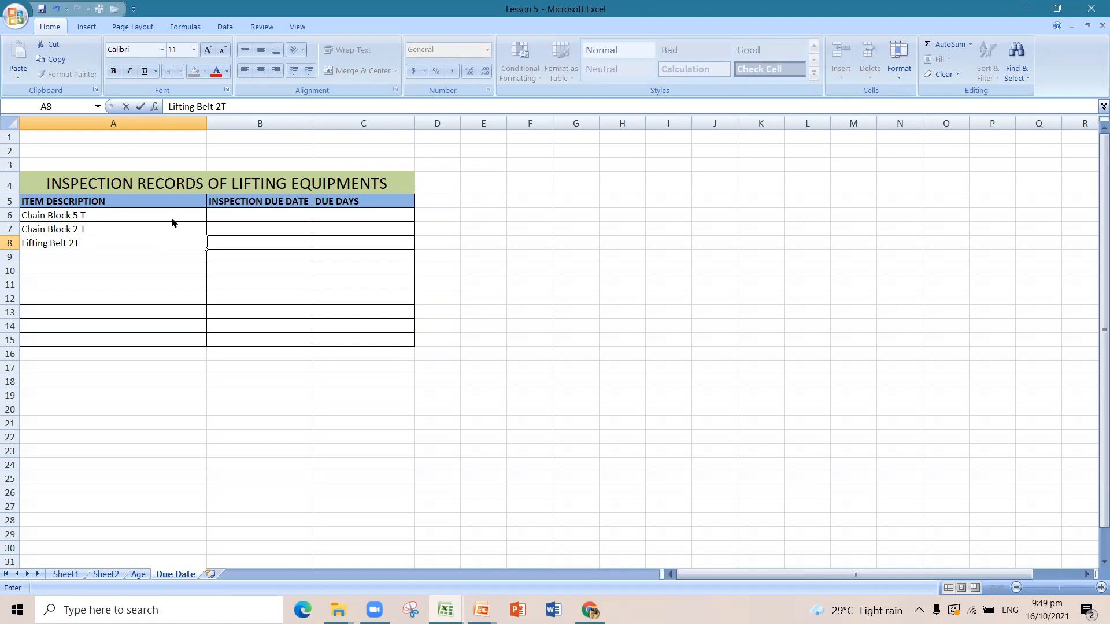
pyautogui.press('Return')
pyautogui.write('Lifti')
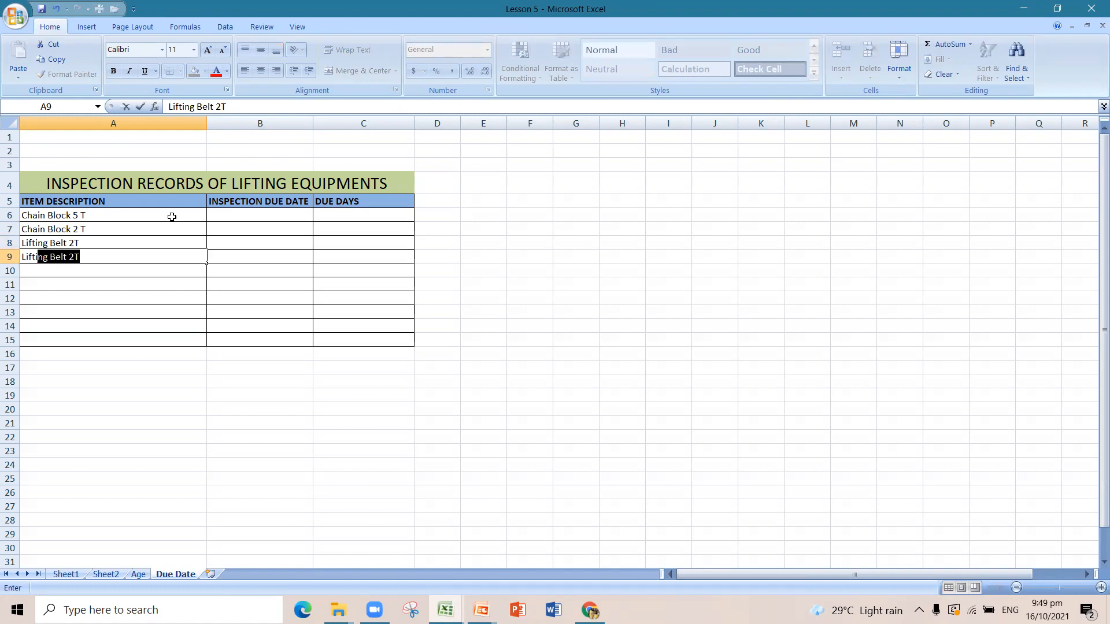
pyautogui.write('ng belt 5 T')
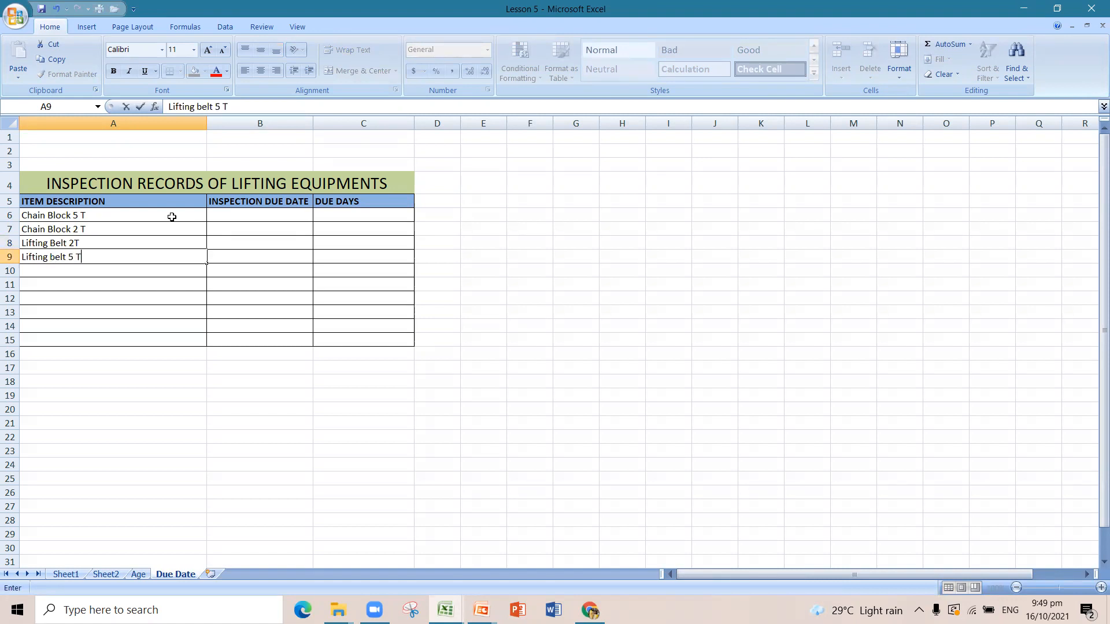
pyautogui.press('Return')
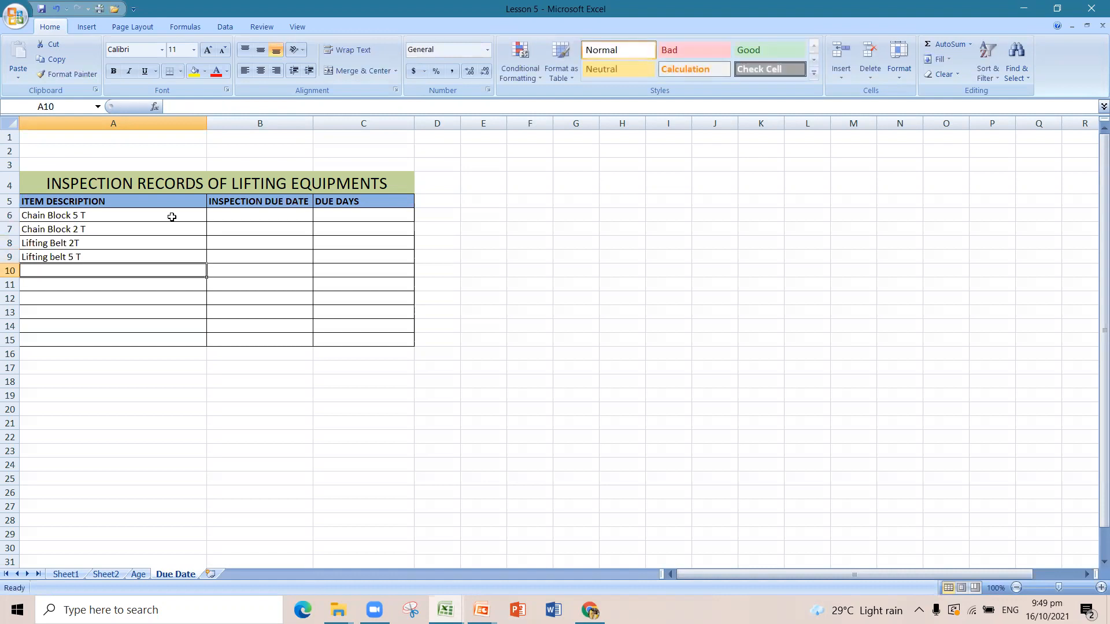
pyautogui.write('Lifting Belt 0.1')
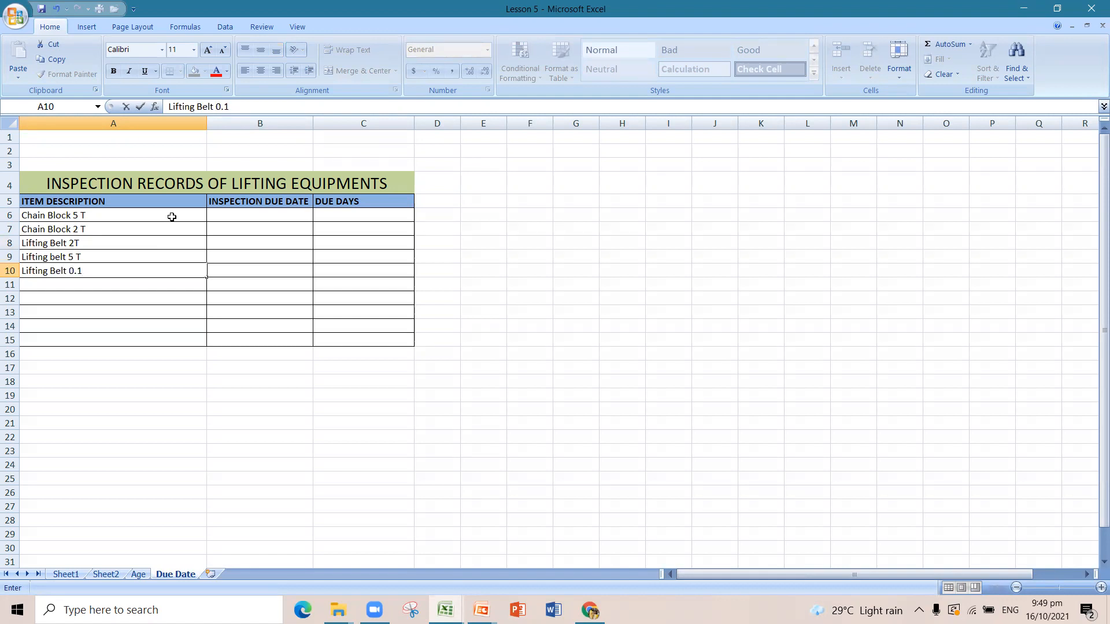
pyautogui.press('BackSpace')
pyautogui.press('BackSpace')
pyautogui.write('.5 T')
# Enter Chain Block 0.5T as the item description in cell A11
pyautogui.click(9, 243)
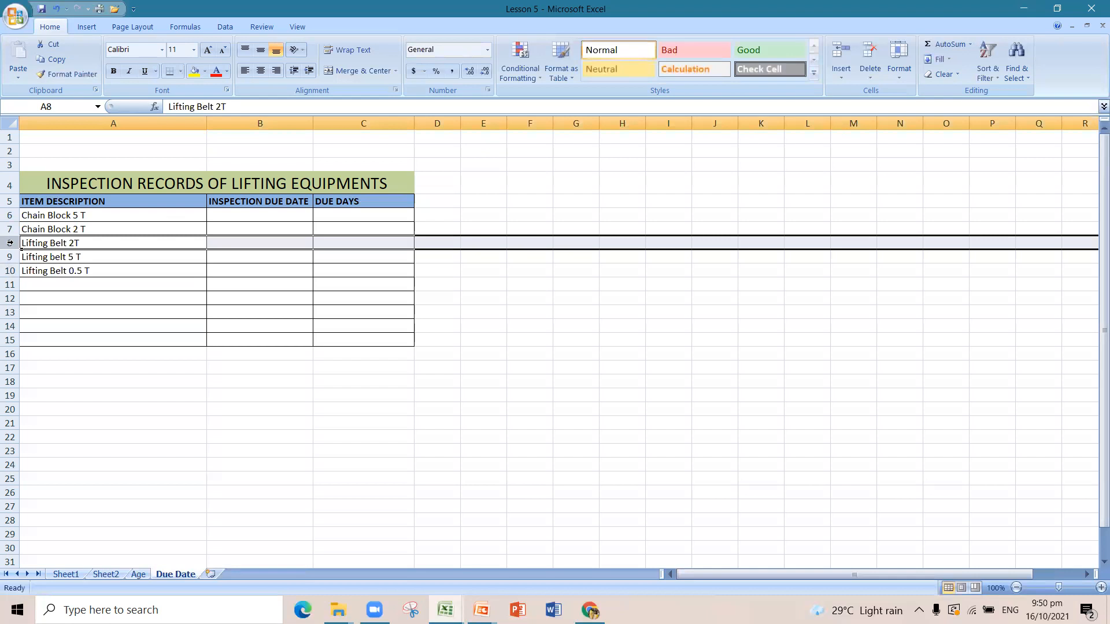
pyautogui.click(76, 281)
pyautogui.write('Chain Block 0')
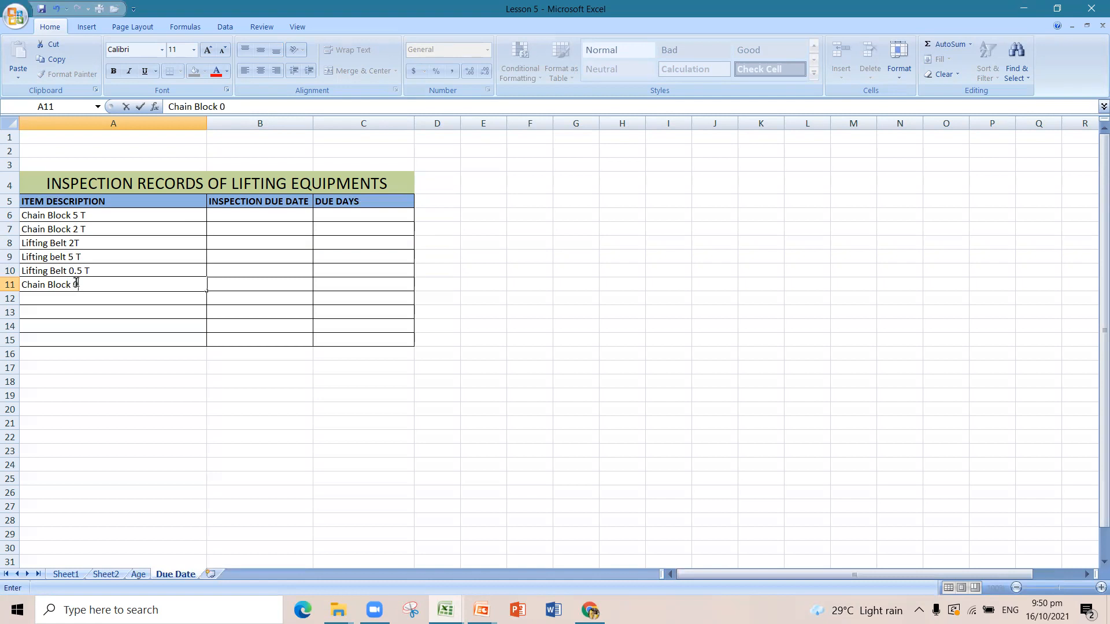
pyautogui.write('.5T')
pyautogui.click(52, 328)
# Delete the empty table rows 12 to 15 below the last lifting equipment item
pyautogui.moveTo(10, 299); pyautogui.dragTo(9, 340)
pyautogui.click(10, 340)
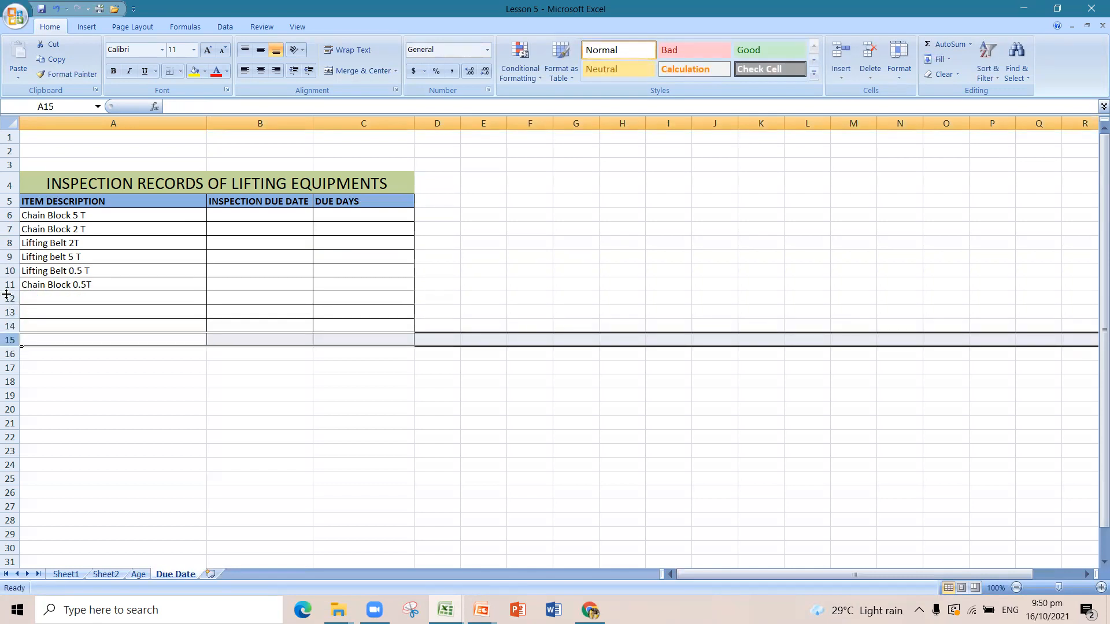
pyautogui.moveTo(7, 297); pyautogui.dragTo(8, 330)
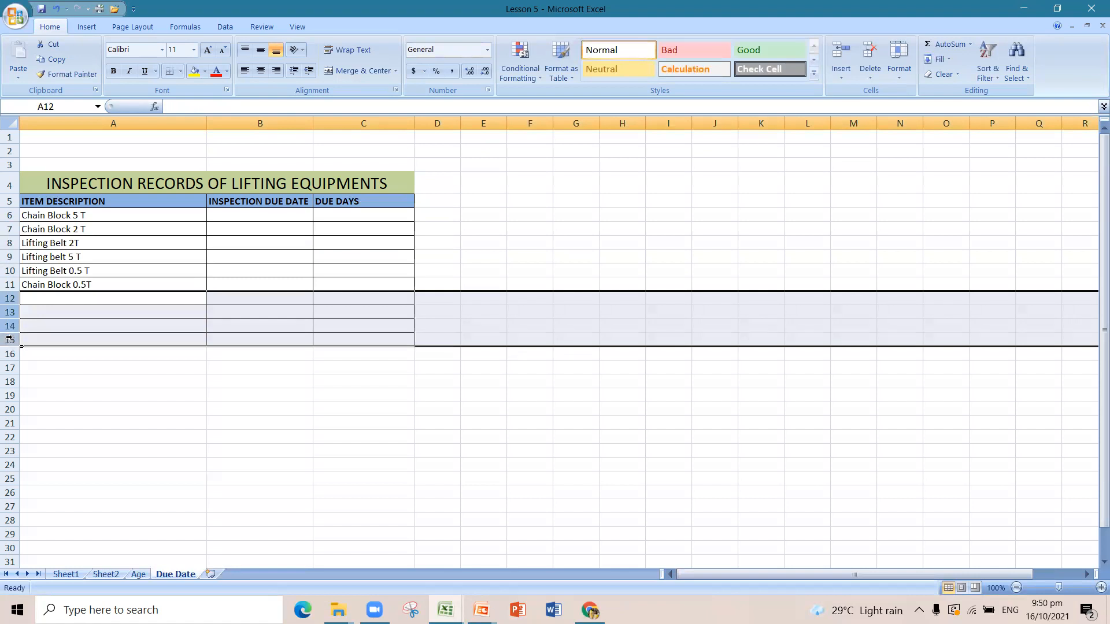
pyautogui.click(10, 340)
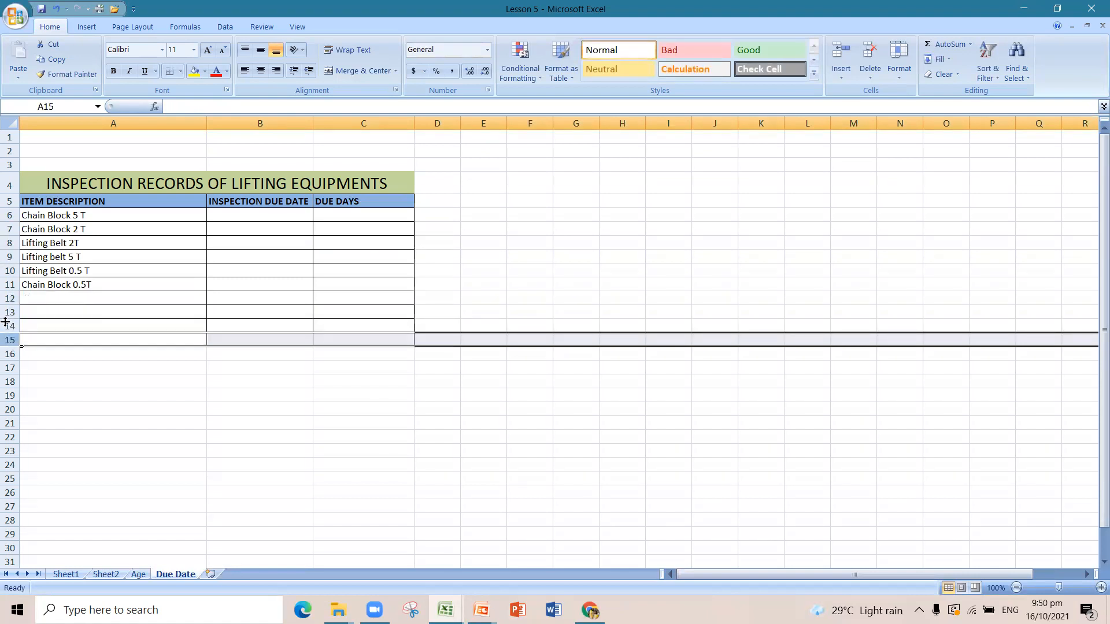
pyautogui.moveTo(8, 298); pyautogui.dragTo(3, 340)
pyautogui.rightClick(2, 341)
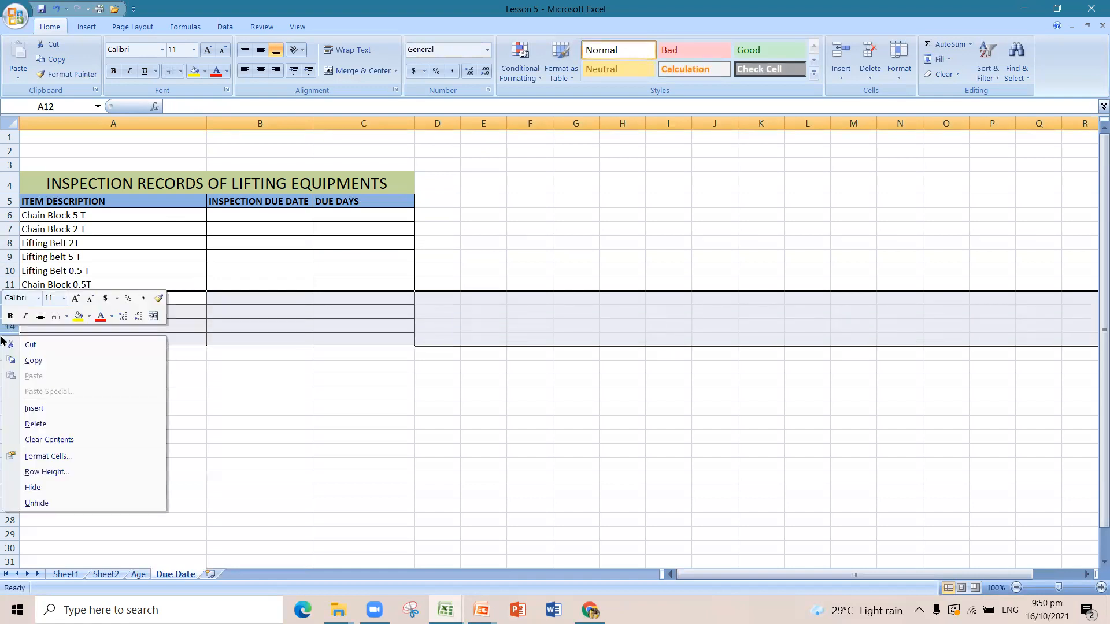
pyautogui.click(34, 424)
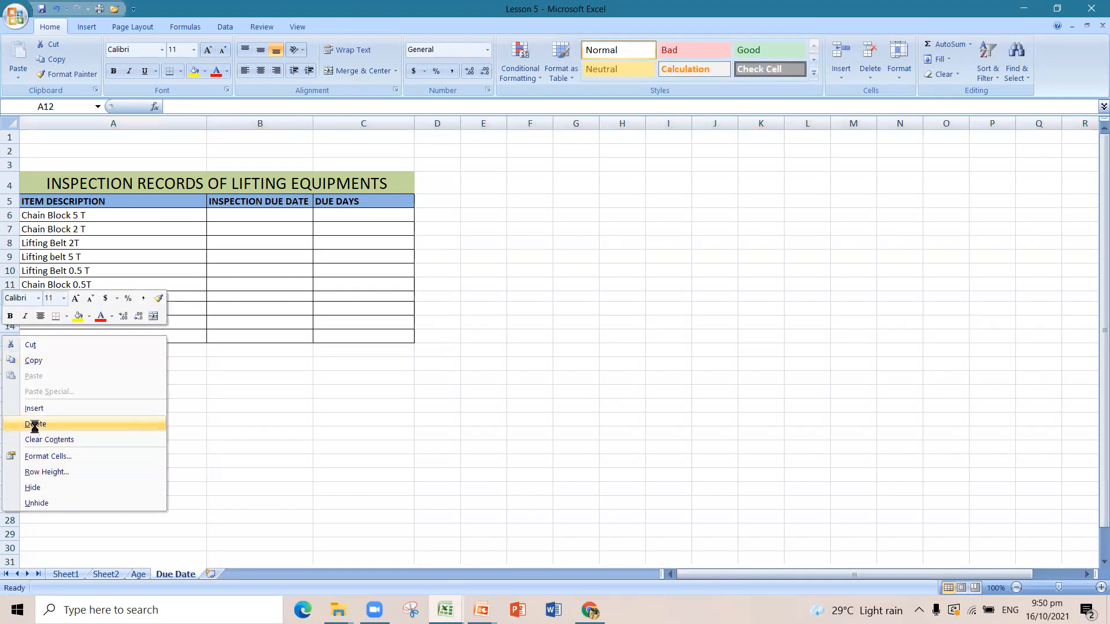
pyautogui.click(34, 425)
pyautogui.click(148, 424)
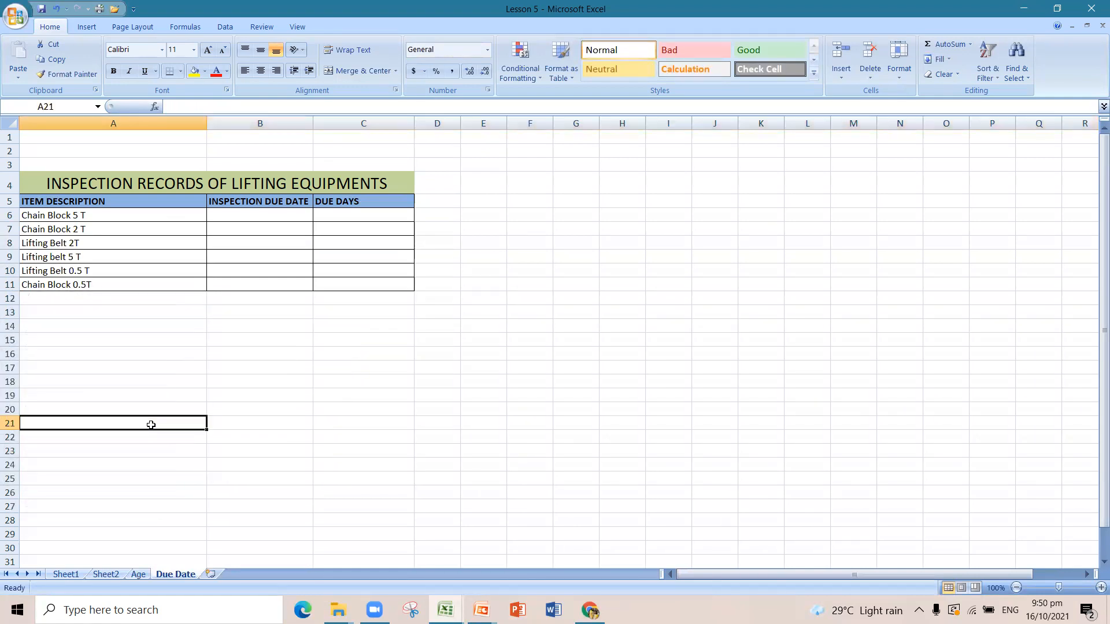
# Enter the inspection due dates 31/12/2021 for Chain Block 5 T and 28/2/2022 for Chain Block 2 T
pyautogui.click(270, 217)
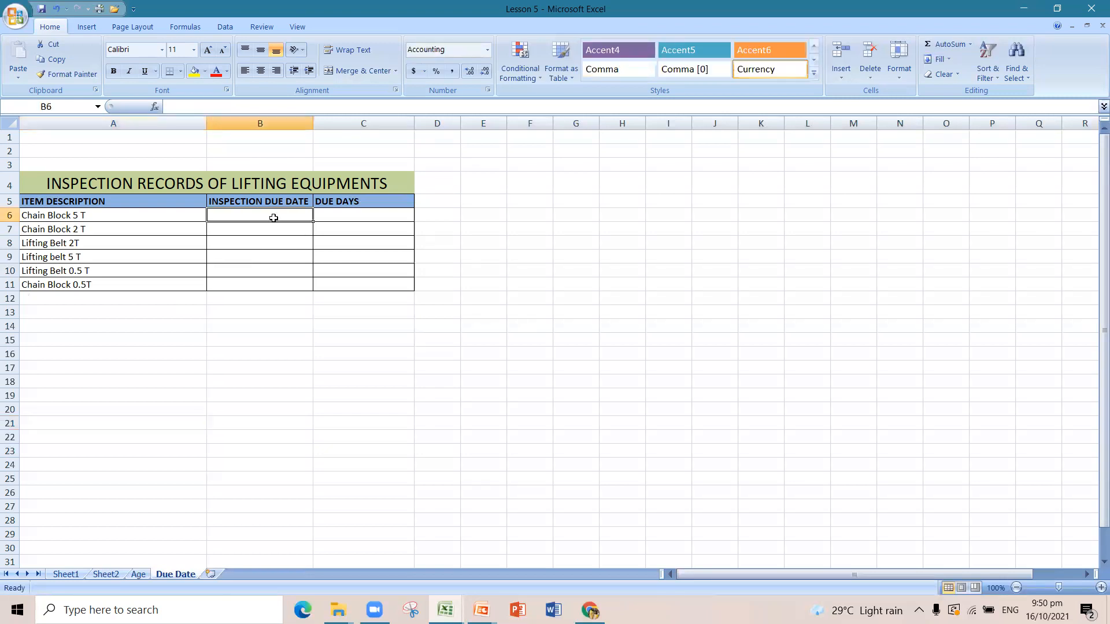
pyautogui.write('31')
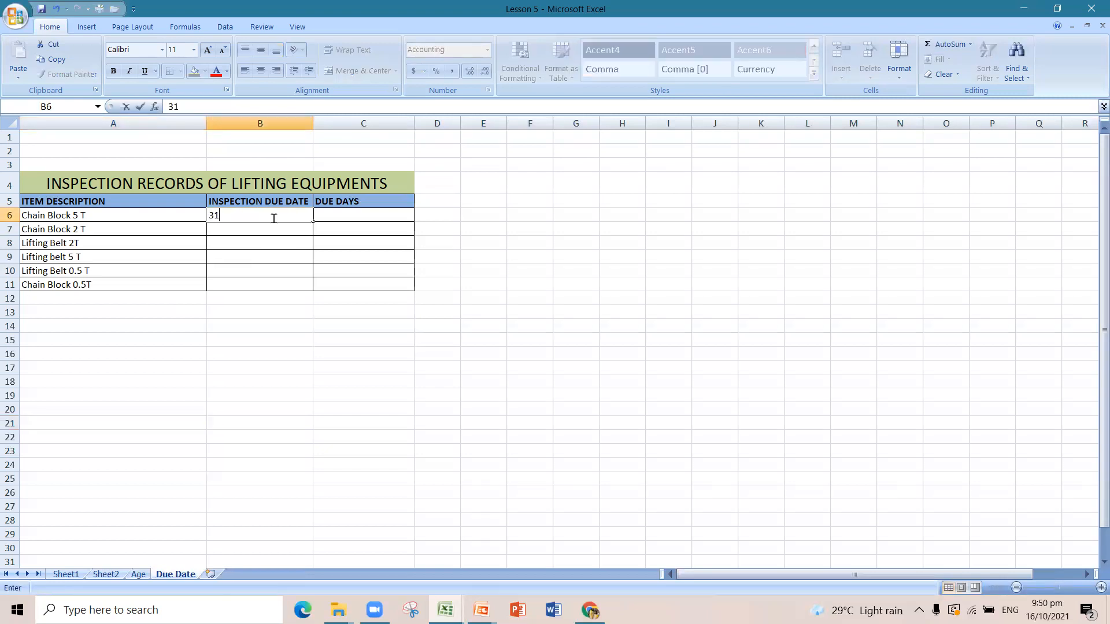
pyautogui.write('/12/2021')
pyautogui.press('Return')
pyautogui.write('2')
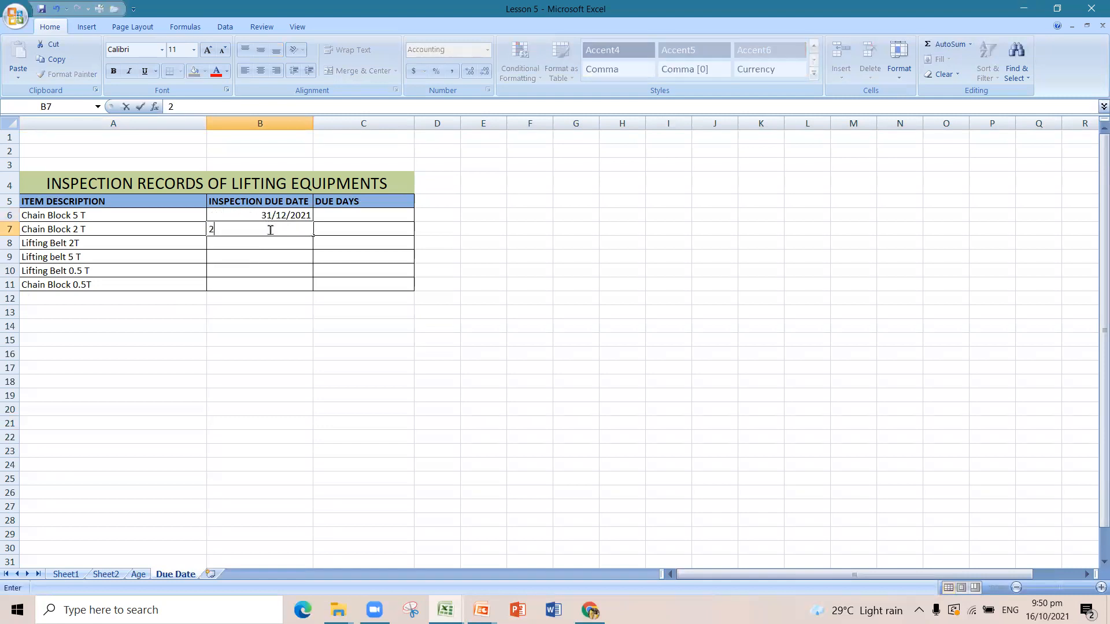
pyautogui.write('8/02/2022')
pyautogui.click(271, 255)
# Enter the inspection due dates 3/1/2022 for Lifting Belt 2T and 14/10/2021 for Lifting belt 5 T
pyautogui.click(292, 242)
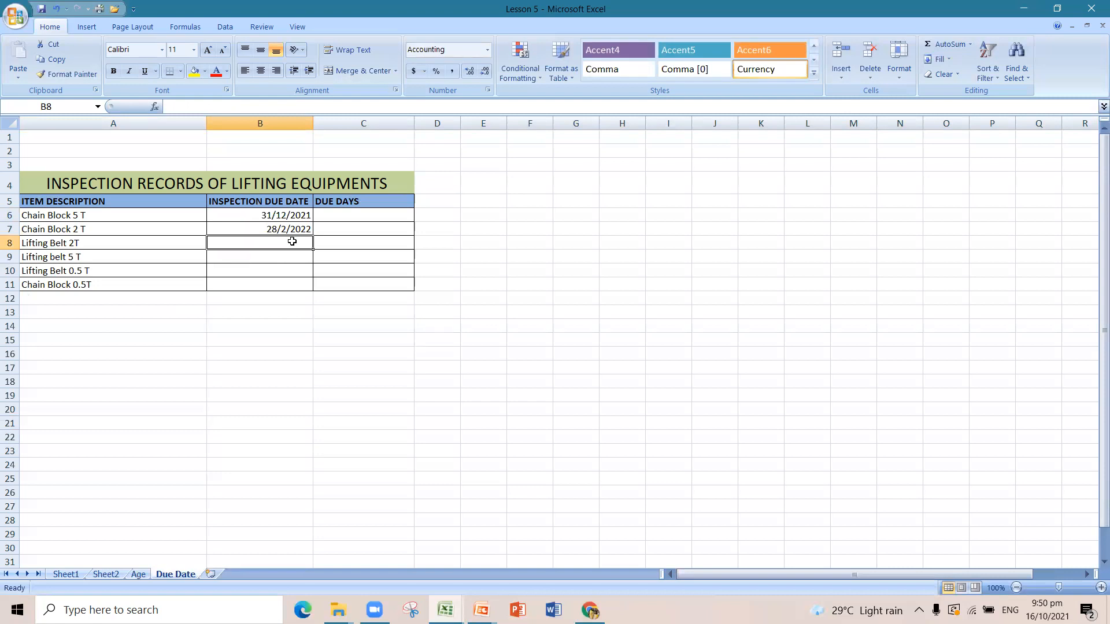
pyautogui.write('31/20')
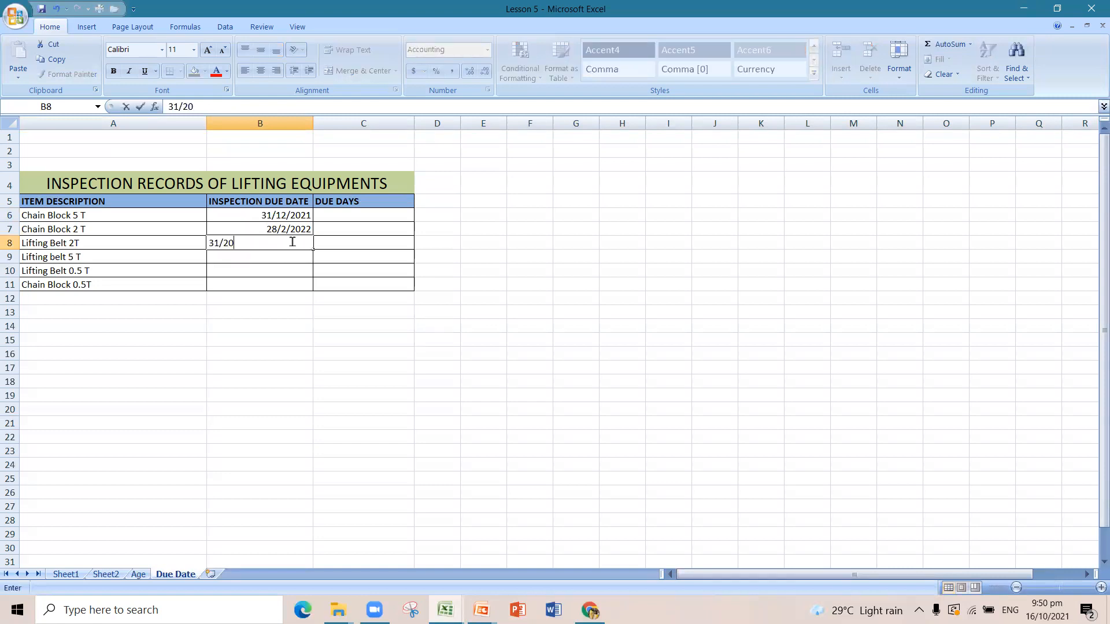
pyautogui.write('22')
pyautogui.click(212, 241)
pyautogui.write('/')
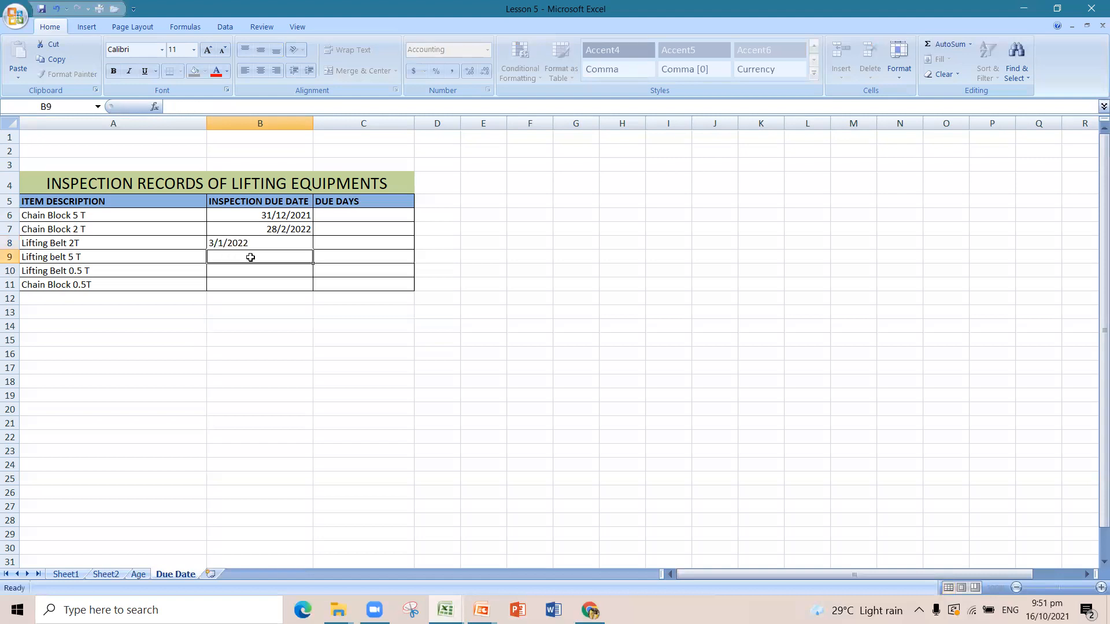
pyautogui.click(250, 258)
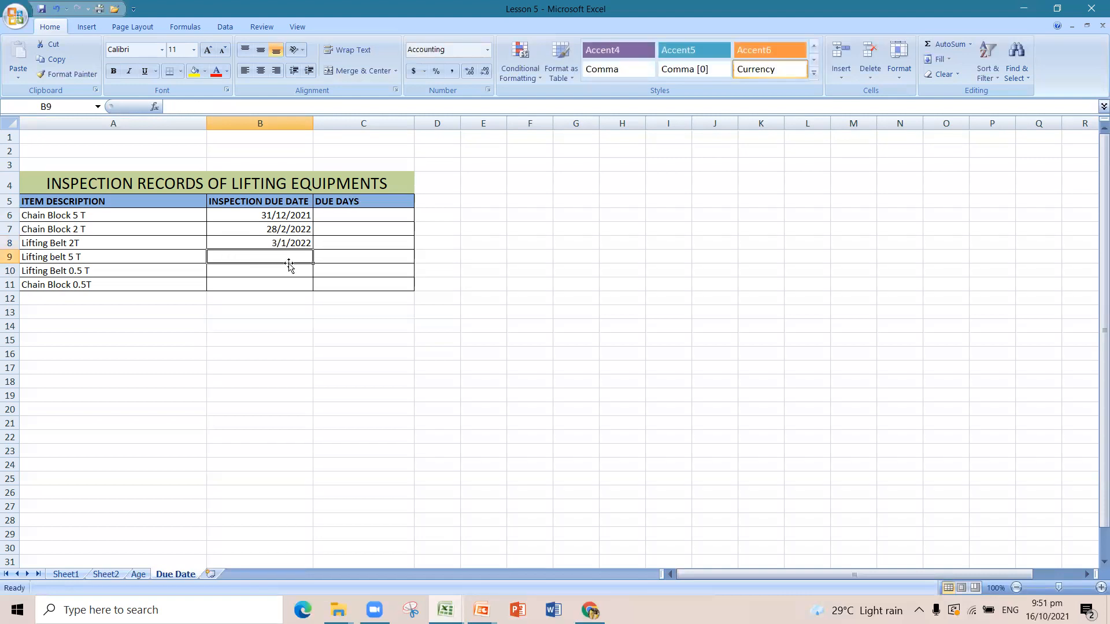
pyautogui.write('14')
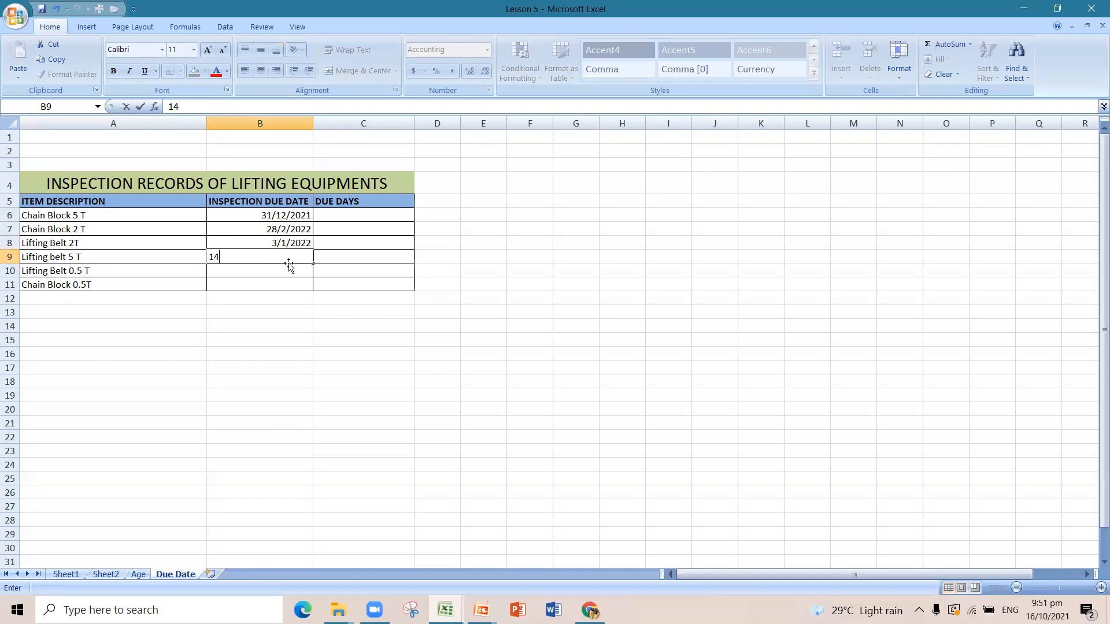
pyautogui.write('/10/2021')
pyautogui.press('Return')
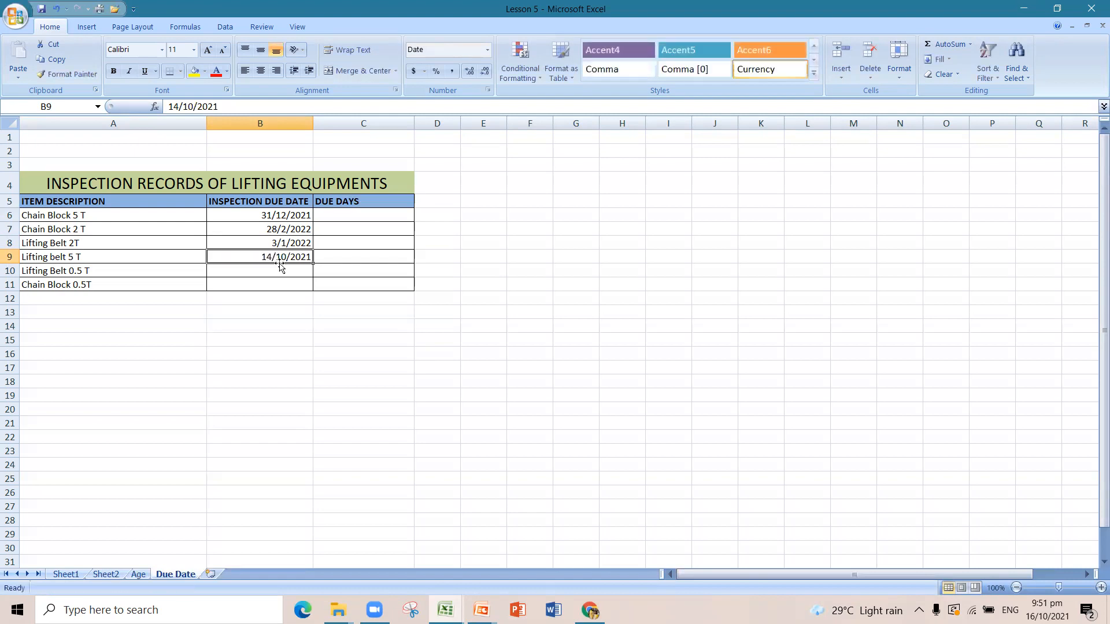
# Enter the inspection due dates 15/6/2022 for Lifting Belt 0.5 T and 31/3/2022 for Chain Block 0.5T
pyautogui.click(292, 269)
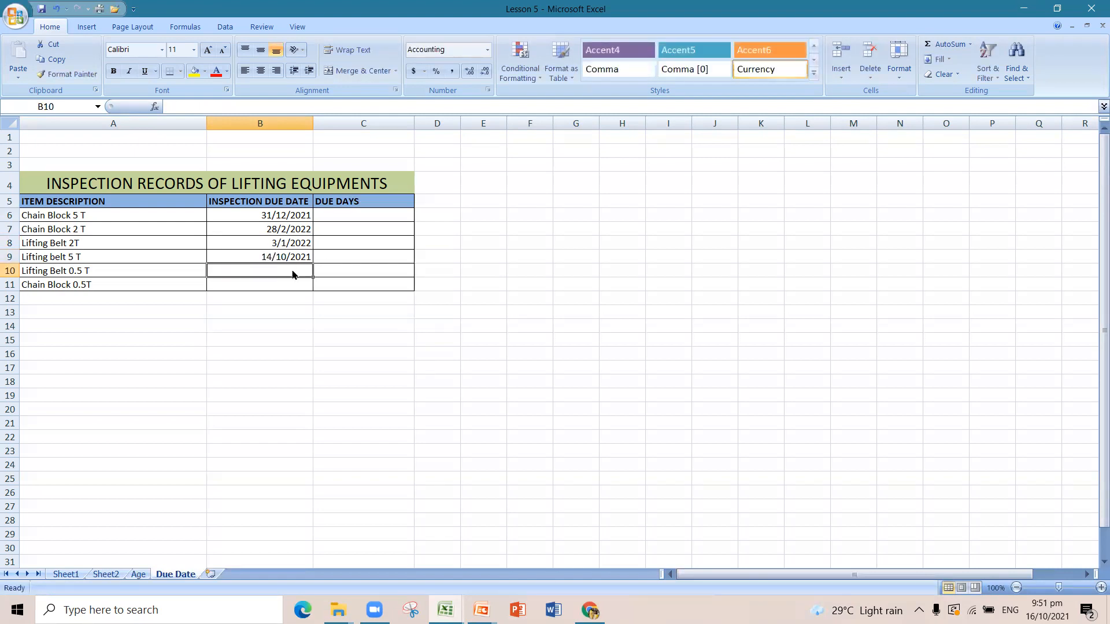
pyautogui.write('15/6/2022')
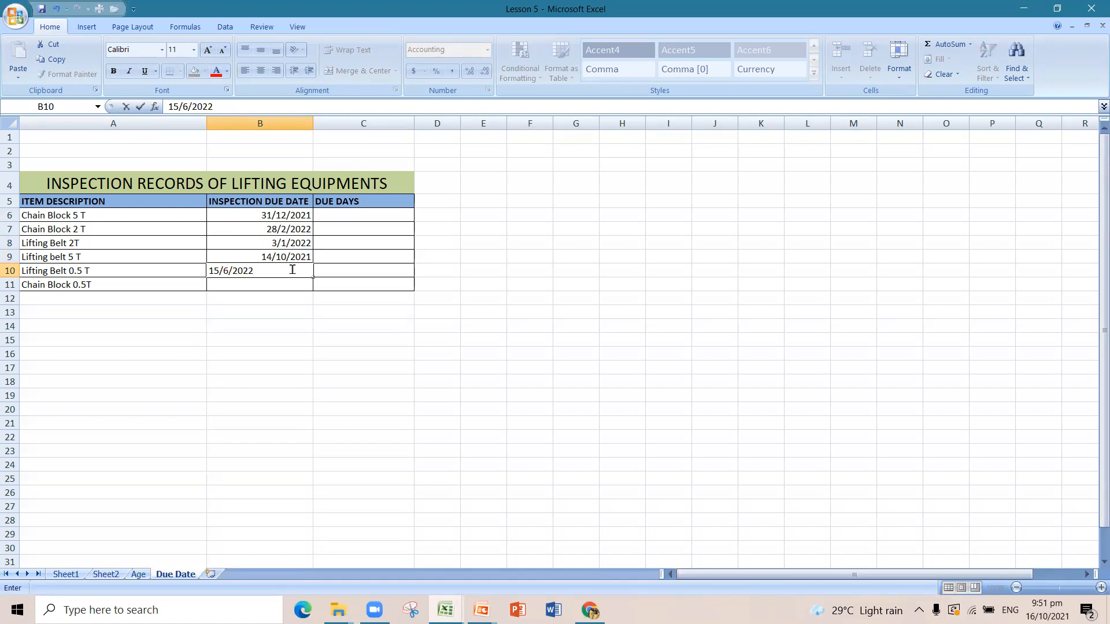
pyautogui.click(292, 279)
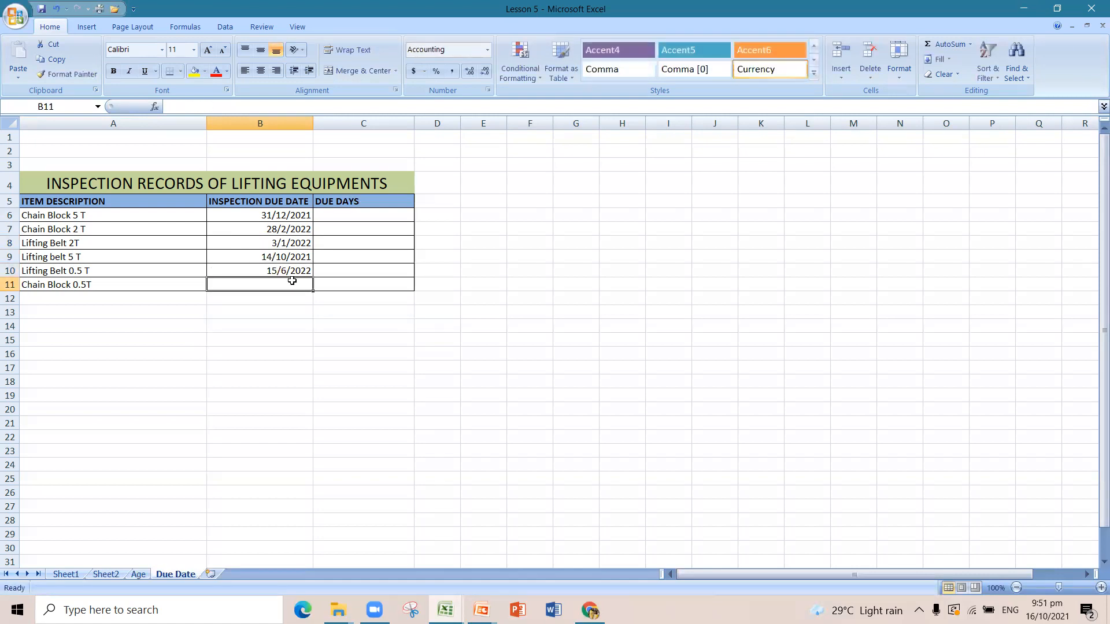
pyautogui.write('31/3/20')
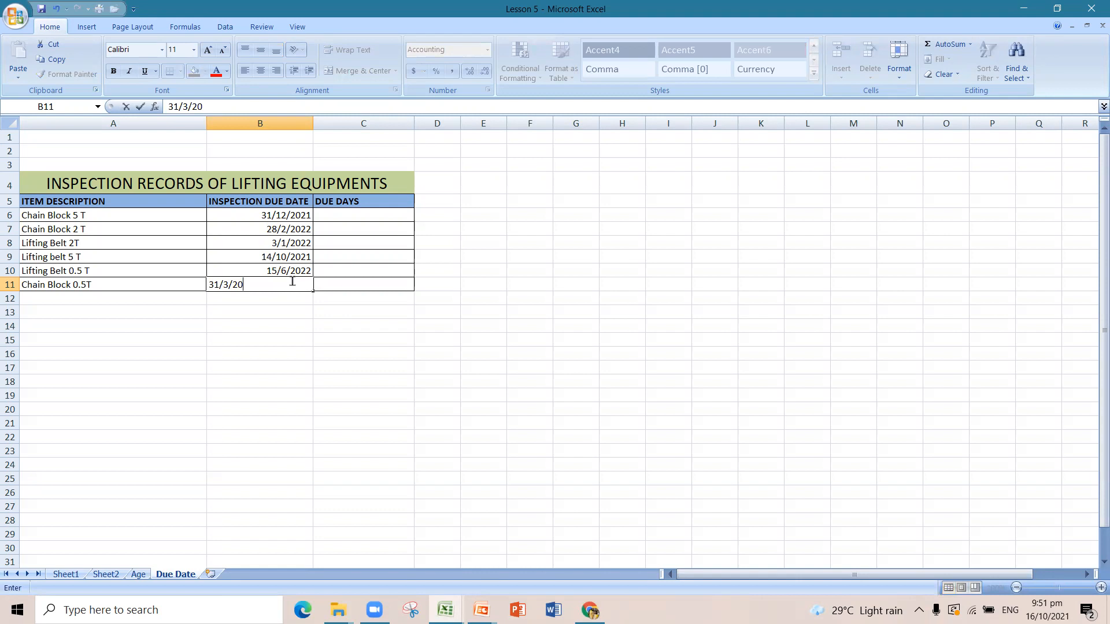
pyautogui.write('22')
pyautogui.click(283, 326)
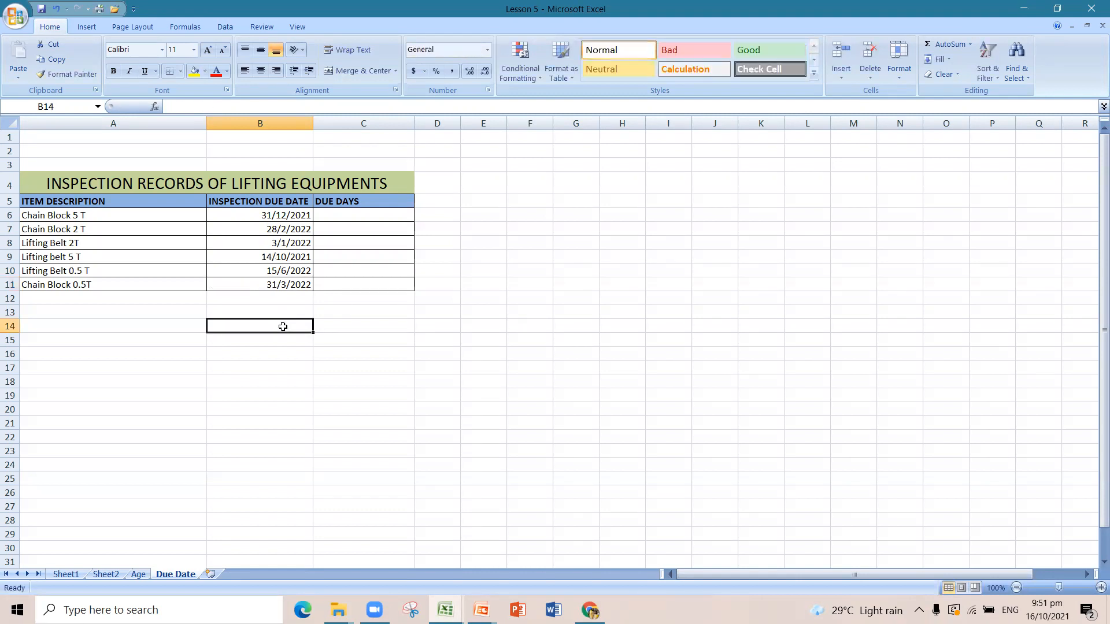
# Insert today's date in cell B1 above the inspection table with the formula =today()
pyautogui.click(330, 218)
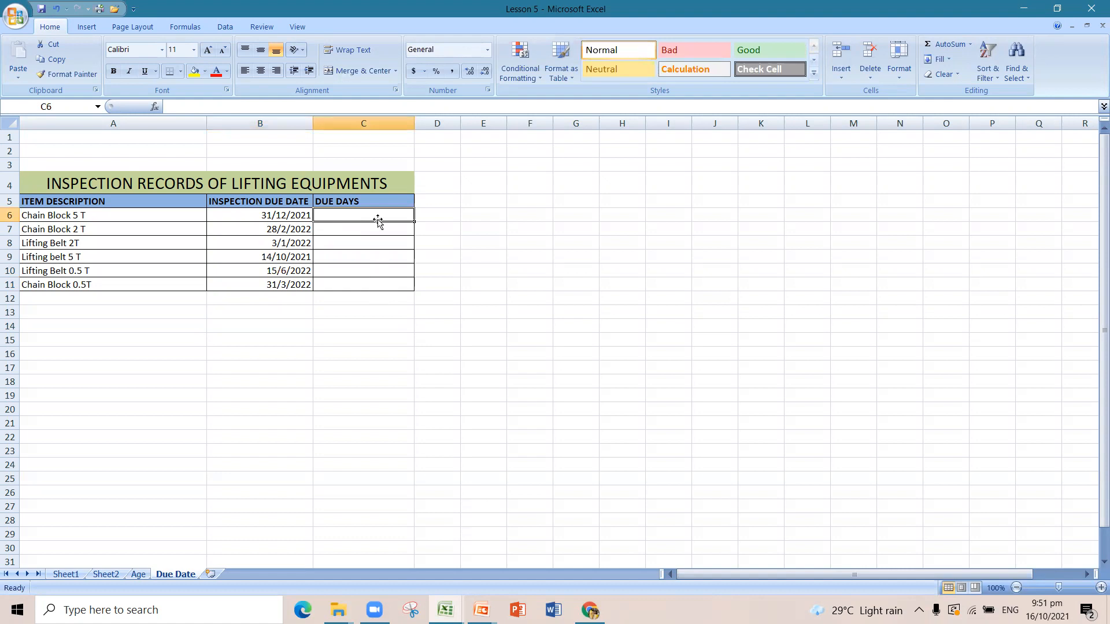
pyautogui.click(263, 139)
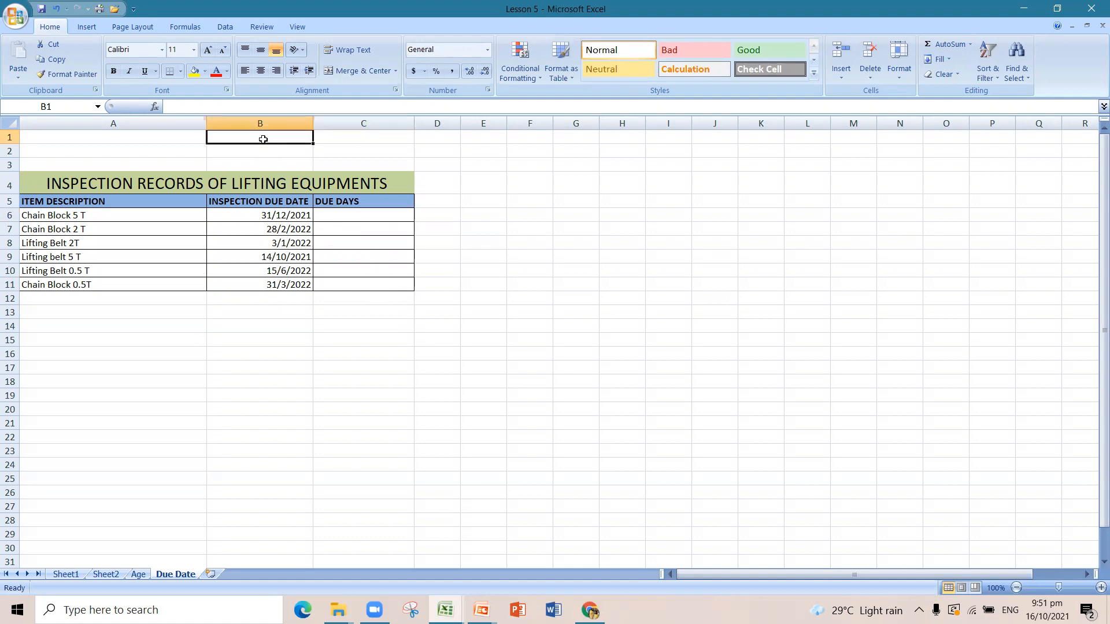
pyautogui.write('=today')
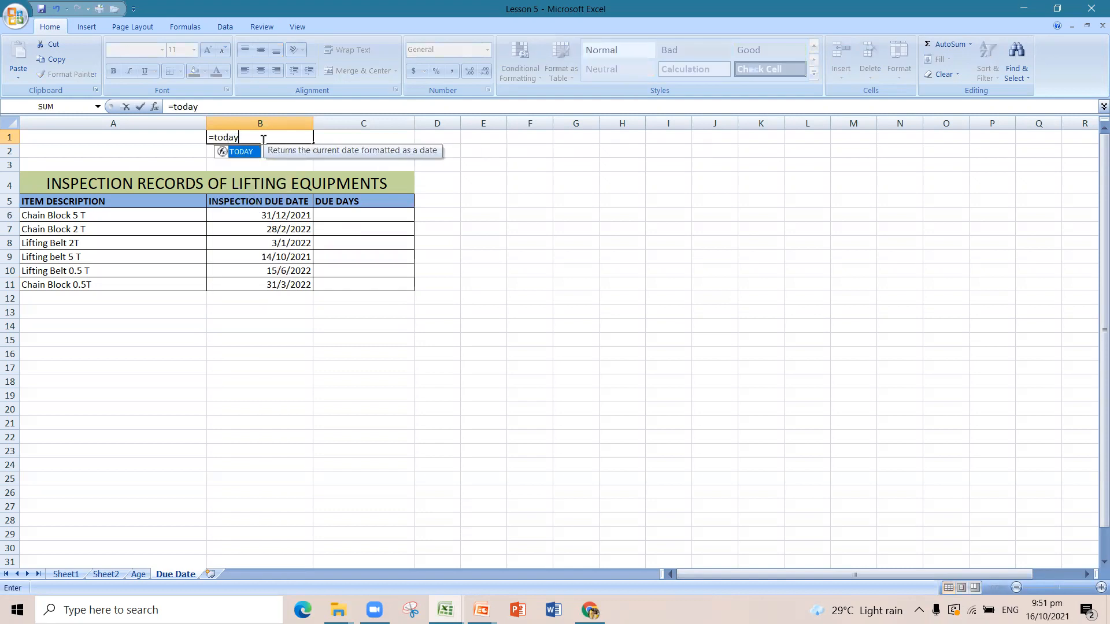
pyautogui.write('()')
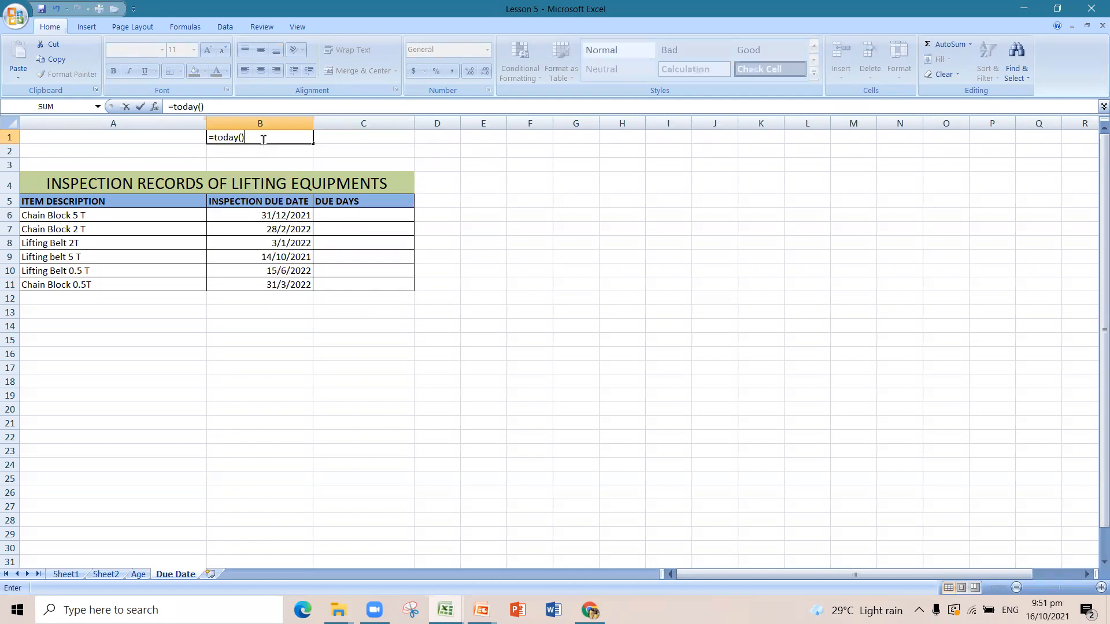
pyautogui.press('Return')
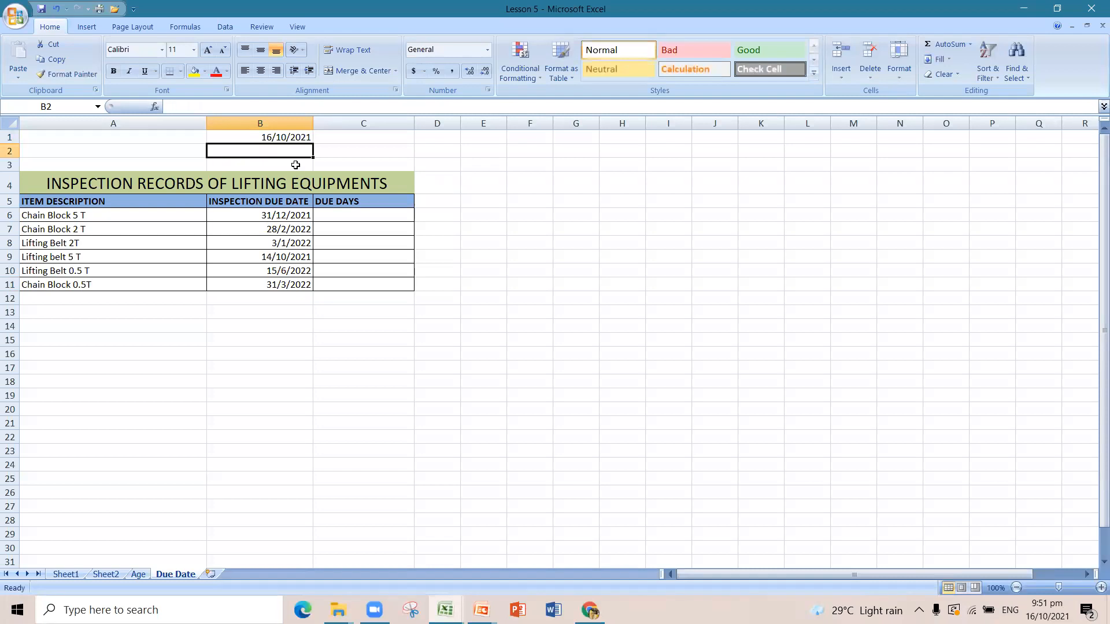
pyautogui.click(339, 217)
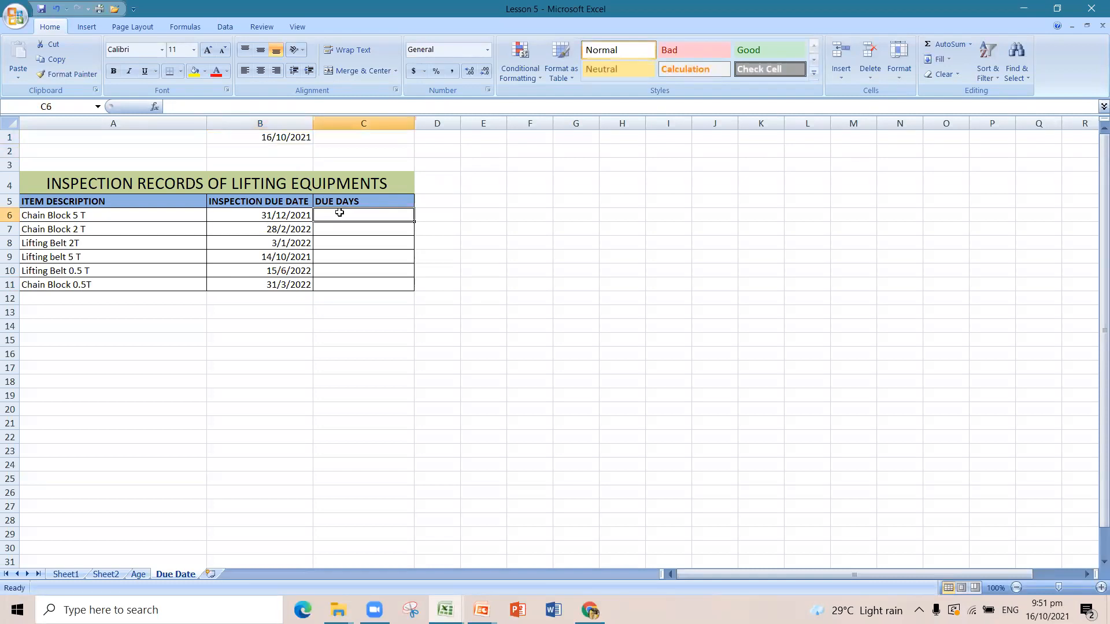
# Enter the formula =B6-$B$1 in the Due Days cell C6 for Chain Block 5 T
pyautogui.write('=')
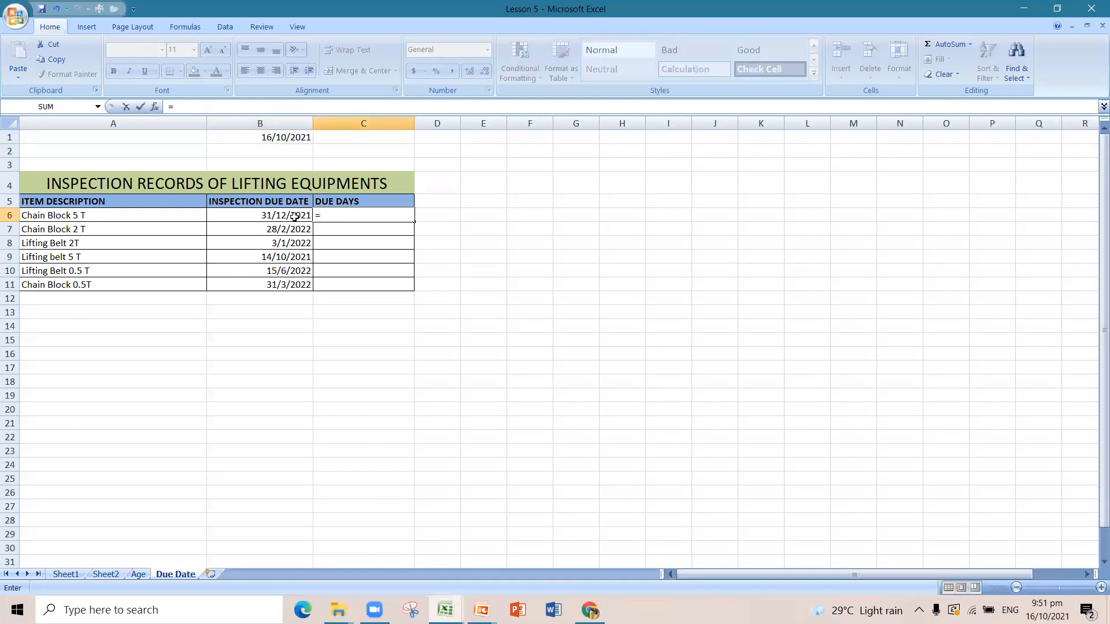
pyautogui.click(295, 217)
pyautogui.write('-S')
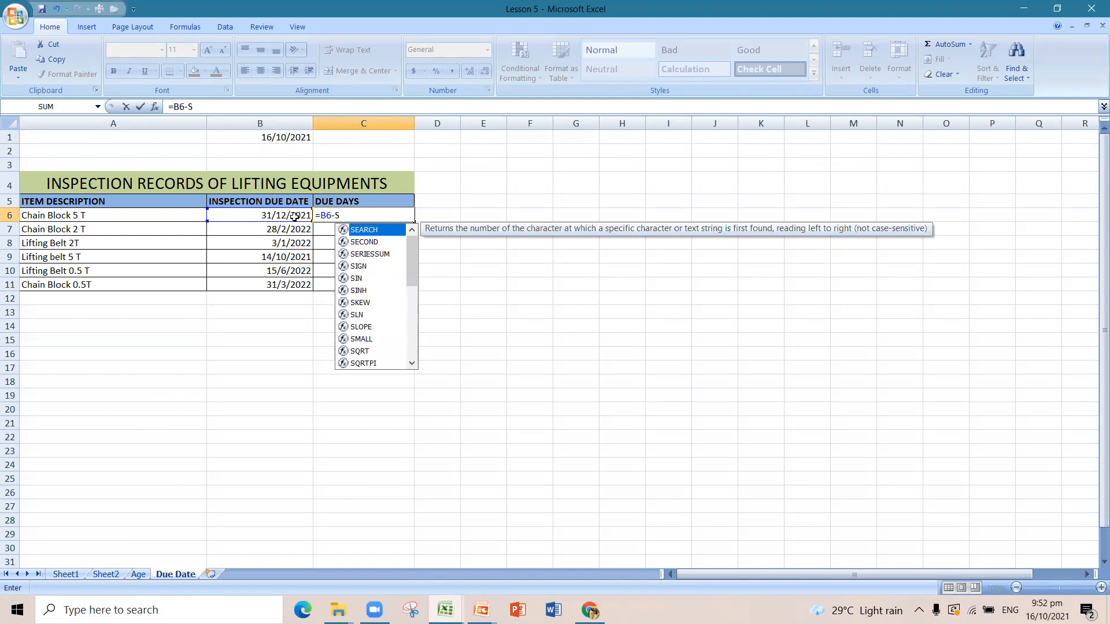
pyautogui.press('BackSpace')
pyautogui.write('$B')
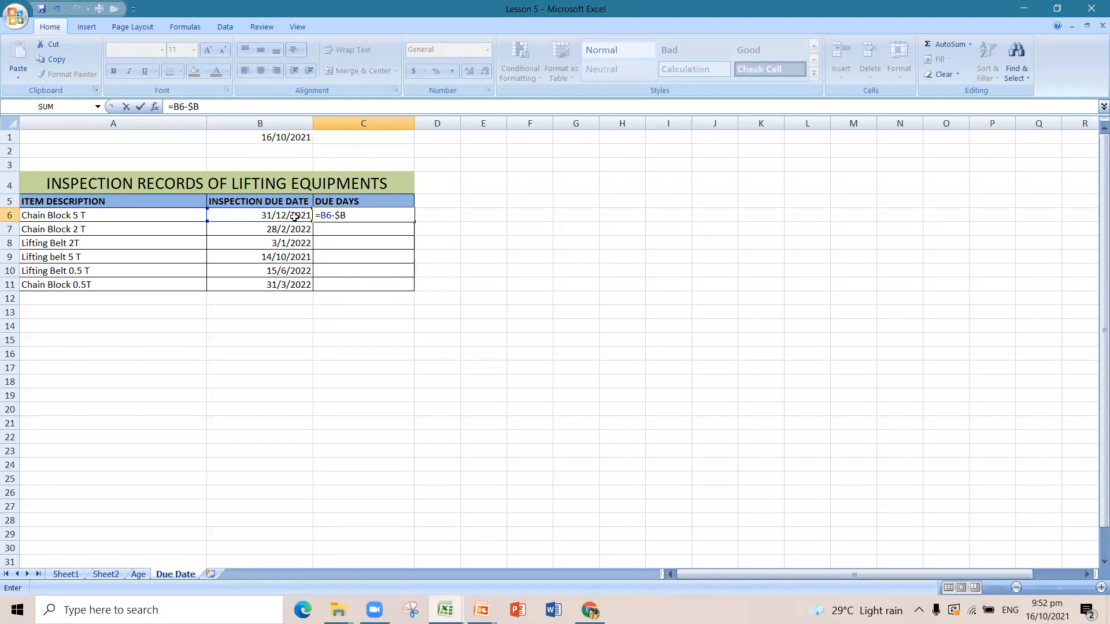
pyautogui.write('$1')
pyautogui.press('Return')
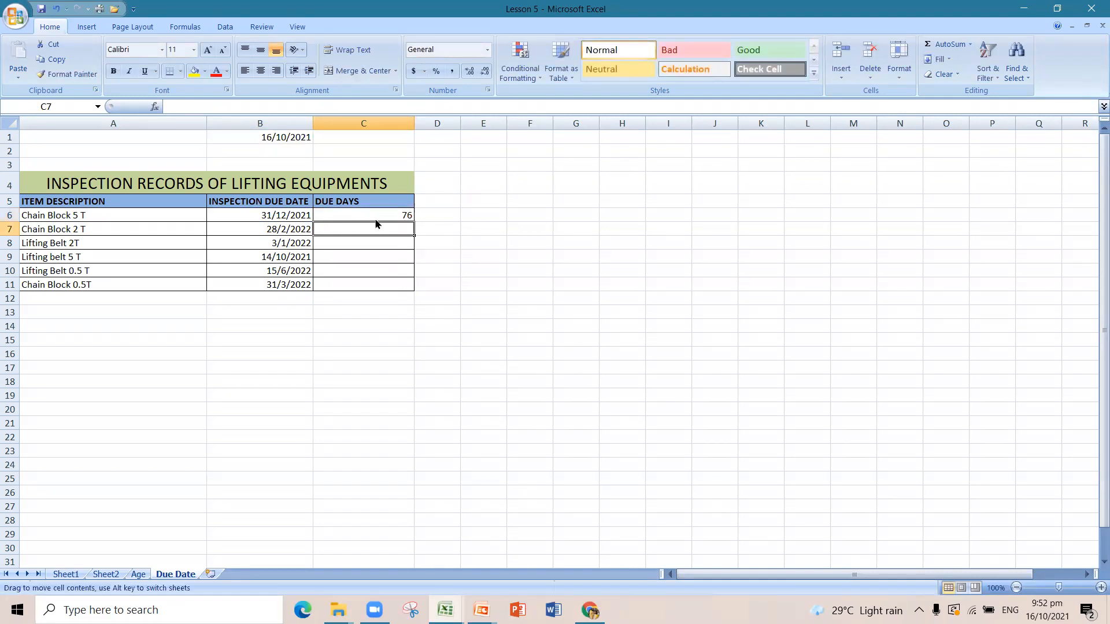
# Fill the Due Days formula from C6 down to C11
pyautogui.click(399, 218)
pyautogui.moveTo(414, 221); pyautogui.dragTo(417, 293)
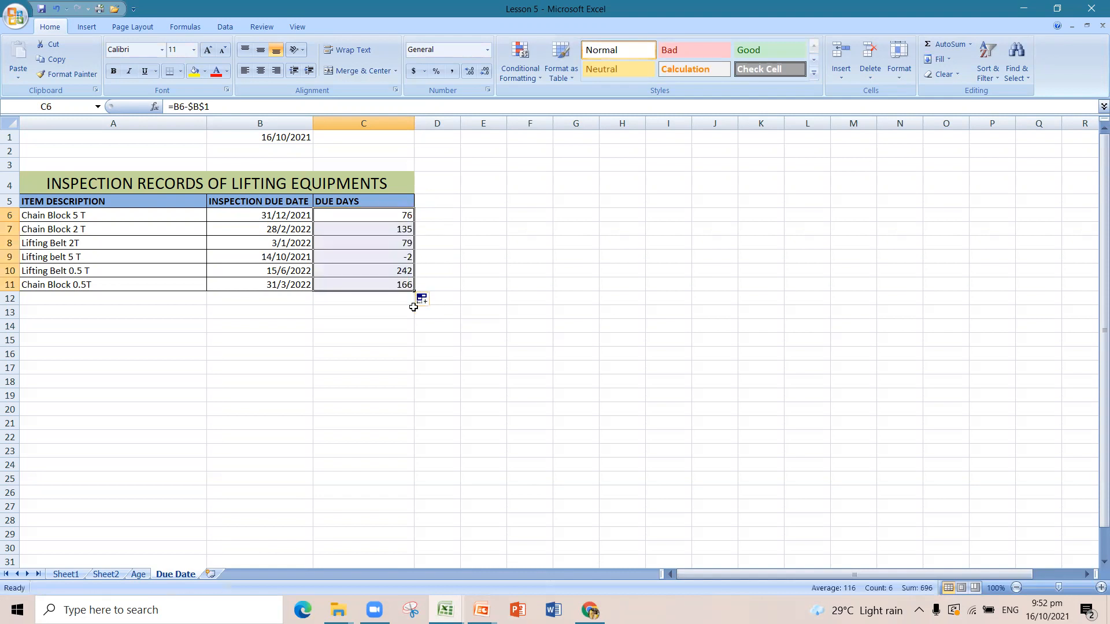
pyautogui.click(413, 346)
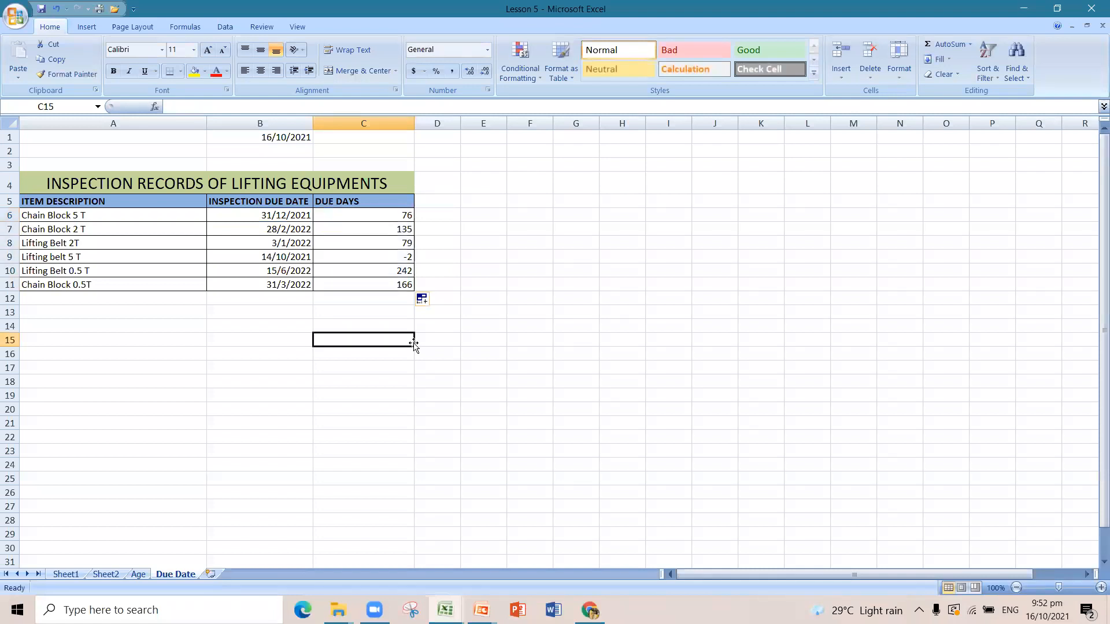
# Highlight the Due Days cell of Lifting belt 5 T (C9) with a yellow fill
pyautogui.click(411, 257)
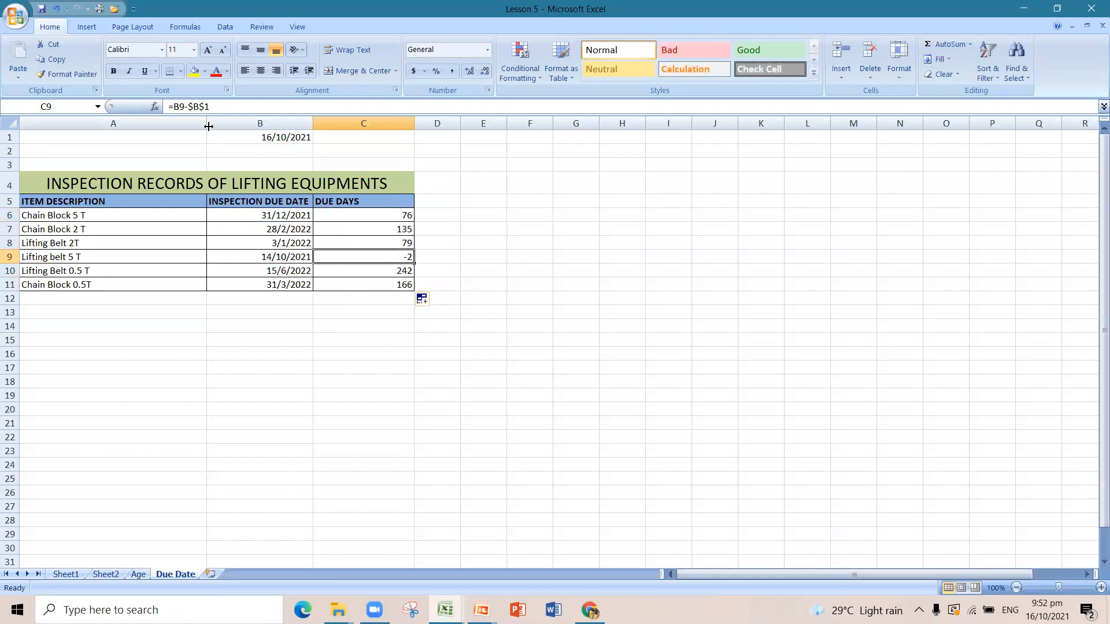
pyautogui.click(195, 71)
pyautogui.click(353, 351)
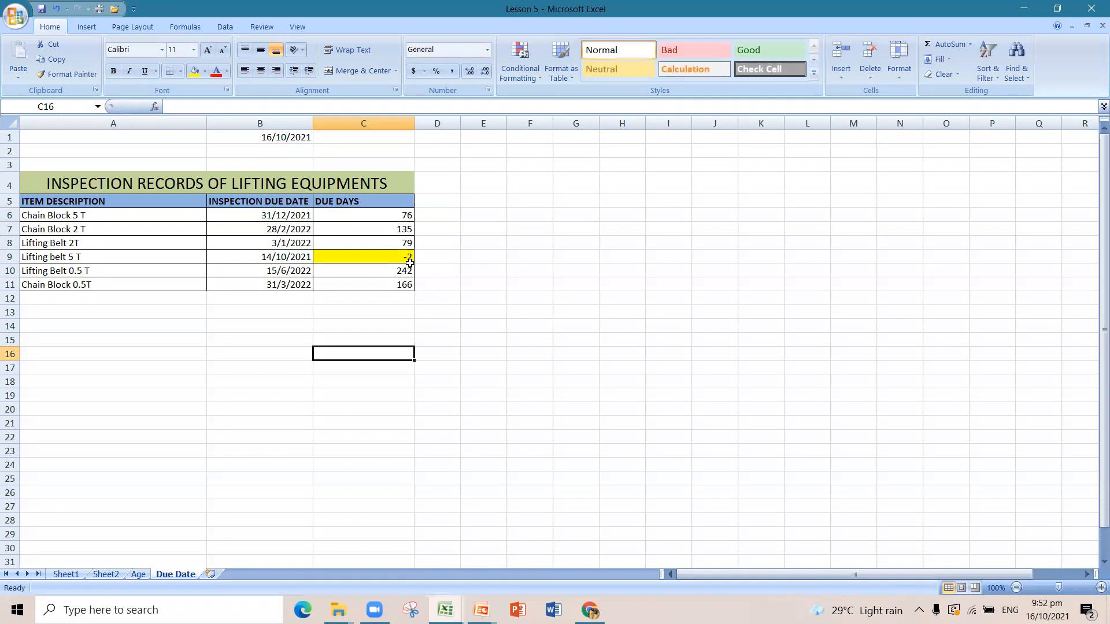
# Change the inspection due date of Lifting belt 5 T (B9) to 14/10/2022
pyautogui.click(301, 256)
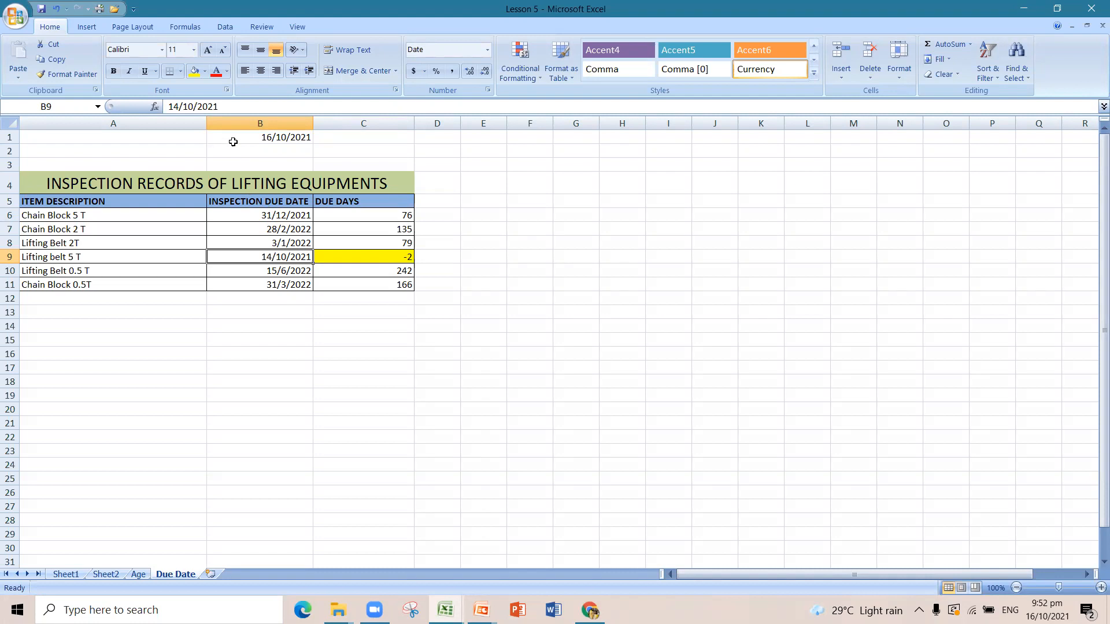
pyautogui.click(234, 110)
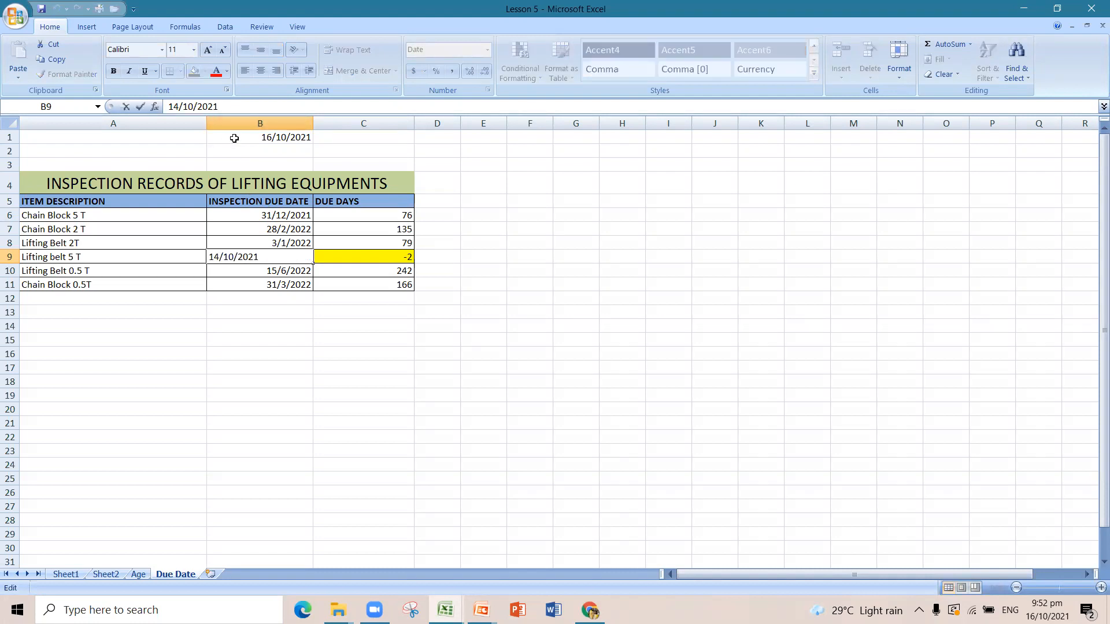
pyautogui.press('BackSpace')
pyautogui.write('2')
pyautogui.press('Return')
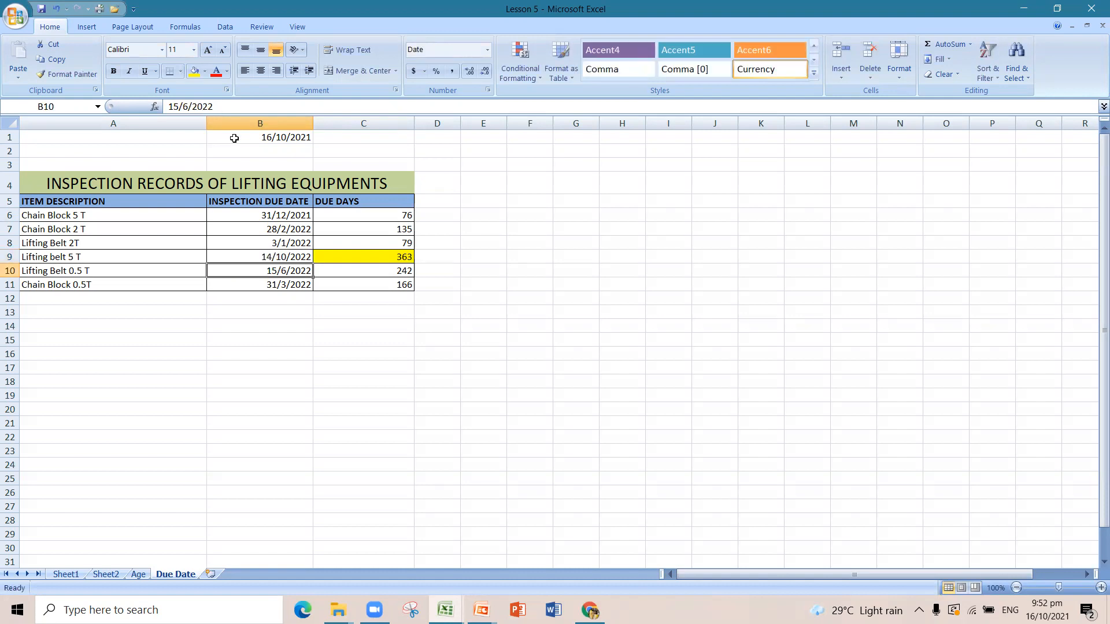
# Remove the fill colour from the Due Days cell of Lifting belt 5 T (C9)
pyautogui.click(337, 257)
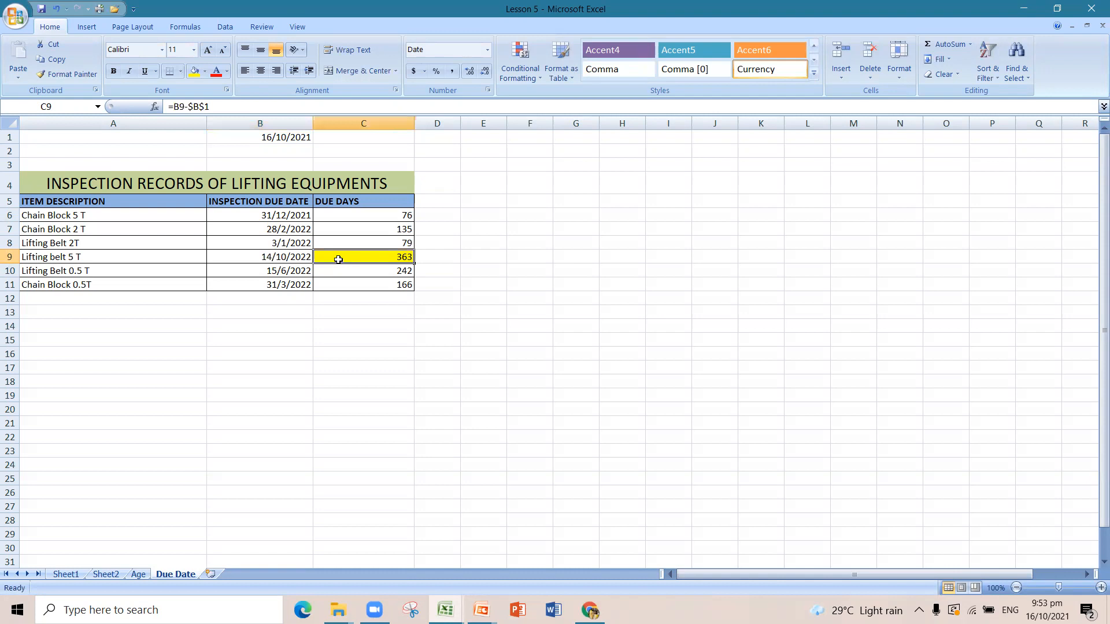
pyautogui.click(205, 73)
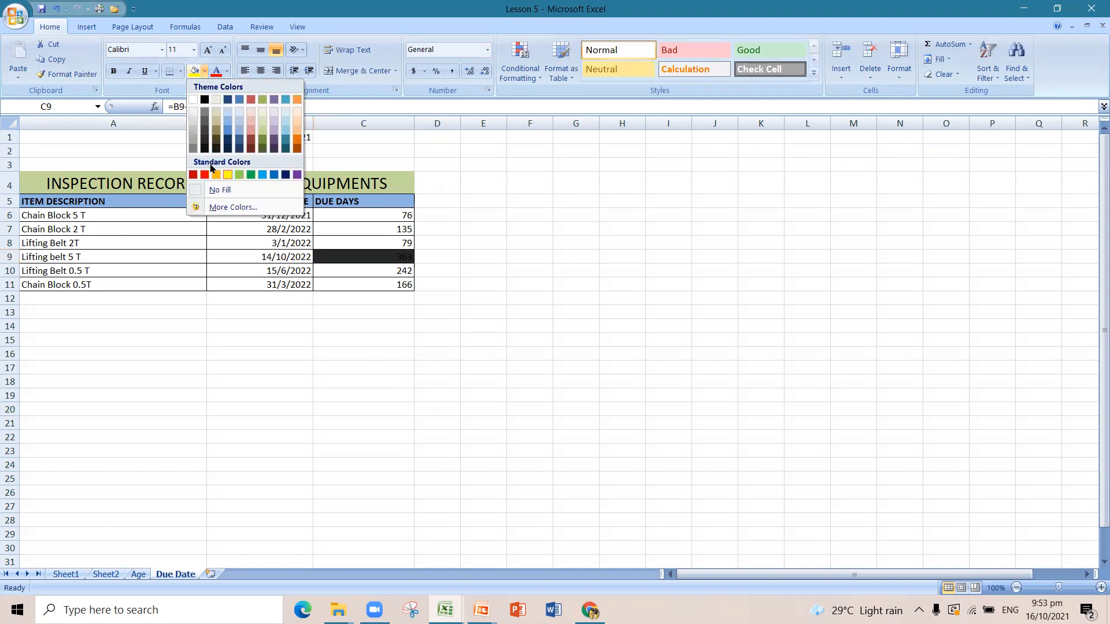
pyautogui.click(229, 192)
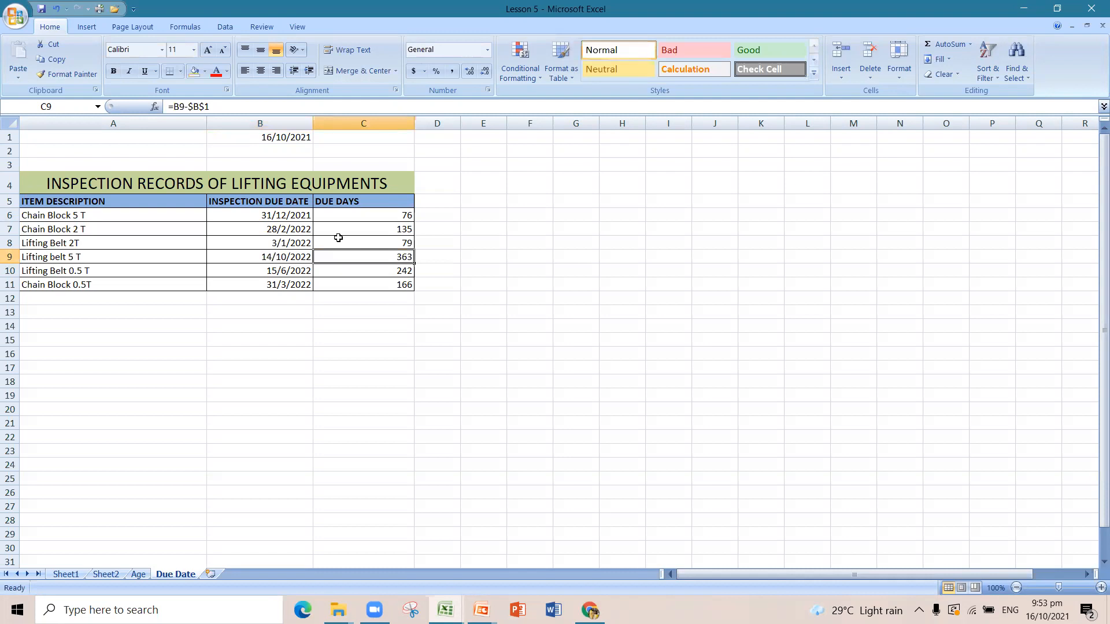
# Undo the fill removal in C9 and the due date change in B9
pyautogui.moveTo(358, 217); pyautogui.dragTo(359, 279)
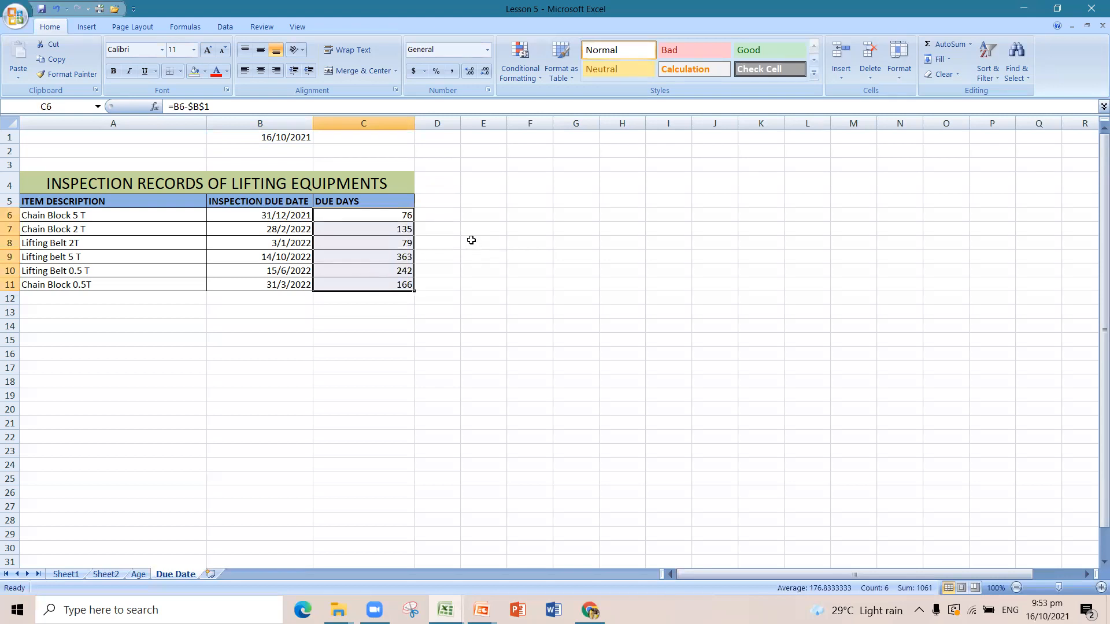
pyautogui.click(56, 8)
pyautogui.click(56, 9)
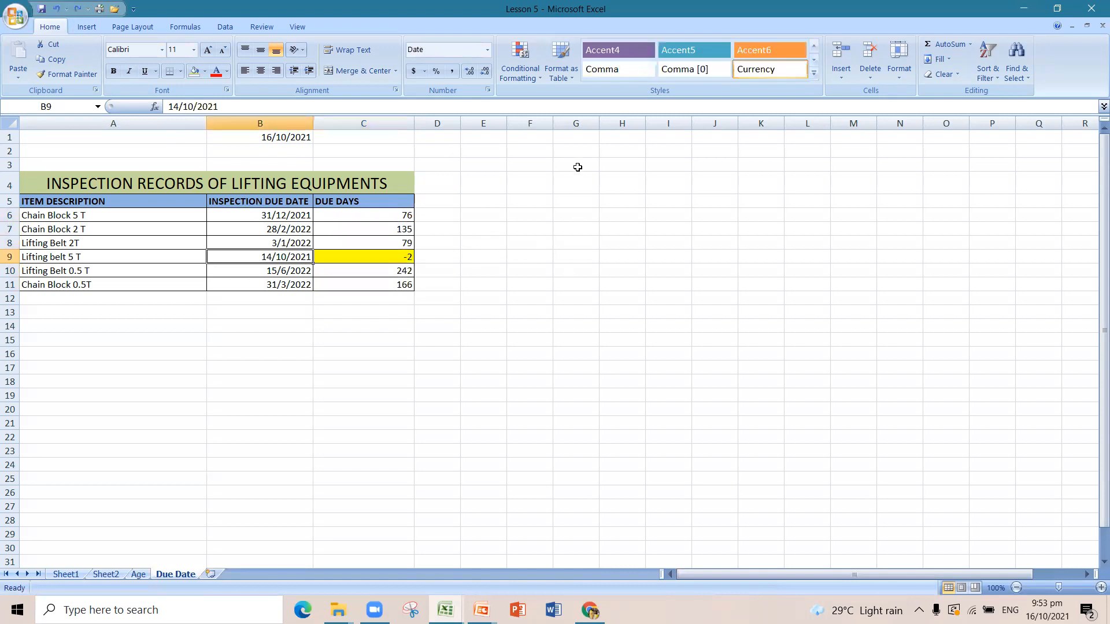
# Add a Less Than conditional format to B9 with threshold 14/10/2021 and Light Red Fill with Dark Red Text
pyautogui.click(532, 80)
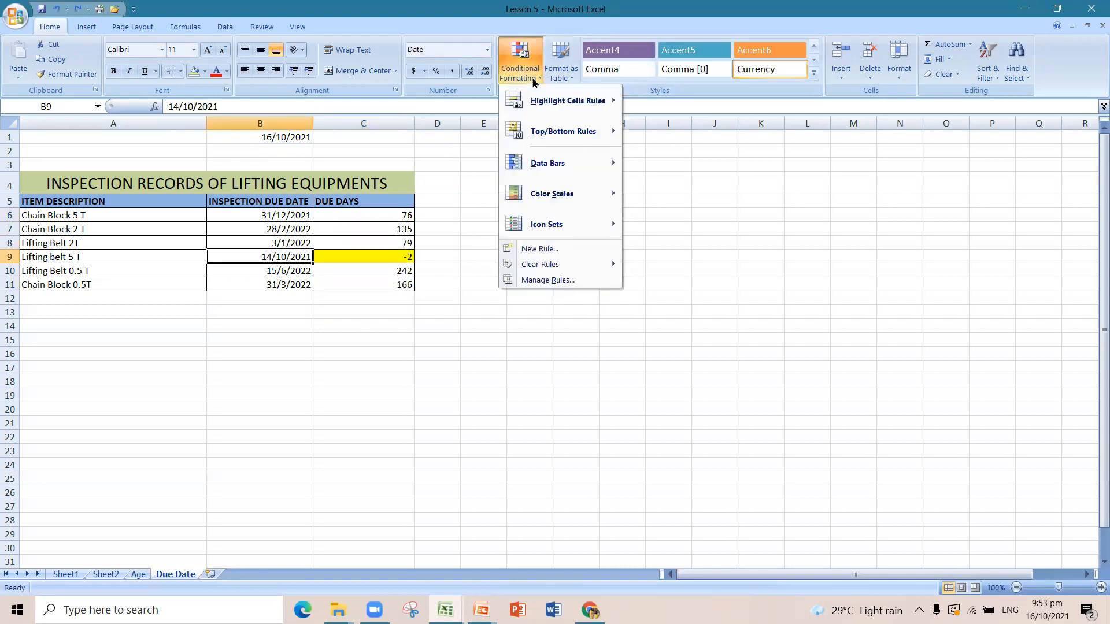
pyautogui.moveTo(543, 105)
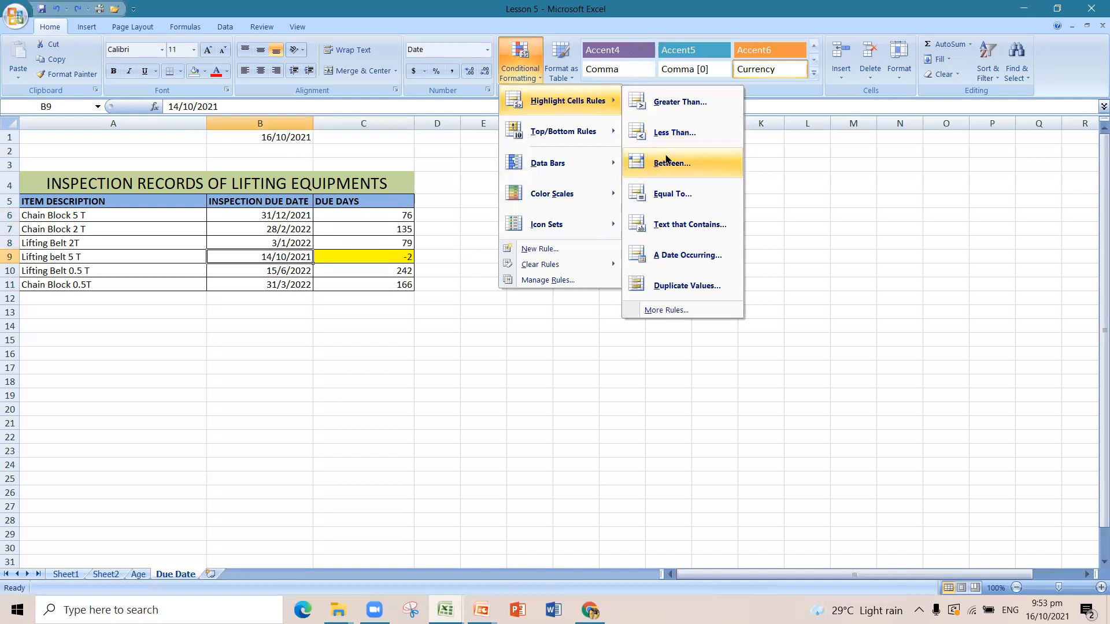
pyautogui.click(678, 142)
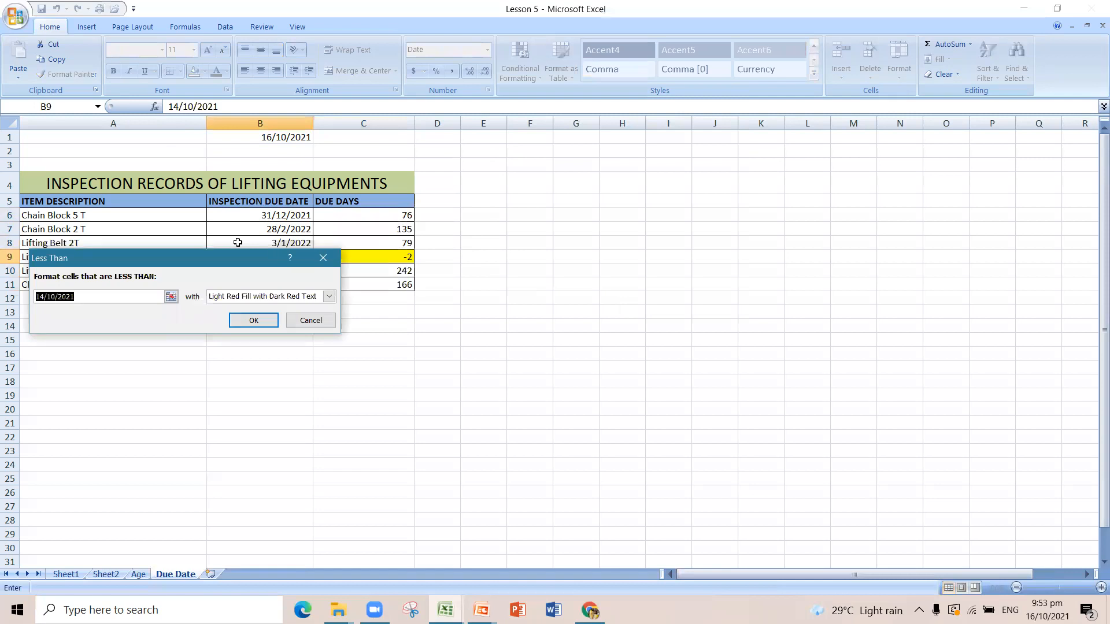
pyautogui.click(254, 318)
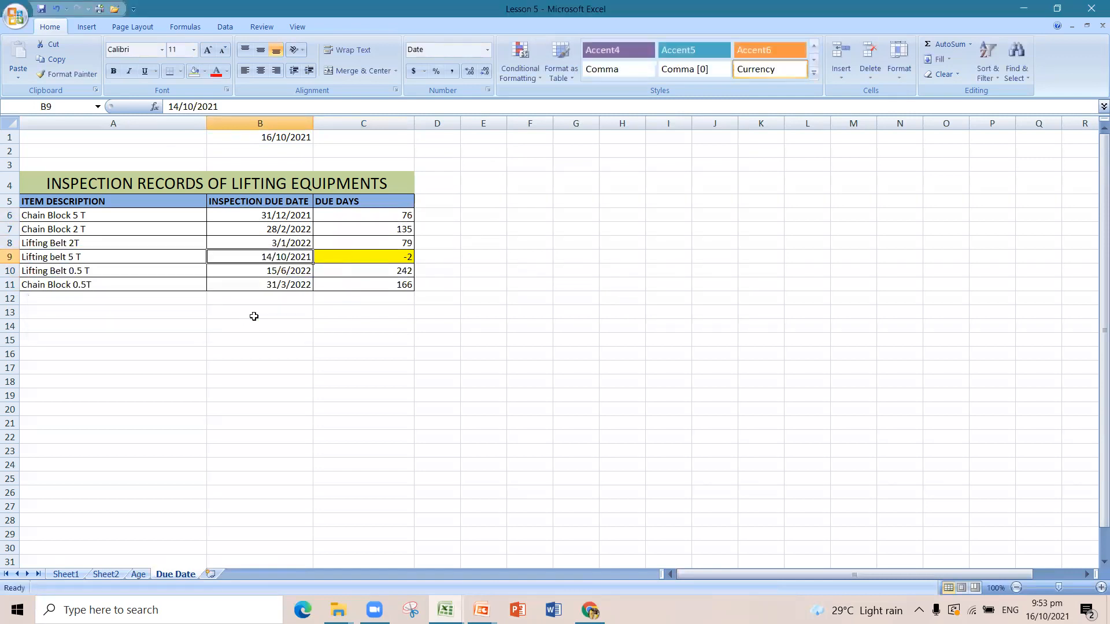
# Format Due Days cells C6:C11 that are less than 0 with Light Red Fill with Dark Red Text
pyautogui.moveTo(381, 217); pyautogui.dragTo(387, 285)
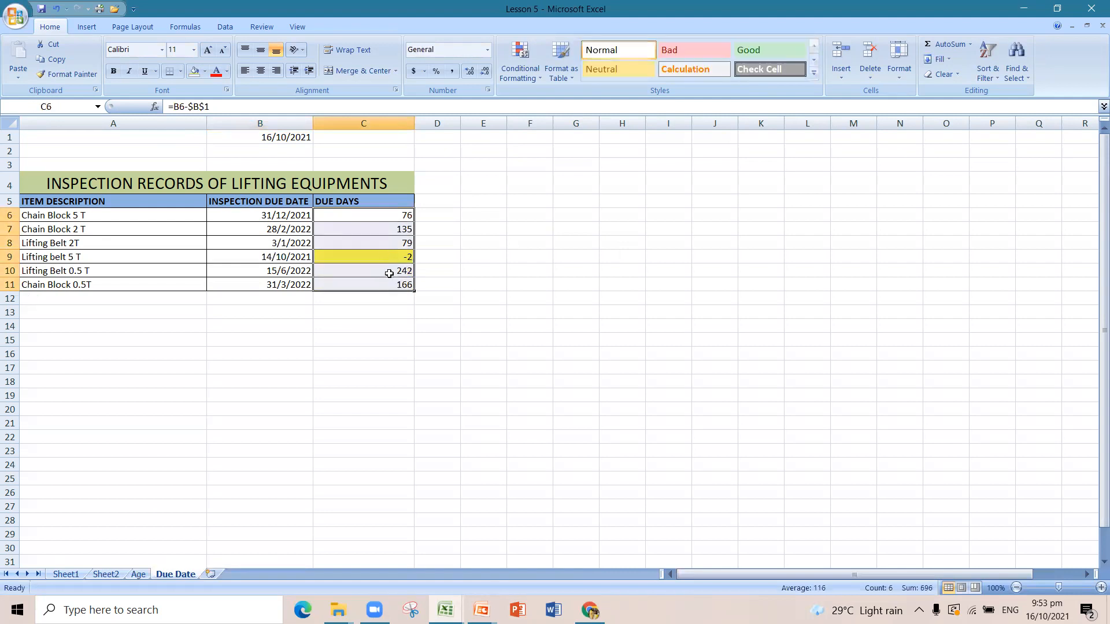
pyautogui.click(520, 87)
pyautogui.moveTo(567, 102)
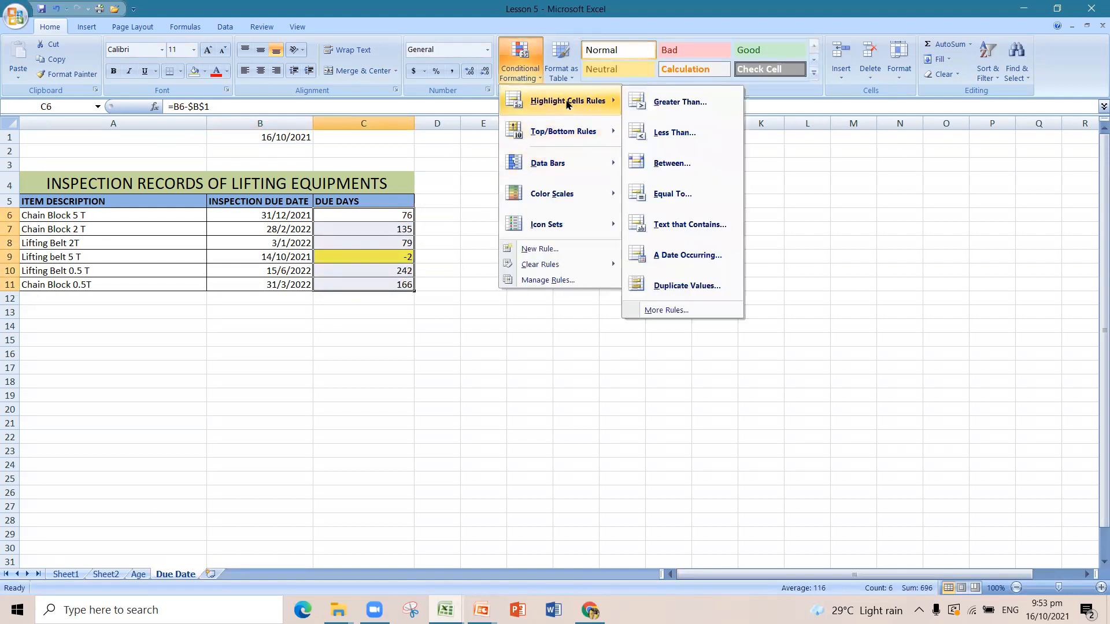
pyautogui.click(666, 128)
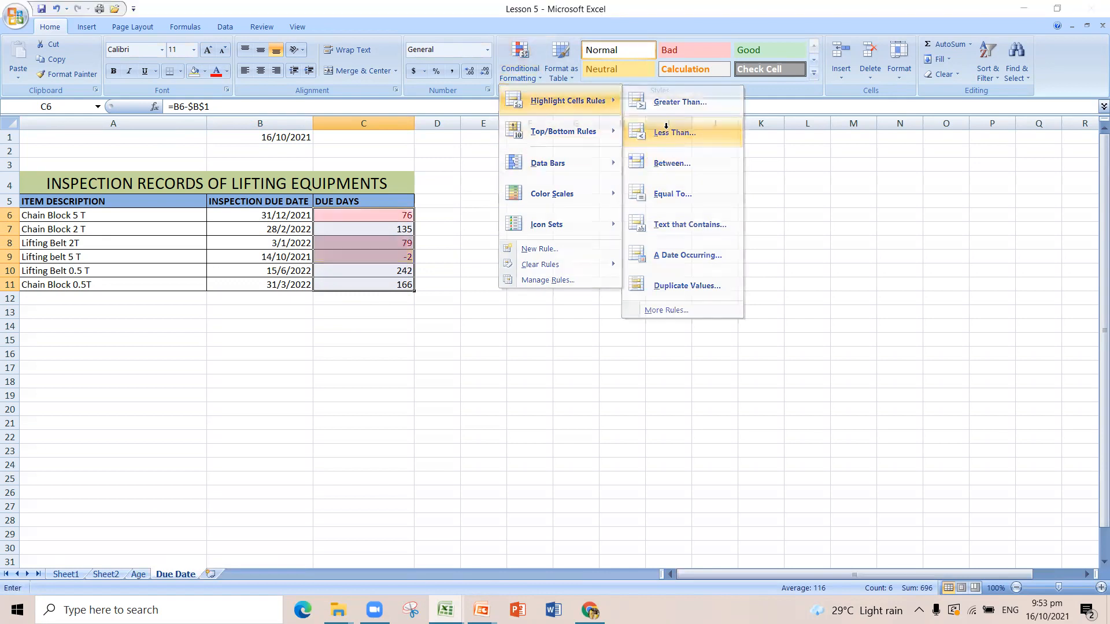
pyautogui.write('0')
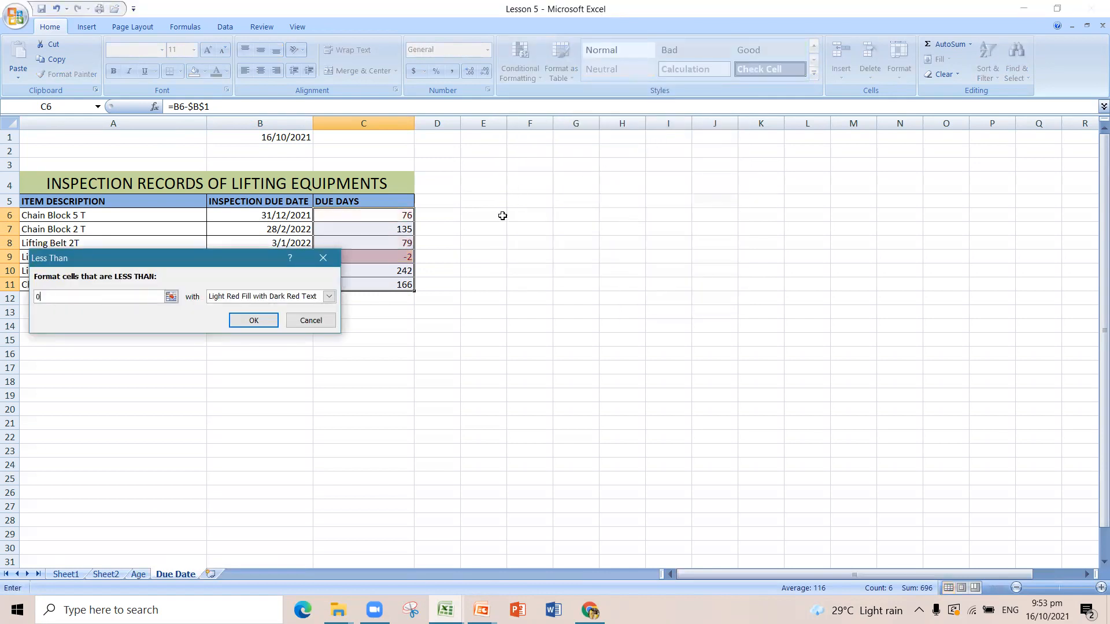
pyautogui.click(257, 319)
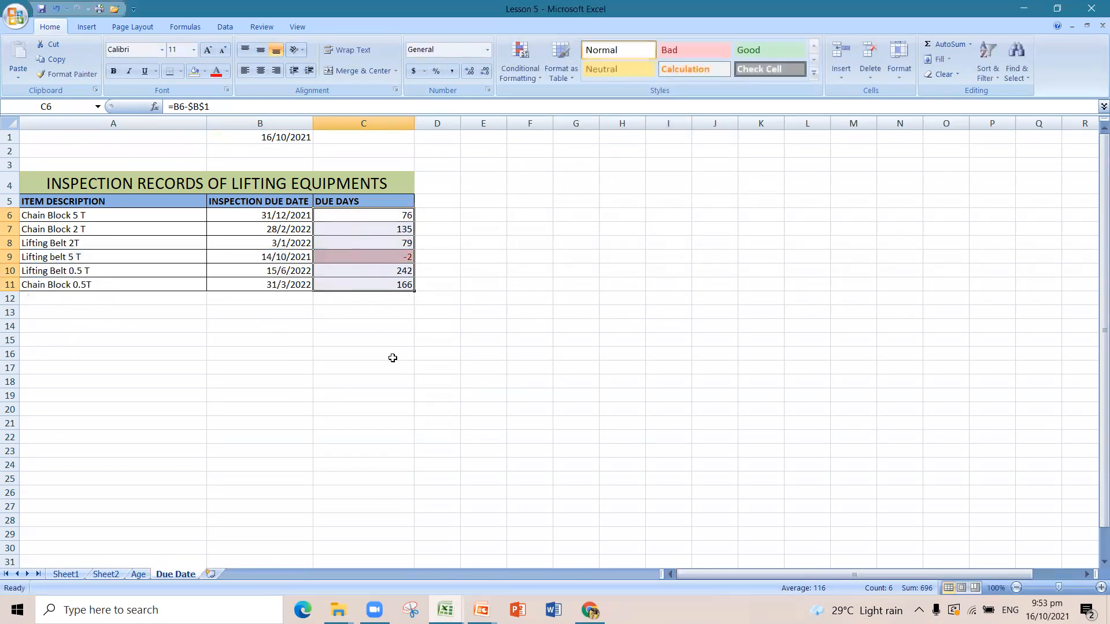
pyautogui.click(475, 368)
# Add a Less Than 0 conditional format with Light Red Fill with Dark Red Text to the empty cell E17
pyautogui.click(536, 80)
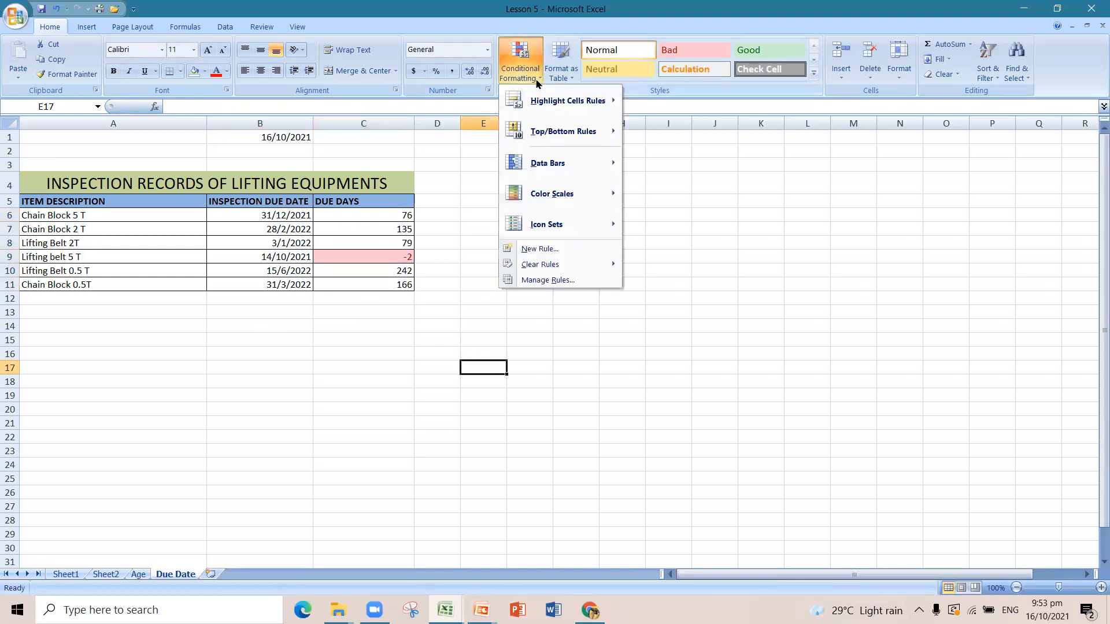
pyautogui.moveTo(555, 101)
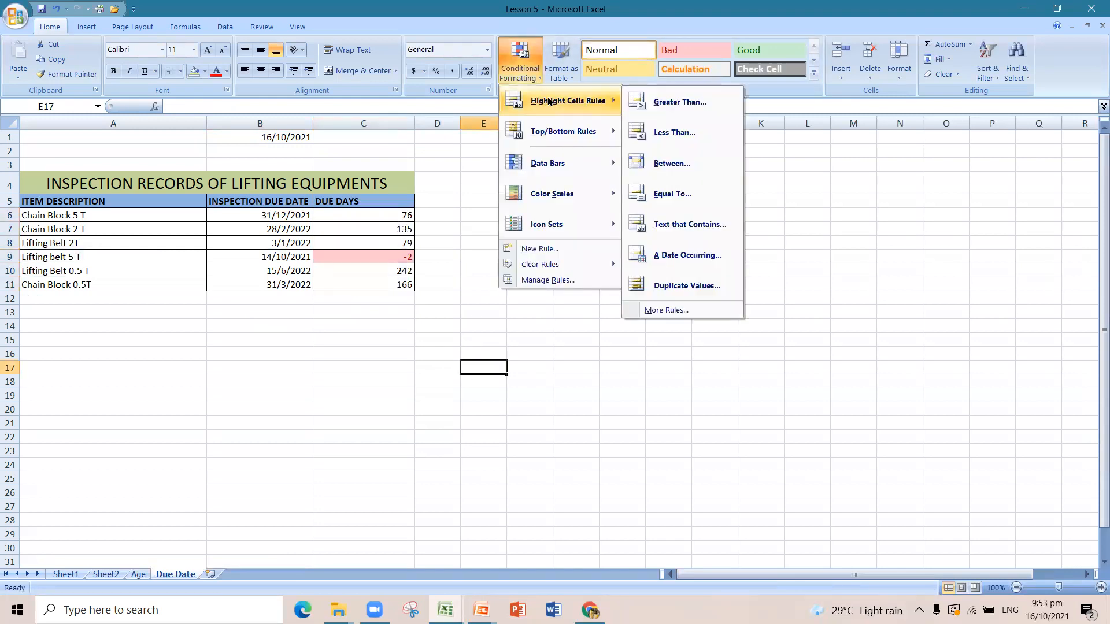
pyautogui.click(669, 134)
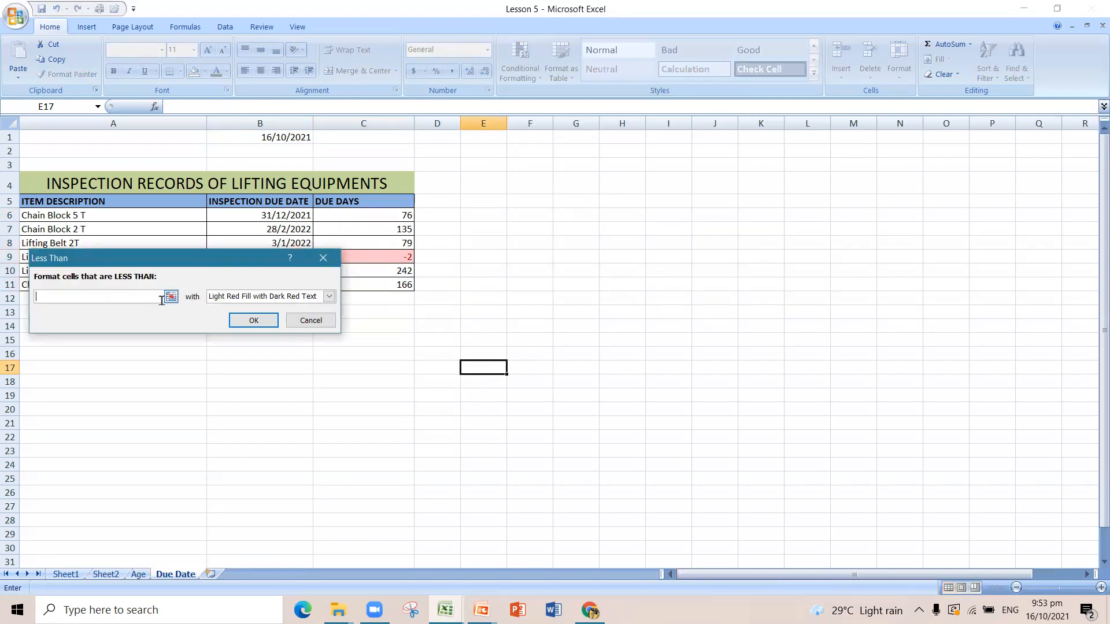
pyautogui.write('0')
pyautogui.click(255, 321)
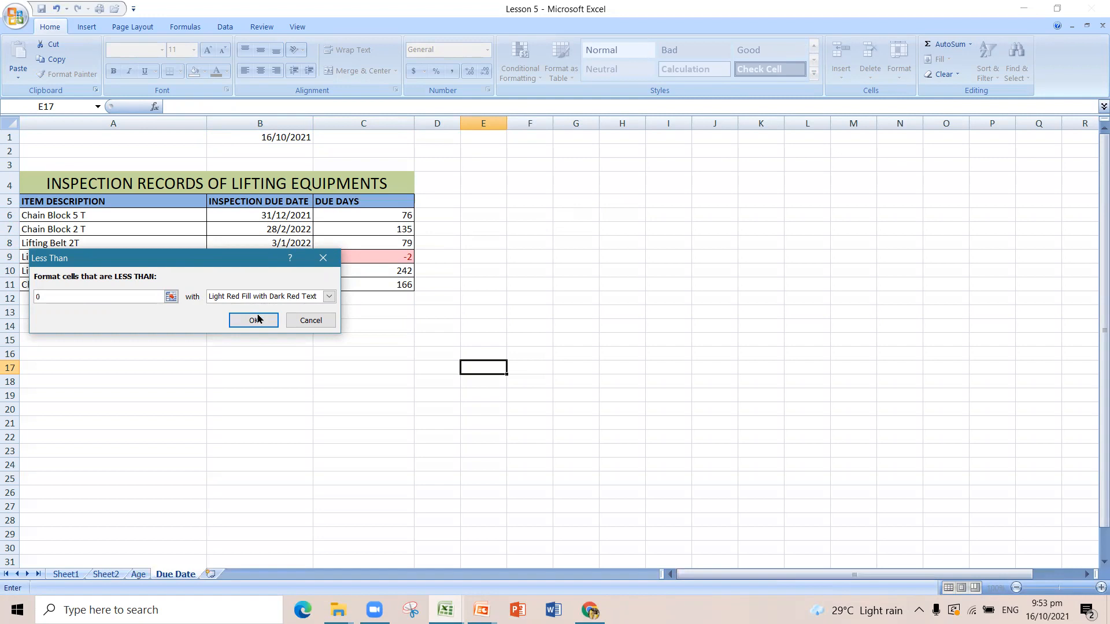
pyautogui.click(631, 301)
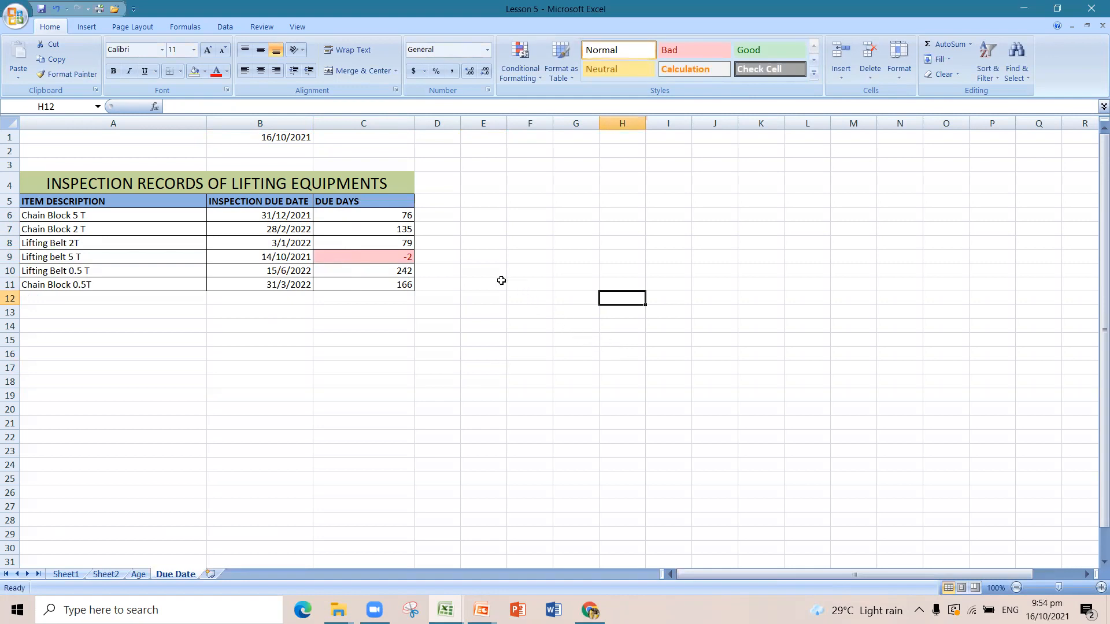
# Try to format Due Days cells C6:C11 that are less than 100 with Yellow Fill with Dark Yellow Text
pyautogui.moveTo(399, 217); pyautogui.dragTo(397, 286)
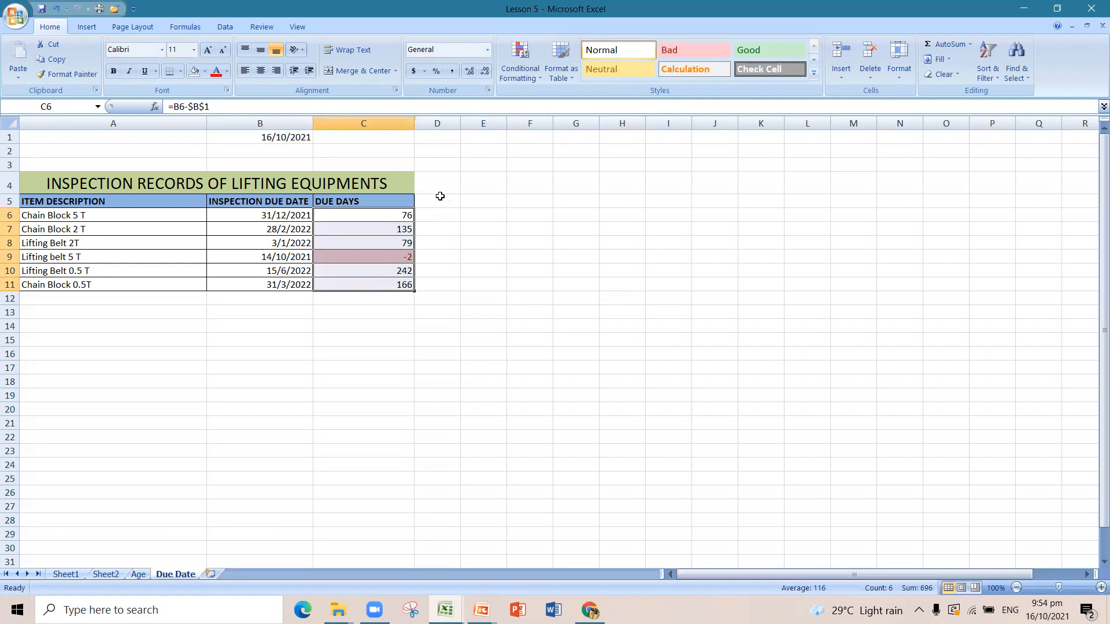
pyautogui.click(534, 78)
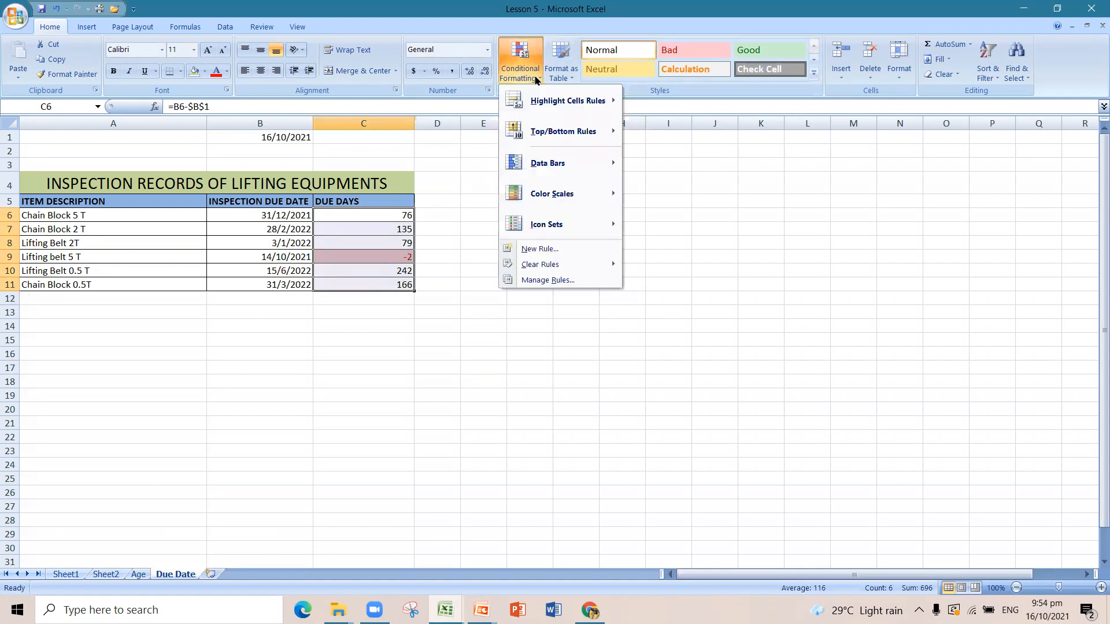
pyautogui.moveTo(578, 101)
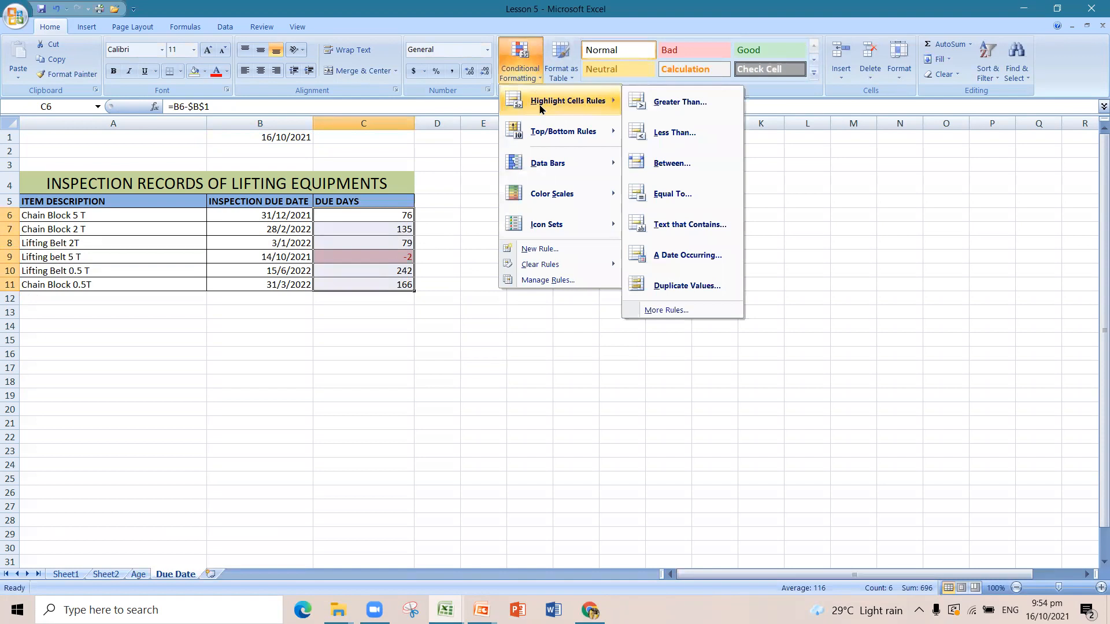
pyautogui.click(688, 139)
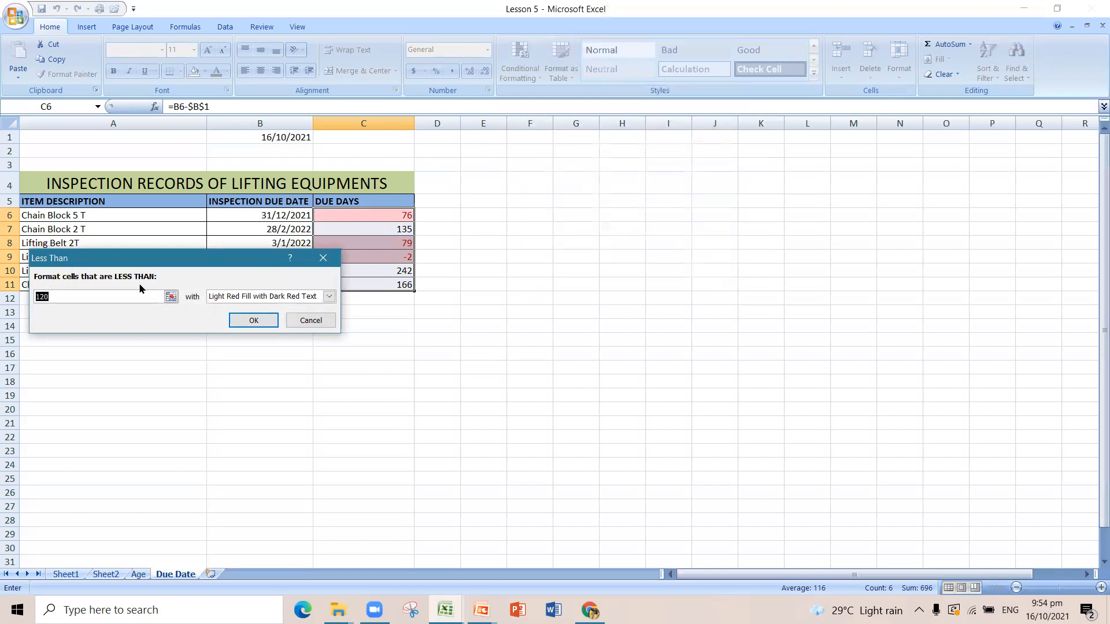
pyautogui.write('100')
pyautogui.click(329, 297)
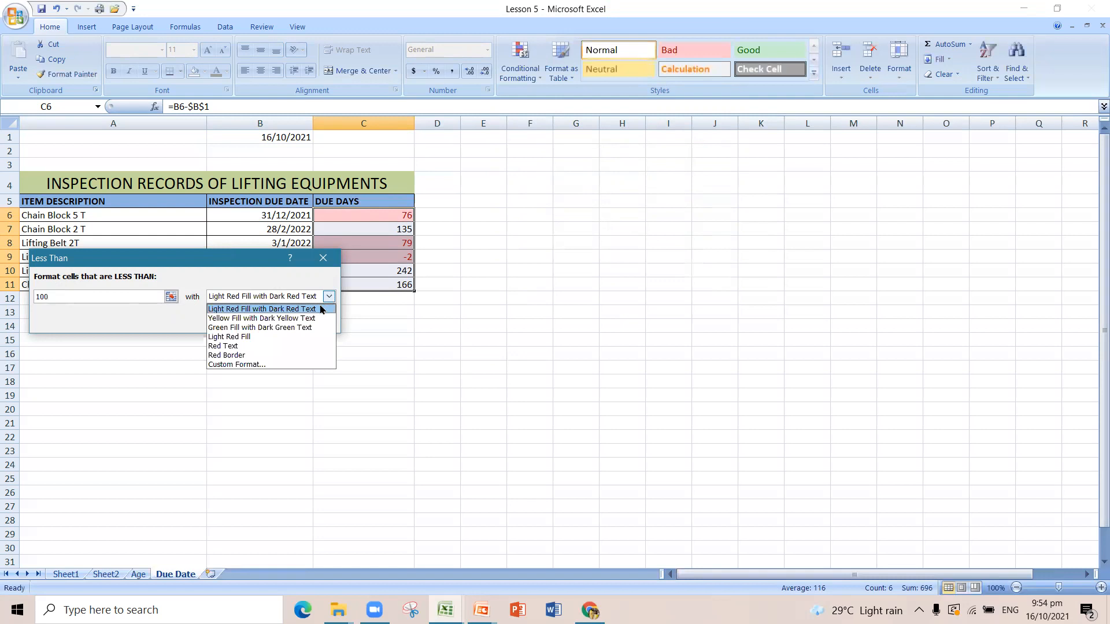
pyautogui.click(304, 321)
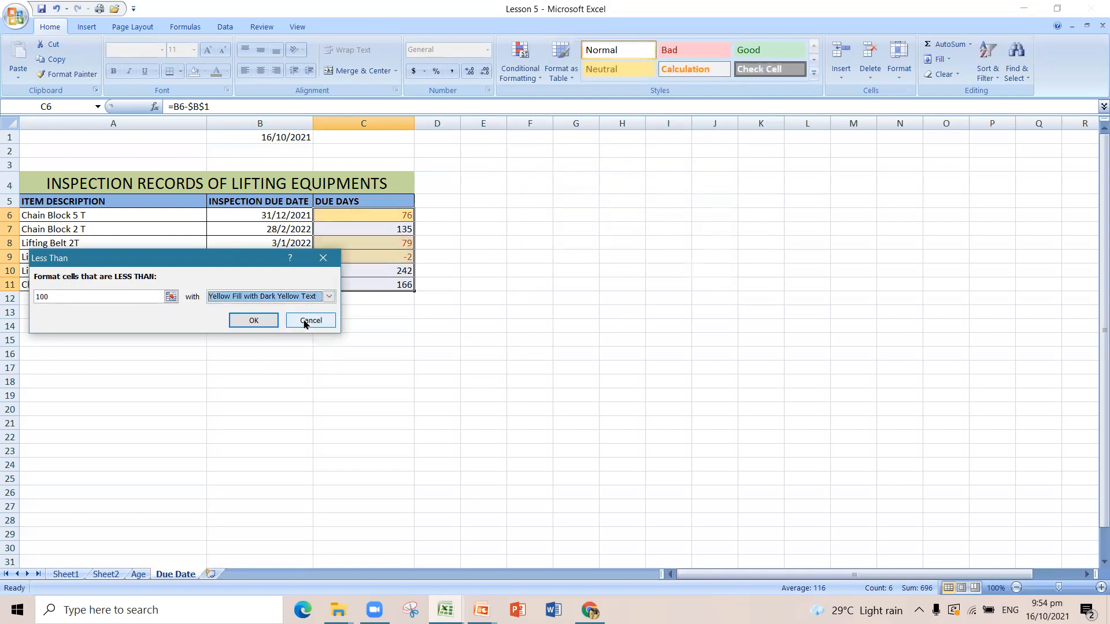
pyautogui.click(259, 320)
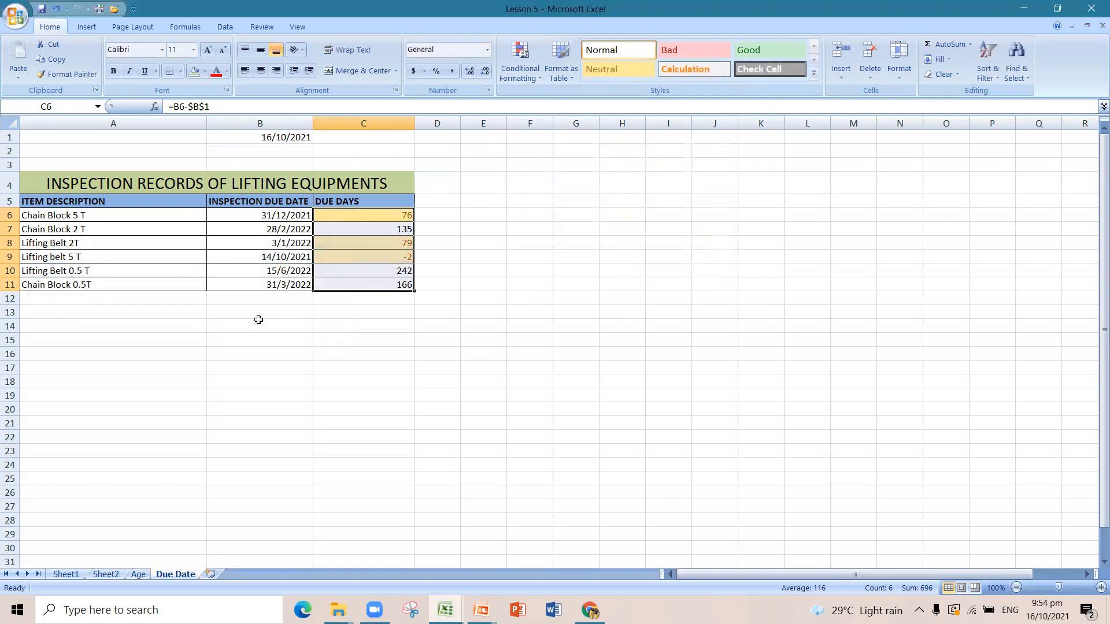
pyautogui.click(348, 339)
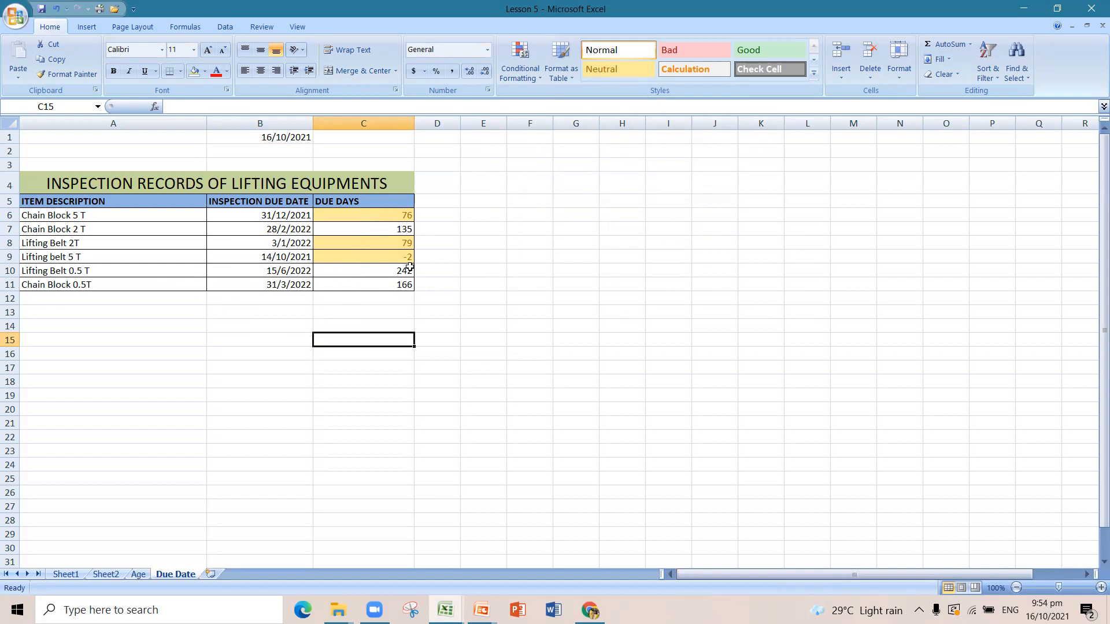
# Undo the yellow less-than-100 conditional format on the Due Days cells
pyautogui.click(539, 80)
pyautogui.moveTo(570, 101)
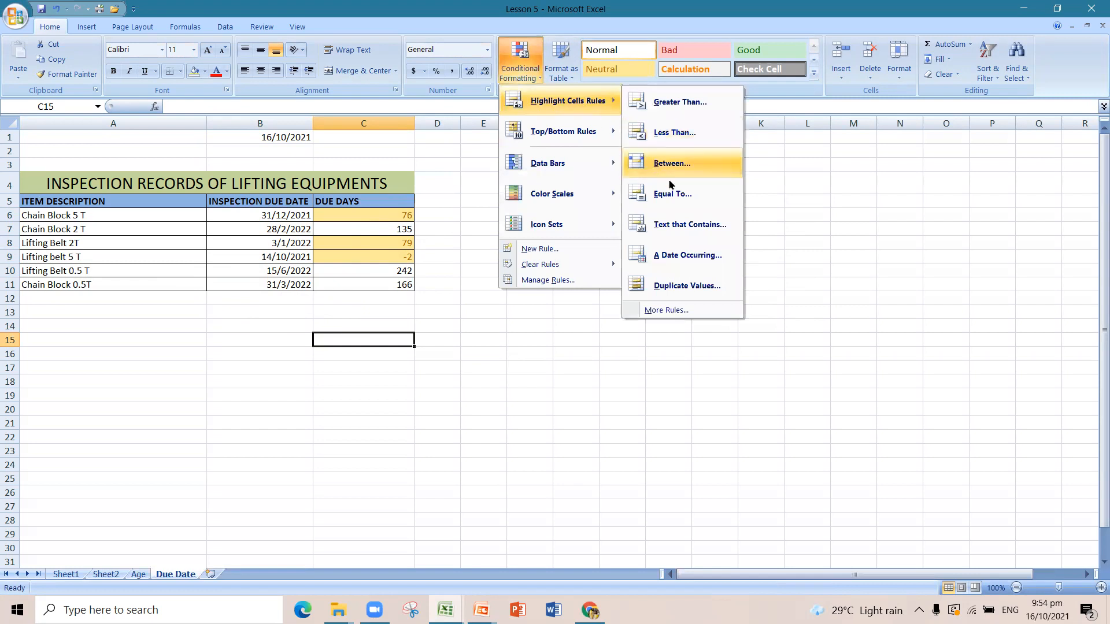
pyautogui.click(56, 9)
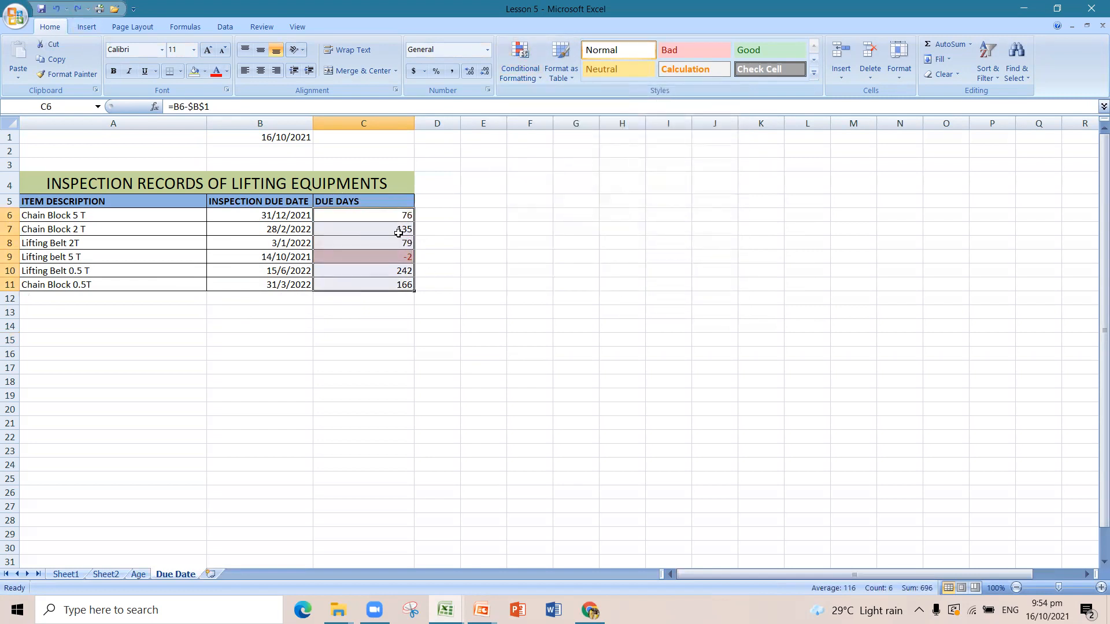
pyautogui.click(375, 299)
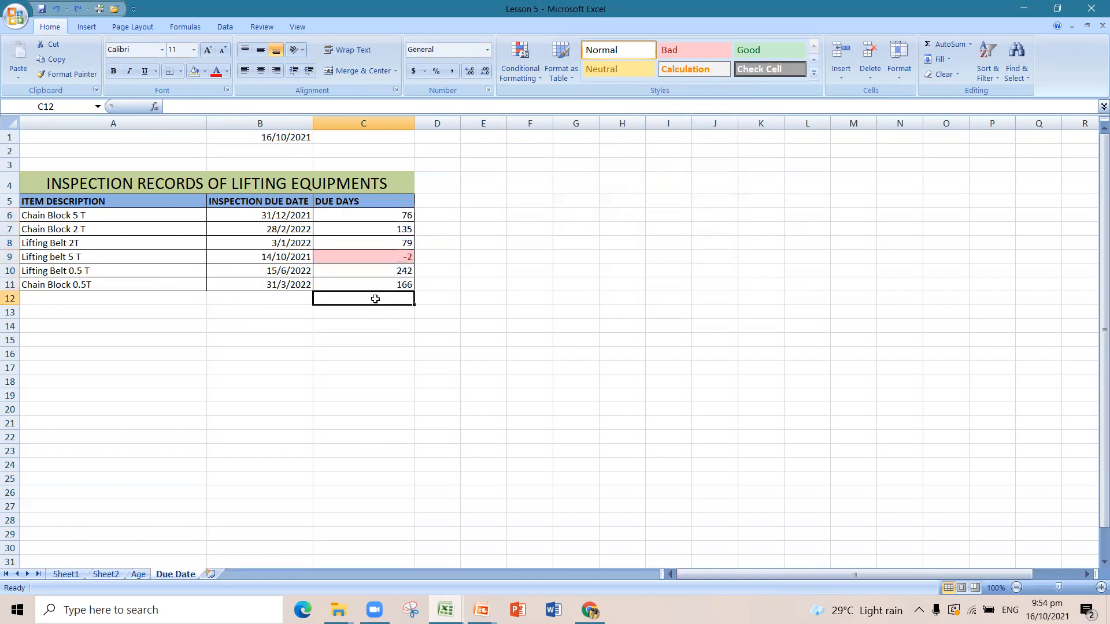
pyautogui.click(396, 258)
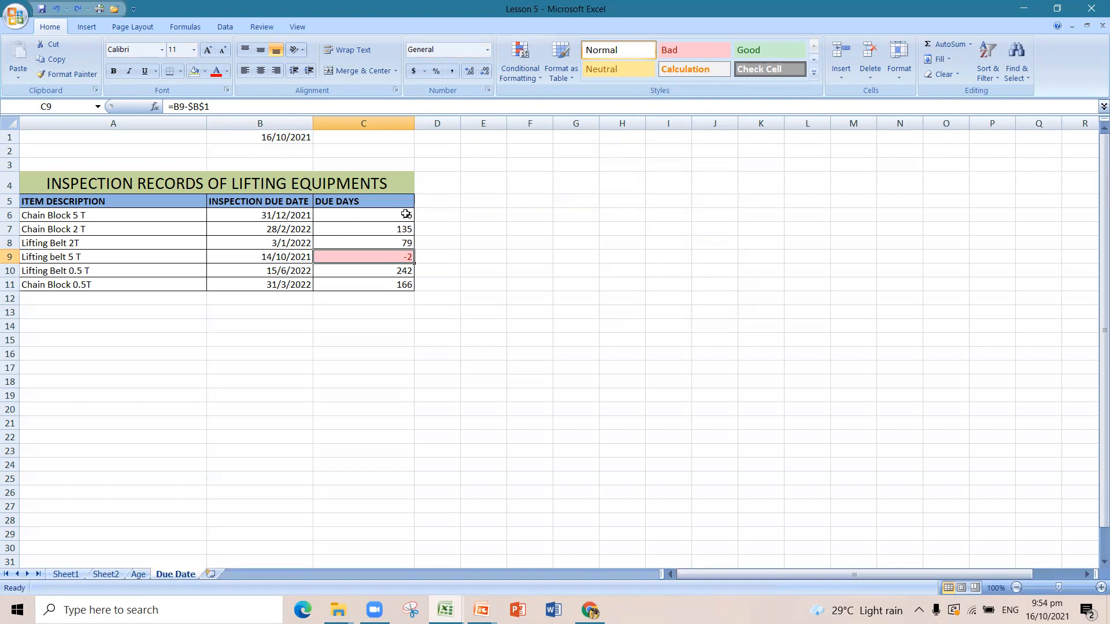
# Format Due Days cells C6:C11 that are between 1 and 100 with Yellow Fill with Dark Yellow Text
pyautogui.moveTo(406, 214); pyautogui.dragTo(408, 283)
pyautogui.click(520, 71)
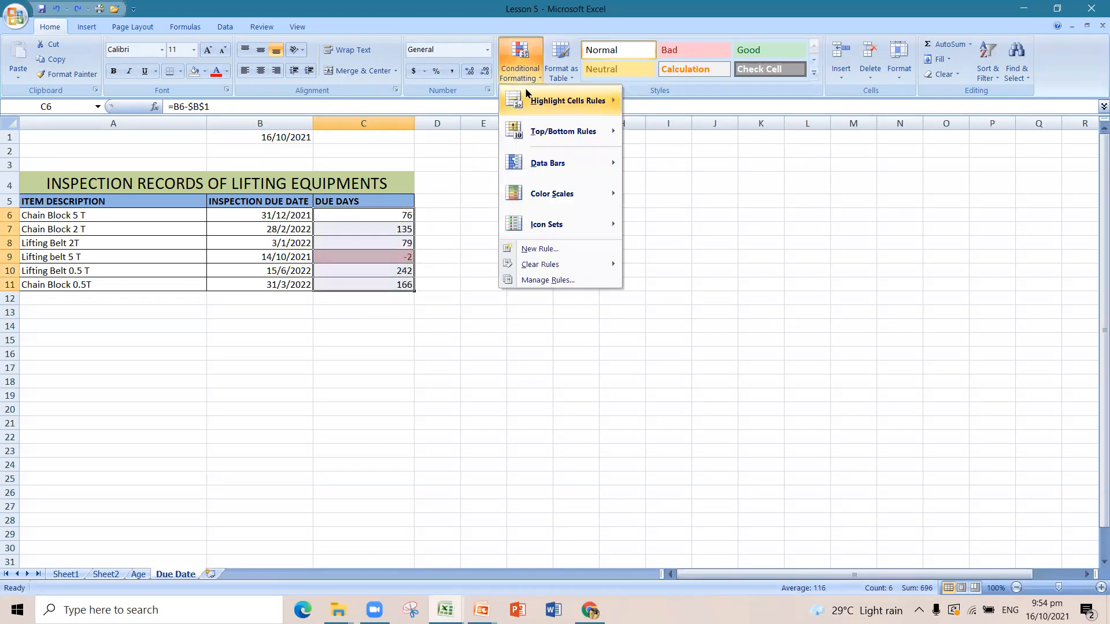
pyautogui.moveTo(551, 103)
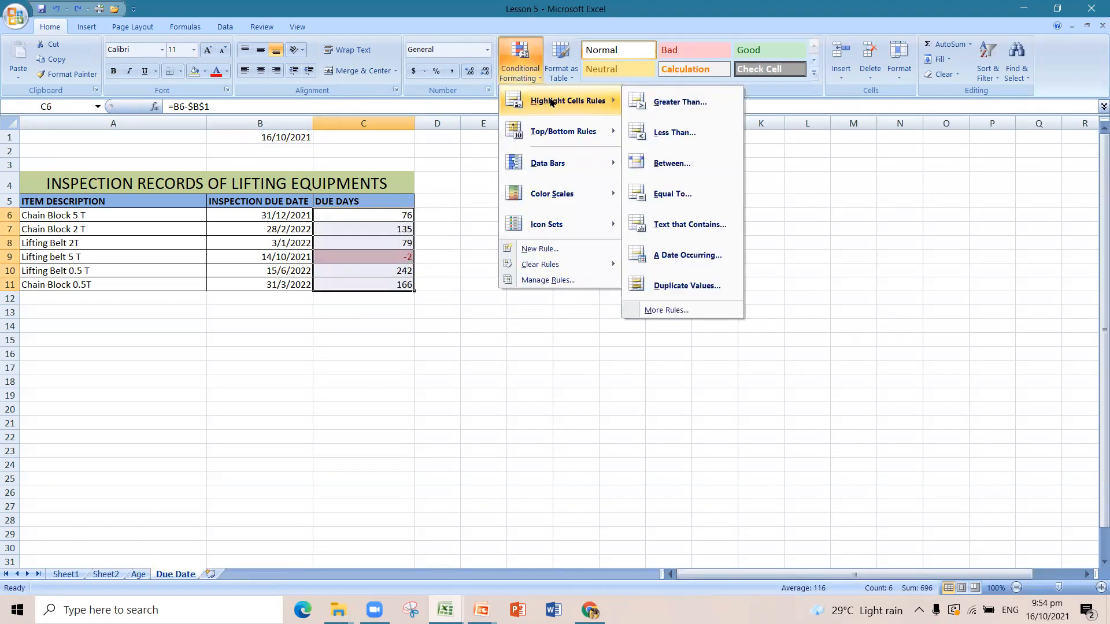
pyautogui.click(671, 163)
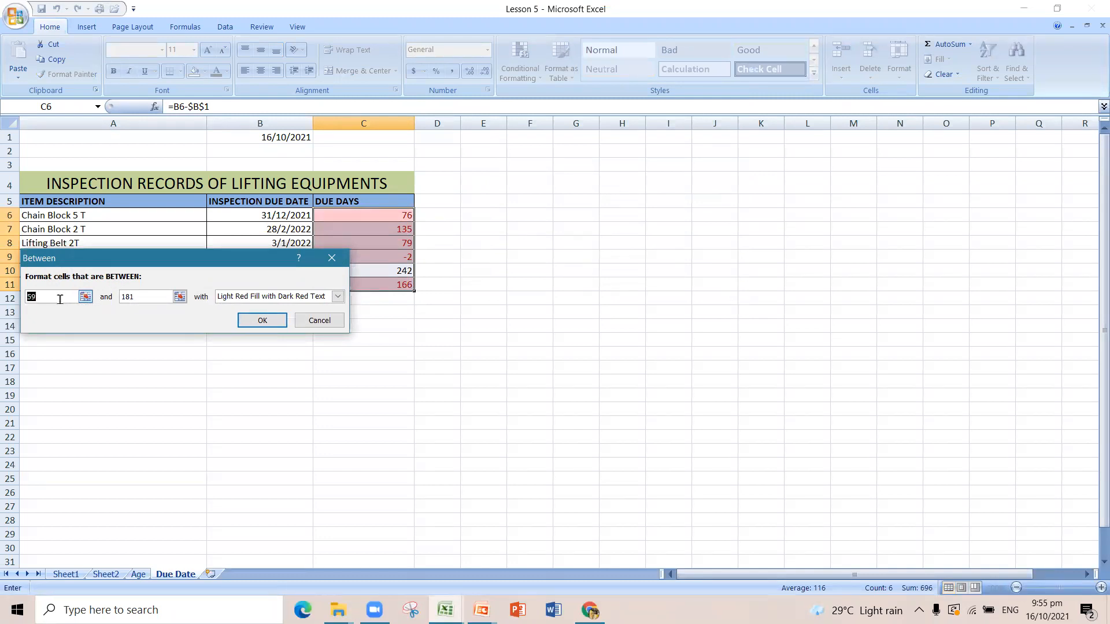
pyautogui.write('1')
pyautogui.press('Tab')
pyautogui.write('100')
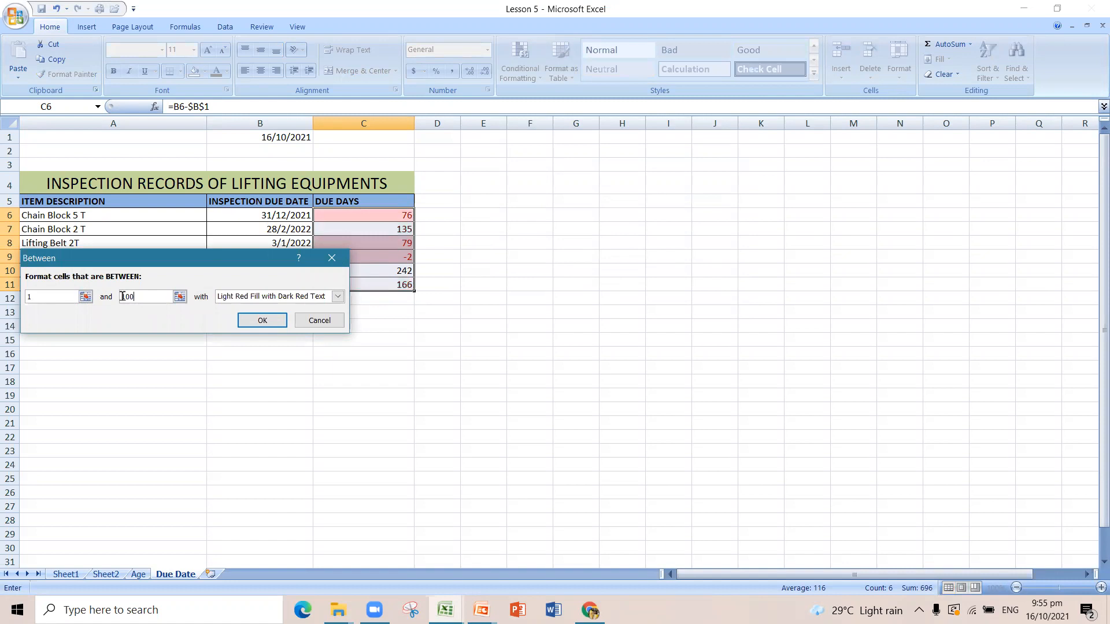
pyautogui.click(294, 297)
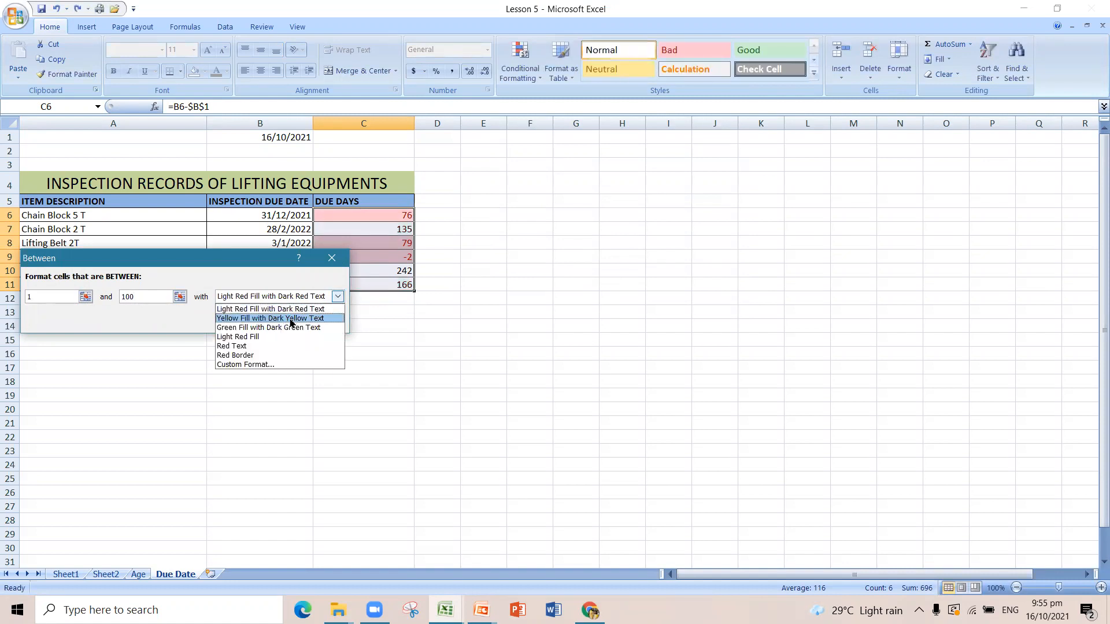
pyautogui.click(291, 318)
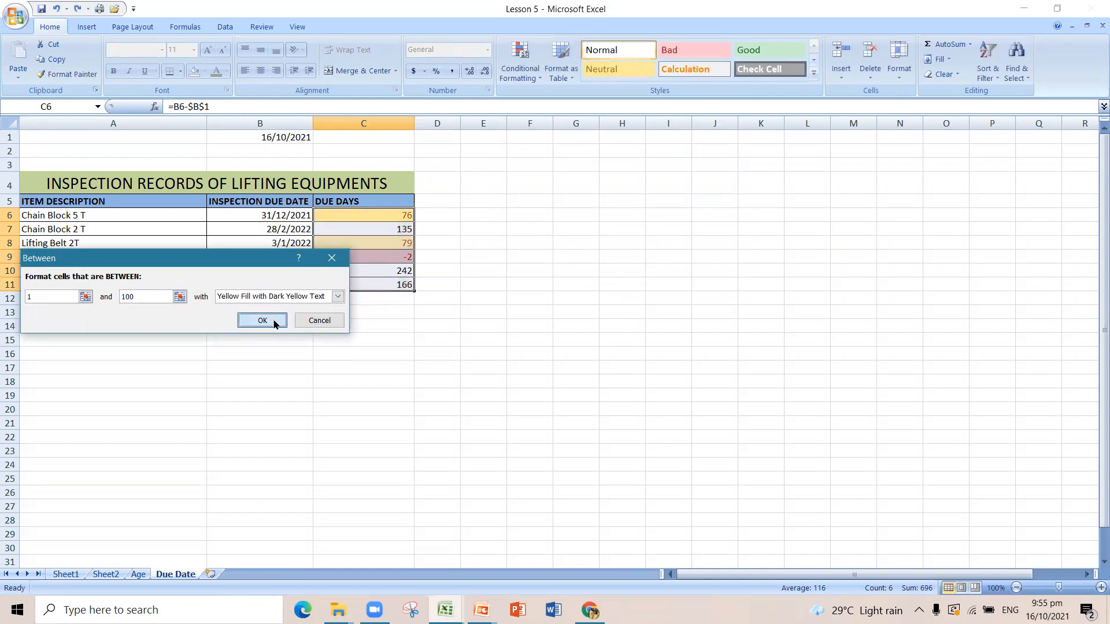
pyautogui.click(274, 319)
pyautogui.click(366, 382)
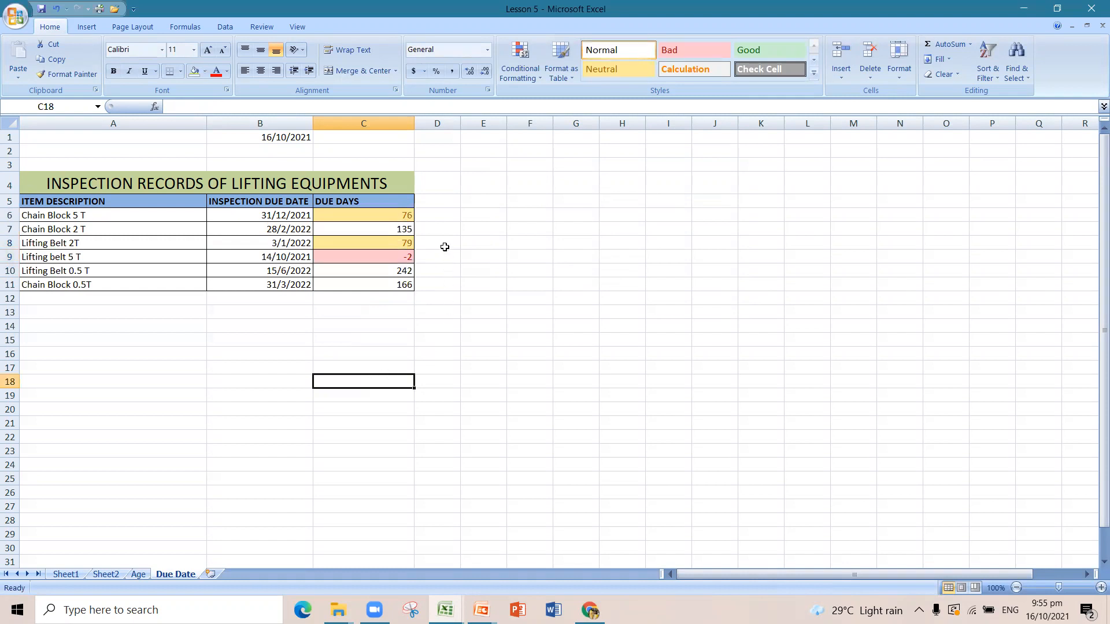
pyautogui.click(408, 256)
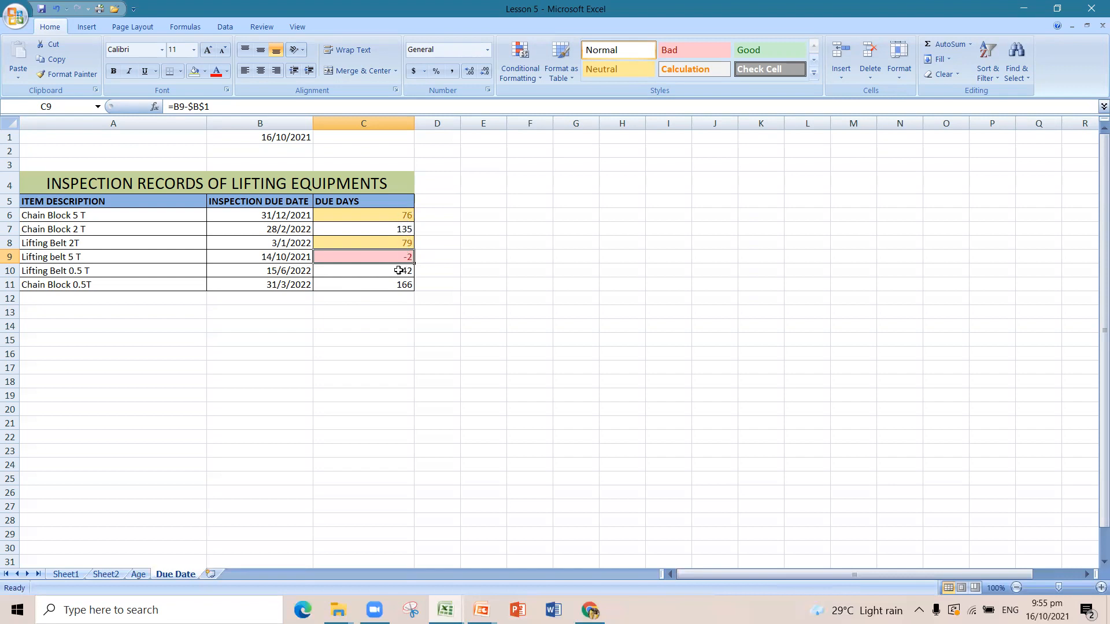
pyautogui.click(406, 217)
pyautogui.click(405, 241)
pyautogui.click(415, 218)
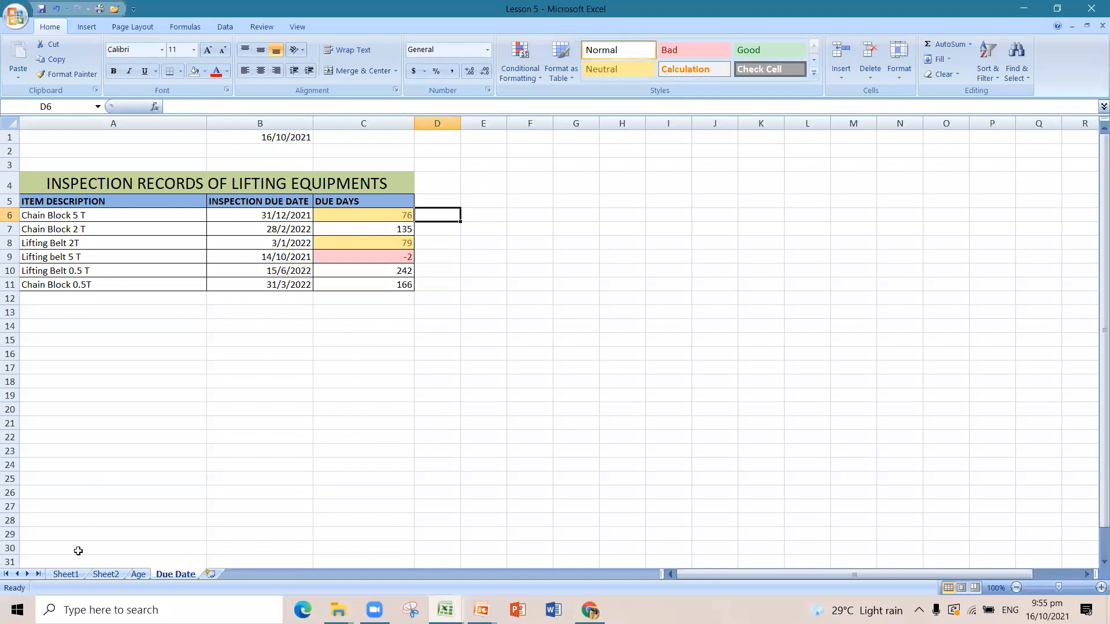
# Copy the three colour-highlighted dates in E7:E9 of Sheet1 to the empty cells starting at E28
pyautogui.click(76, 574)
pyautogui.scroll(-4, 270, 465)
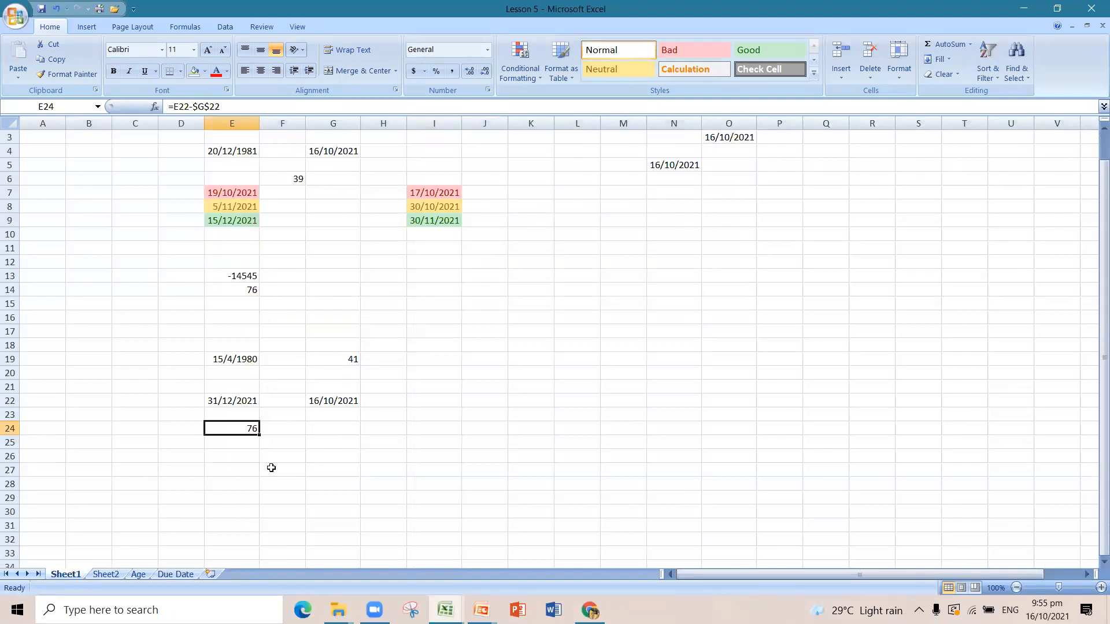
pyautogui.scroll(4, 271, 464)
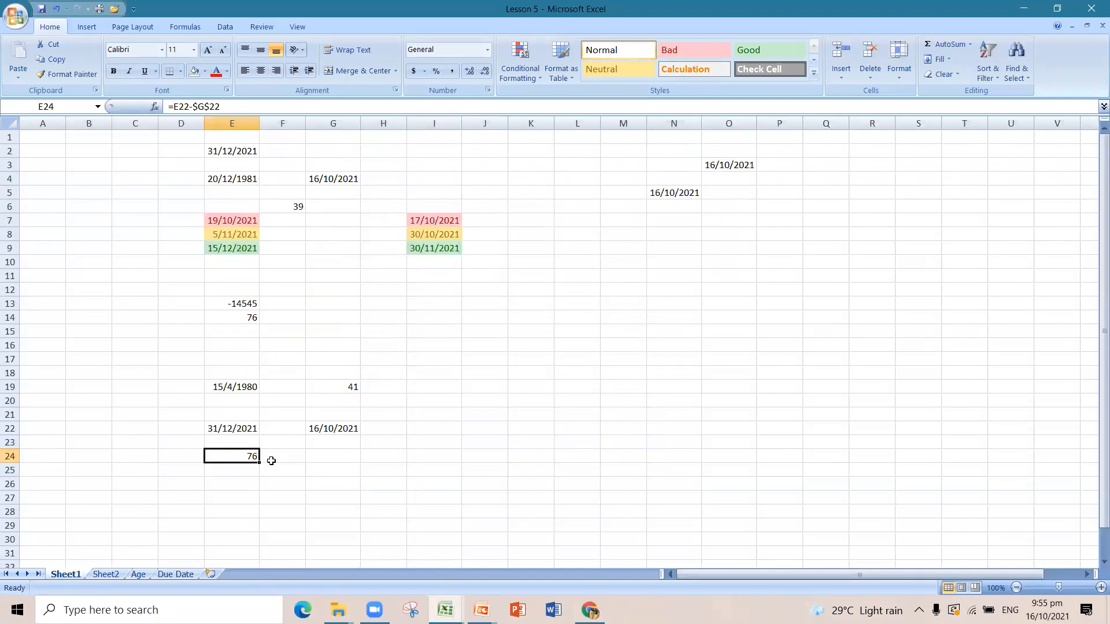
pyautogui.scroll(-2, 274, 438)
pyautogui.scroll(-2, 241, 427)
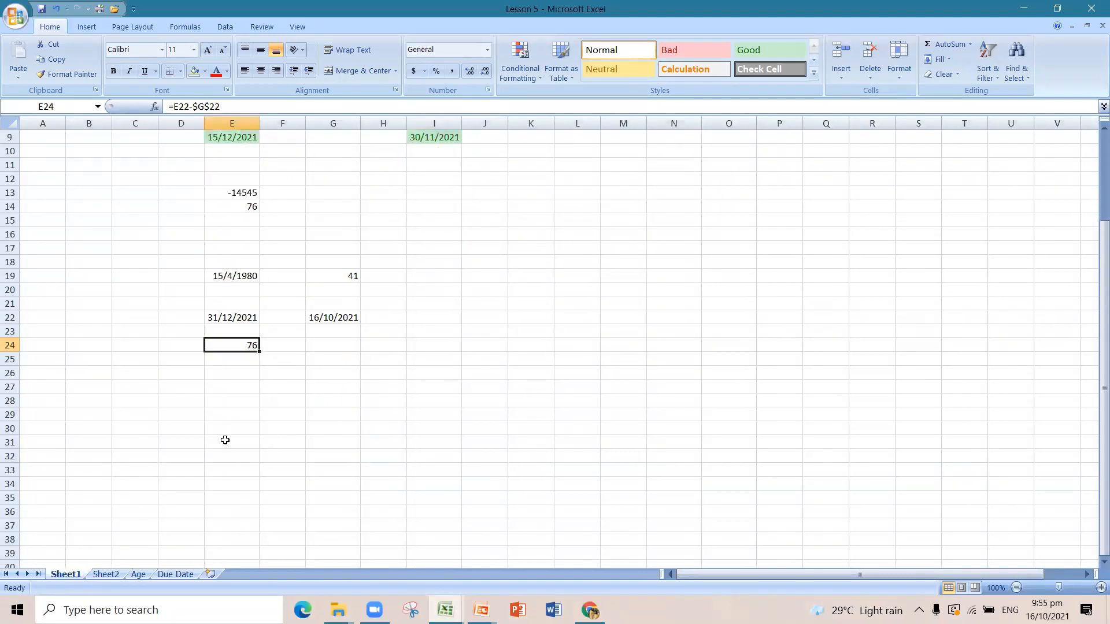
pyautogui.click(240, 399)
pyautogui.click(240, 374)
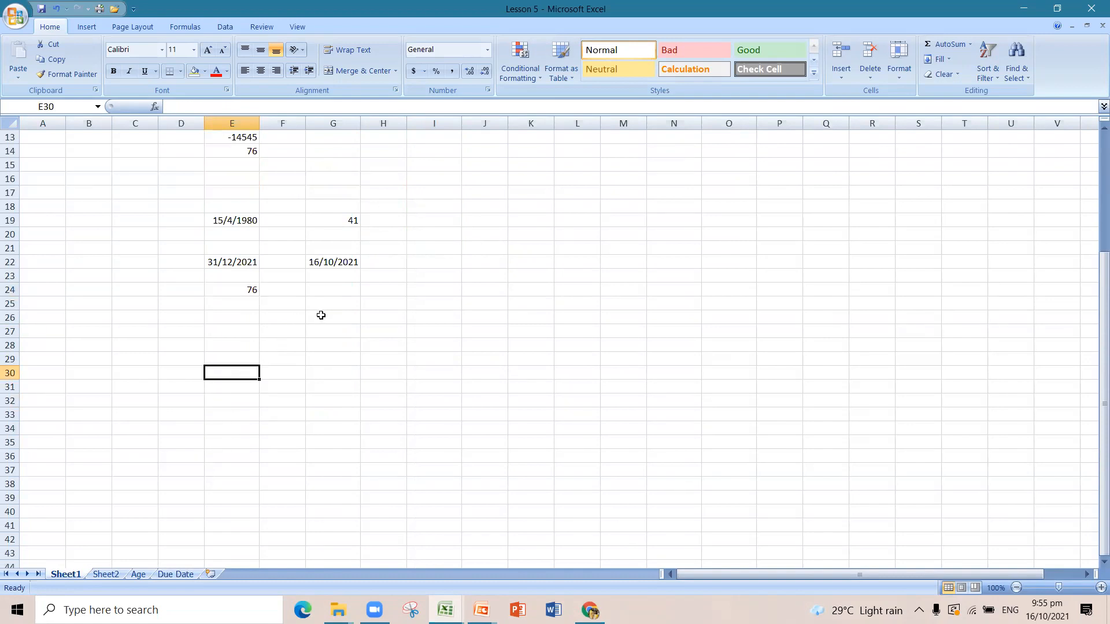
pyautogui.scroll(3, 318, 312)
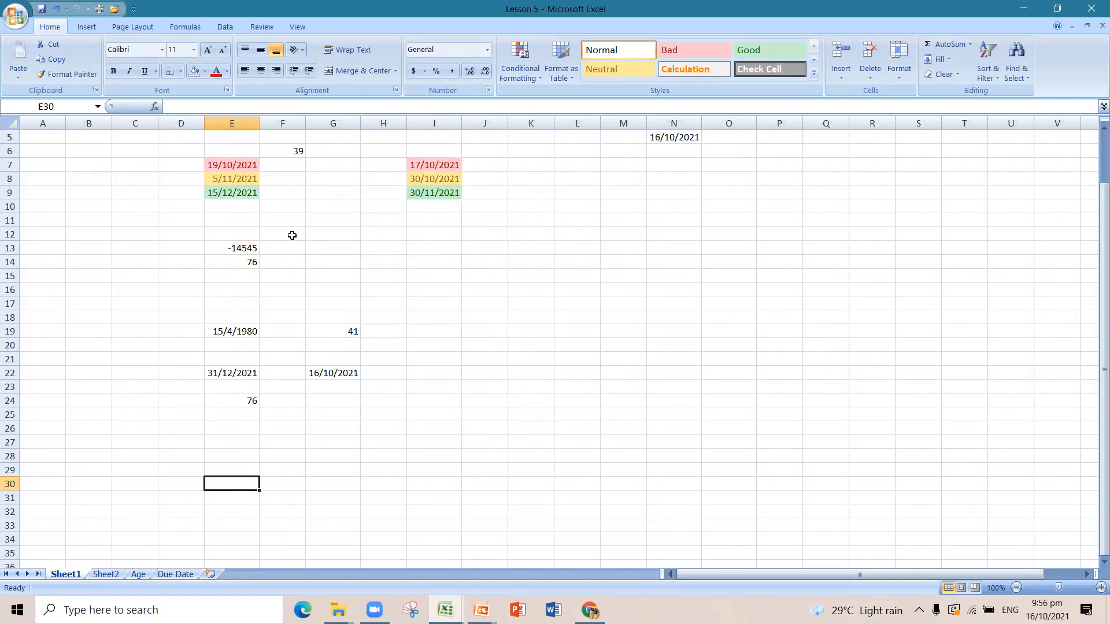
pyautogui.moveTo(243, 170); pyautogui.dragTo(242, 189)
pyautogui.hotkey('ctrl', 'c')
pyautogui.click(234, 456)
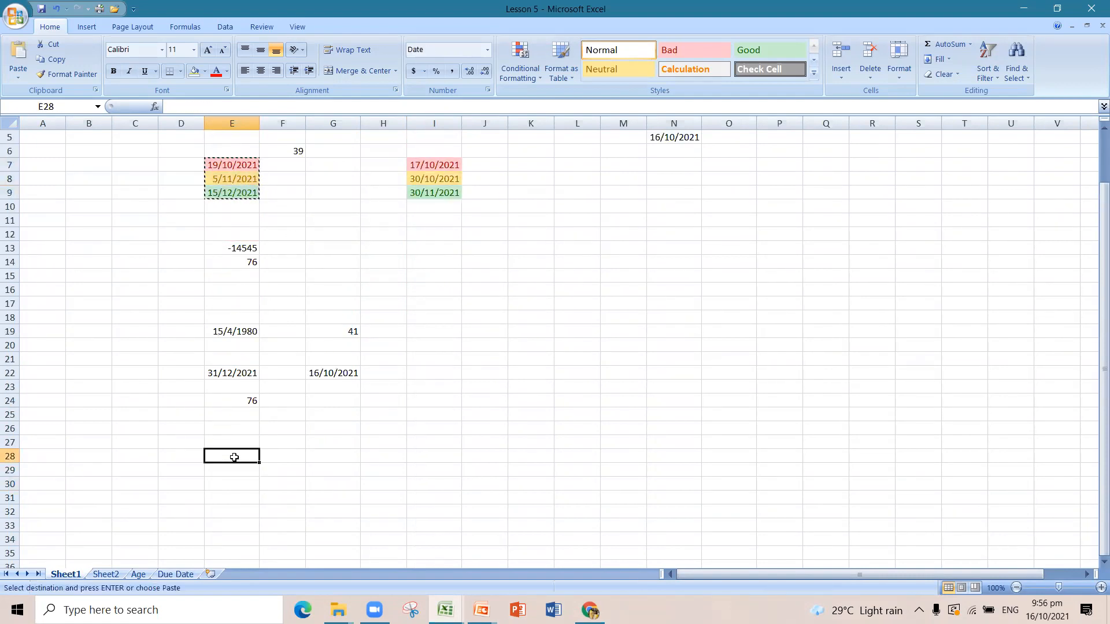
pyautogui.hotkey('ctrl', 'v')
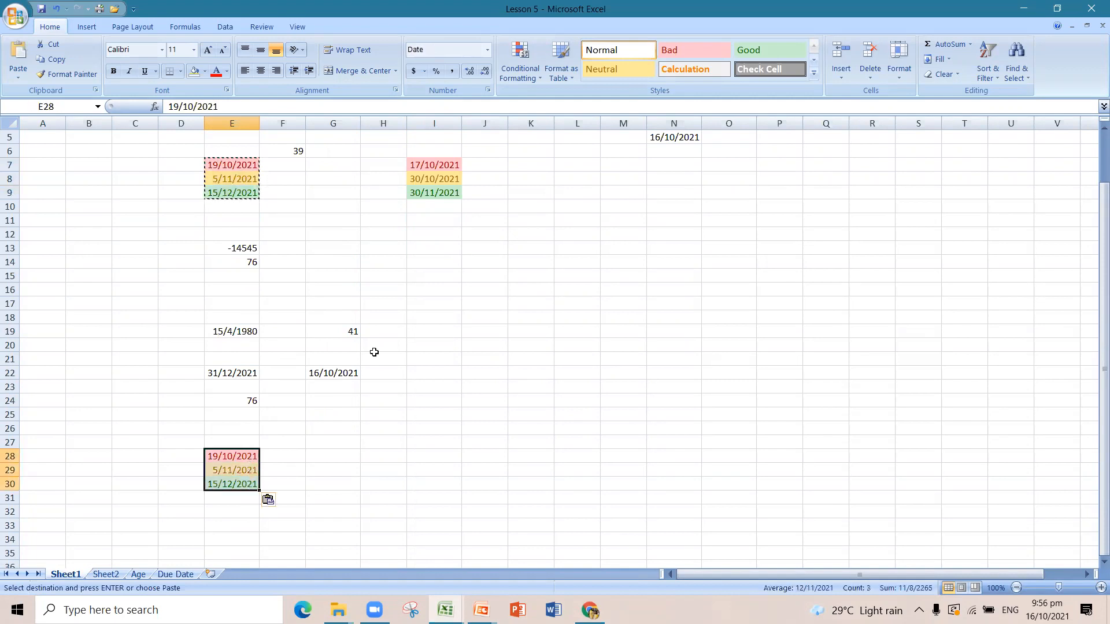
# Clear the conditional formatting rules from the copied dates in E28:E30
pyautogui.click(521, 76)
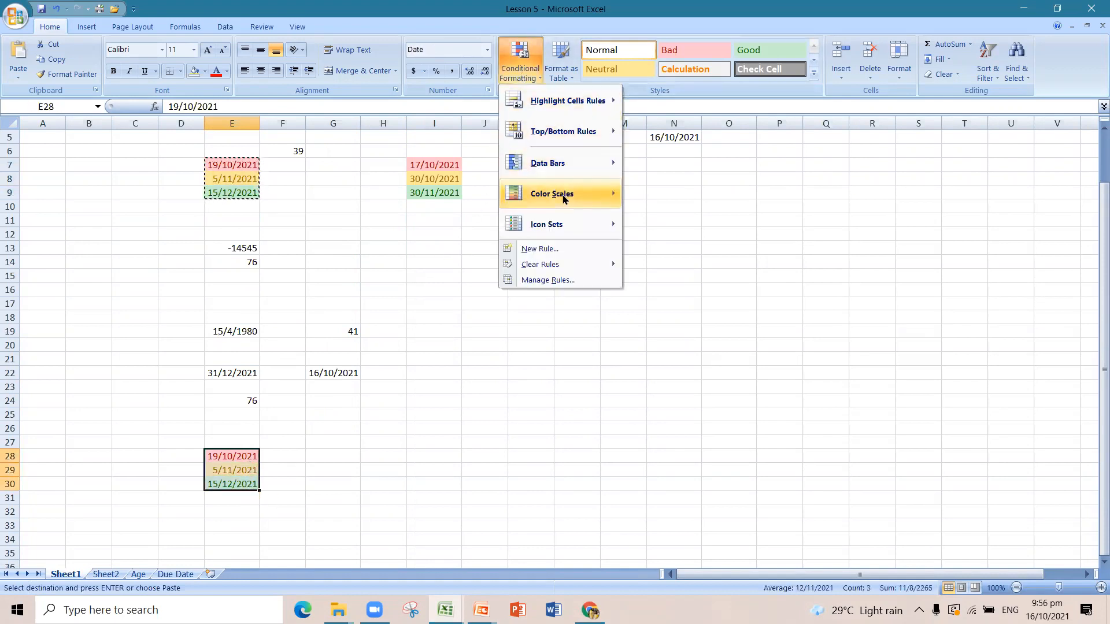
pyautogui.moveTo(564, 263)
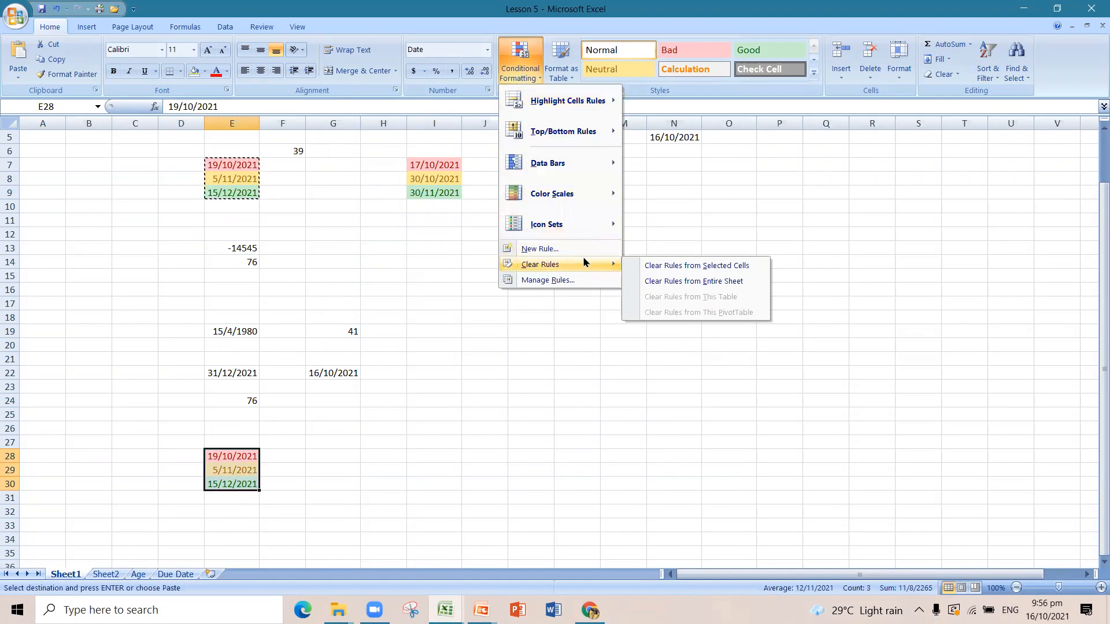
pyautogui.click(696, 269)
pyautogui.click(512, 399)
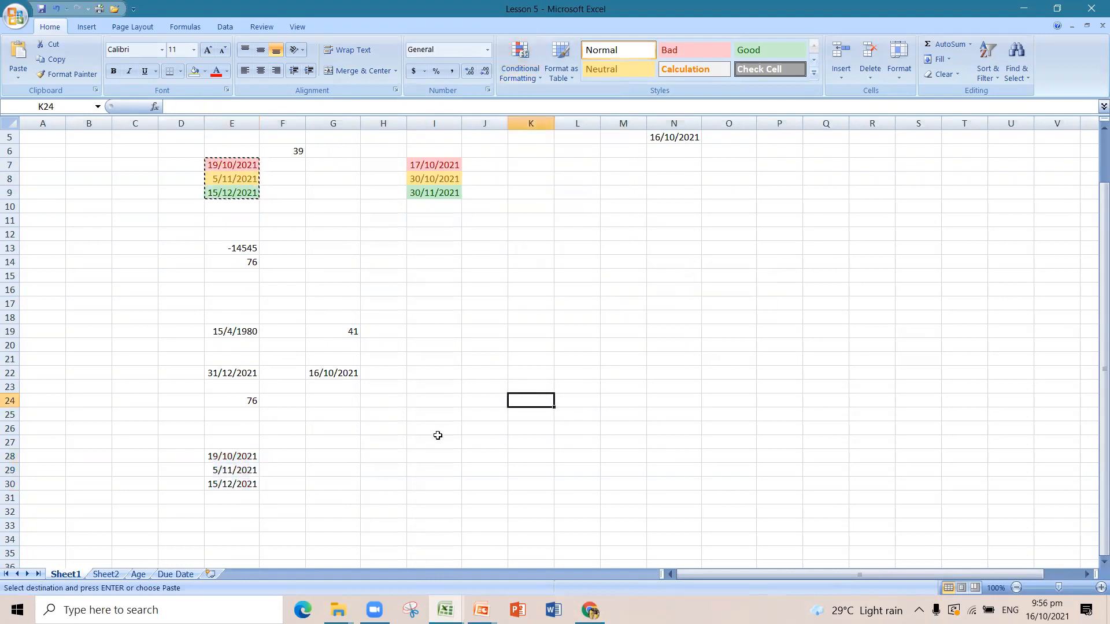
pyautogui.scroll(-1, 388, 438)
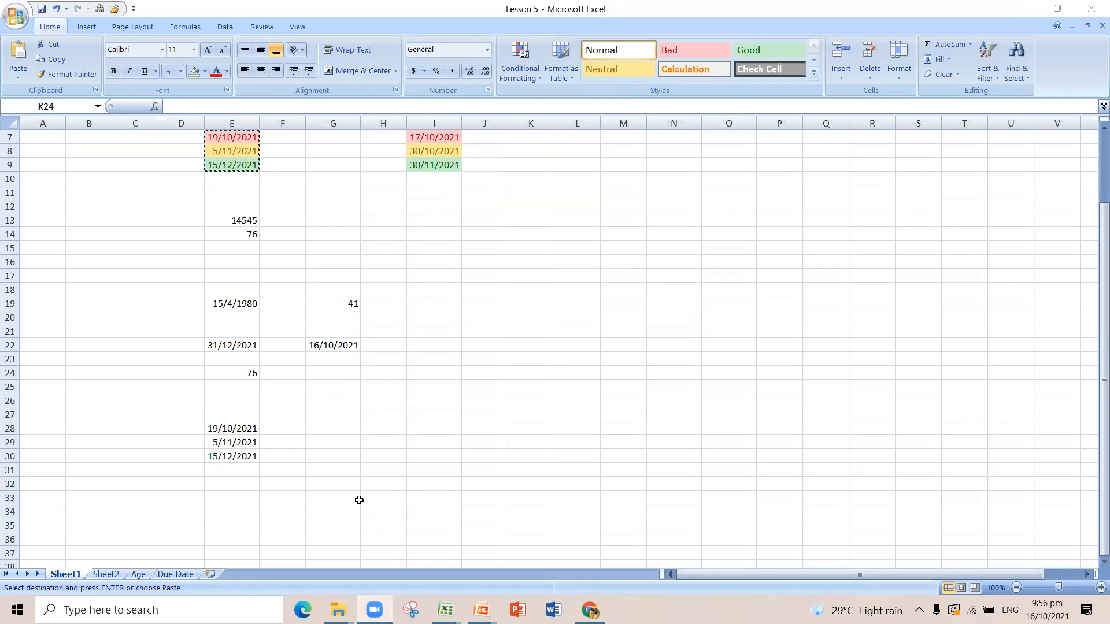
pyautogui.click(177, 574)
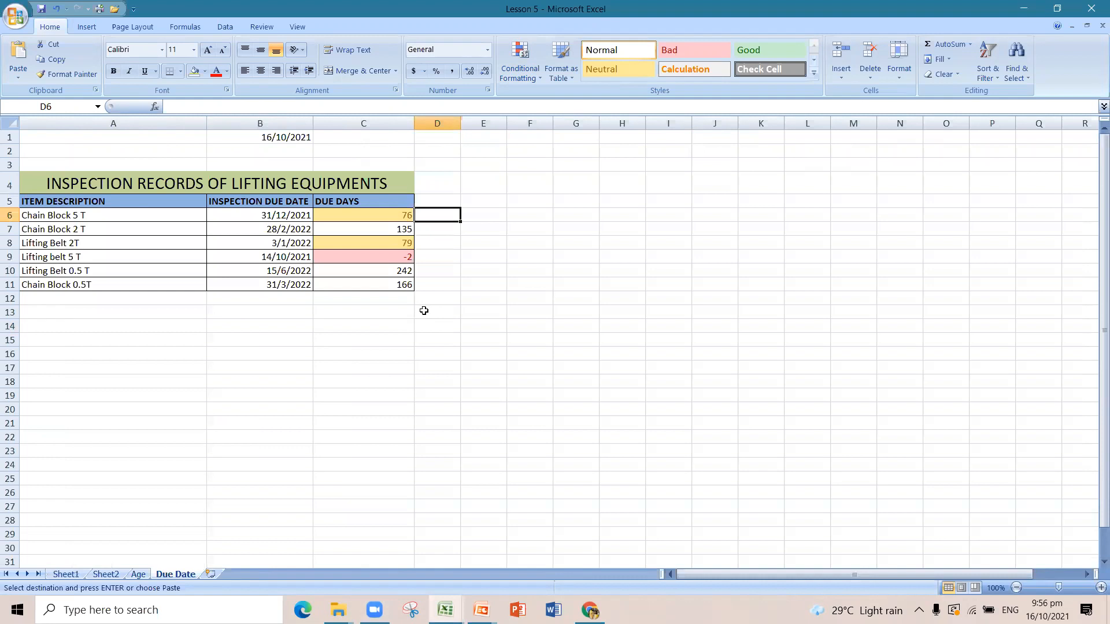
pyautogui.moveTo(409, 214); pyautogui.dragTo(407, 286)
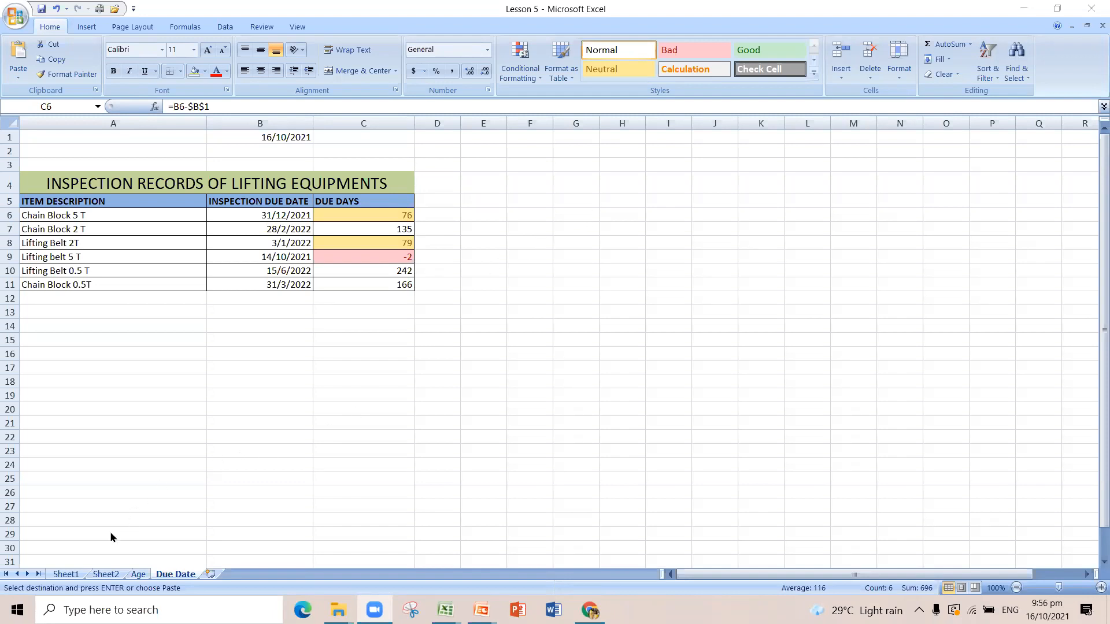
pyautogui.click(63, 577)
pyautogui.click(78, 576)
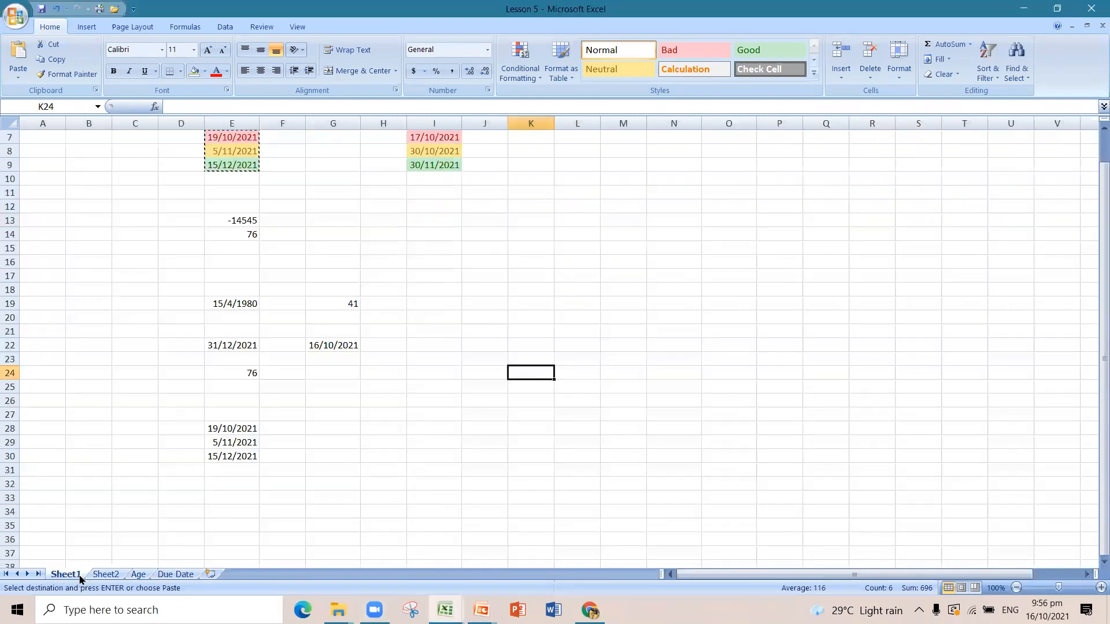
# Format the dates in E28:E30 that are less than =TODAY()+4 with Light Red Fill with Dark Red Text
pyautogui.click(289, 425)
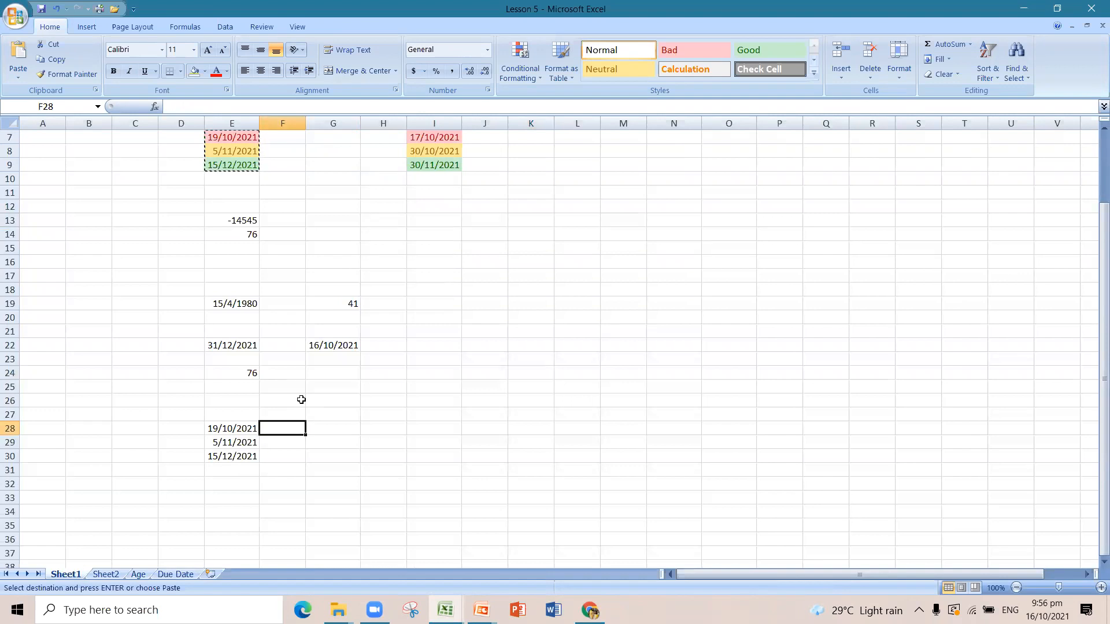
pyautogui.click(238, 429)
pyautogui.moveTo(238, 428); pyautogui.dragTo(240, 455)
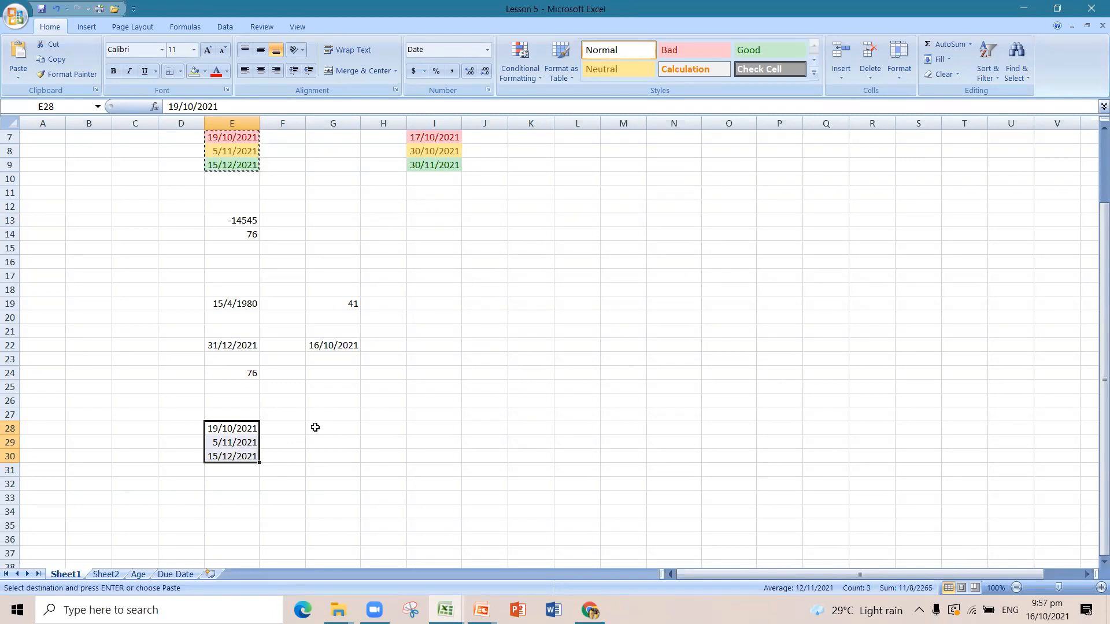
pyautogui.click(533, 85)
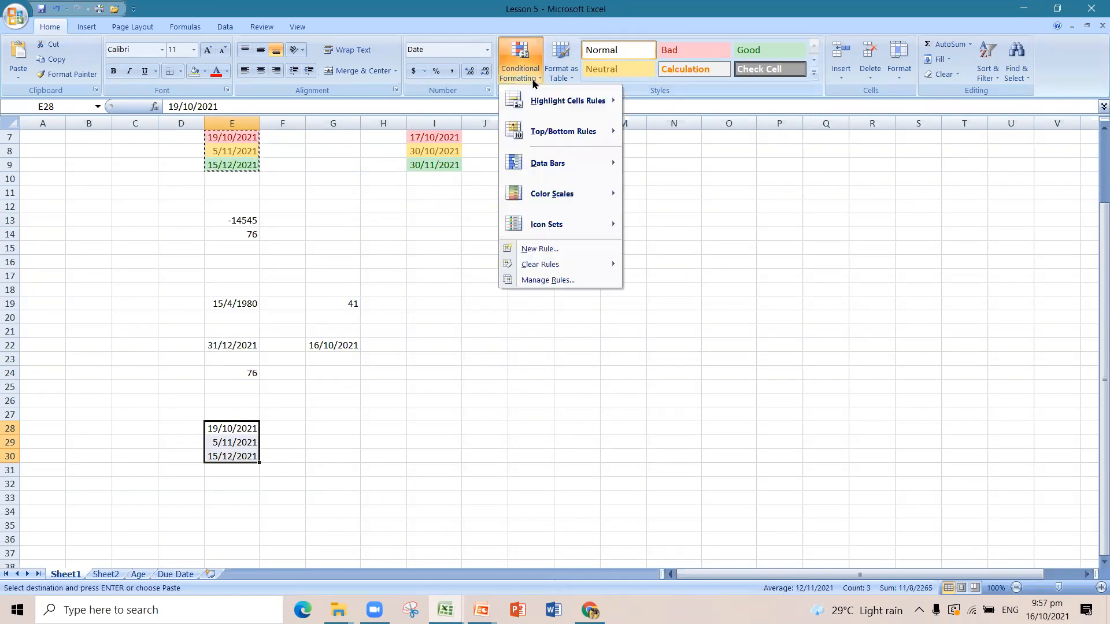
pyautogui.moveTo(538, 97)
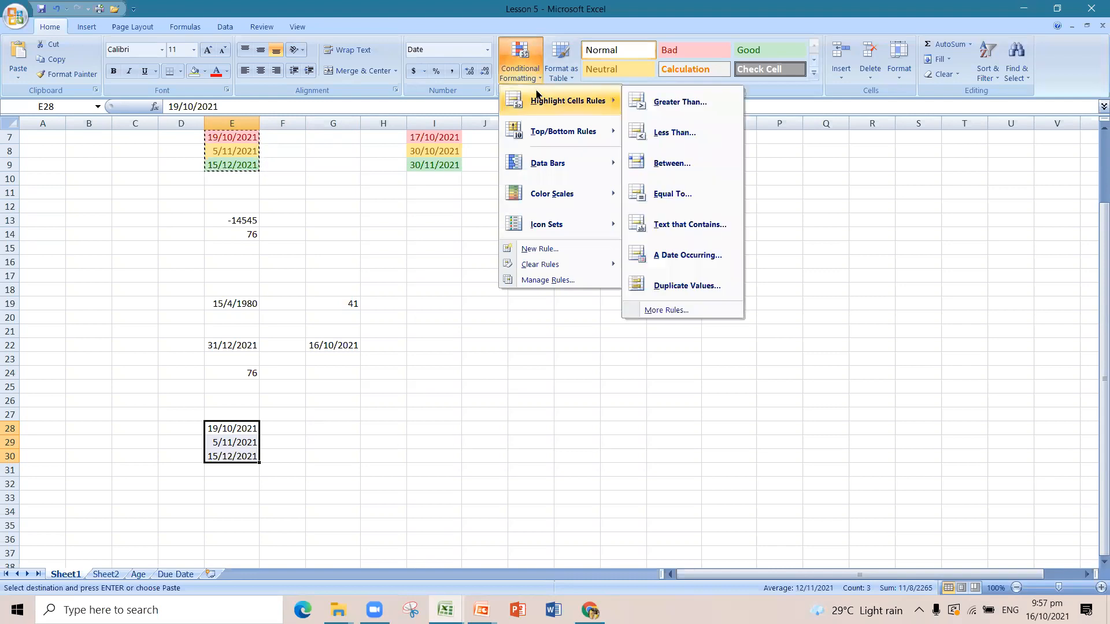
pyautogui.click(670, 134)
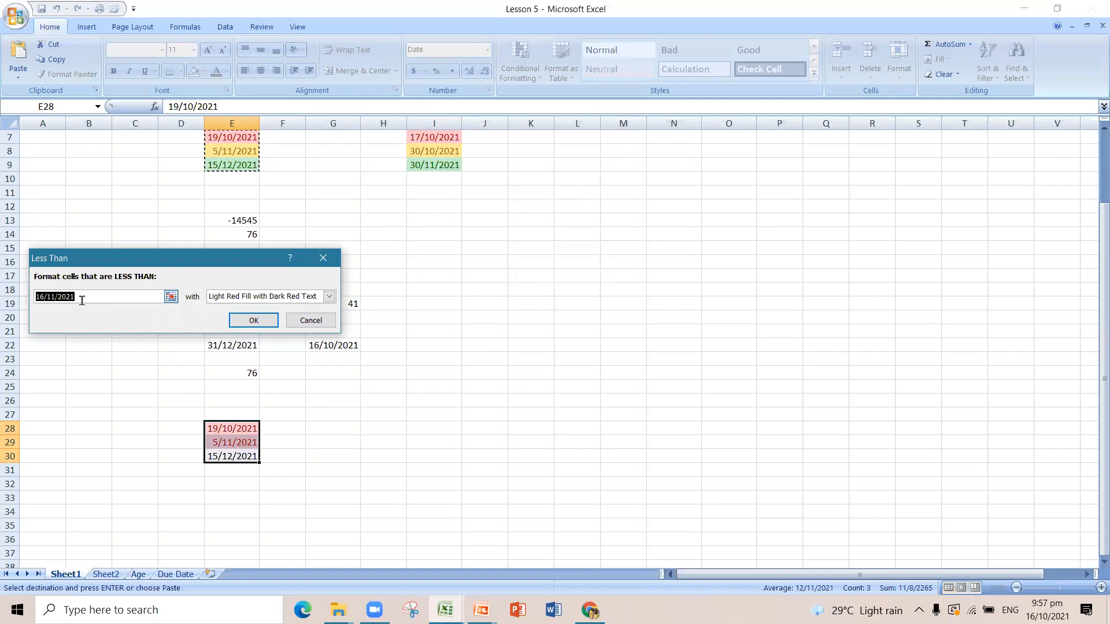
pyautogui.write('=')
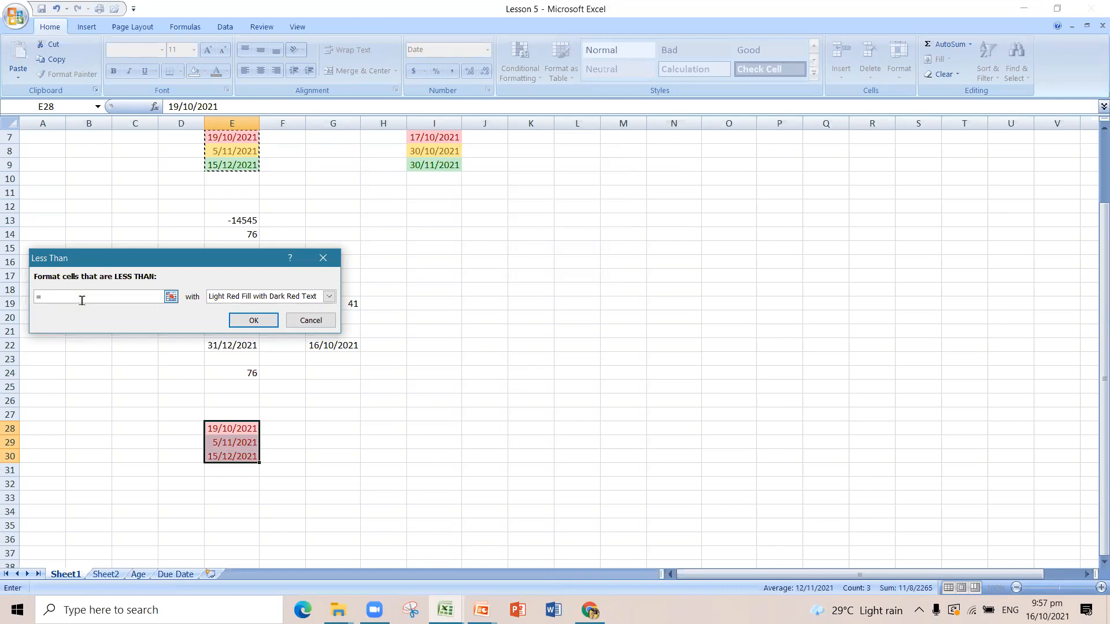
pyautogui.write('t')
pyautogui.press('BackSpace')
pyautogui.write('TODAY')
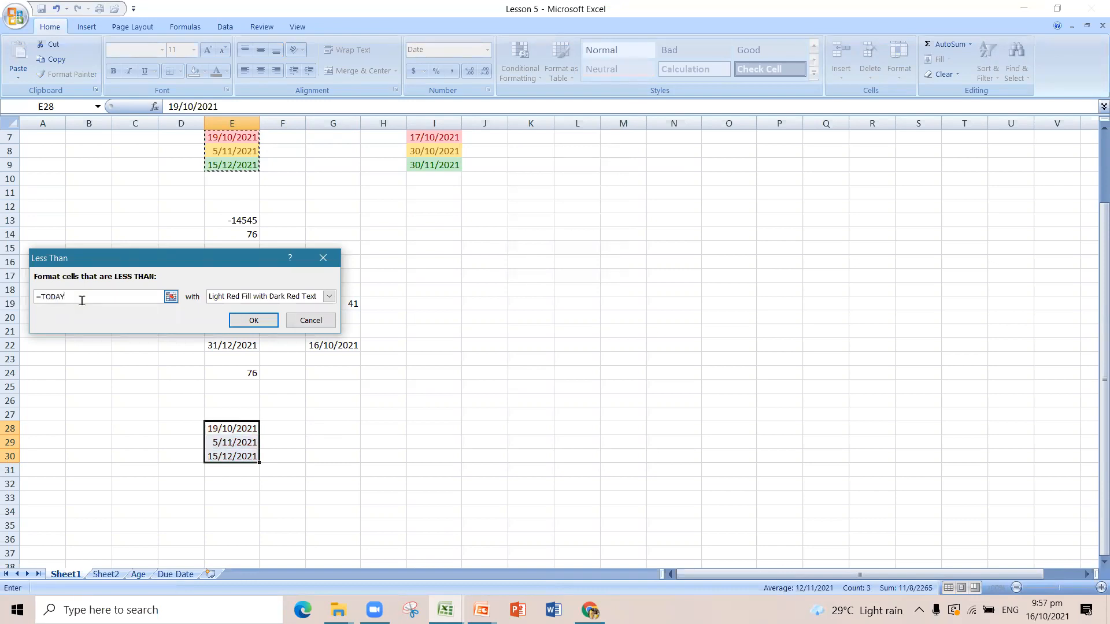
pyautogui.write('()+4')
pyautogui.click(254, 320)
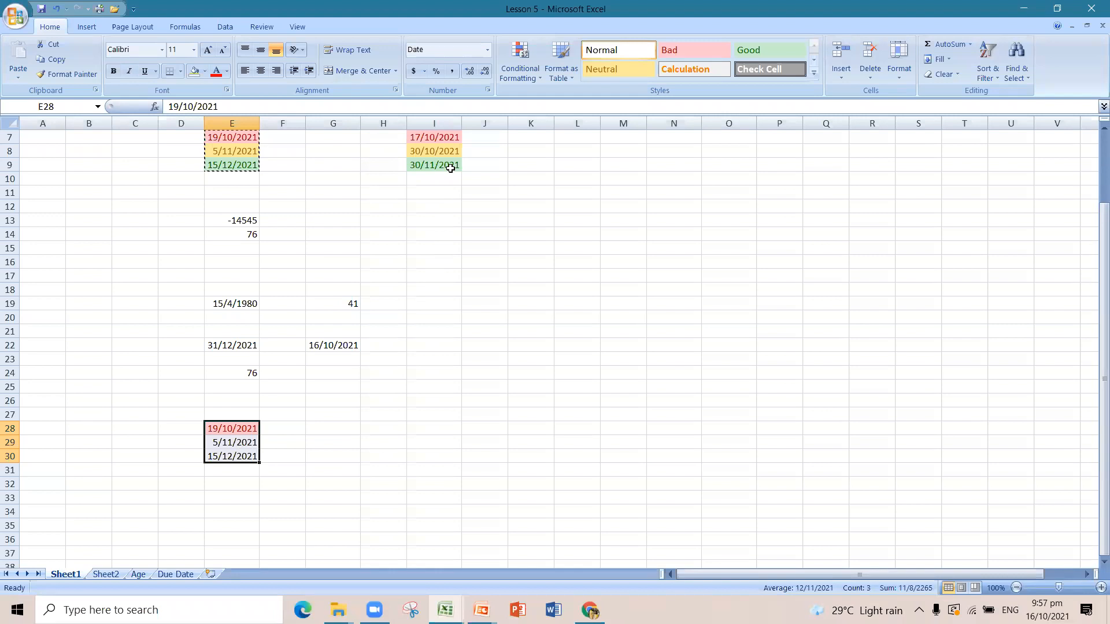
# Format the dates in E28:E30 that are between =TODAY()+5 and =TODAY()+30 with Yellow Fill with Dark Yellow Text
pyautogui.click(520, 74)
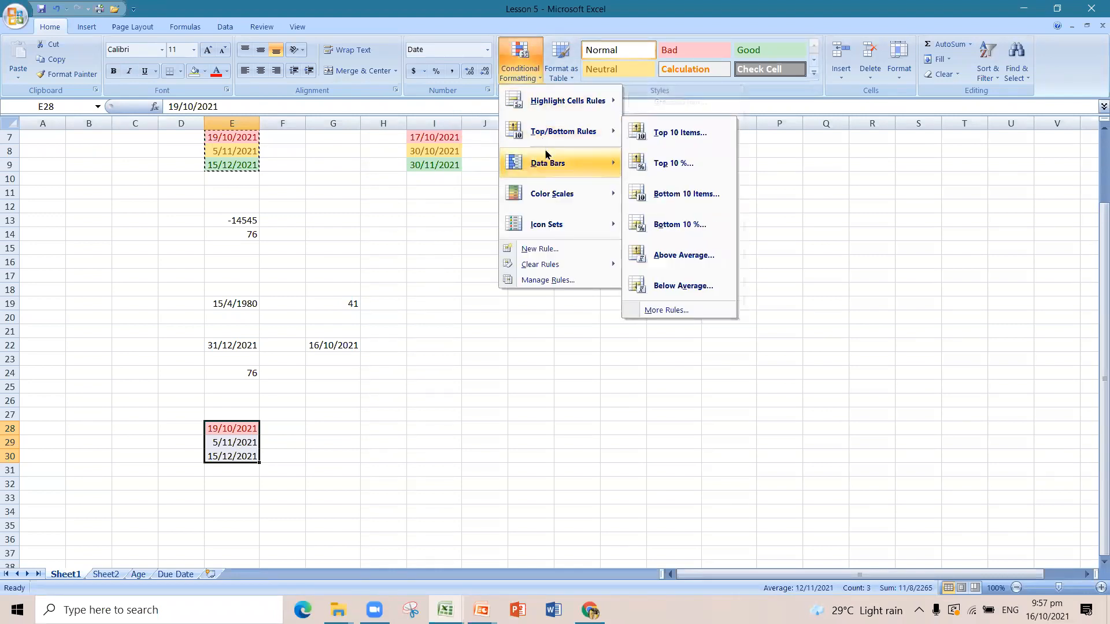
pyautogui.moveTo(548, 160)
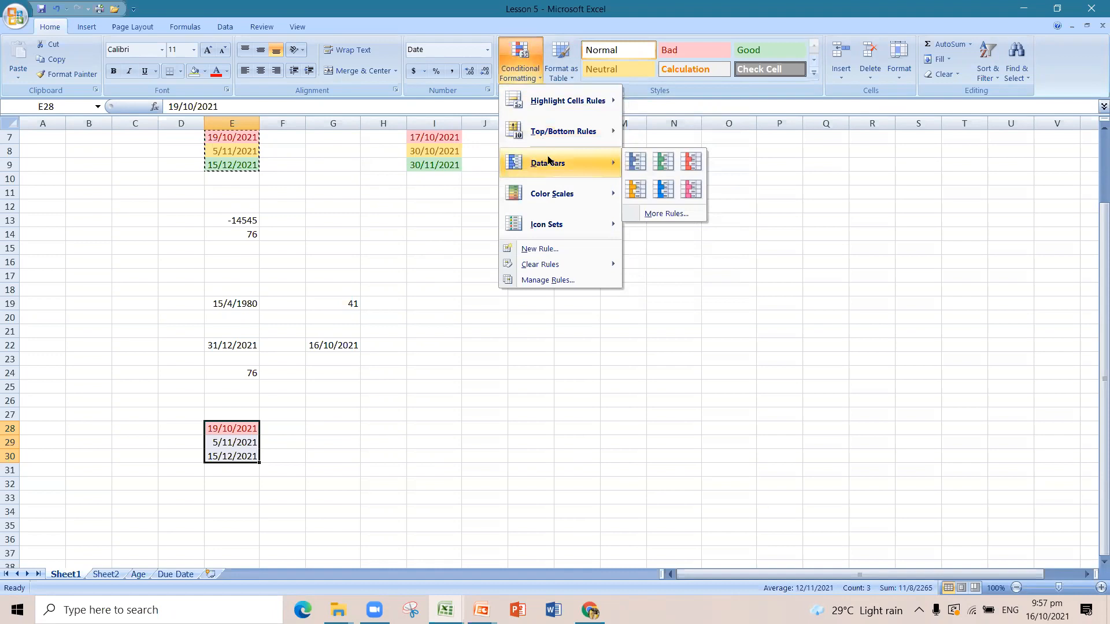
pyautogui.moveTo(568, 104)
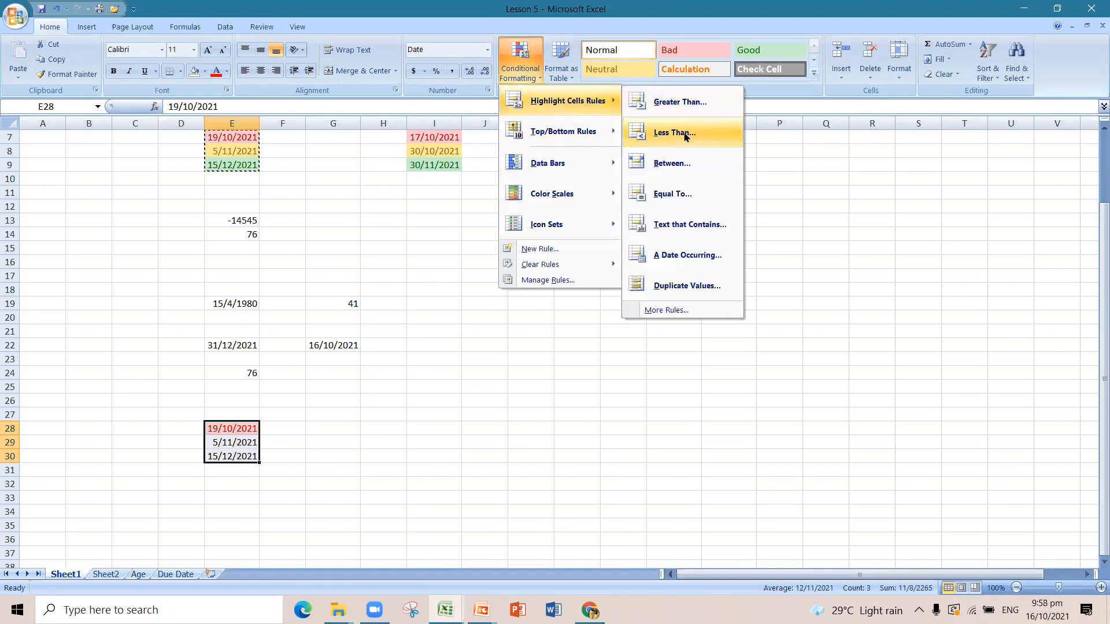
pyautogui.click(686, 162)
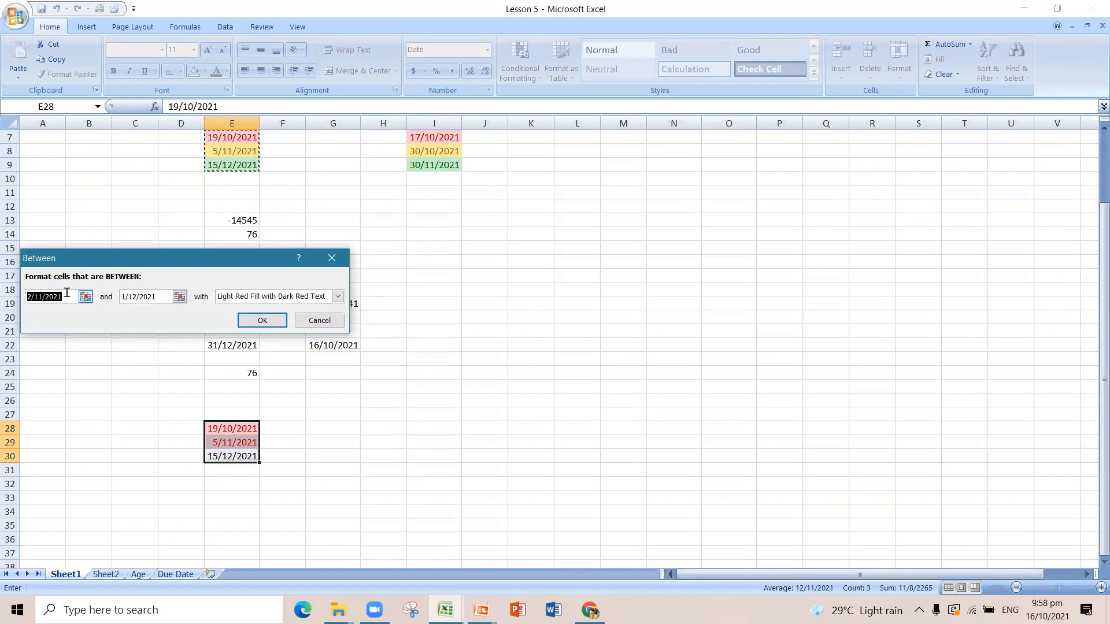
pyautogui.write('=')
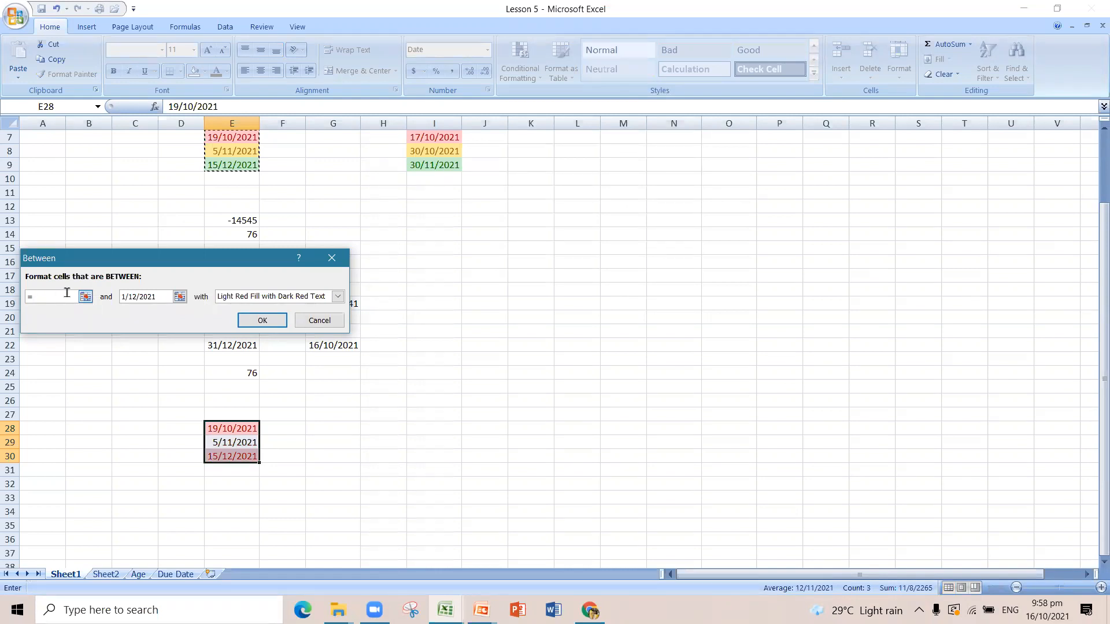
pyautogui.write('TODA')
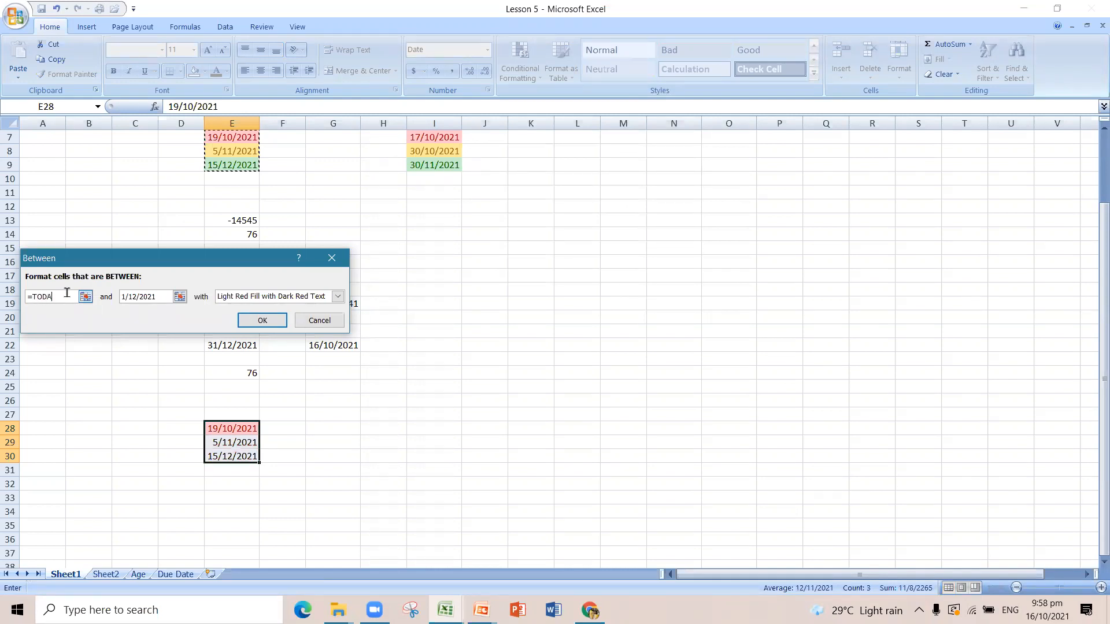
pyautogui.write('Y()+5')
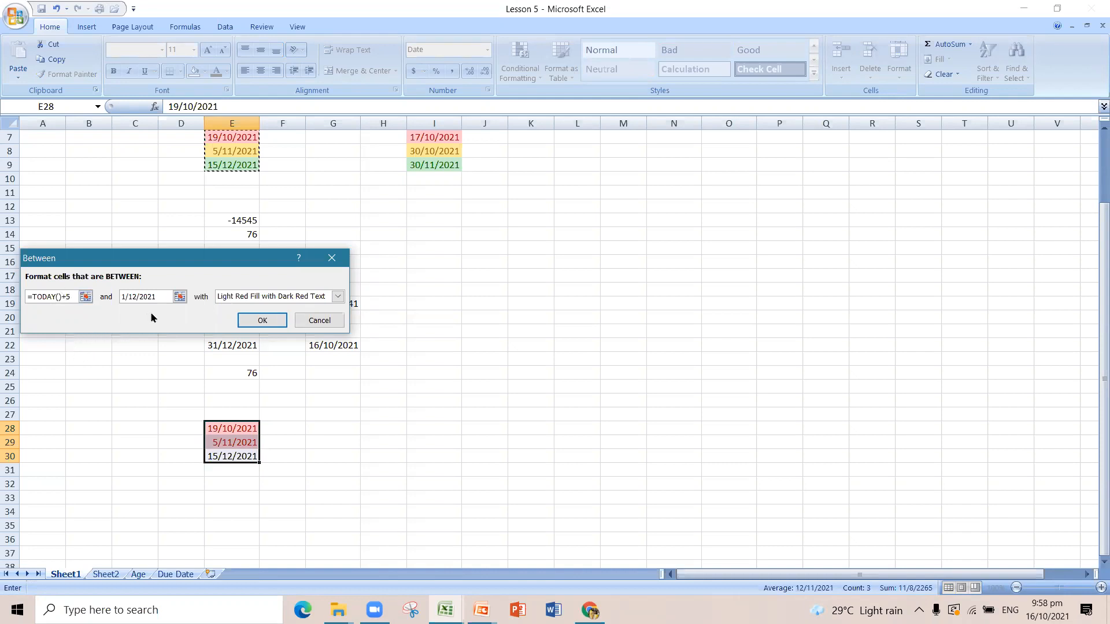
pyautogui.moveTo(166, 295); pyautogui.dragTo(119, 300)
pyautogui.write('=TODAY()+')
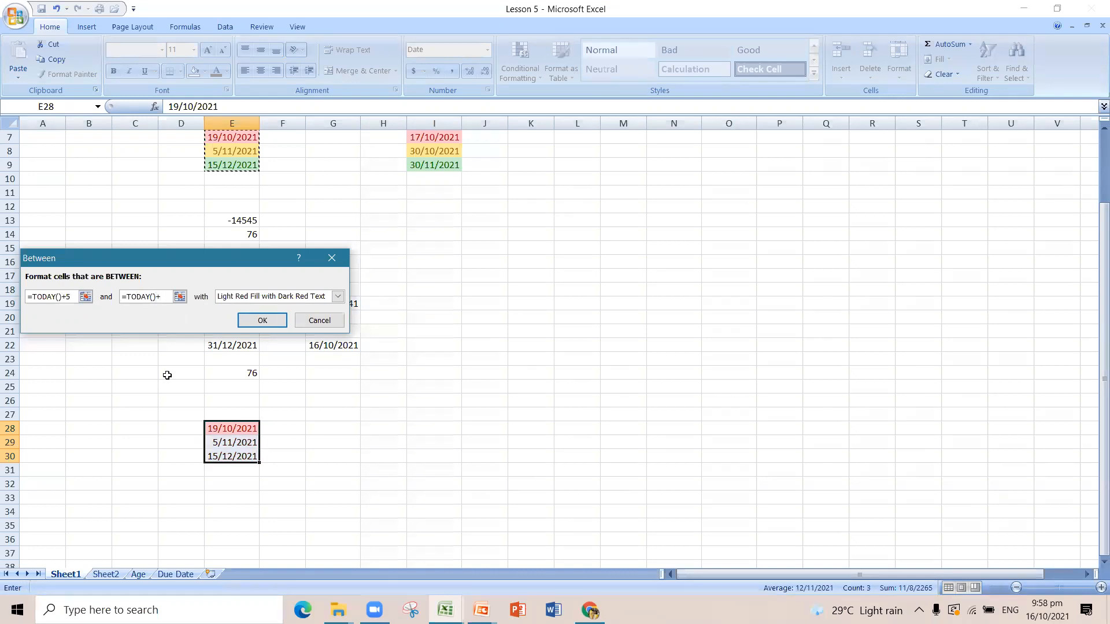
pyautogui.write('30')
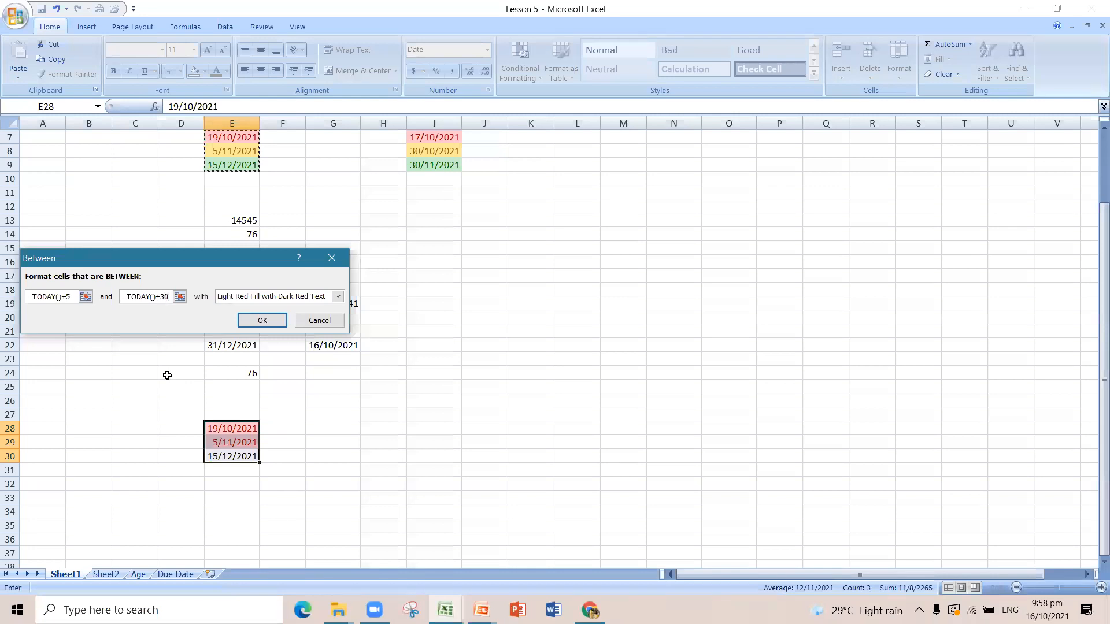
pyautogui.click(338, 296)
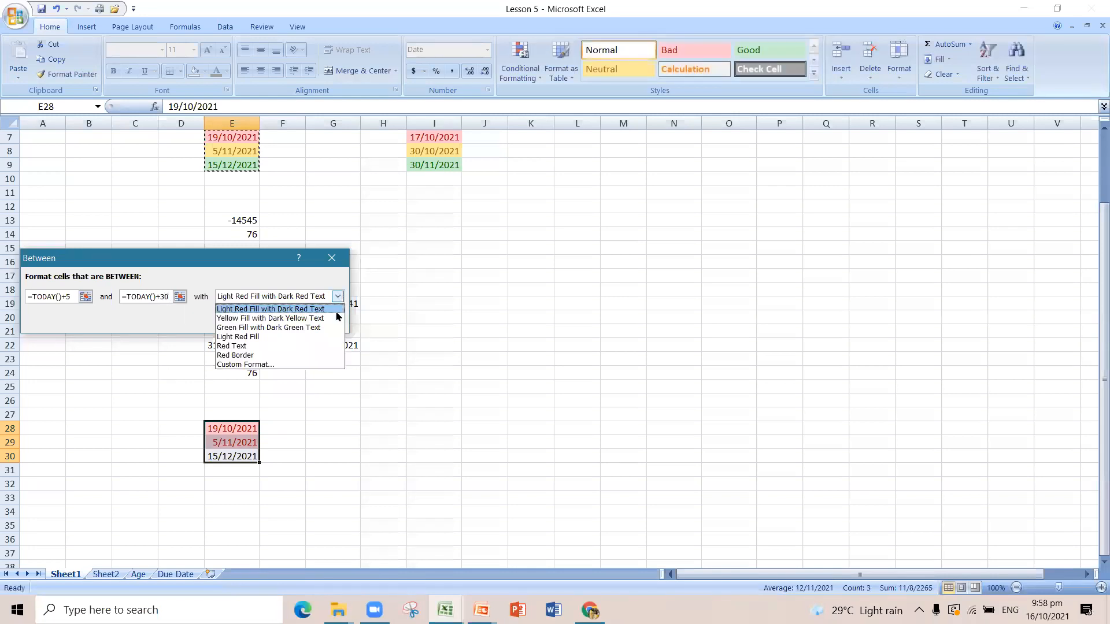
pyautogui.click(337, 319)
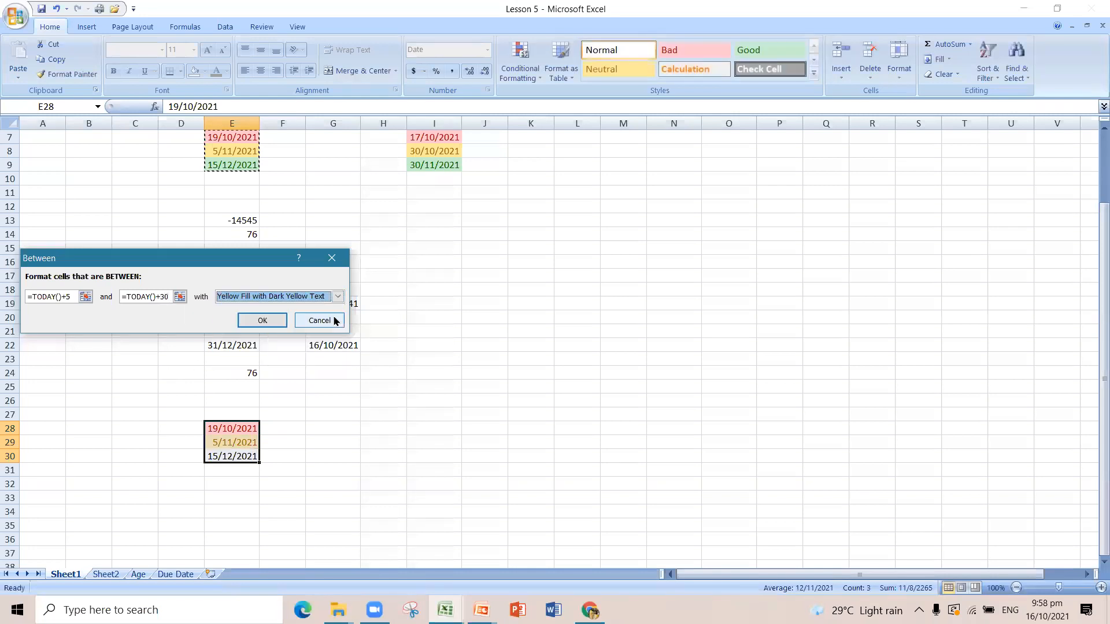
pyautogui.click(287, 323)
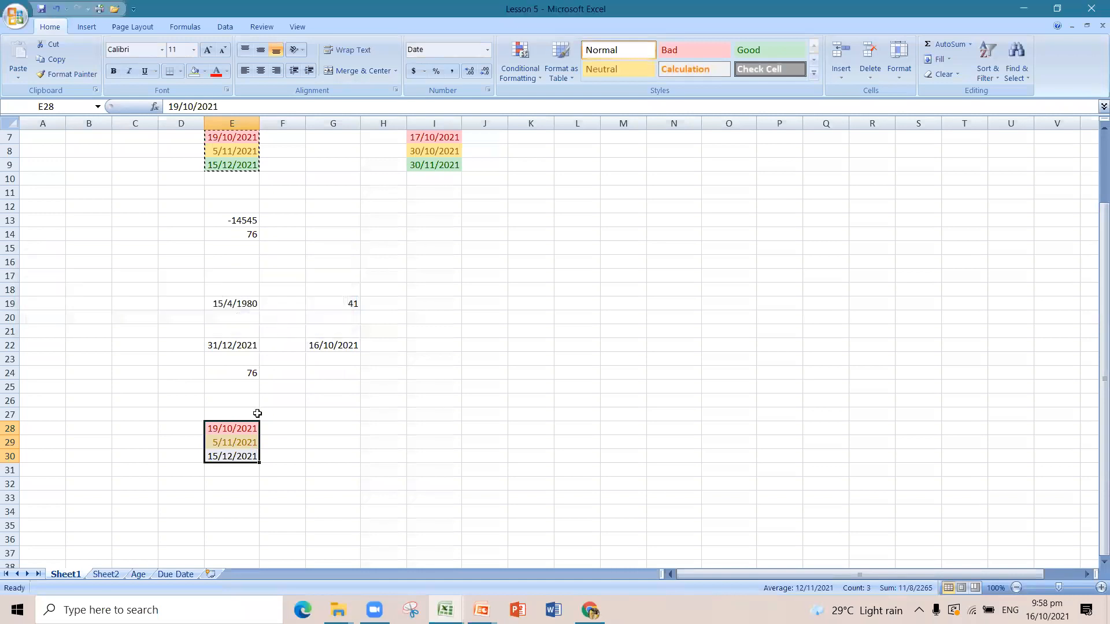
pyautogui.click(250, 443)
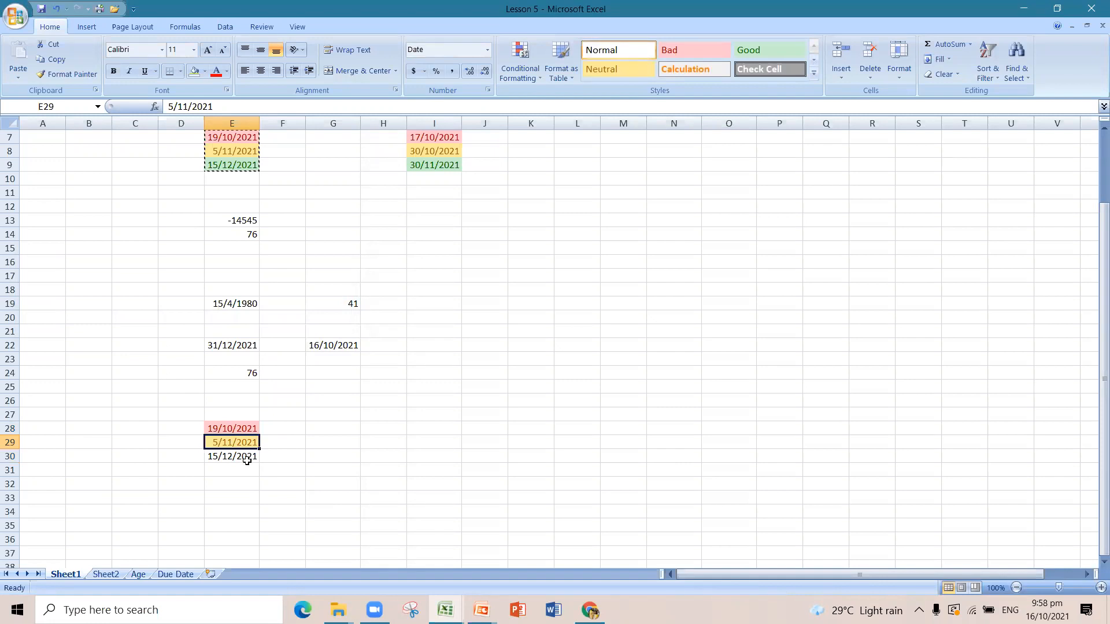
pyautogui.click(247, 459)
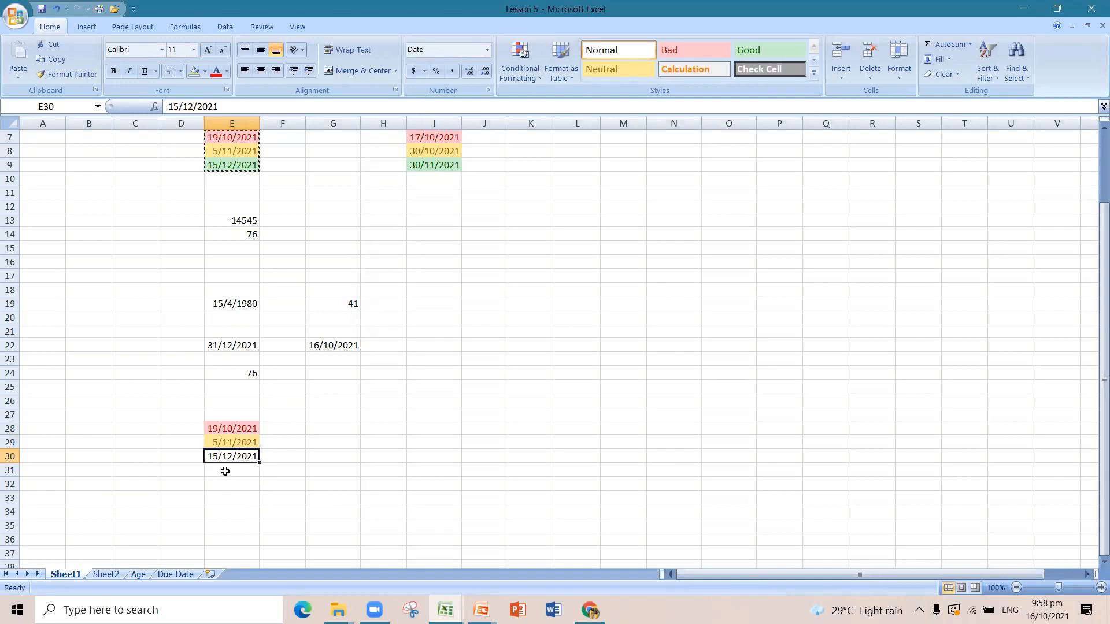
# Format the dates in E28:E30 that are greater than =TODAY()+31 with Green Fill with Dark Green Text
pyautogui.moveTo(242, 427); pyautogui.dragTo(243, 455)
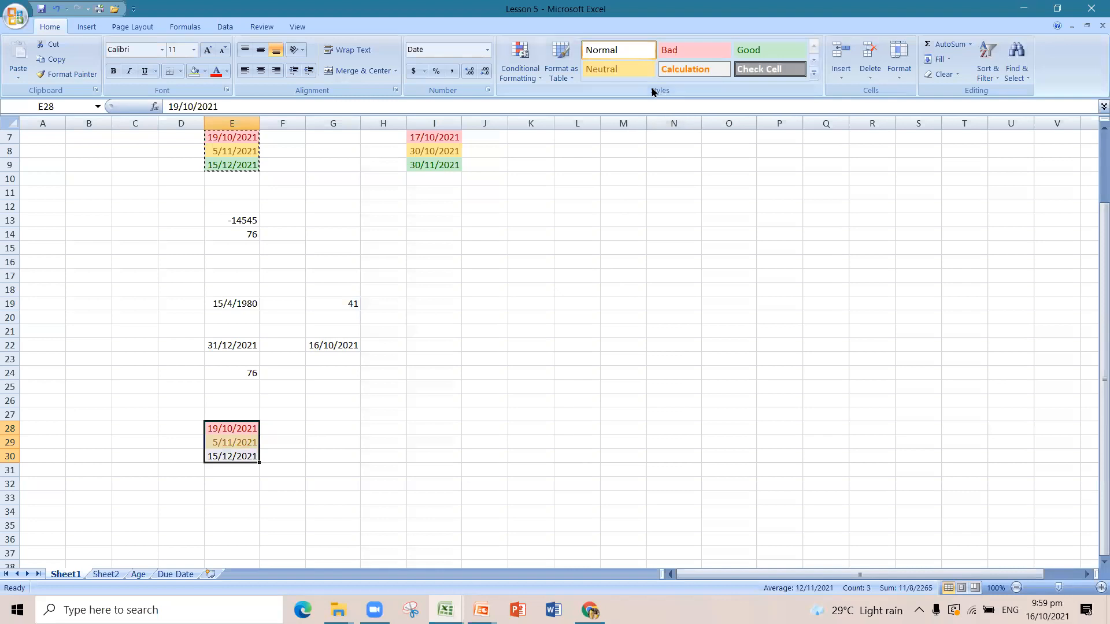
pyautogui.click(532, 74)
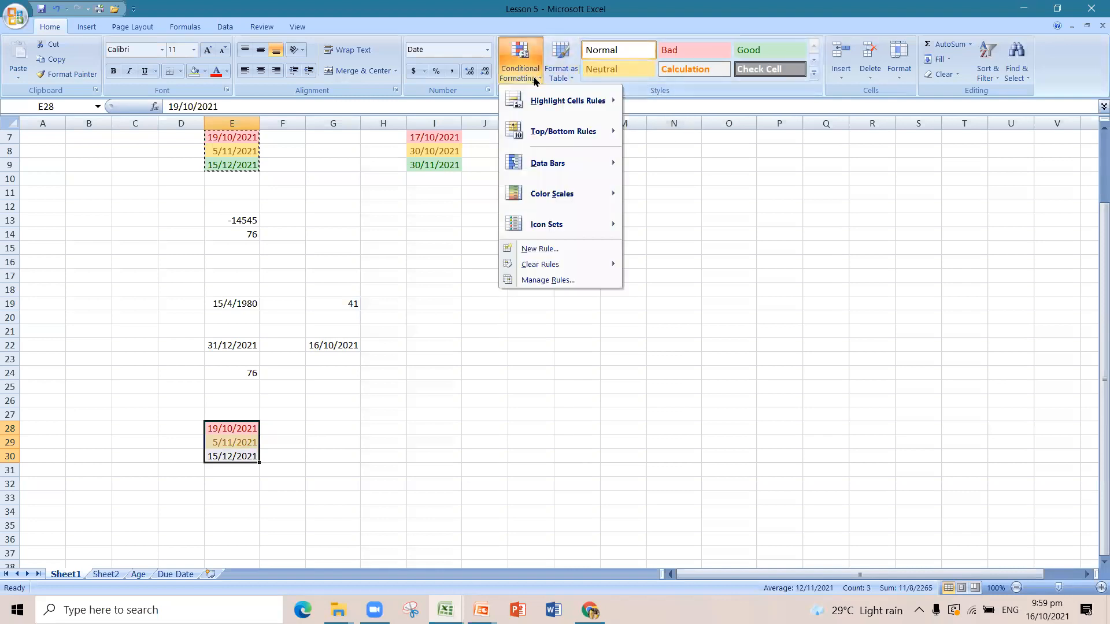
pyautogui.moveTo(546, 178)
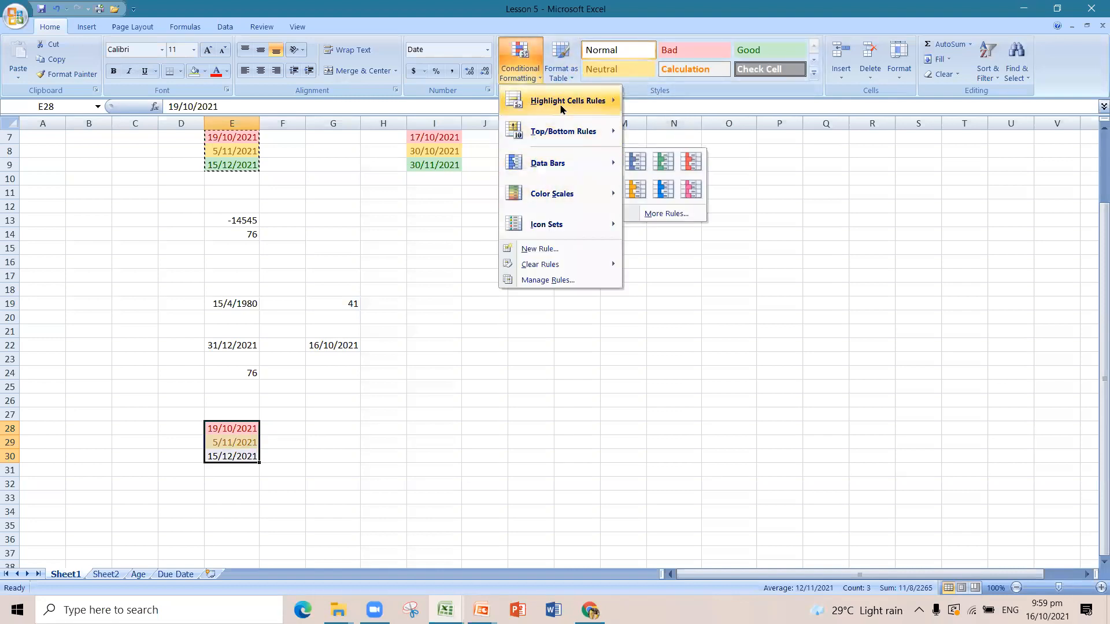
pyautogui.moveTo(561, 109)
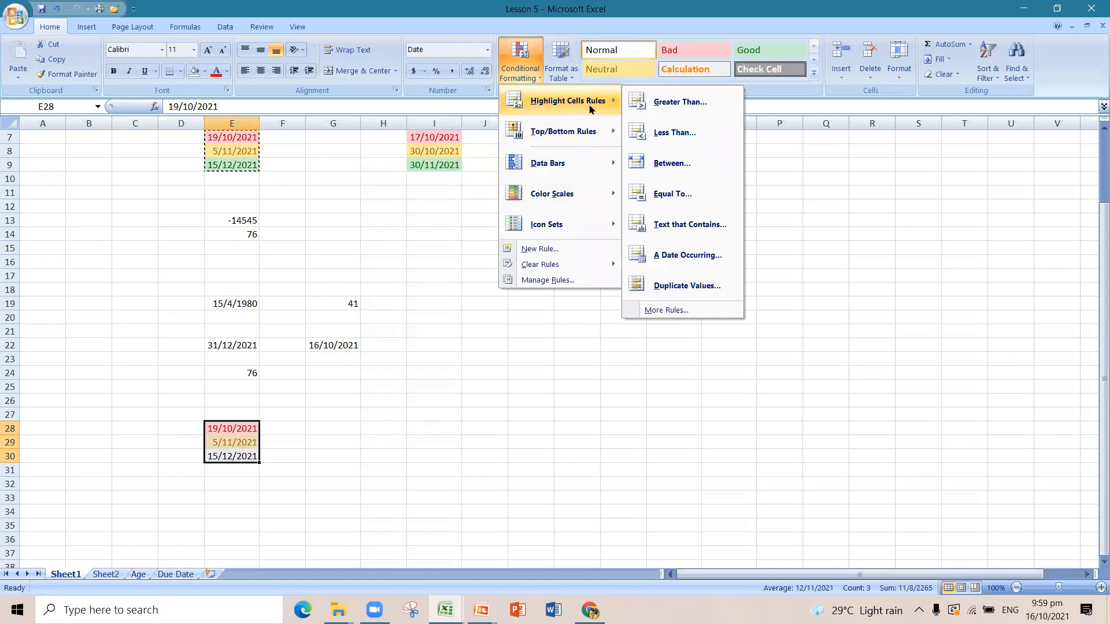
pyautogui.click(671, 110)
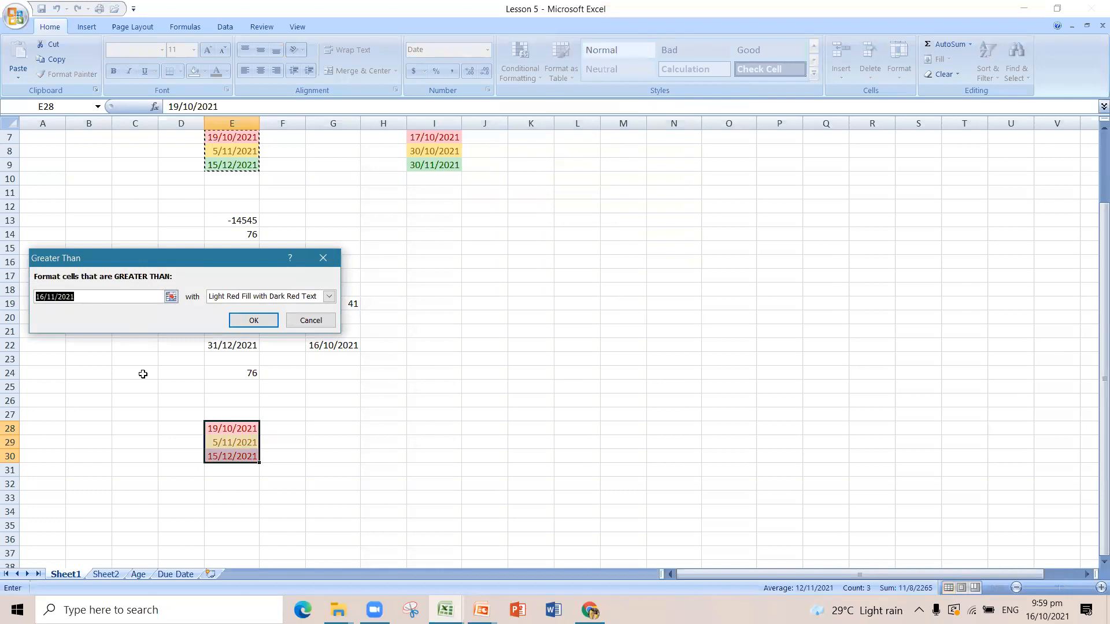
pyautogui.write('=TODAY()+3')
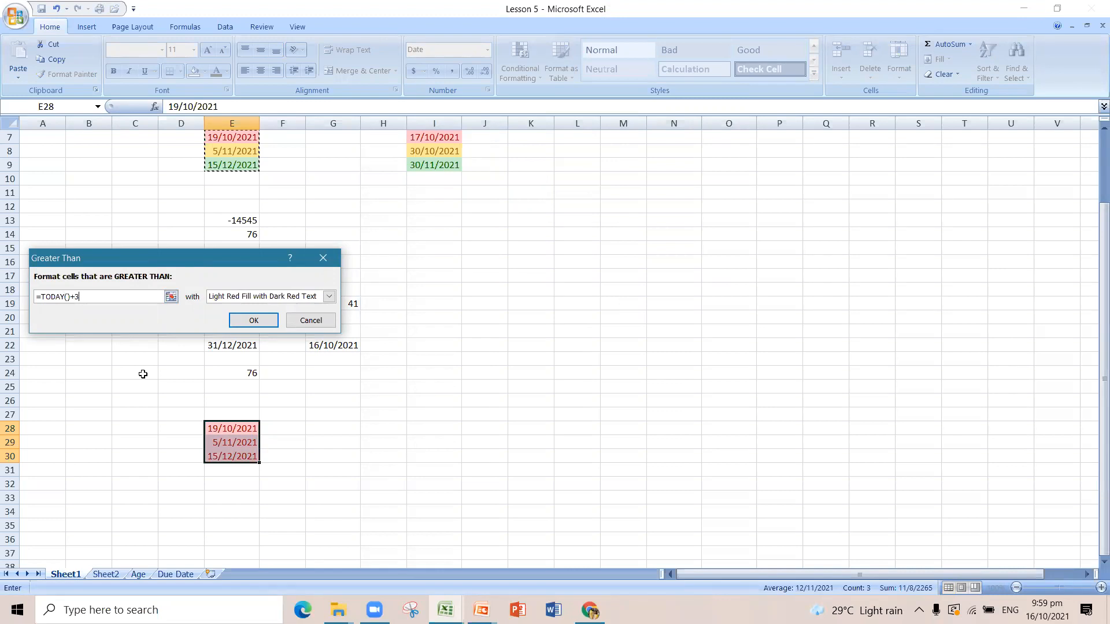
pyautogui.write('1')
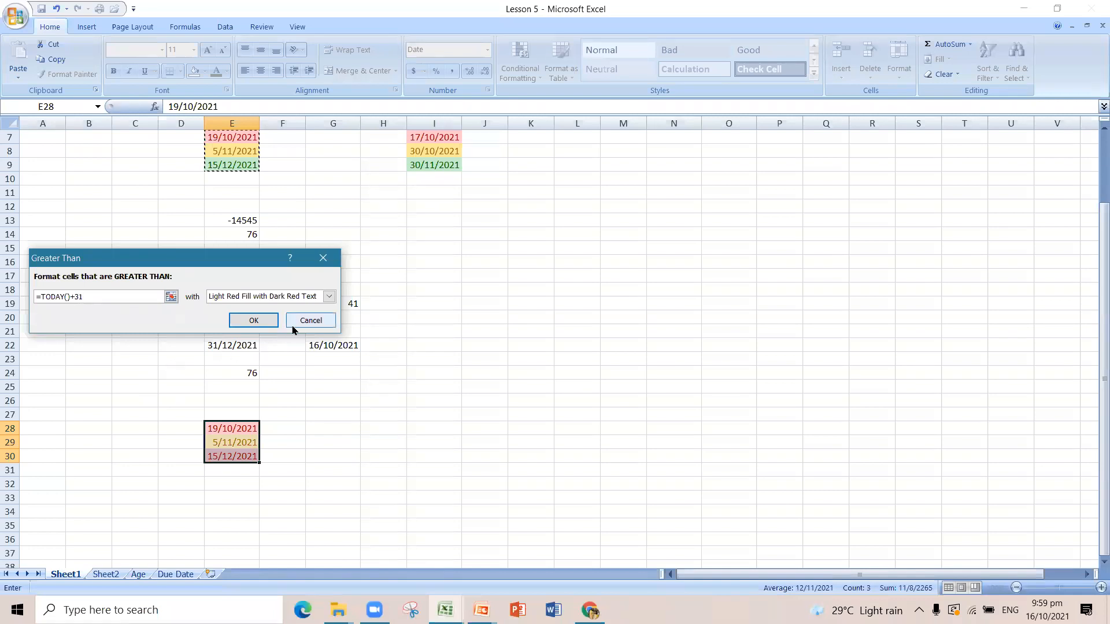
pyautogui.click(332, 298)
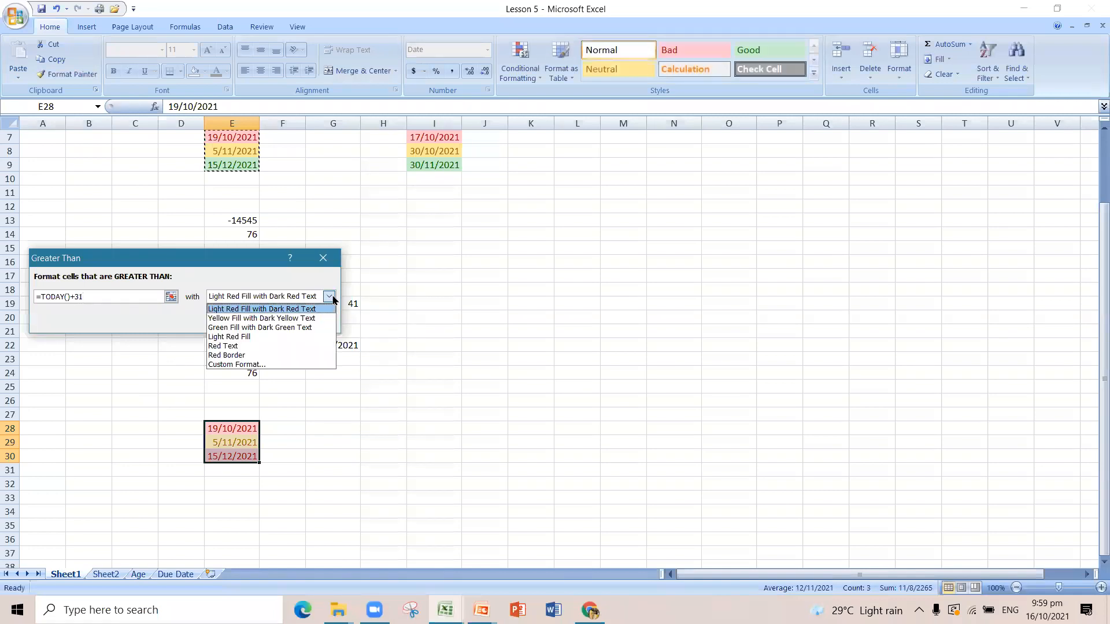
pyautogui.click(313, 329)
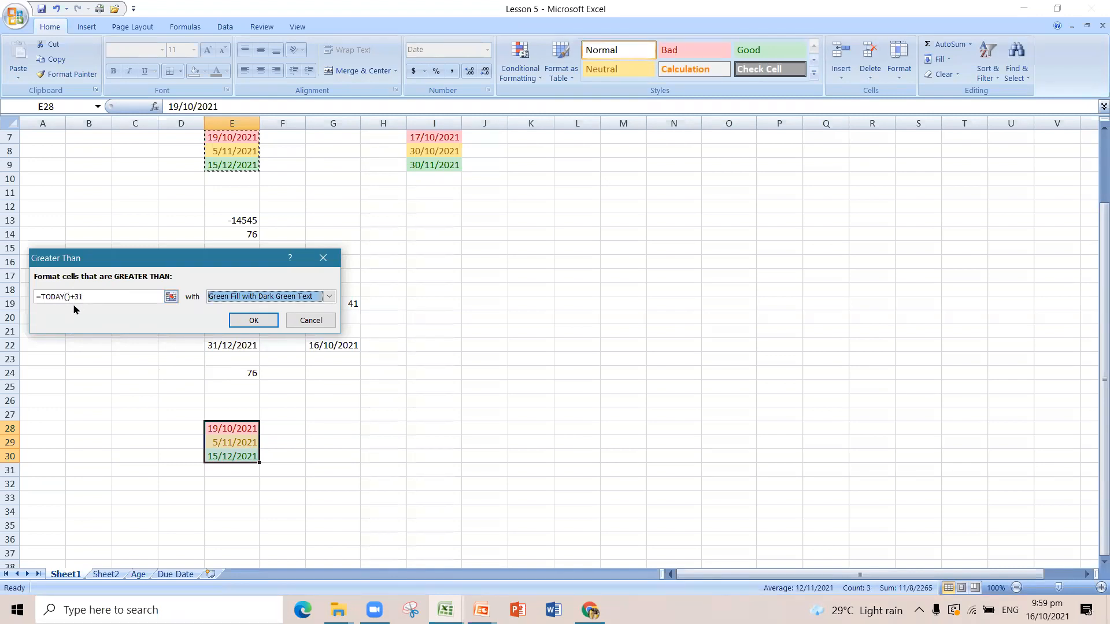
pyautogui.moveTo(1047, 609)
pyautogui.click(249, 321)
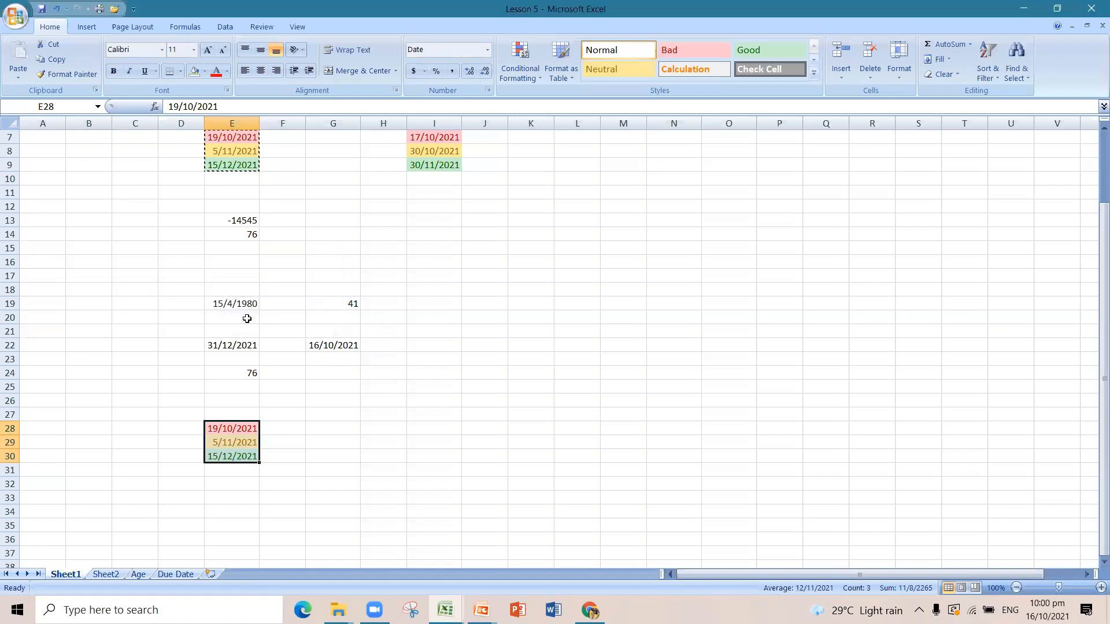
pyautogui.click(313, 443)
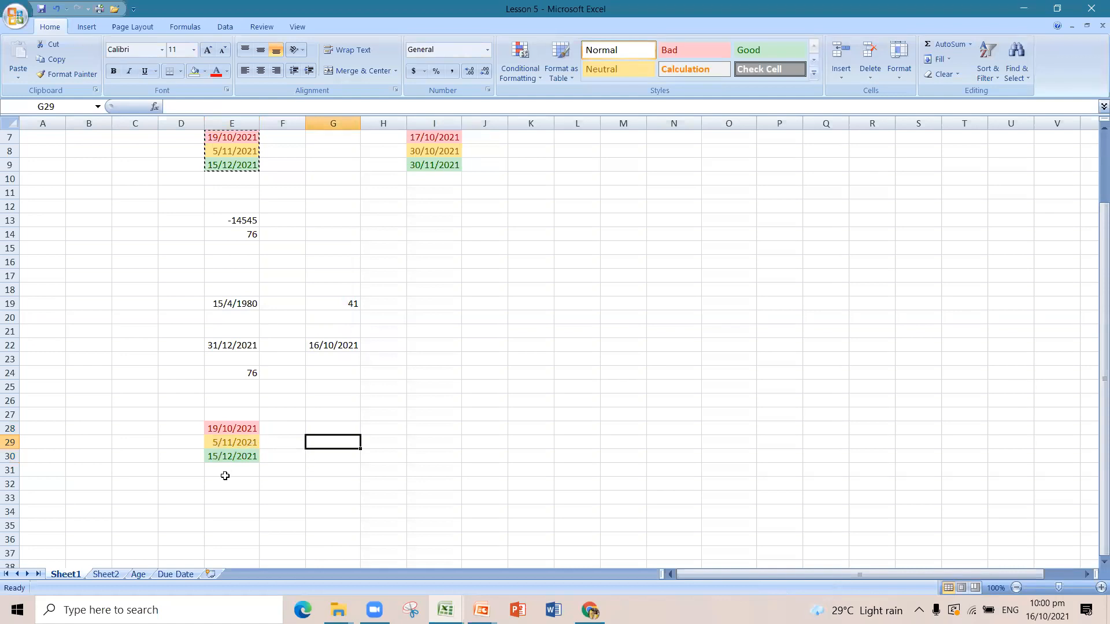
# Return to the Due Date sheet and deselect the Due Days cells to view the inspection records
pyautogui.click(182, 574)
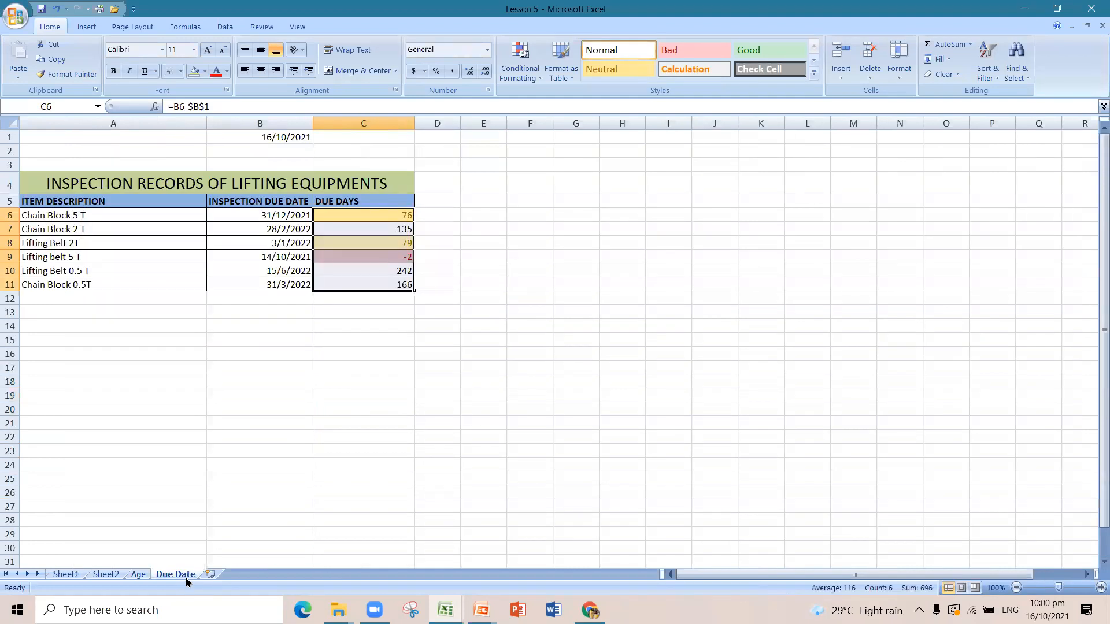
pyautogui.click(351, 396)
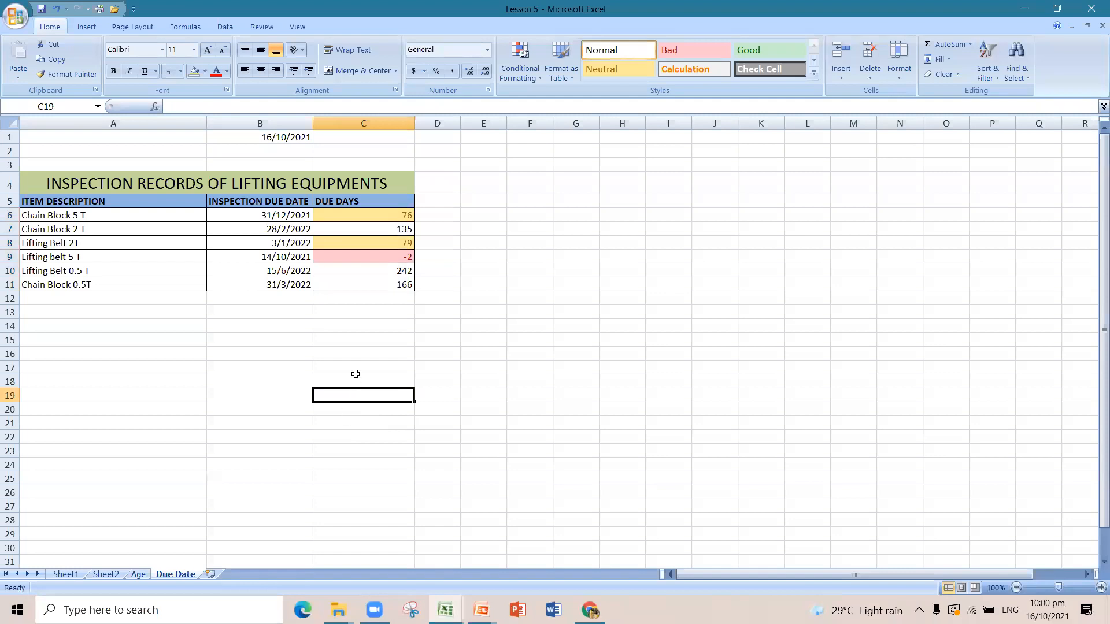
# Copy the Inspection Records of Lifting Equipments table in A4:C11 and paste the duplicate starting at A14
pyautogui.click(301, 255)
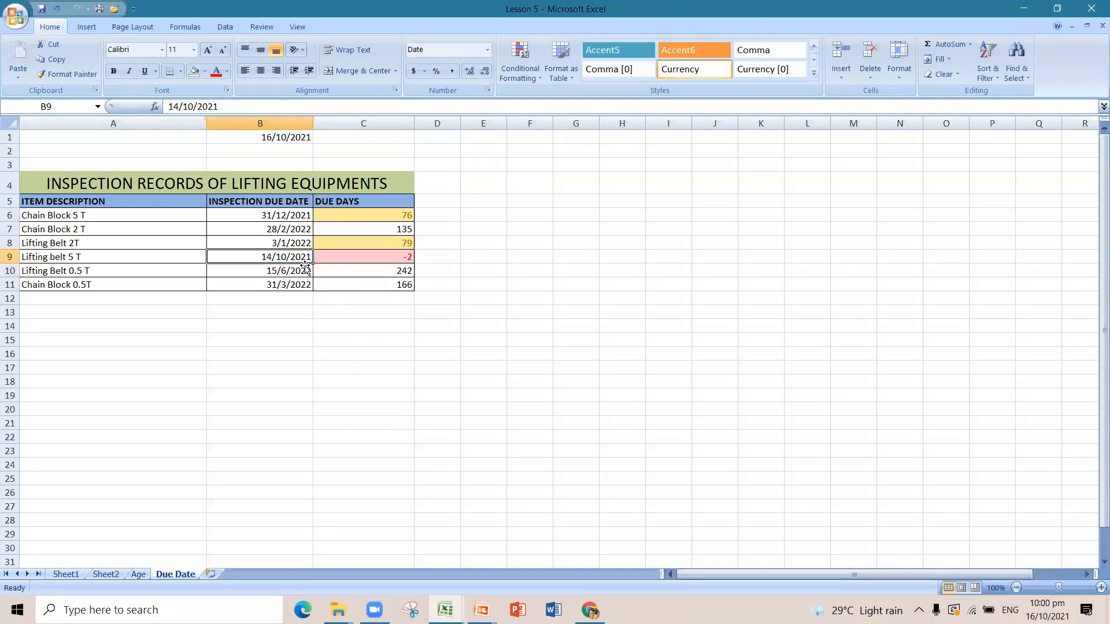
pyautogui.moveTo(302, 220); pyautogui.dragTo(304, 267)
pyautogui.moveTo(120, 191); pyautogui.dragTo(215, 285)
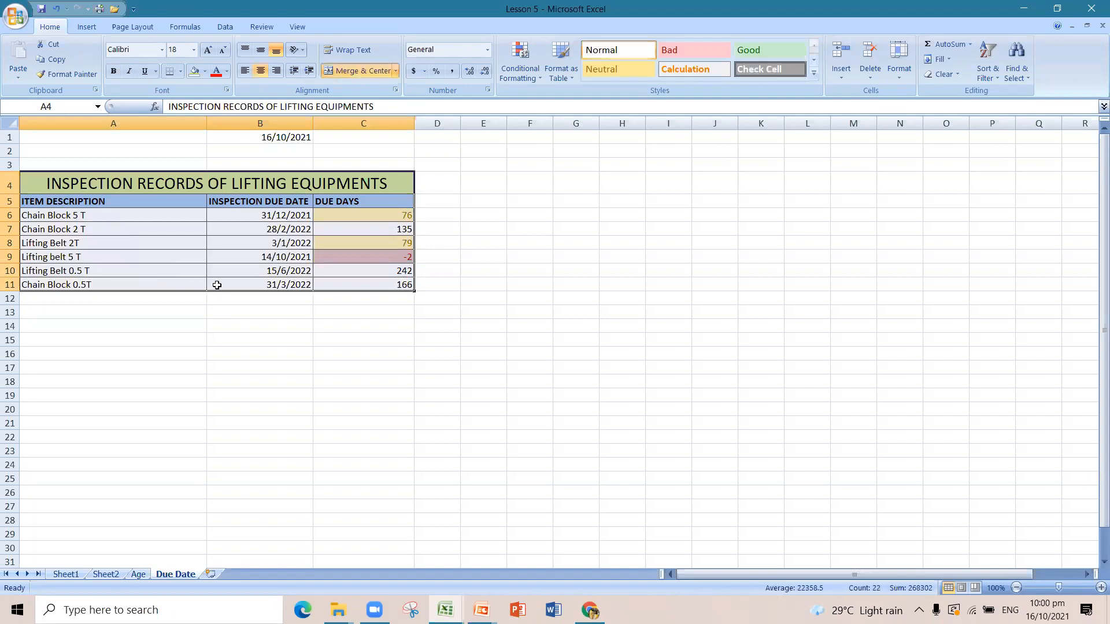
pyautogui.hotkey('ctrl', 'c')
pyautogui.click(139, 325)
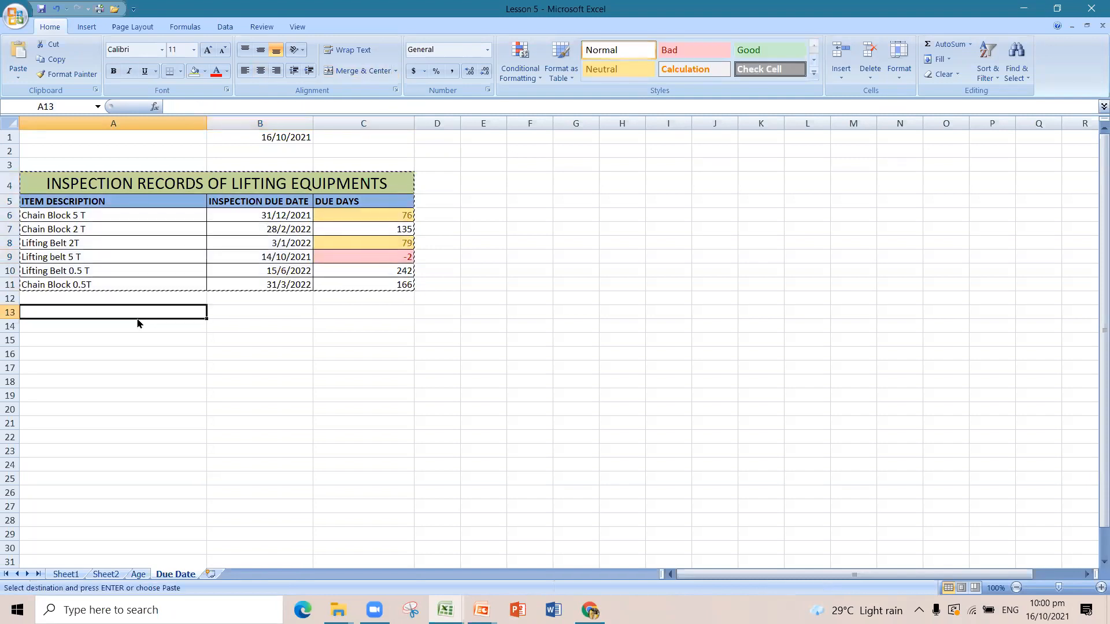
pyautogui.hotkey('ctrl', 'v')
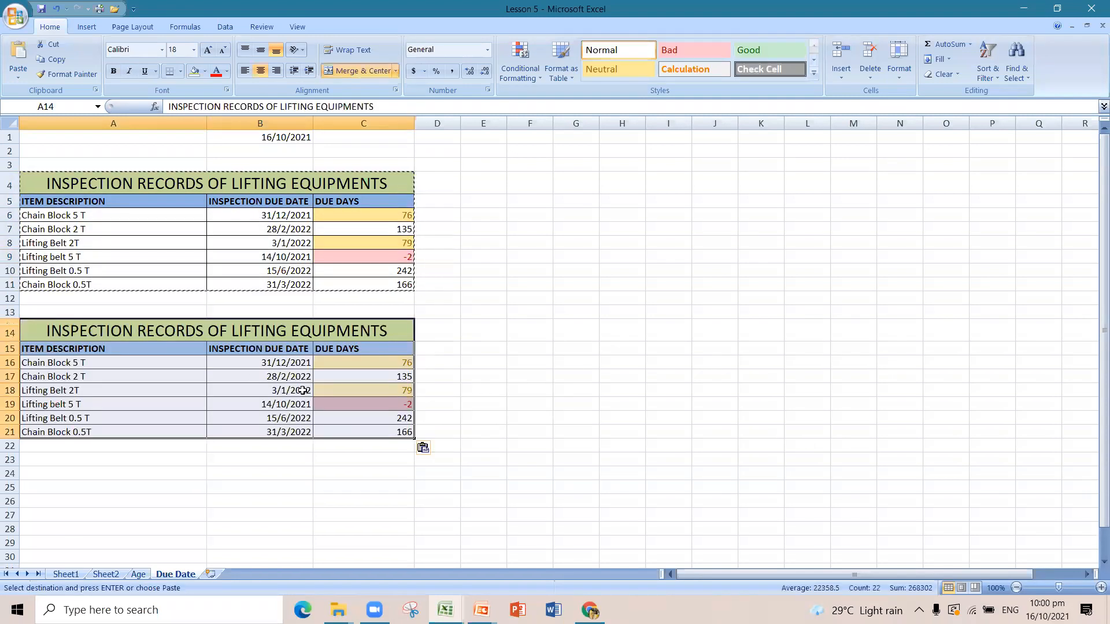
pyautogui.click(529, 417)
# Clear the conditional formatting rules from the copied table's Due Days cells C16:C21
pyautogui.moveTo(396, 362); pyautogui.dragTo(404, 432)
pyautogui.click(521, 70)
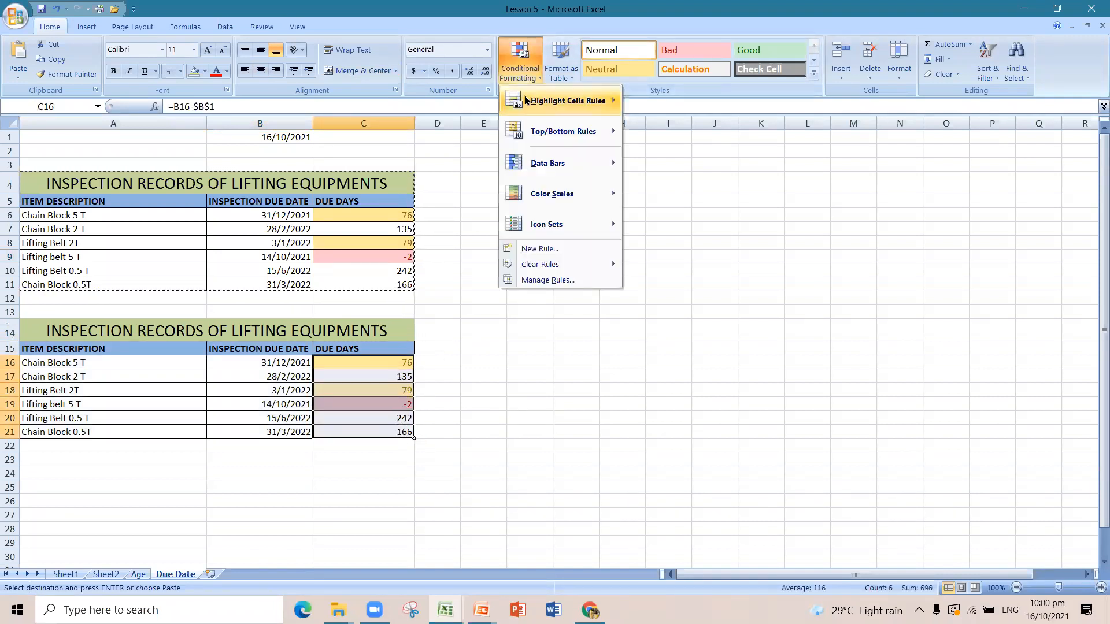
pyautogui.moveTo(540, 264)
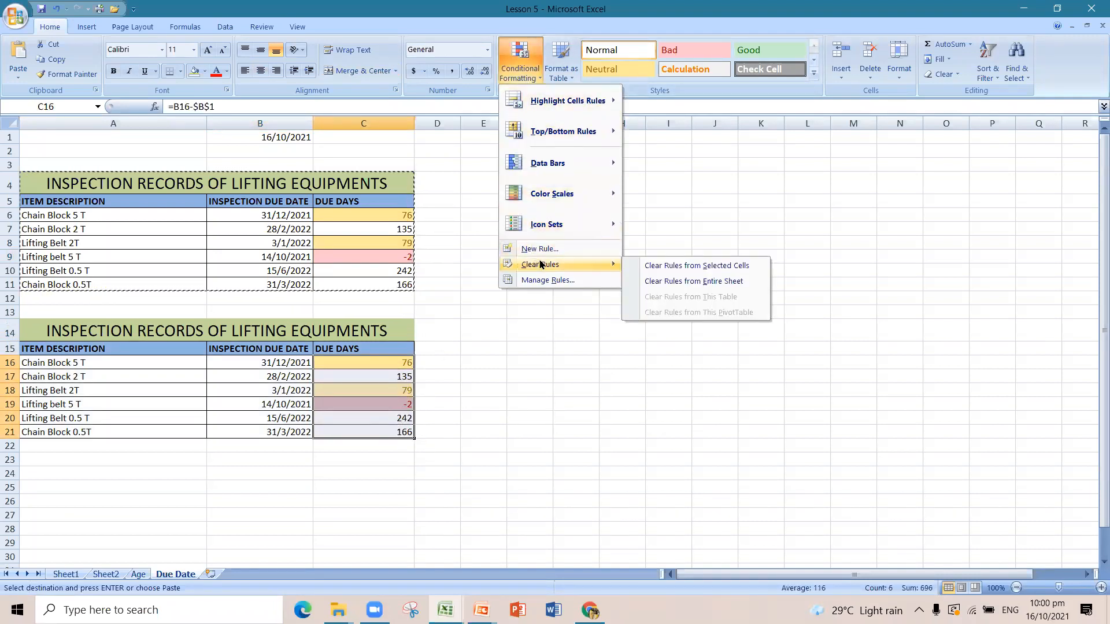
pyautogui.click(653, 266)
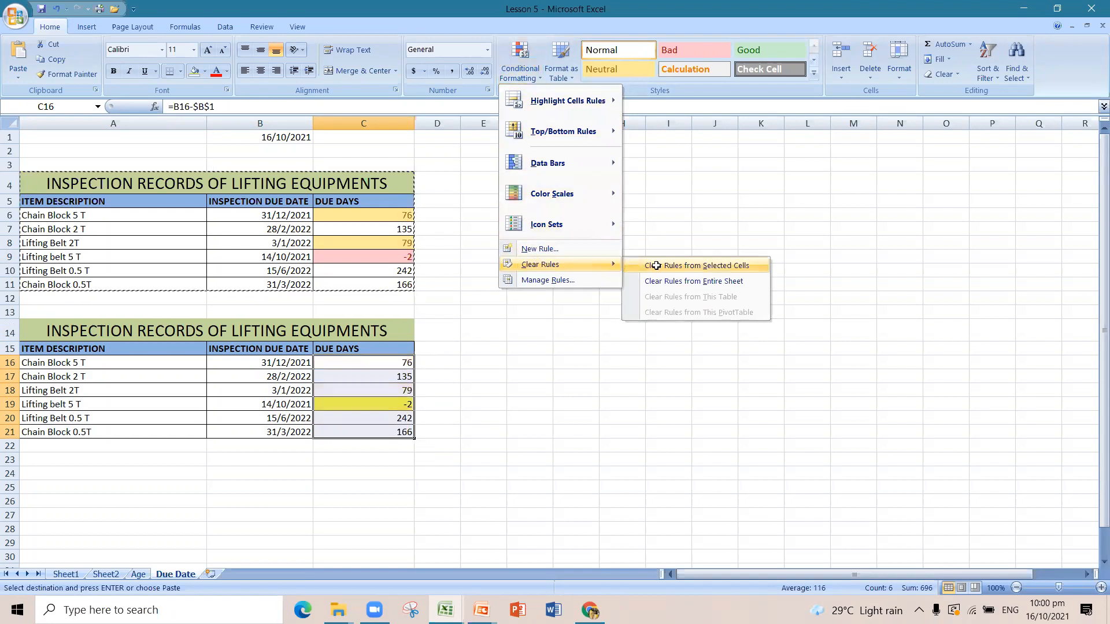
# Remove the remaining yellow fill from cell C19 by setting it to No Fill
pyautogui.click(399, 401)
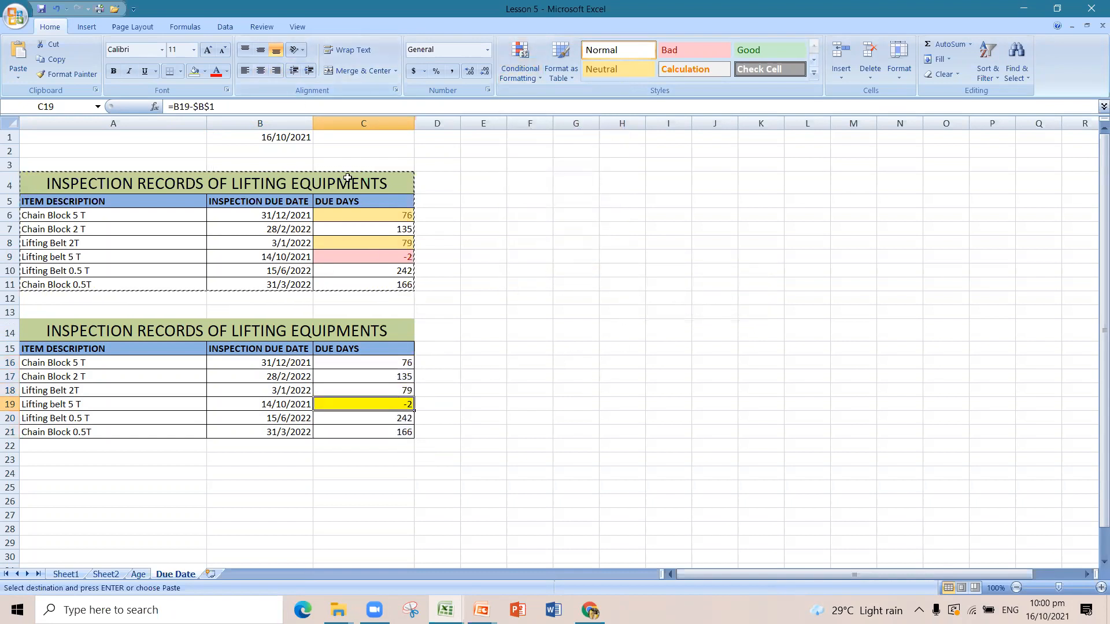
pyautogui.click(525, 81)
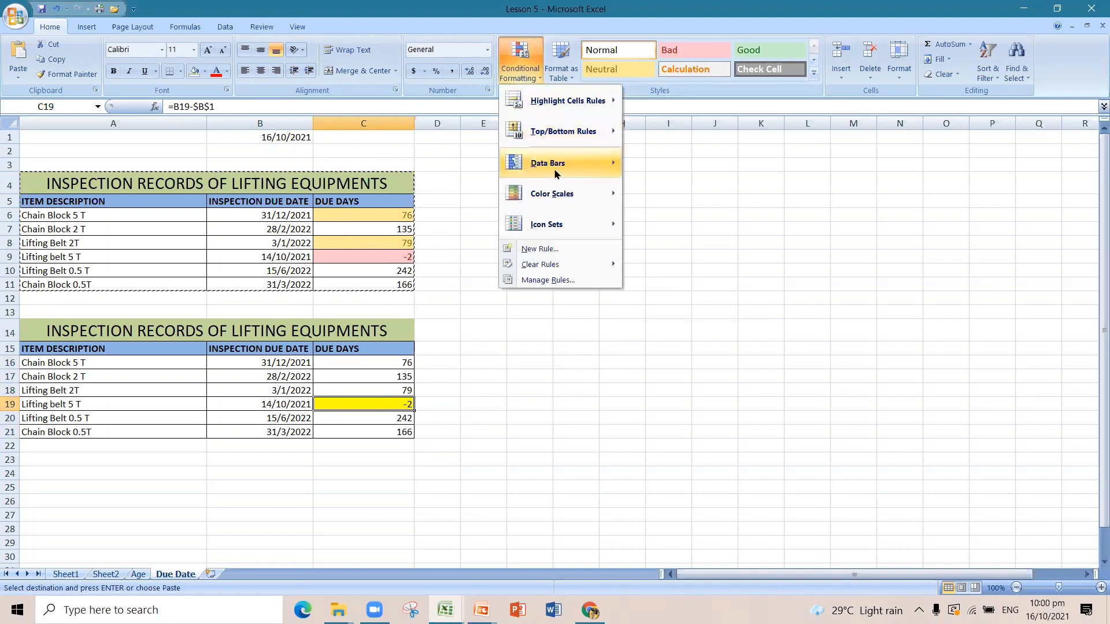
pyautogui.moveTo(578, 264)
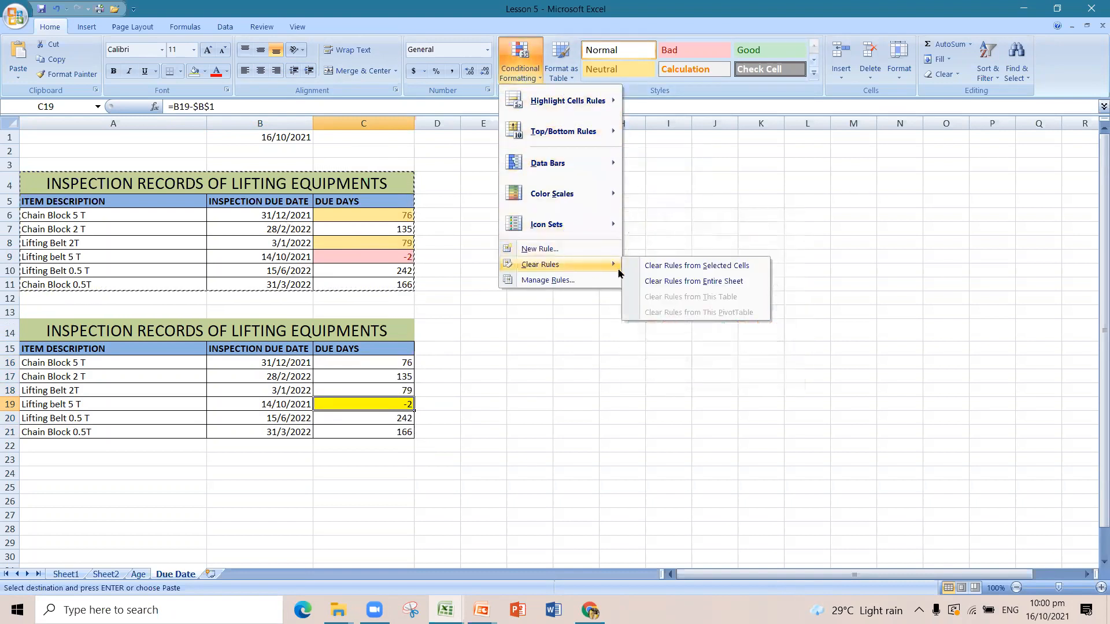
pyautogui.click(696, 267)
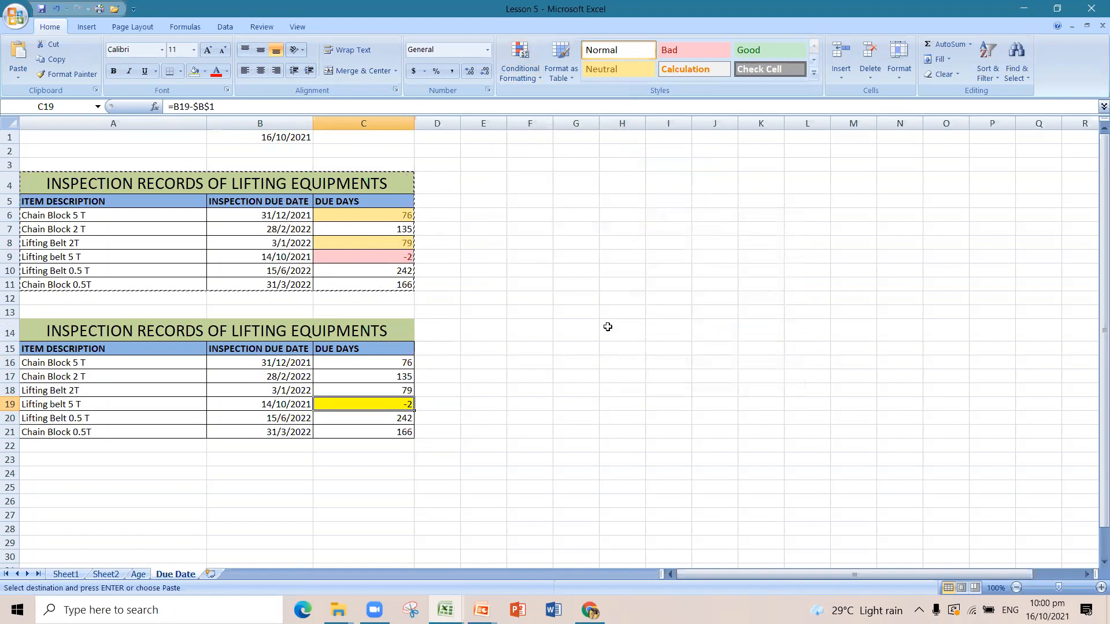
pyautogui.click(205, 71)
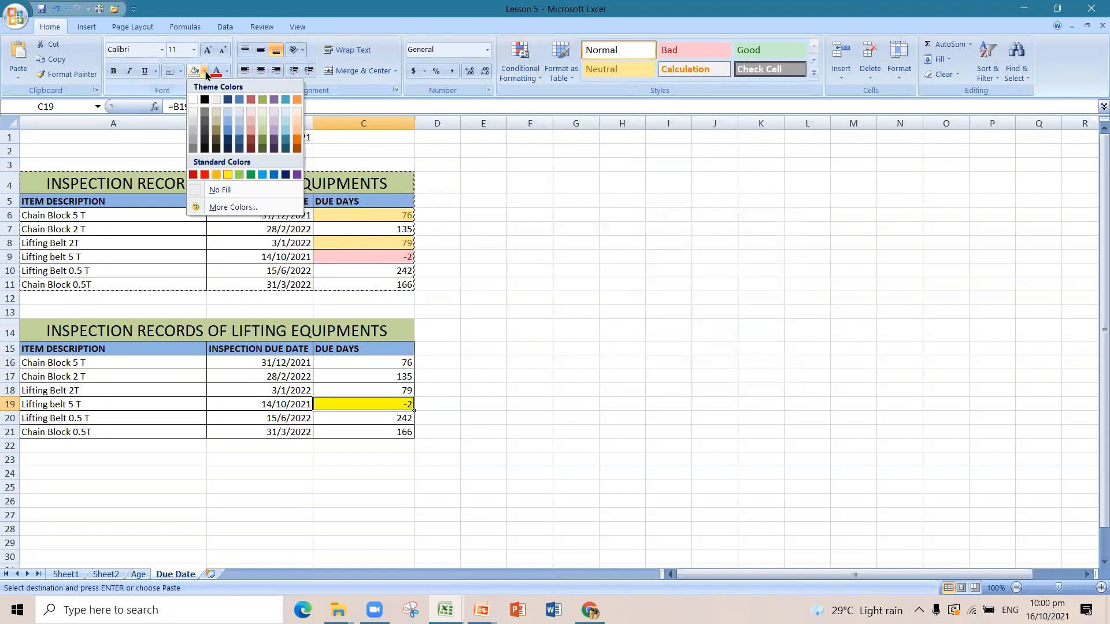
pyautogui.click(218, 190)
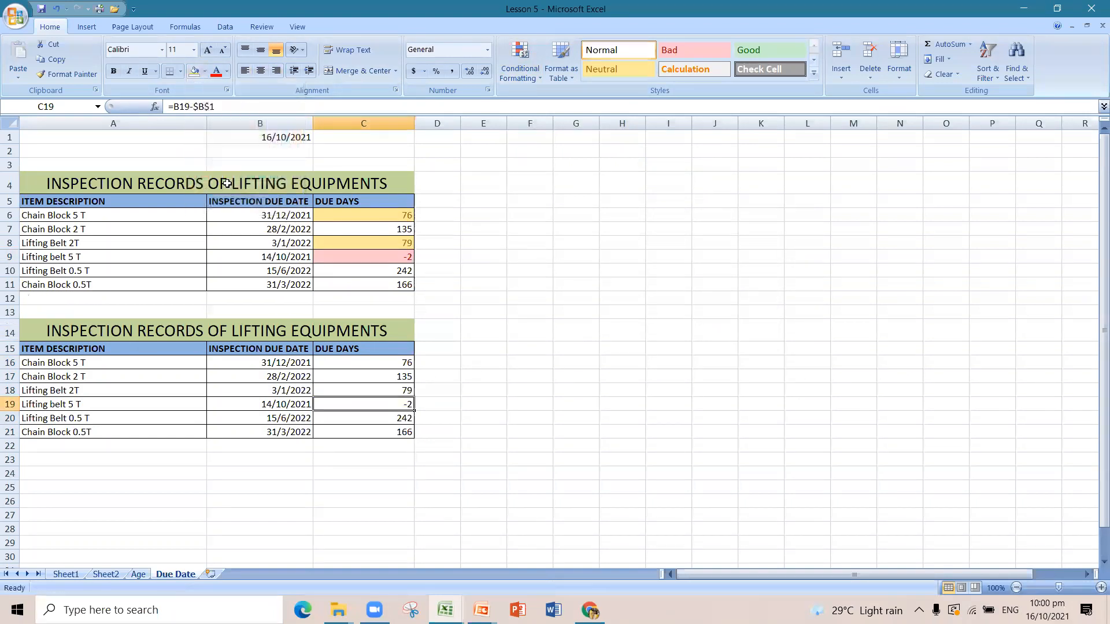
pyautogui.click(603, 363)
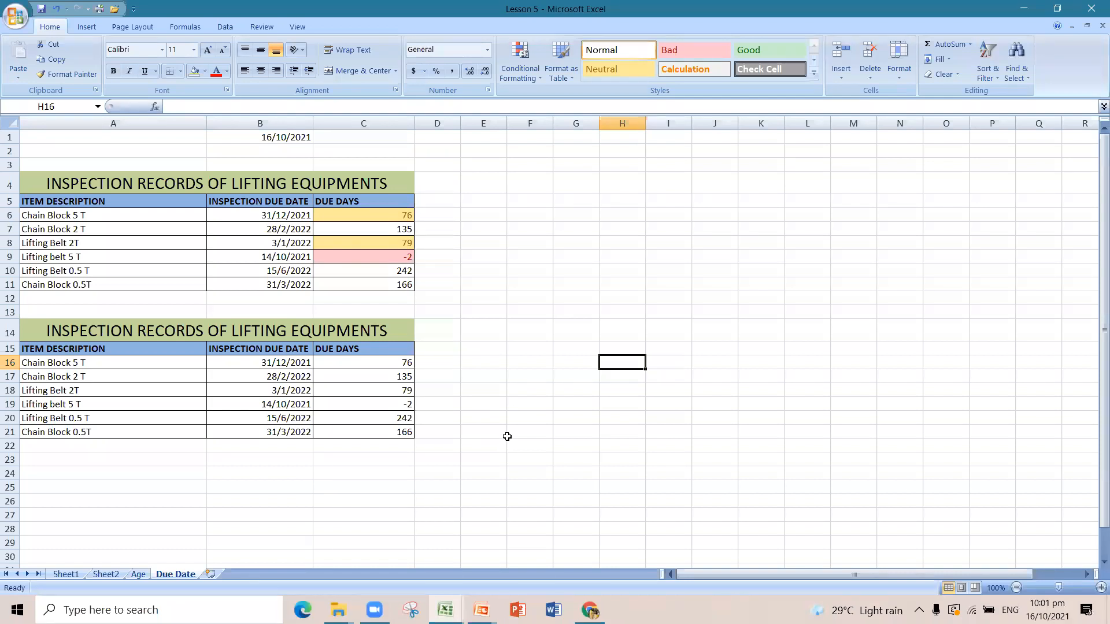
# Format the inspection due dates in B16:B21 that are less than =TODAY() with Light Red Fill with Dark Red Text
pyautogui.moveTo(297, 365); pyautogui.dragTo(297, 429)
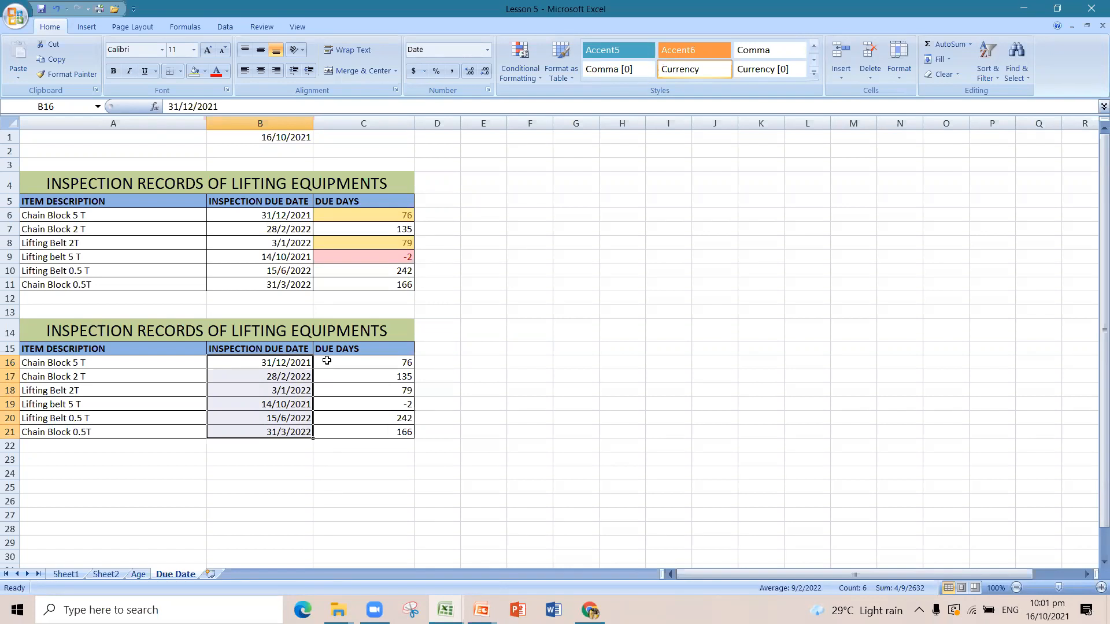
pyautogui.click(376, 259)
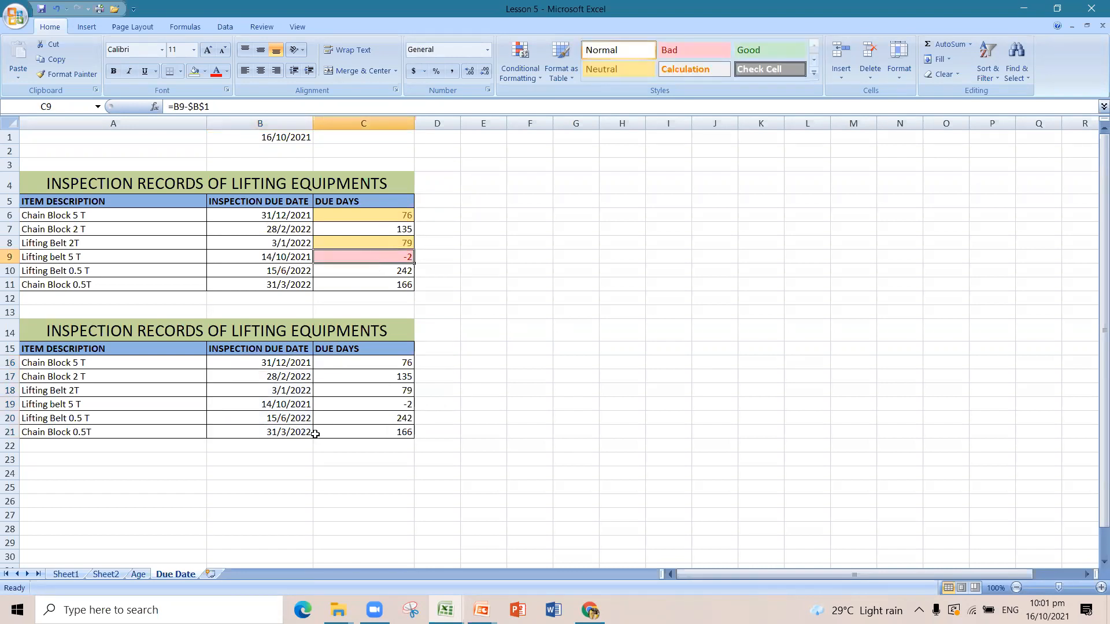
pyautogui.moveTo(307, 368); pyautogui.dragTo(308, 432)
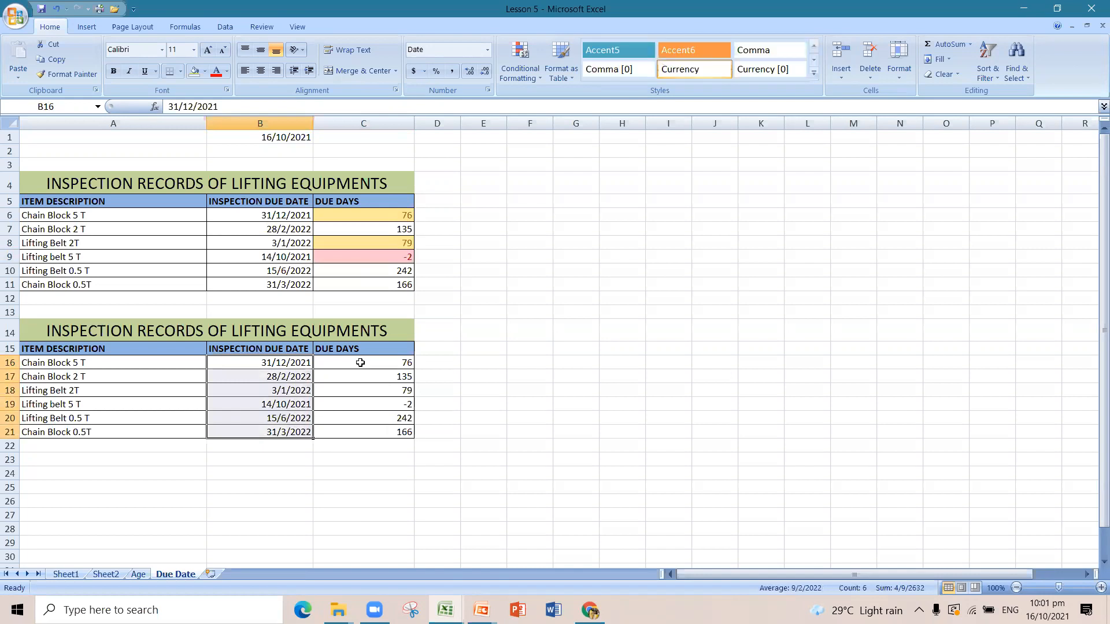
pyautogui.click(523, 72)
pyautogui.moveTo(565, 113)
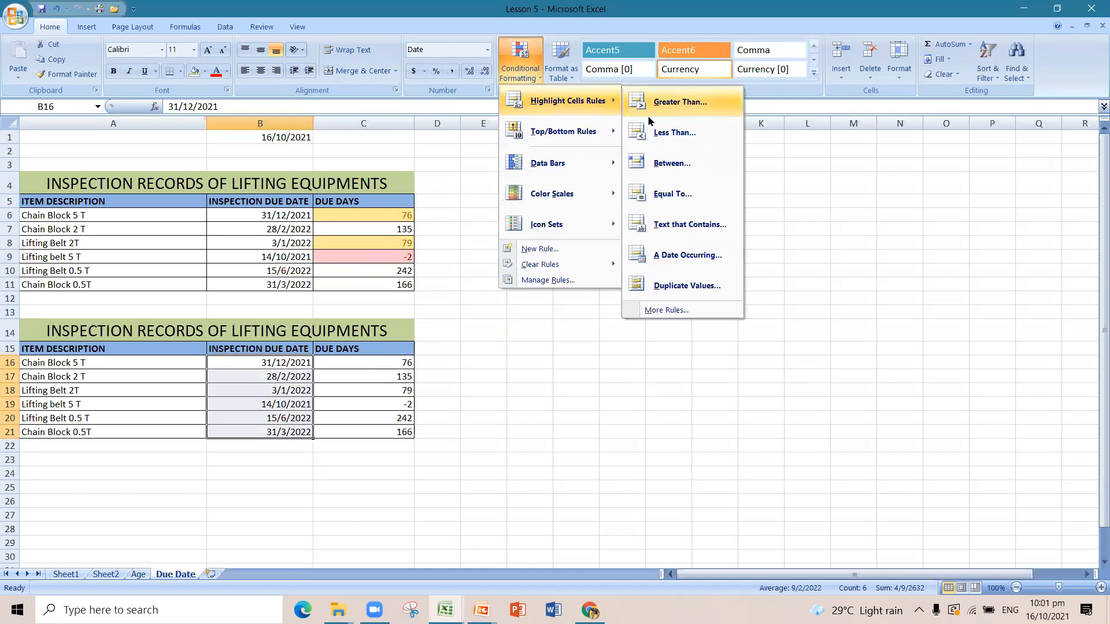
pyautogui.click(667, 133)
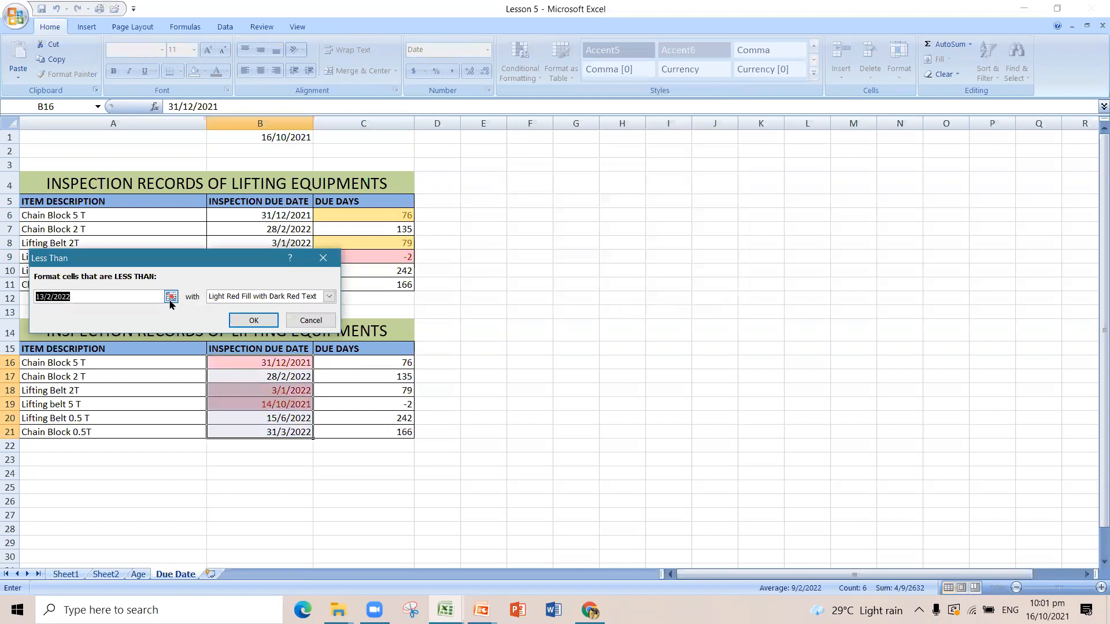
pyautogui.write('=')
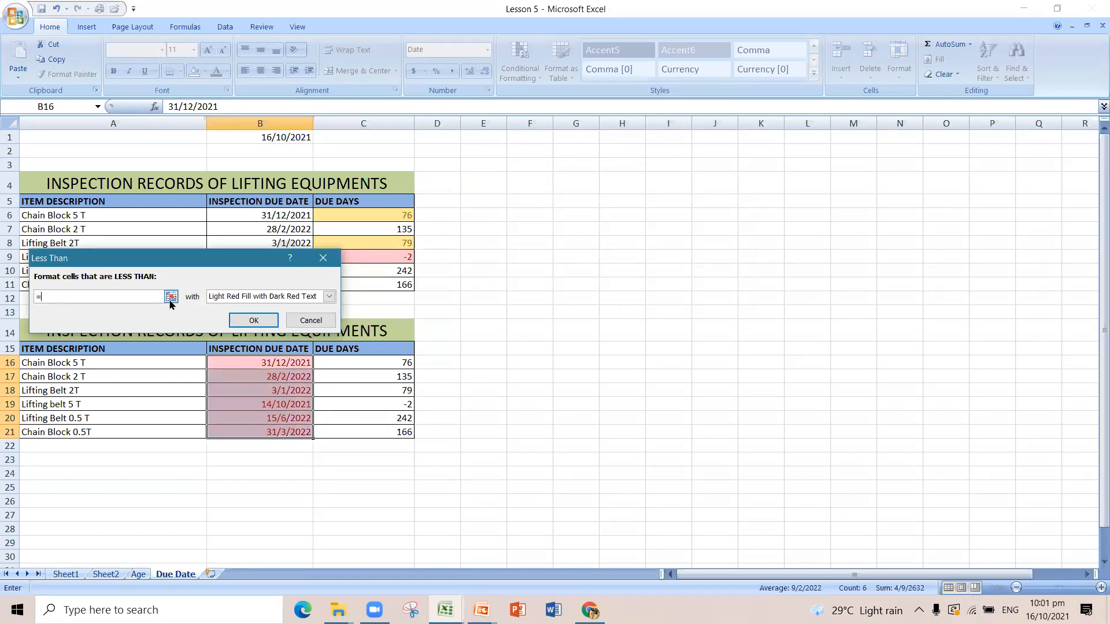
pyautogui.write('TODAY')
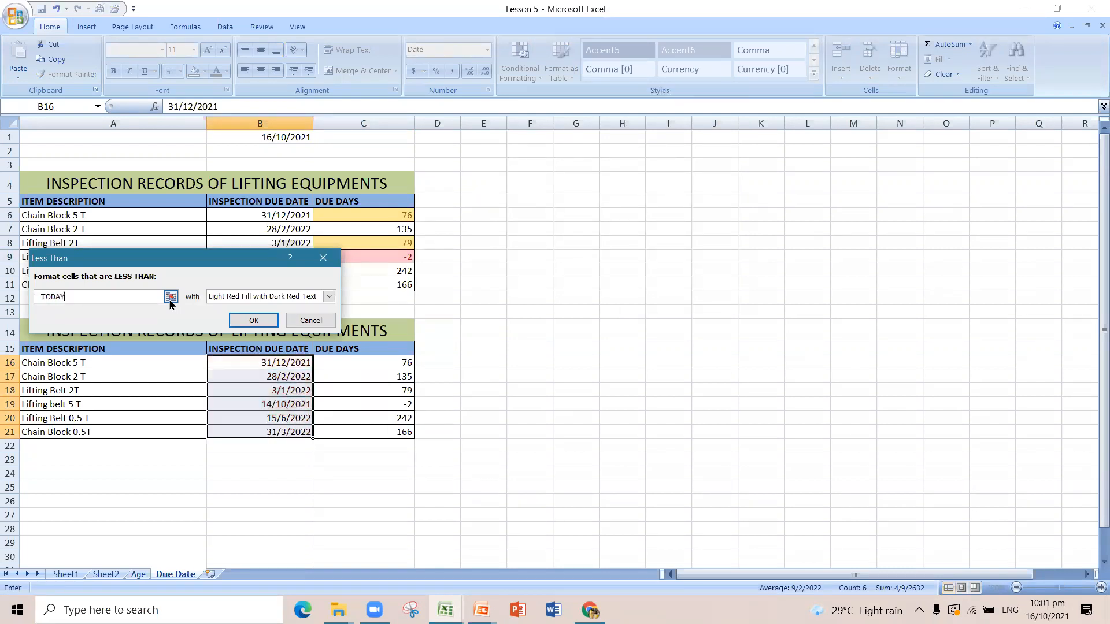
pyautogui.write('()')
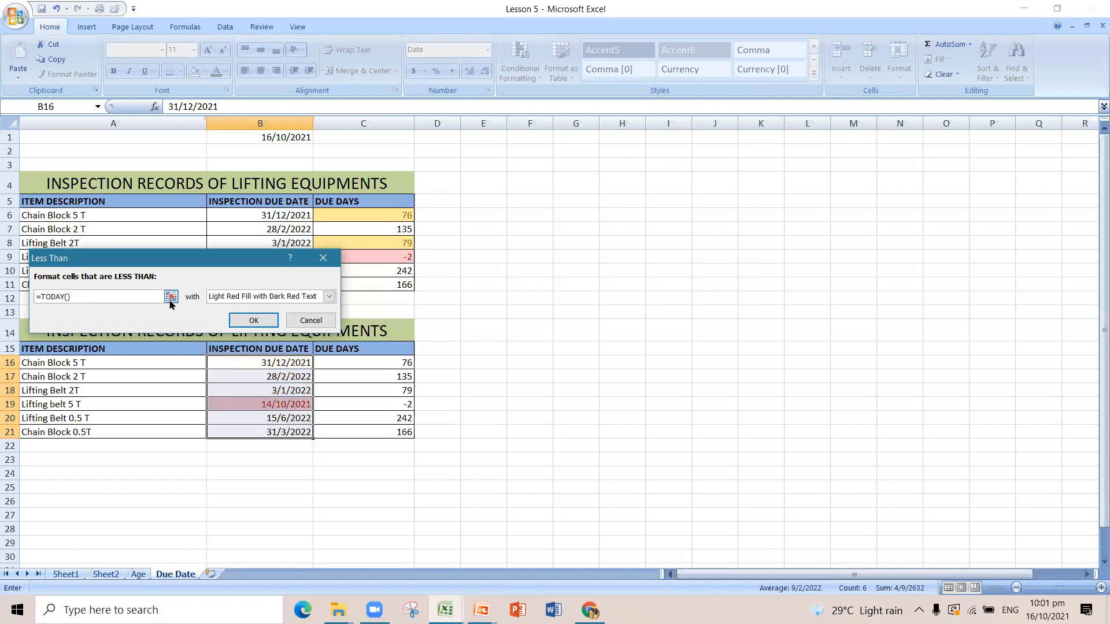
pyautogui.click(256, 322)
pyautogui.click(535, 405)
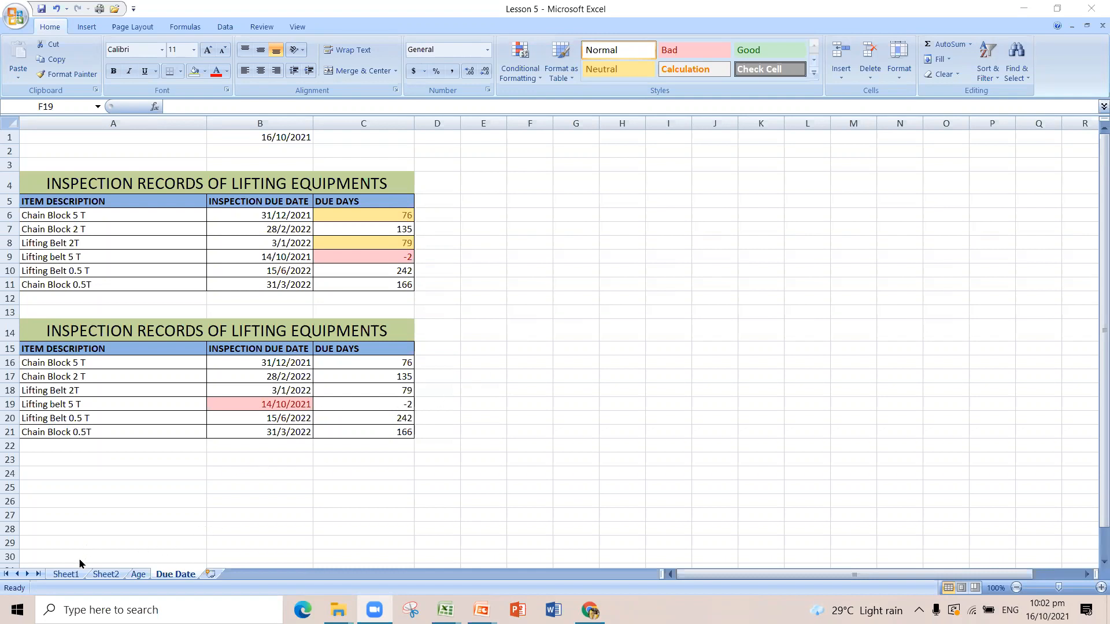
# Review the colour-coded dates in E28:E30 on Sheet1, then the Due Days in C6:C11 on the Due Date sheet
pyautogui.click(64, 563)
pyautogui.click(65, 574)
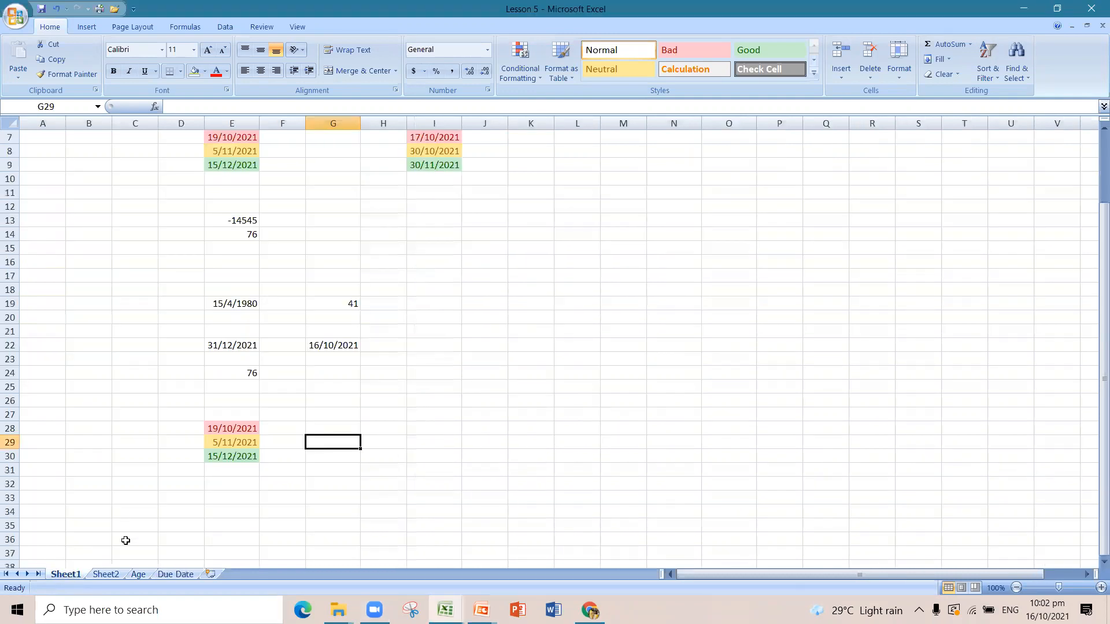
pyautogui.click(232, 429)
pyautogui.click(235, 444)
pyautogui.click(235, 457)
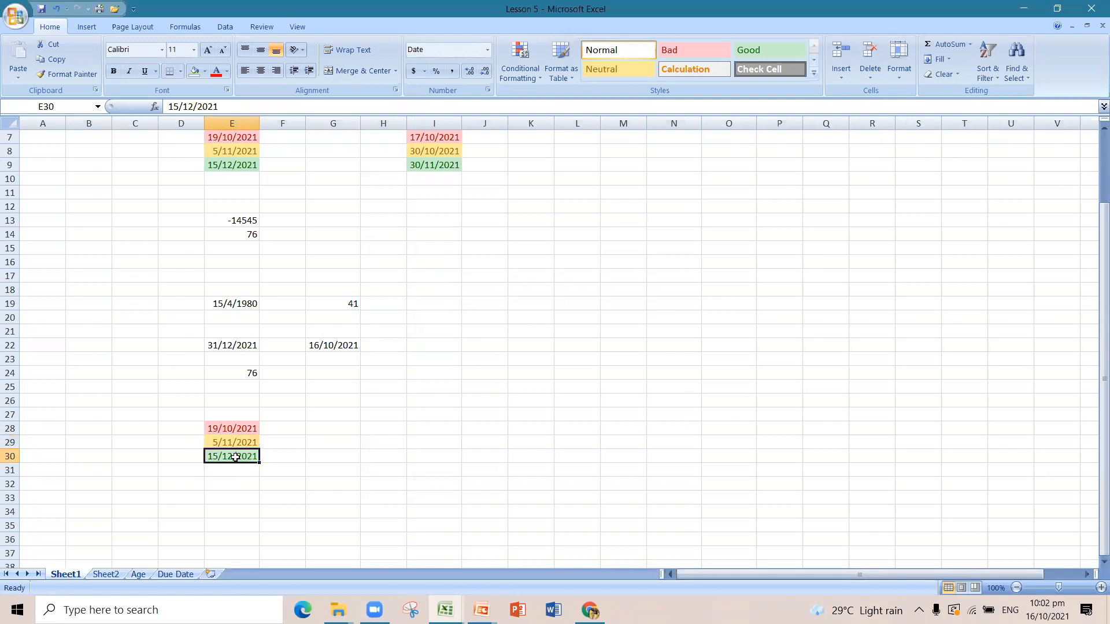
pyautogui.moveTo(245, 429); pyautogui.dragTo(247, 452)
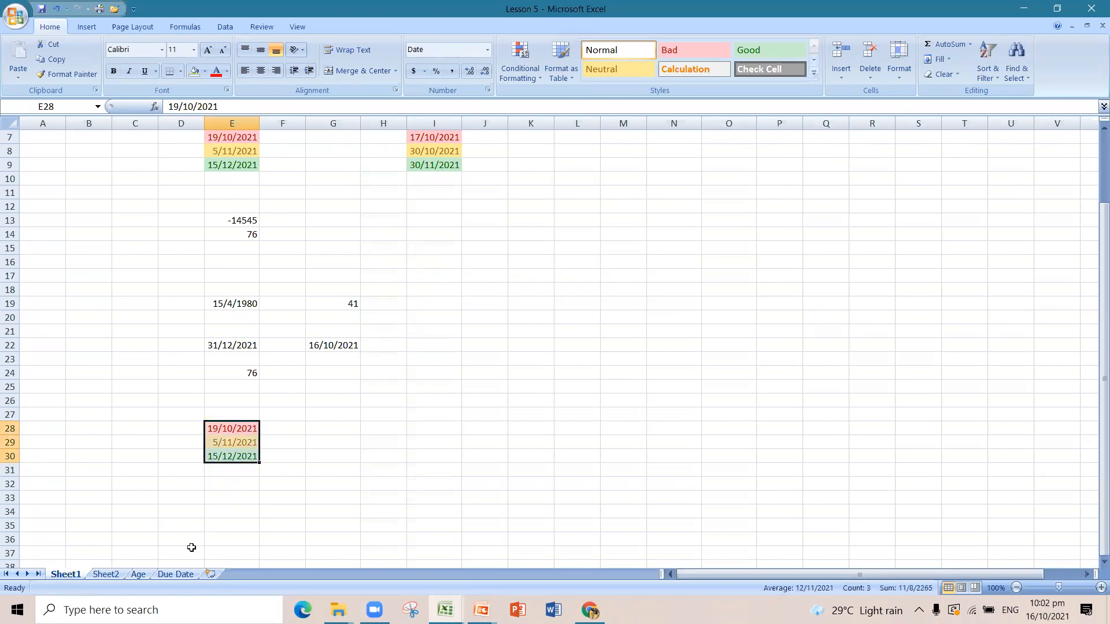
pyautogui.click(176, 574)
pyautogui.moveTo(371, 219); pyautogui.dragTo(377, 281)
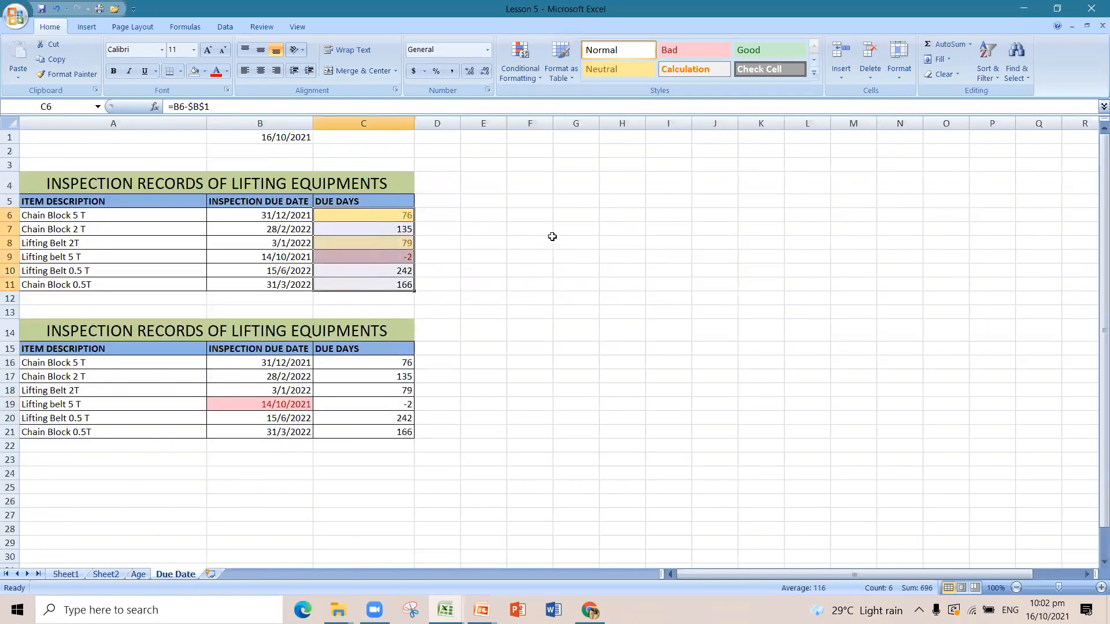
# Start a colour key beside the first table with "< Today" in G7 and "Red" in H7
pyautogui.click(546, 242)
pyautogui.click(574, 237)
pyautogui.click(581, 230)
pyautogui.write('rED')
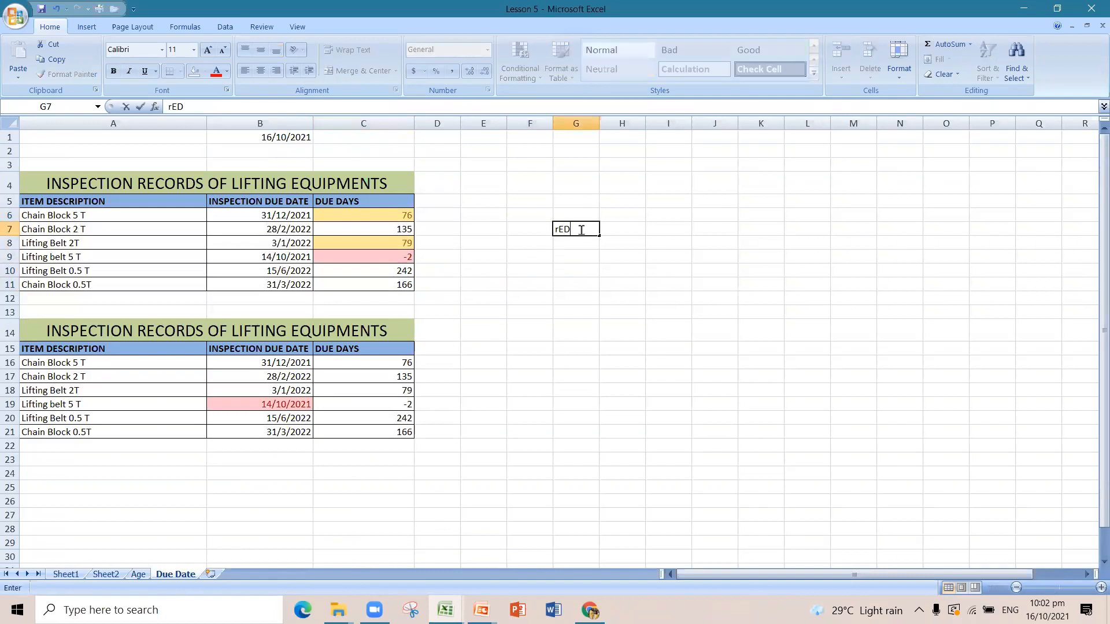
pyautogui.press('BackSpace')
pyautogui.press('BackSpace')
pyautogui.press('BackSpace')
pyautogui.write('>')
pyautogui.write('< today')
pyautogui.press('Tab')
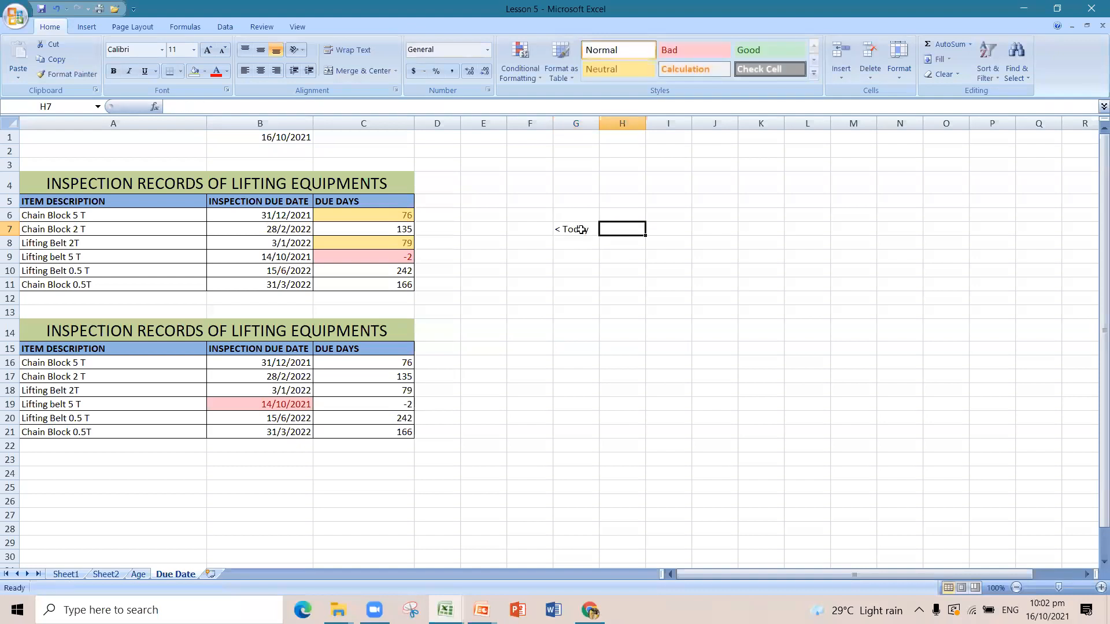
pyautogui.write('Red')
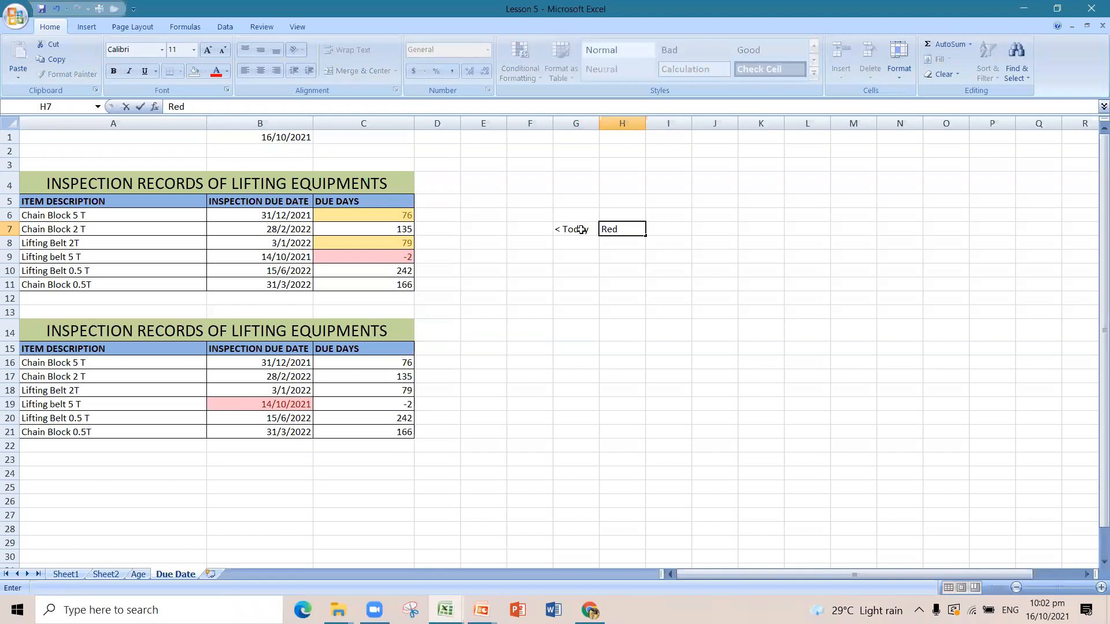
# Add a second colour key row with "0<100" in G8 and "Yellow" in H8
pyautogui.click(583, 243)
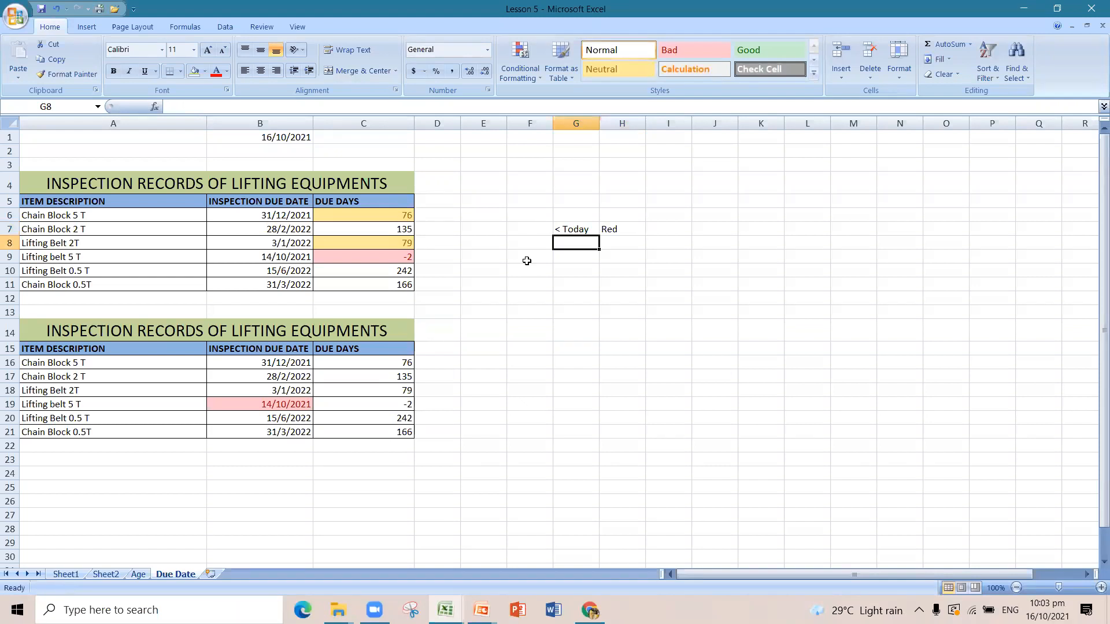
pyautogui.write('0<')
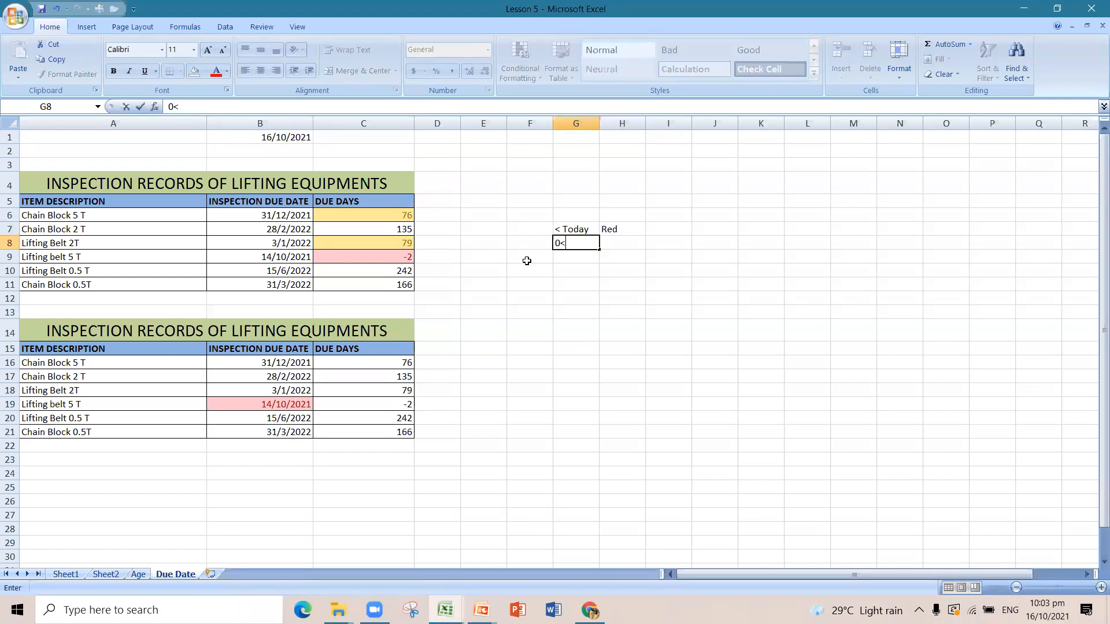
pyautogui.write('100')
pyautogui.press('Tab')
pyautogui.write('Yellos')
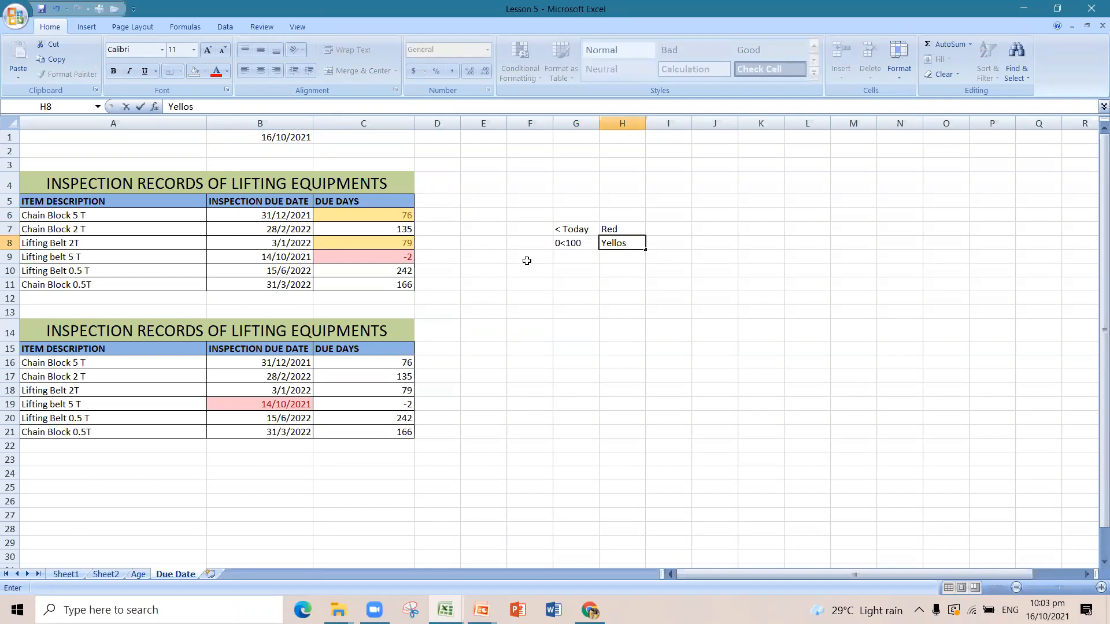
pyautogui.press('BackSpace')
pyautogui.write('w')
pyautogui.click(547, 299)
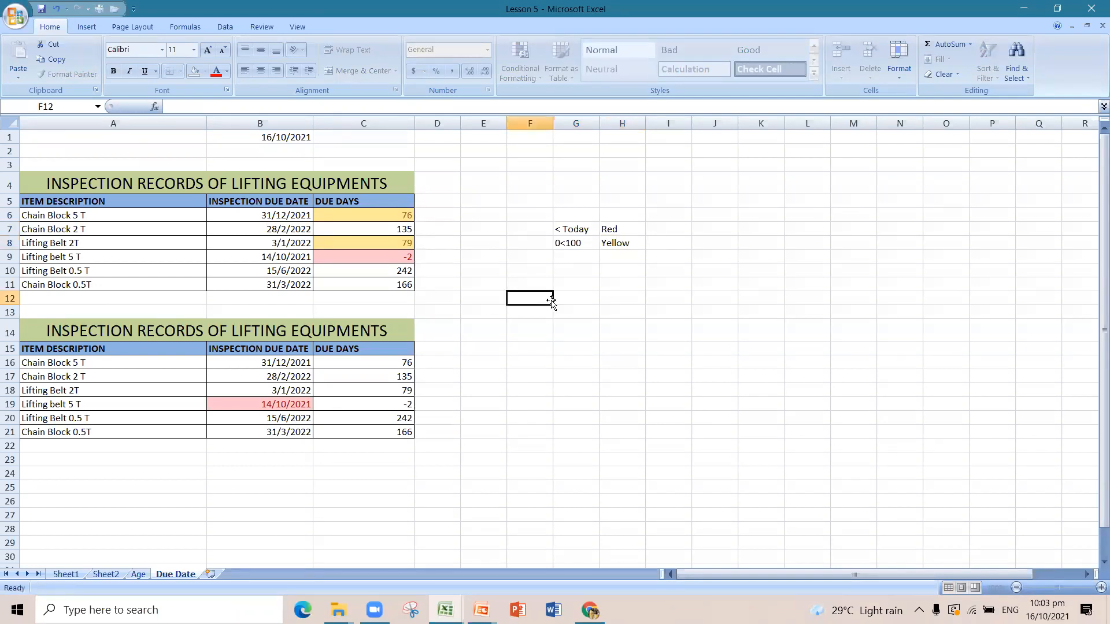
pyautogui.click(574, 257)
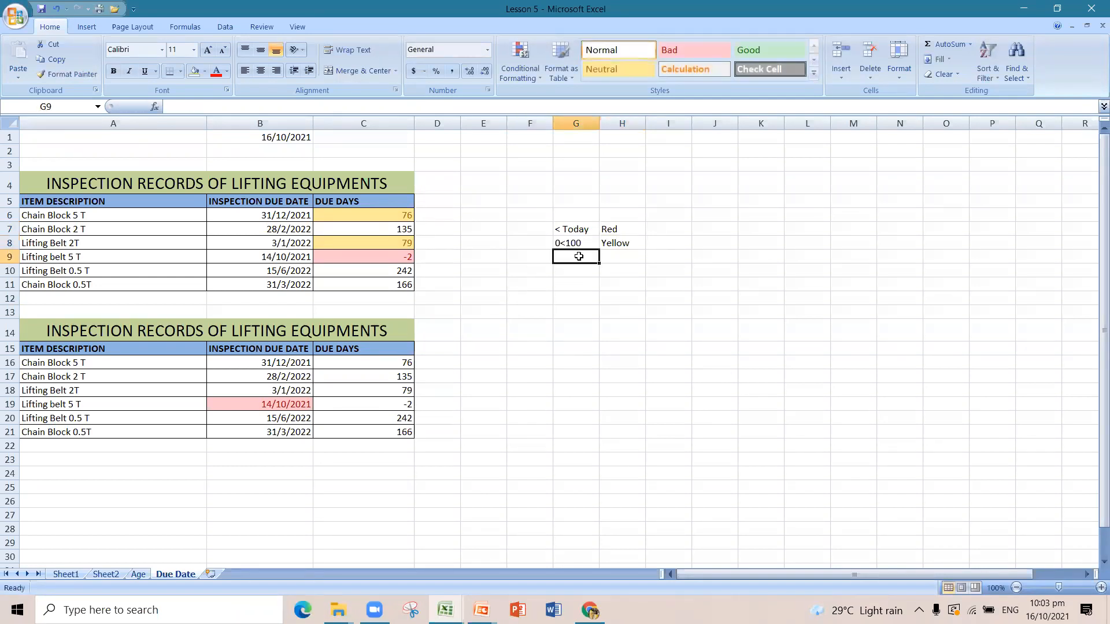
# Format the Due Days in C6:C11 that are greater than 100 with Green Fill with Dark Green Text
pyautogui.moveTo(404, 215); pyautogui.dragTo(408, 285)
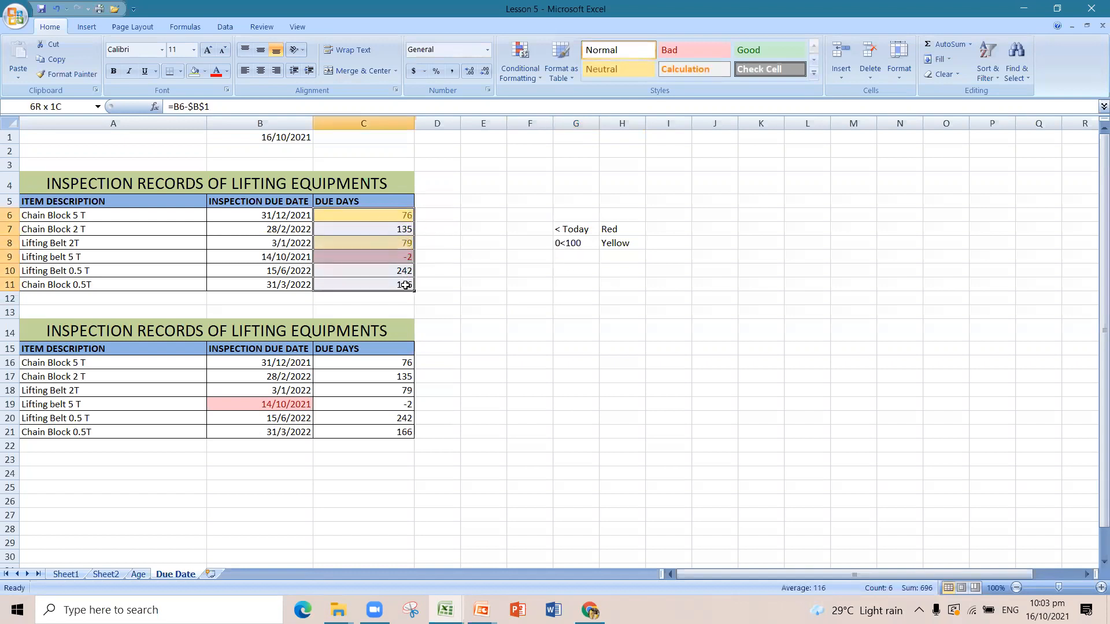
pyautogui.click(517, 76)
pyautogui.moveTo(584, 101)
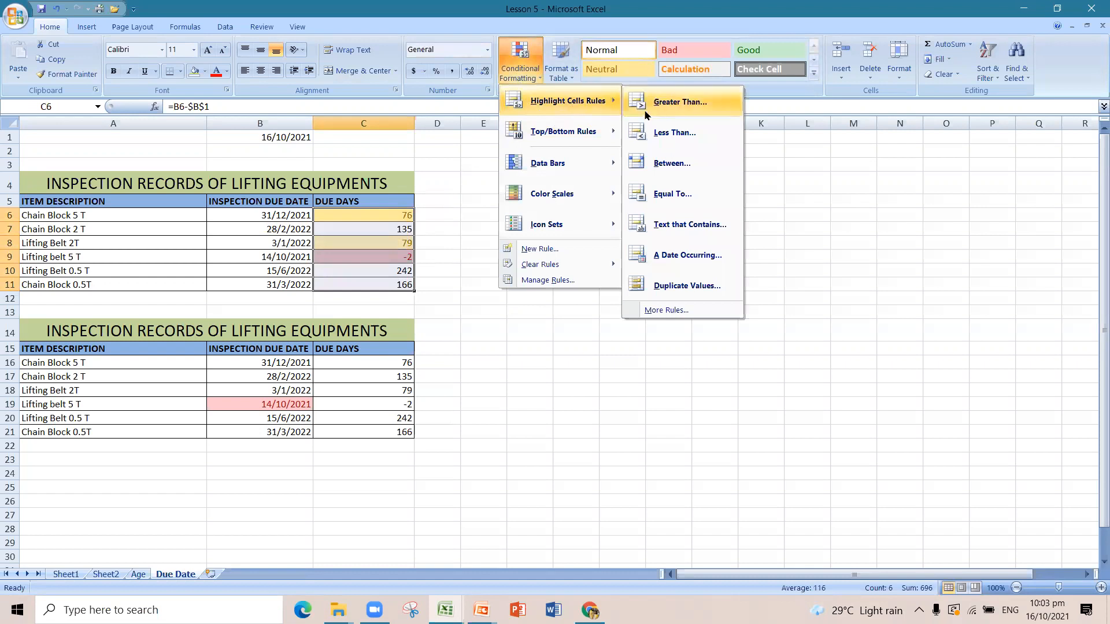
pyautogui.click(670, 107)
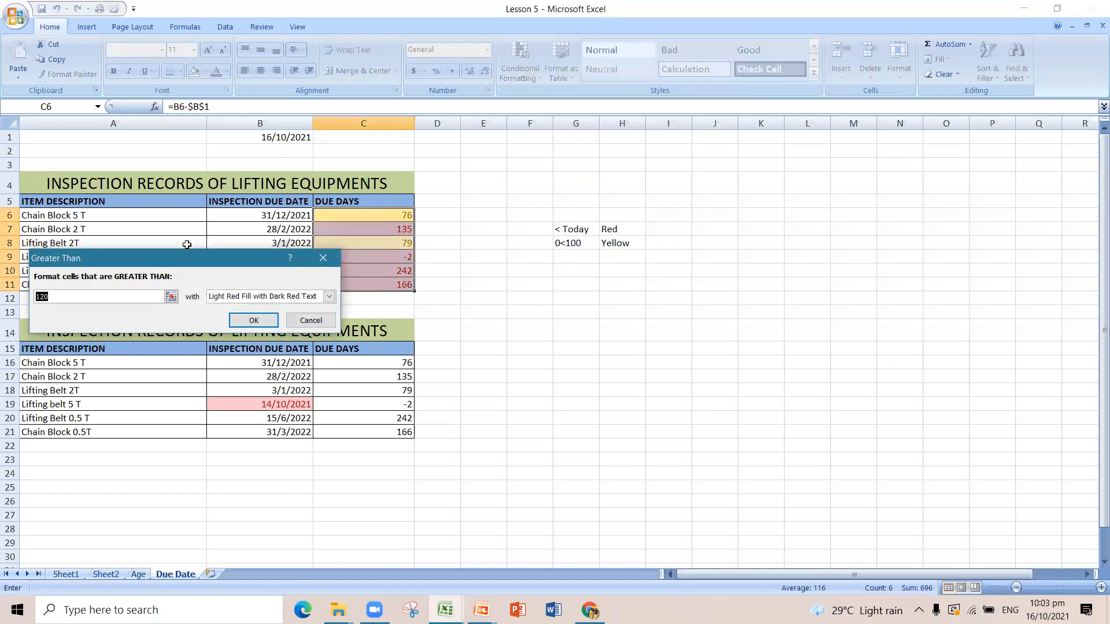
pyautogui.write('100')
pyautogui.click(264, 298)
pyautogui.click(262, 334)
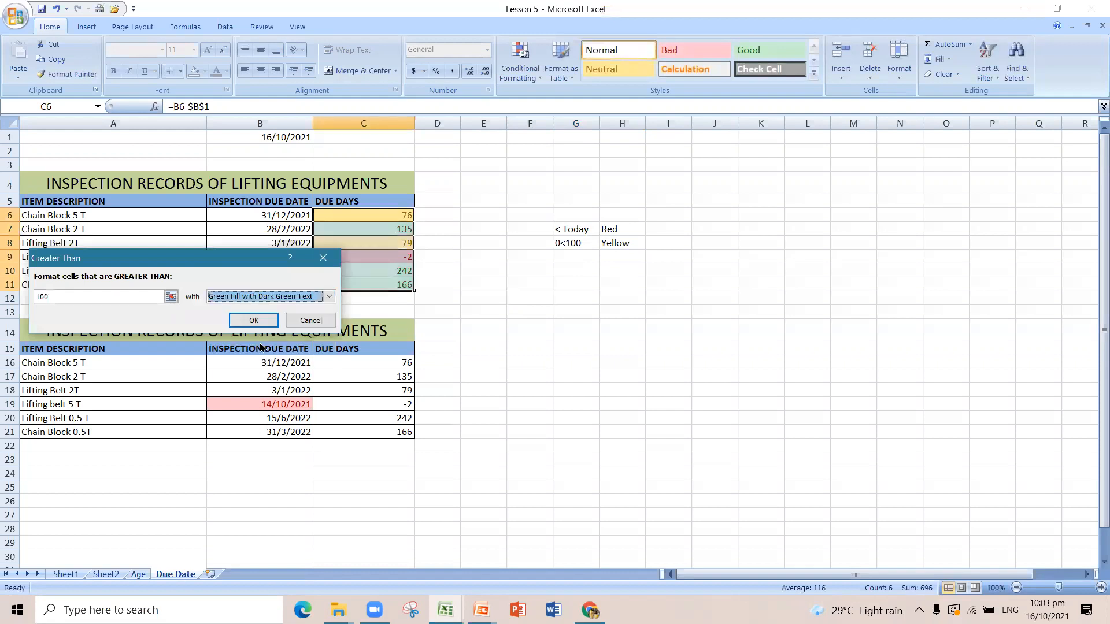
pyautogui.click(256, 322)
pyautogui.click(493, 360)
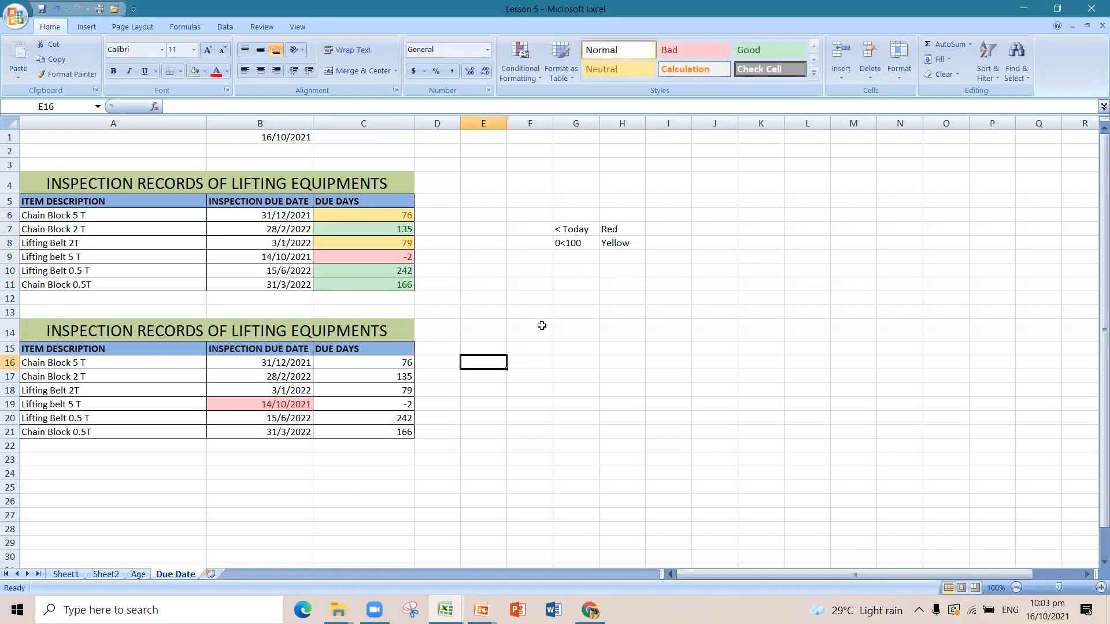
# Add a third colour key row with ">100" in G9 and "Green" in H9
pyautogui.click(584, 256)
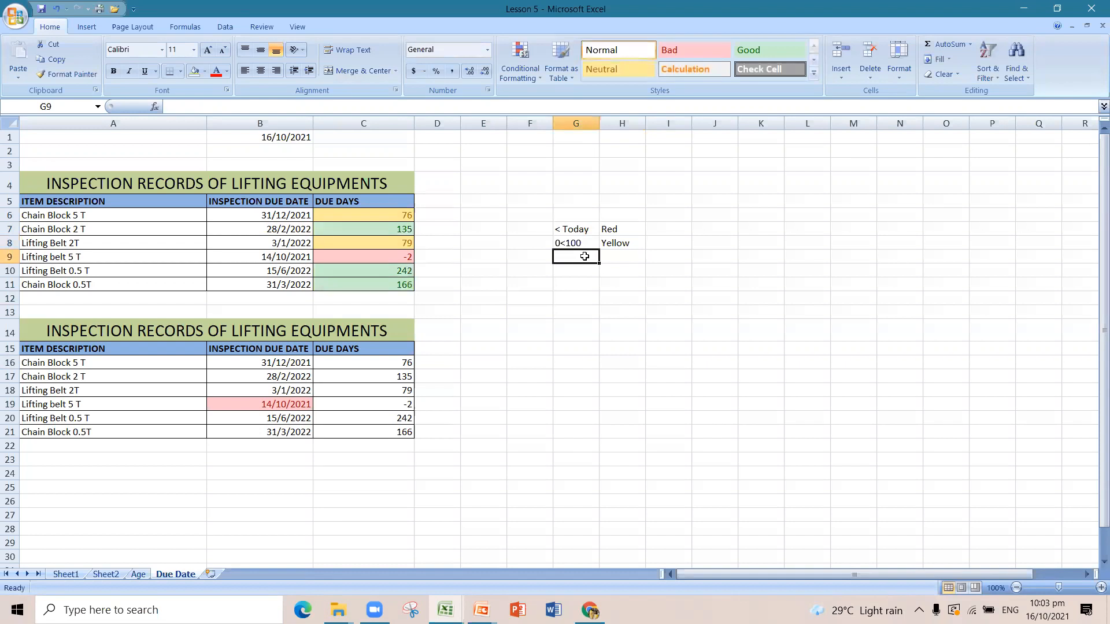
pyautogui.write('>100')
pyautogui.press('Tab')
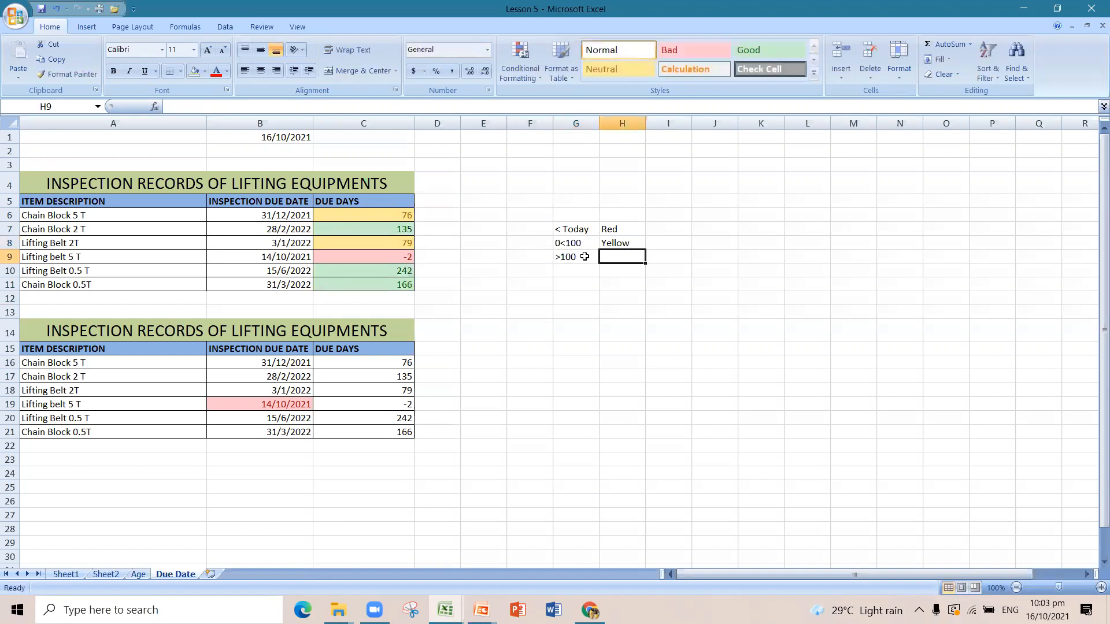
pyautogui.write('Green')
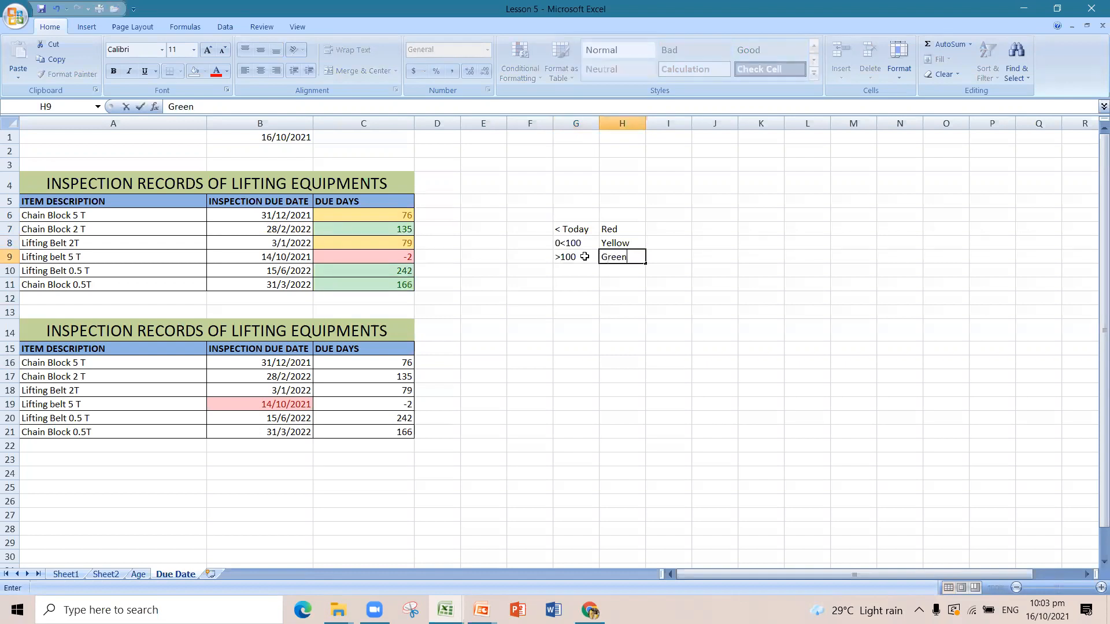
pyautogui.click(544, 327)
pyautogui.moveTo(366, 215); pyautogui.dragTo(371, 286)
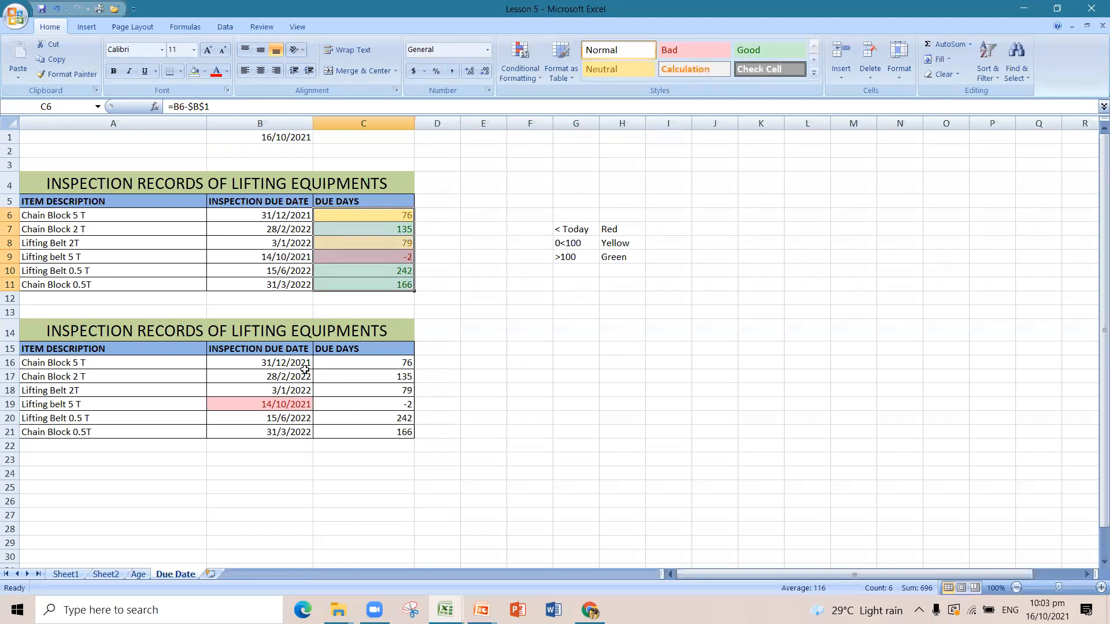
pyautogui.moveTo(305, 368); pyautogui.dragTo(304, 430)
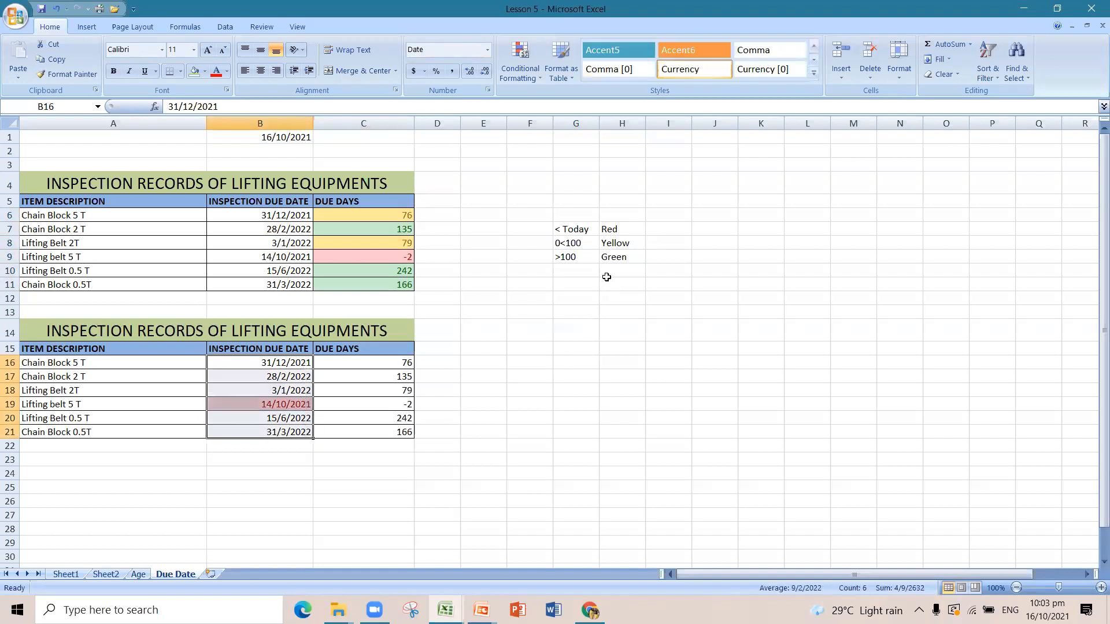
pyautogui.click(297, 409)
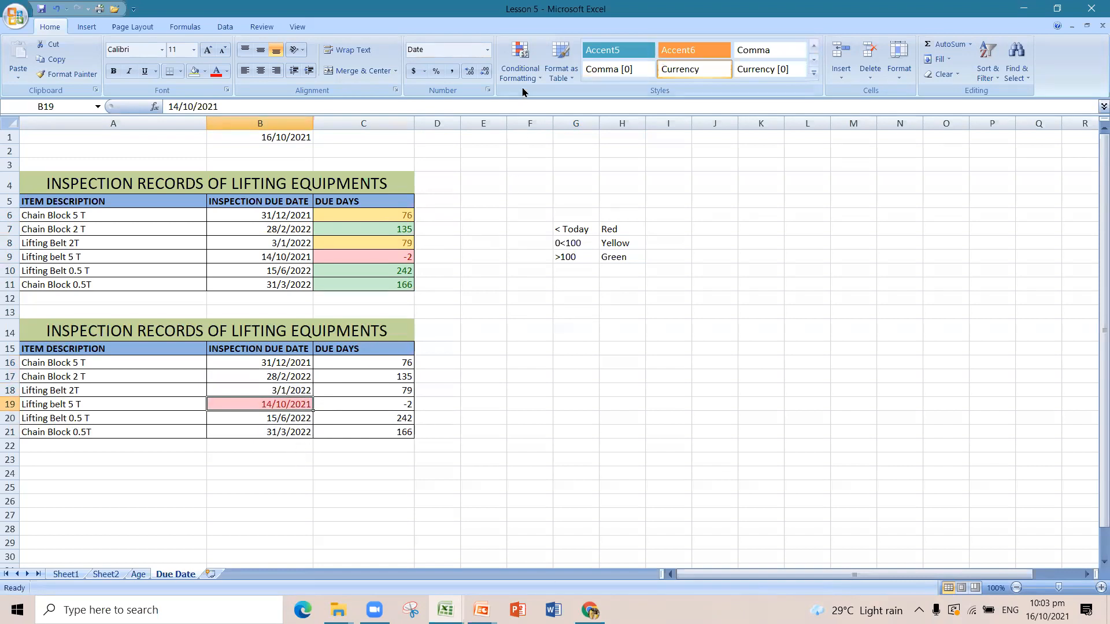
pyautogui.click(520, 68)
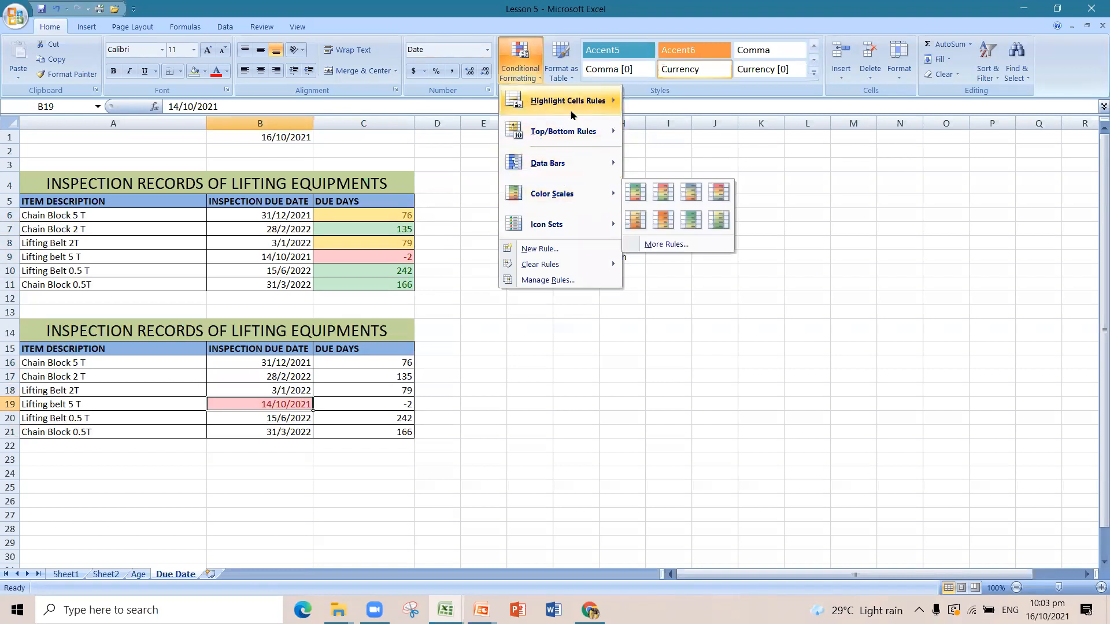
pyautogui.moveTo(576, 106)
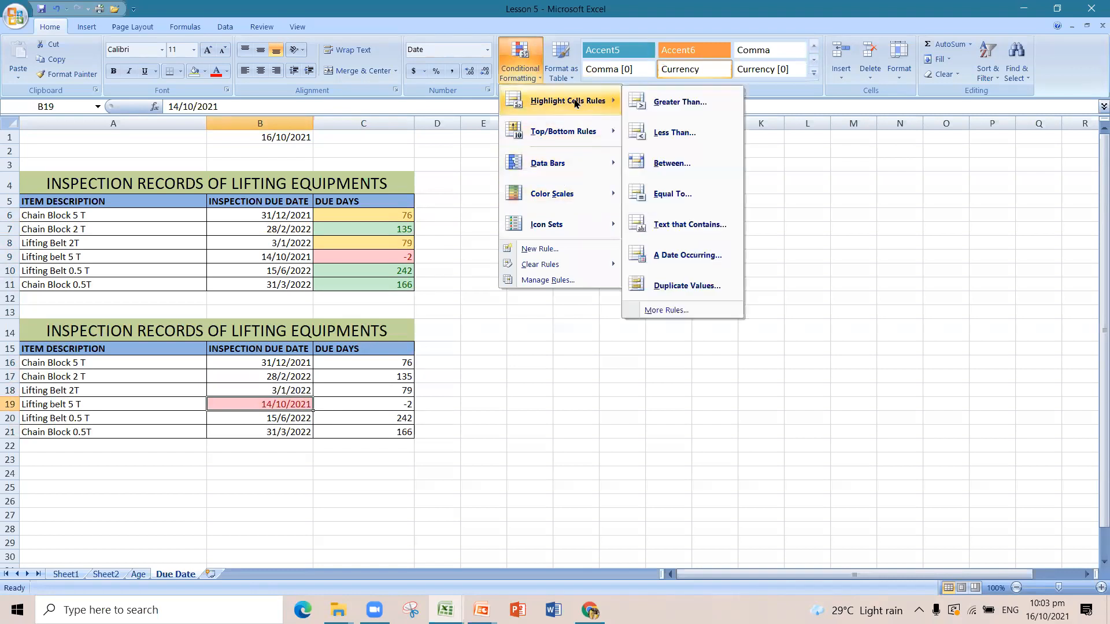
pyautogui.click(673, 133)
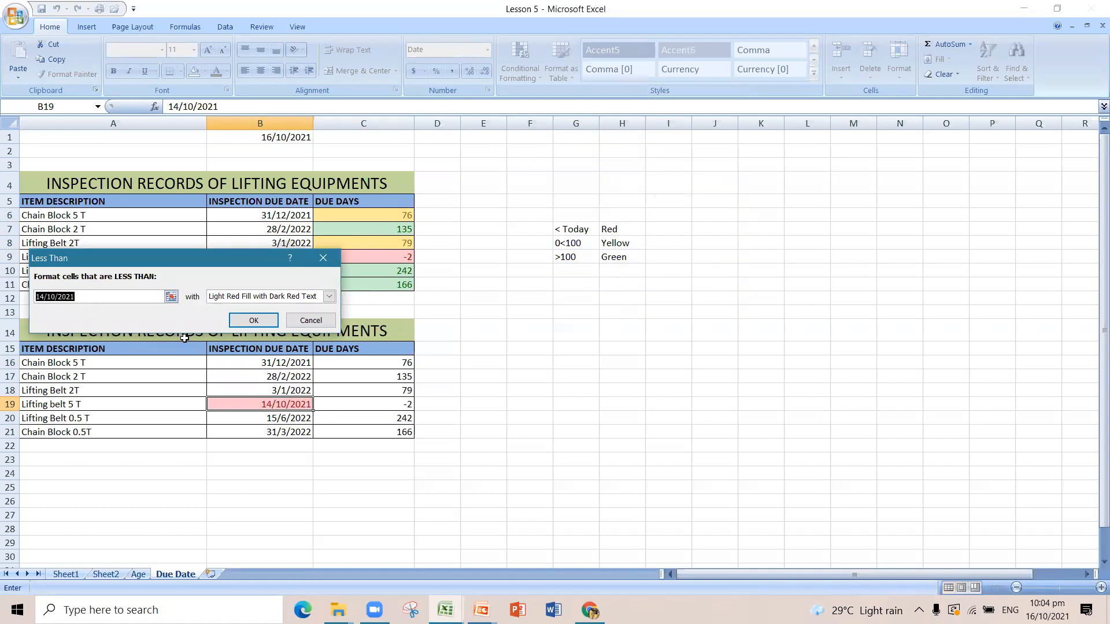
pyautogui.click(313, 320)
# Try a Between highlighting rule on the inspection due dates in B16:B21, from =TODAY() to 100, and discard it
pyautogui.moveTo(283, 361); pyautogui.dragTo(276, 427)
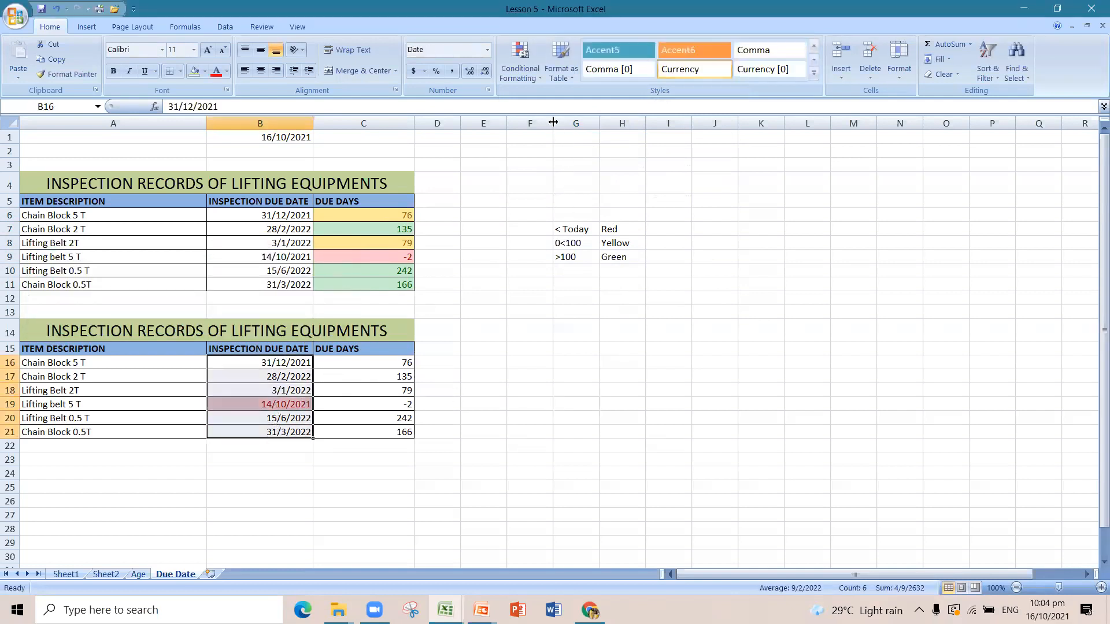
pyautogui.click(527, 73)
pyautogui.moveTo(567, 108)
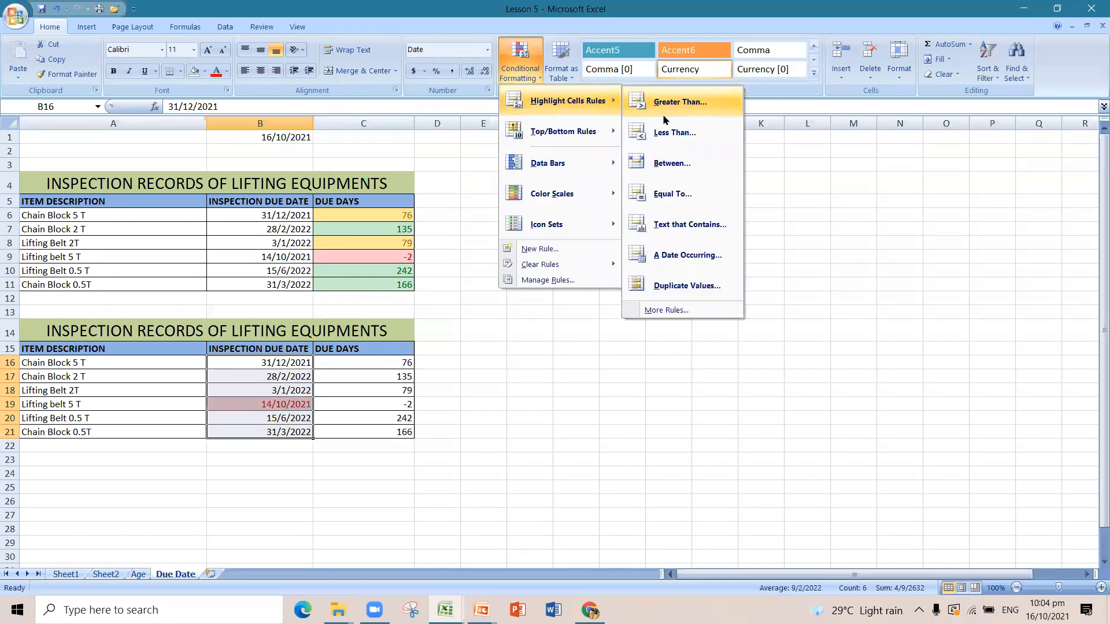
pyautogui.click(671, 163)
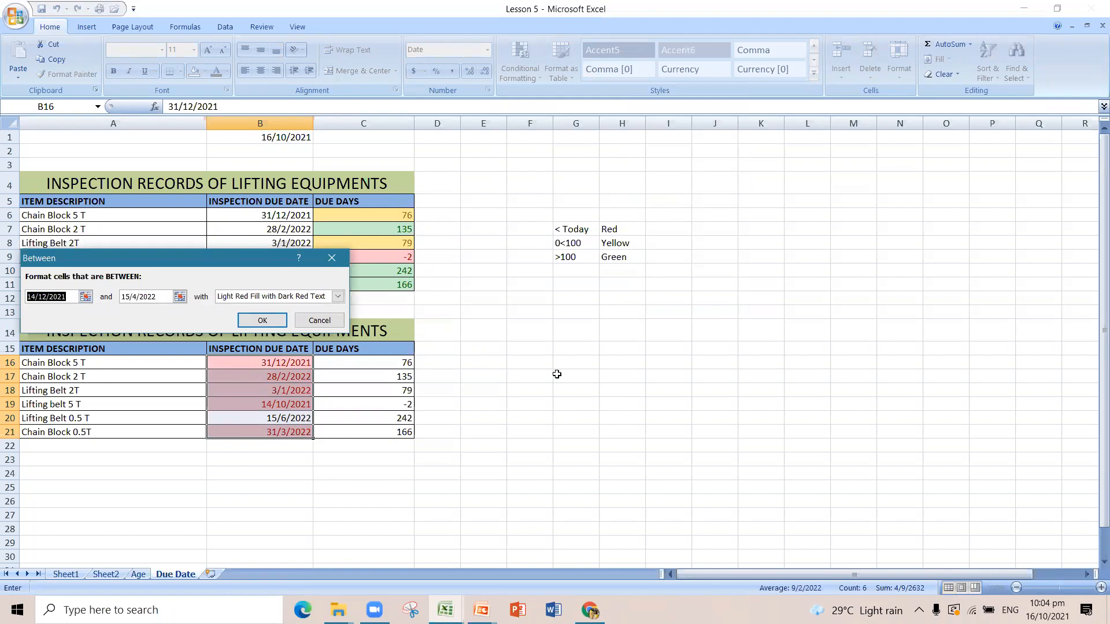
pyautogui.write('=')
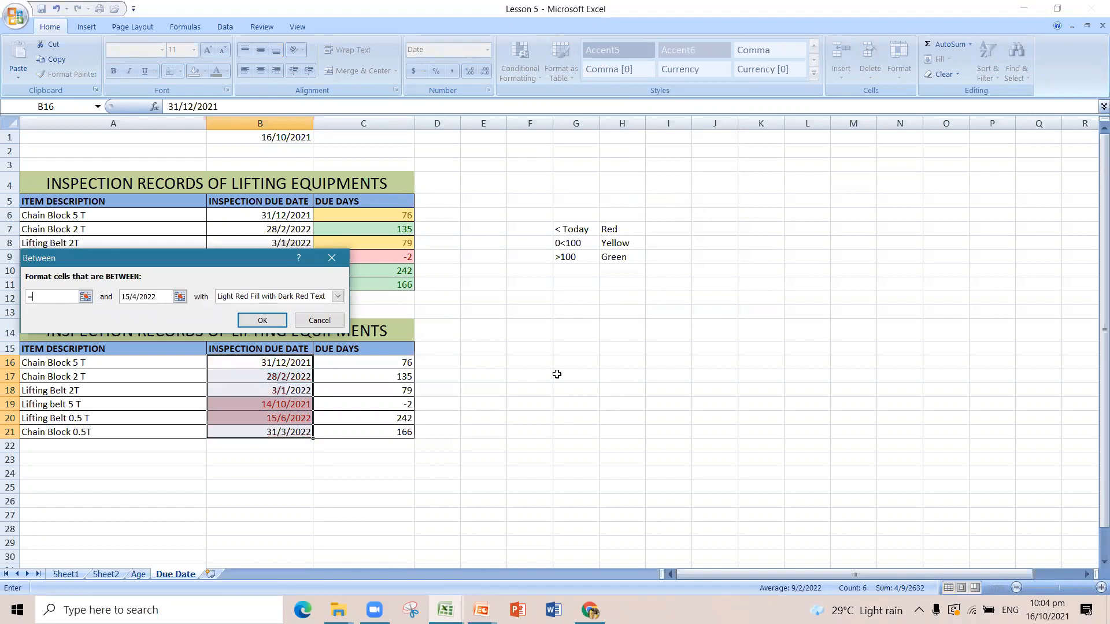
pyautogui.write('TODA')
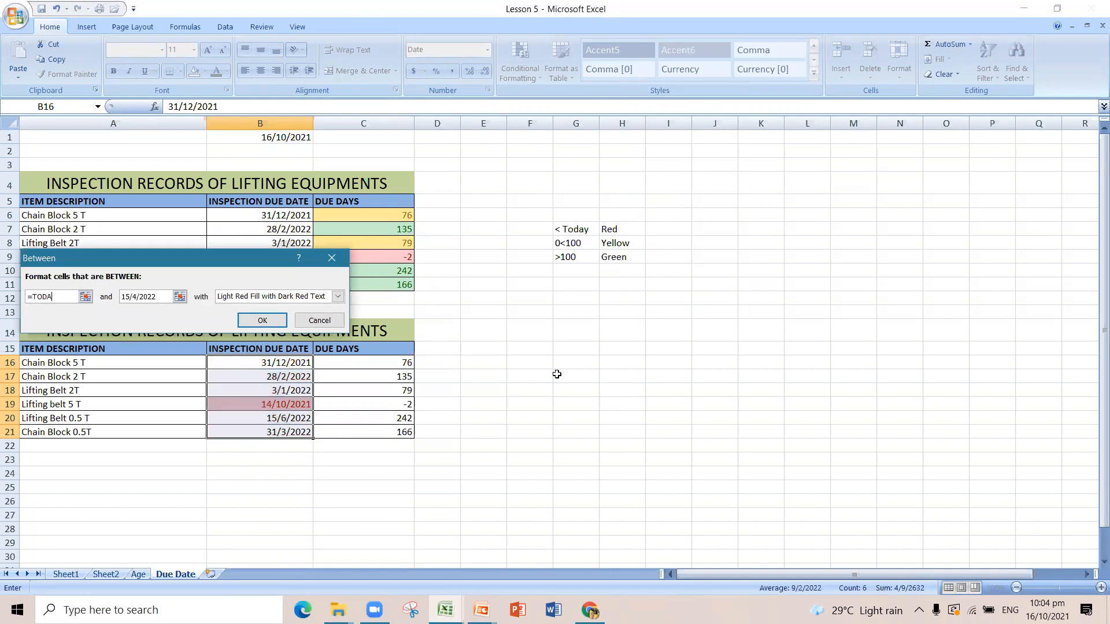
pyautogui.write('Y()')
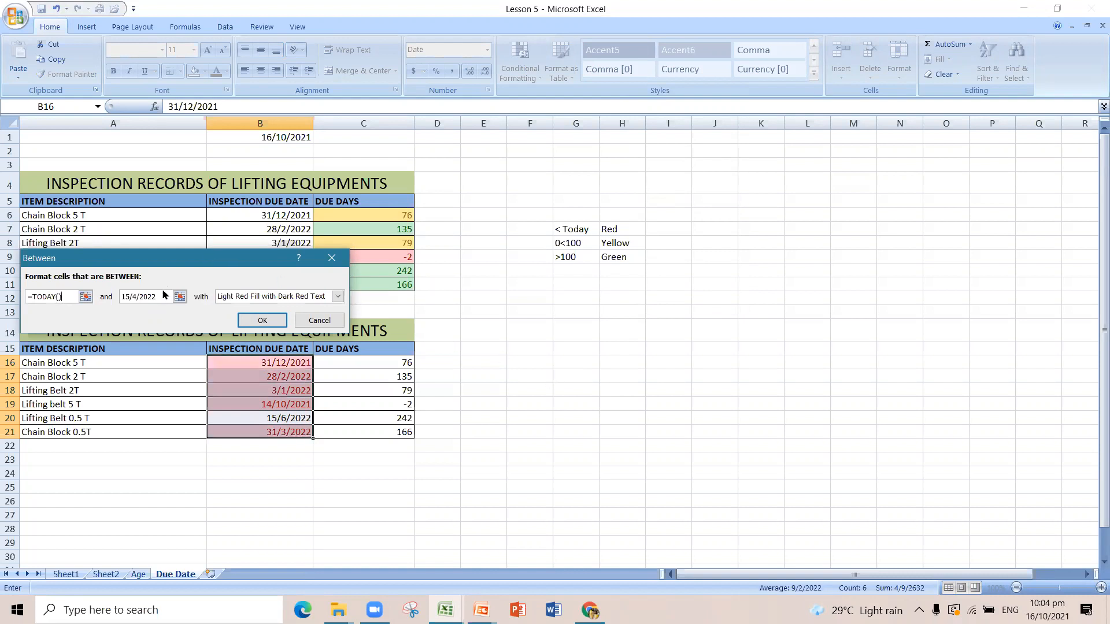
pyautogui.moveTo(159, 297); pyautogui.dragTo(121, 299)
pyautogui.click(161, 298)
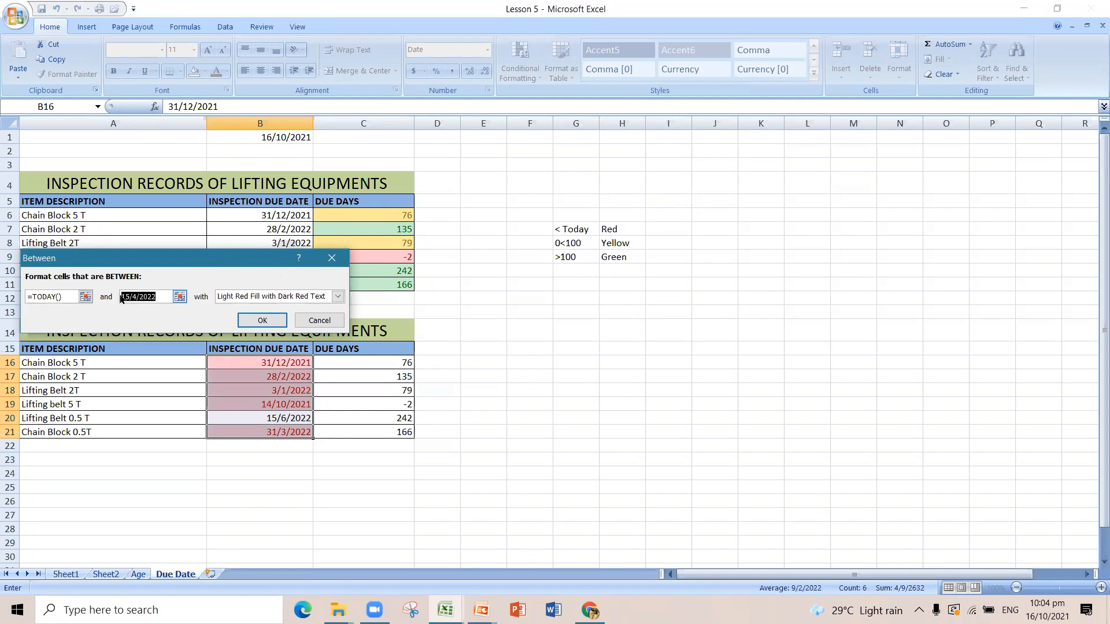
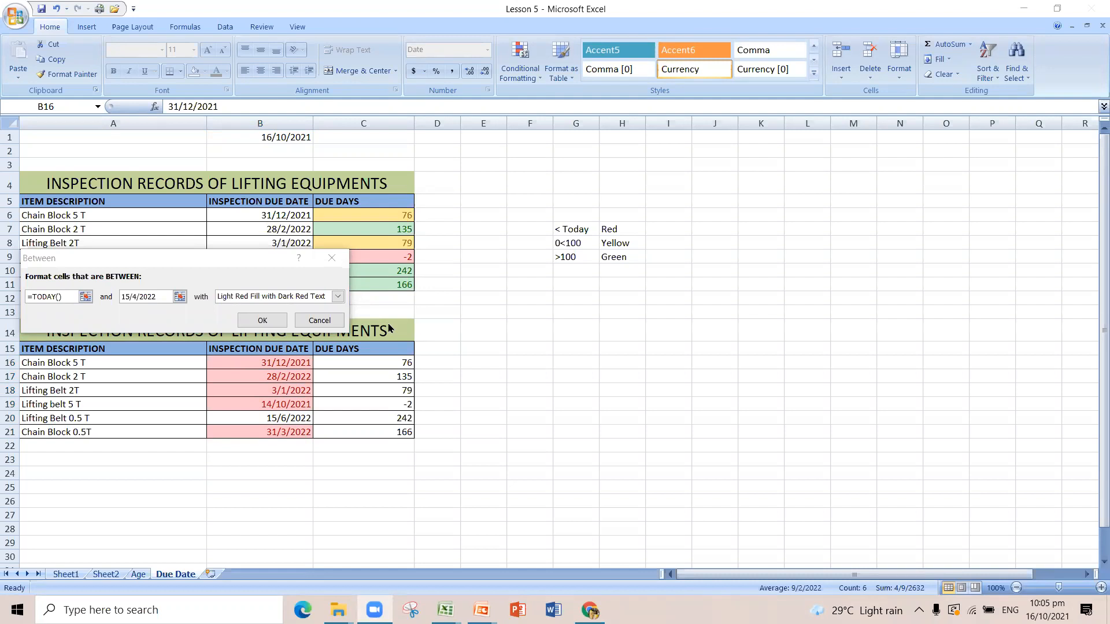
pyautogui.click(156, 296)
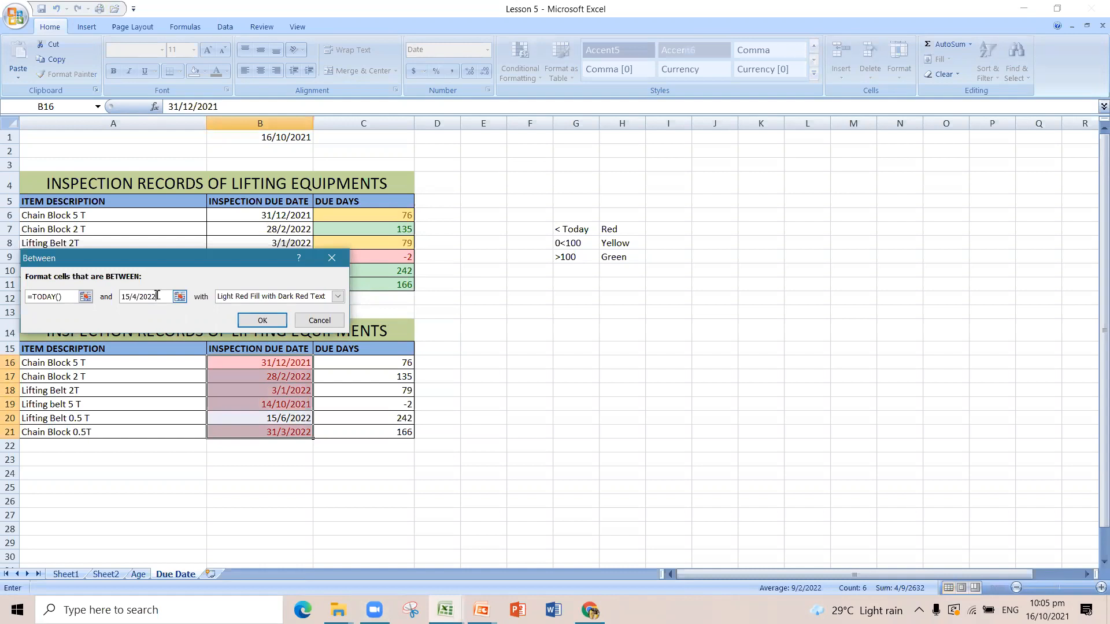
pyautogui.moveTo(158, 296); pyautogui.dragTo(115, 296)
pyautogui.write('100')
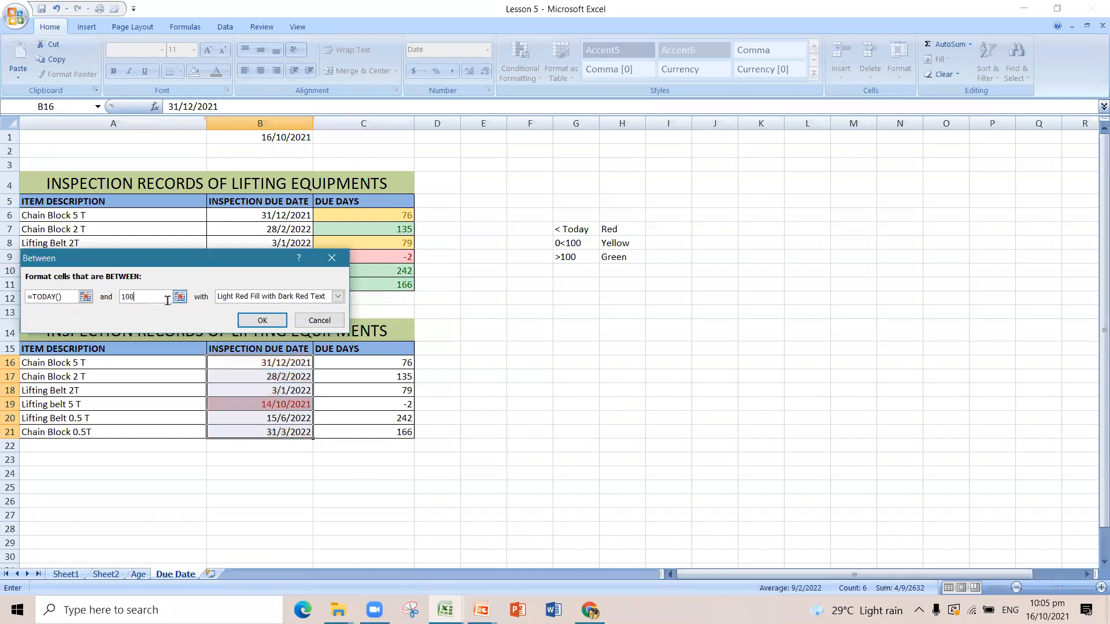
pyautogui.click(74, 298)
pyautogui.click(321, 319)
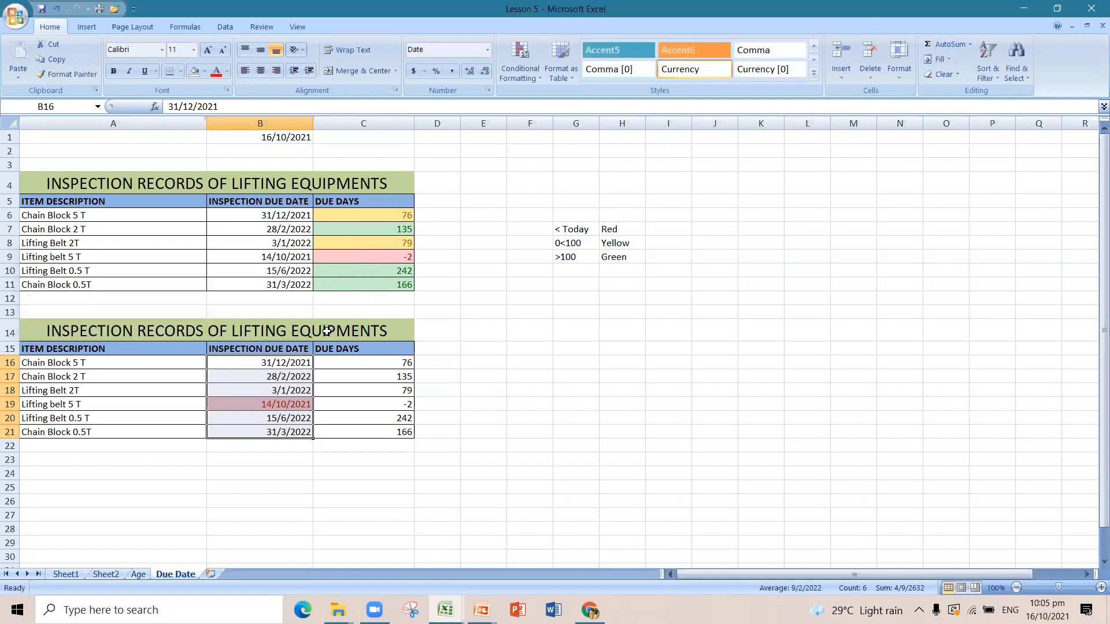
# Examine the Due Days in both tables, the formula in C8 and the conditional formatting options, comparing them with the due dates in B16:B21
pyautogui.moveTo(370, 366); pyautogui.dragTo(372, 419)
pyautogui.click(370, 241)
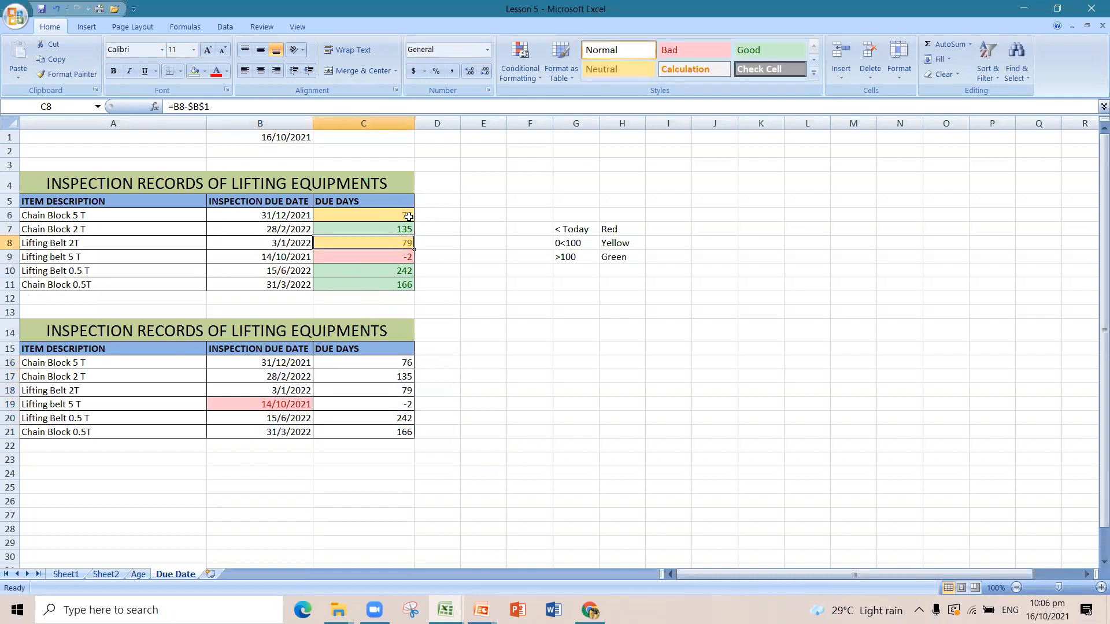
pyautogui.press('F2')
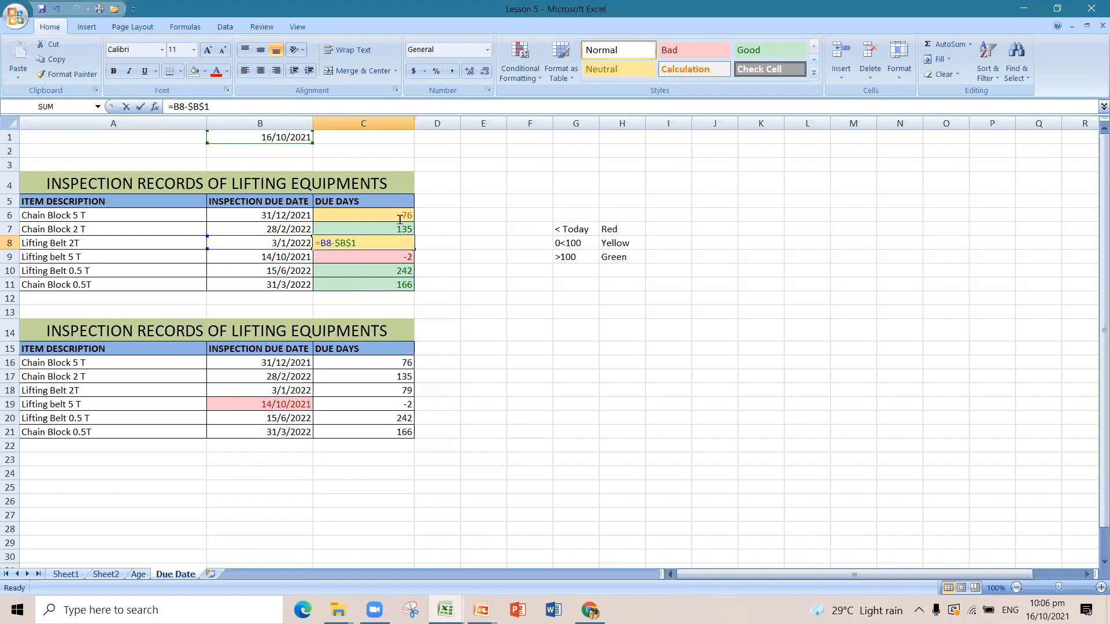
pyautogui.click(449, 325)
pyautogui.moveTo(405, 216); pyautogui.dragTo(405, 281)
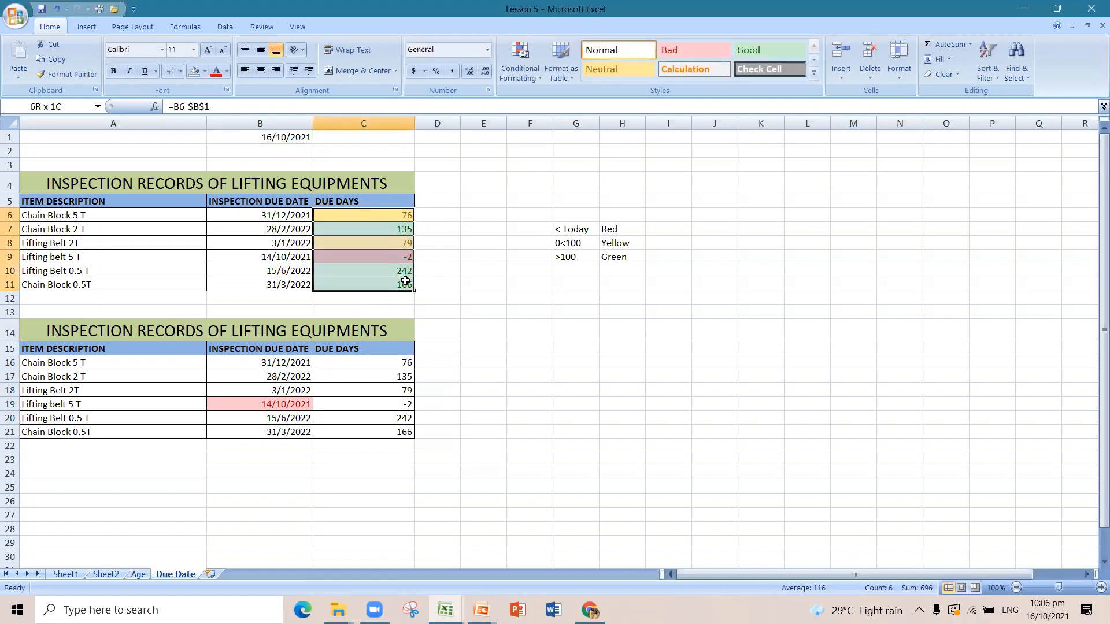
pyautogui.click(535, 77)
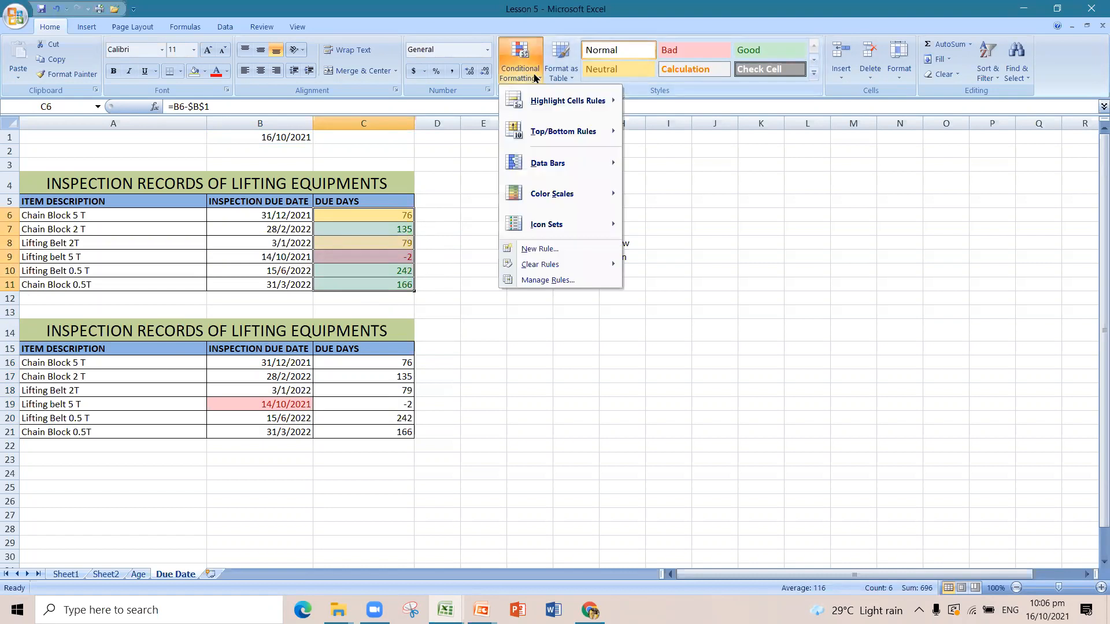
pyautogui.moveTo(563, 133)
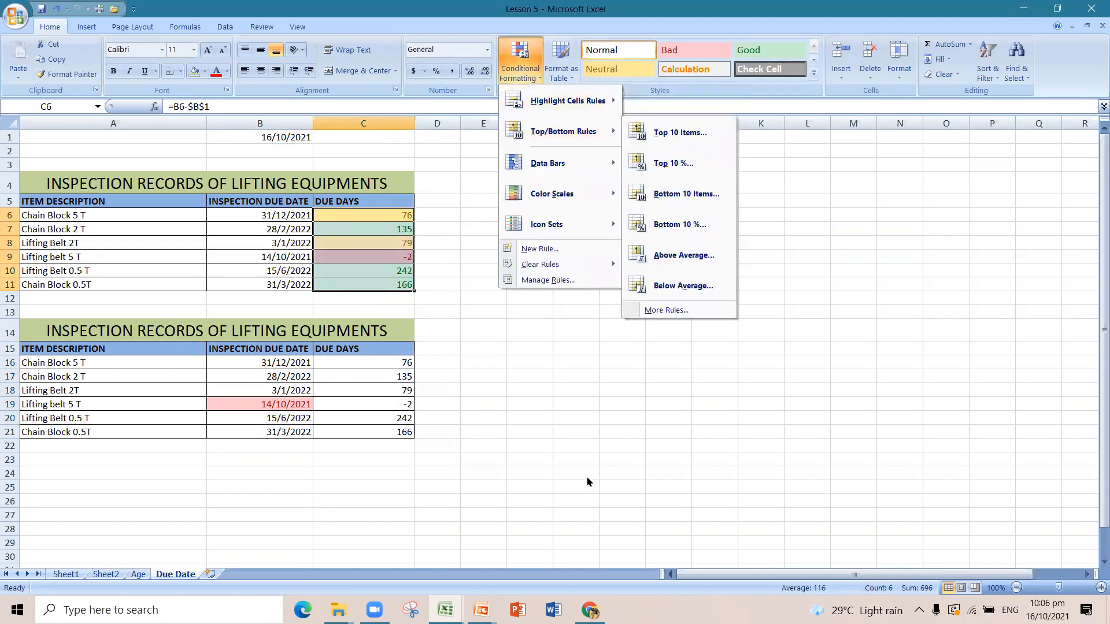
pyautogui.click(558, 452)
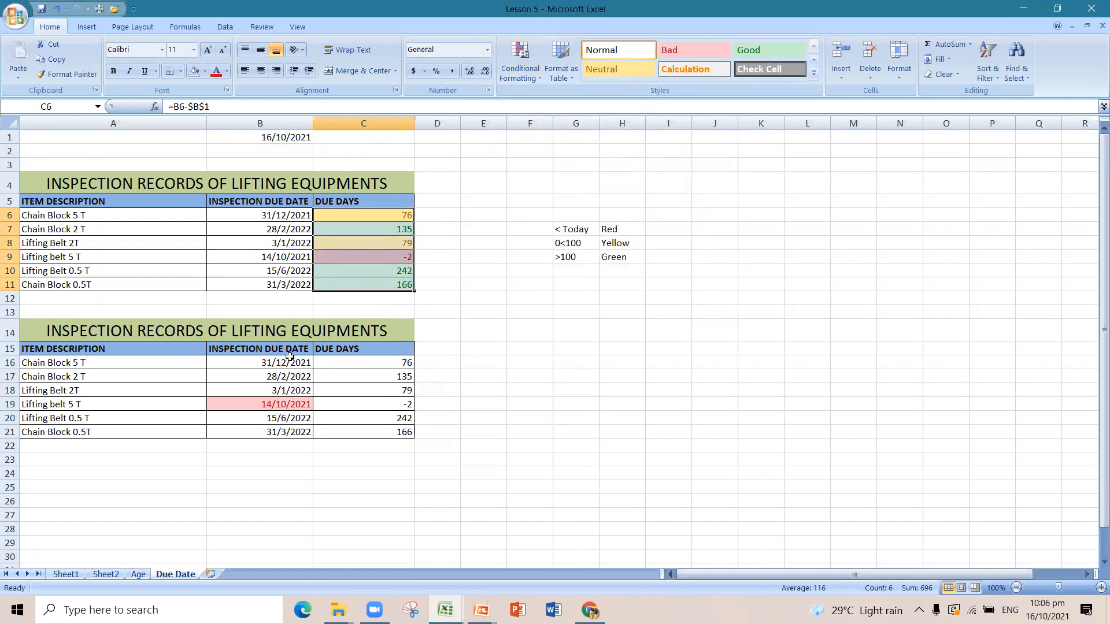
pyautogui.moveTo(409, 215); pyautogui.dragTo(410, 289)
pyautogui.moveTo(295, 362); pyautogui.dragTo(316, 424)
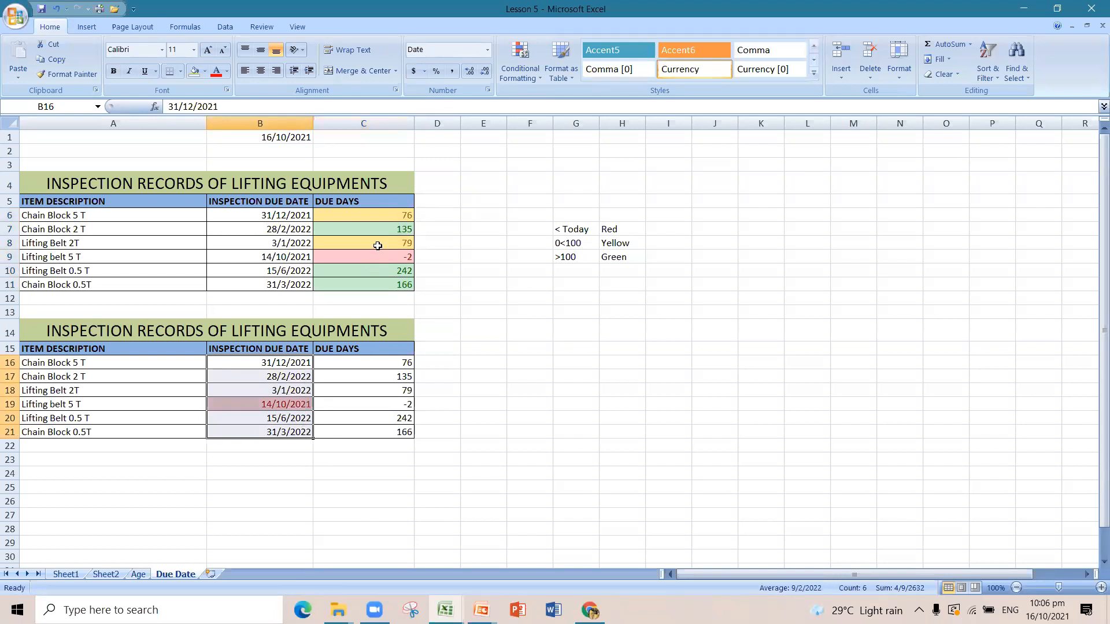
# Hide the Due Days column C
pyautogui.click(387, 122)
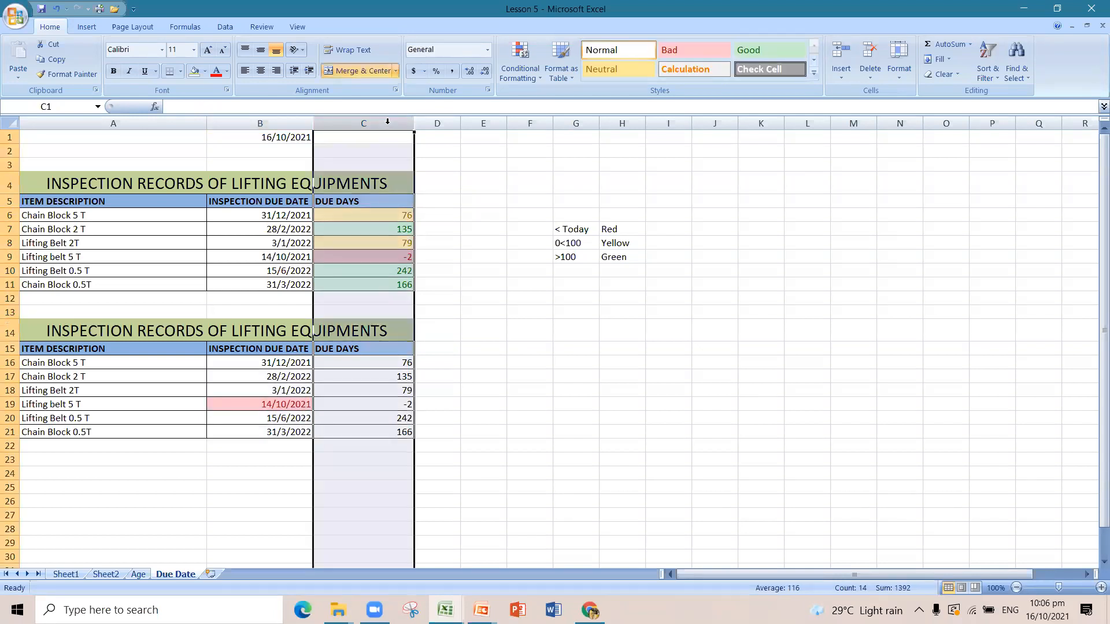
pyautogui.rightClick(387, 122)
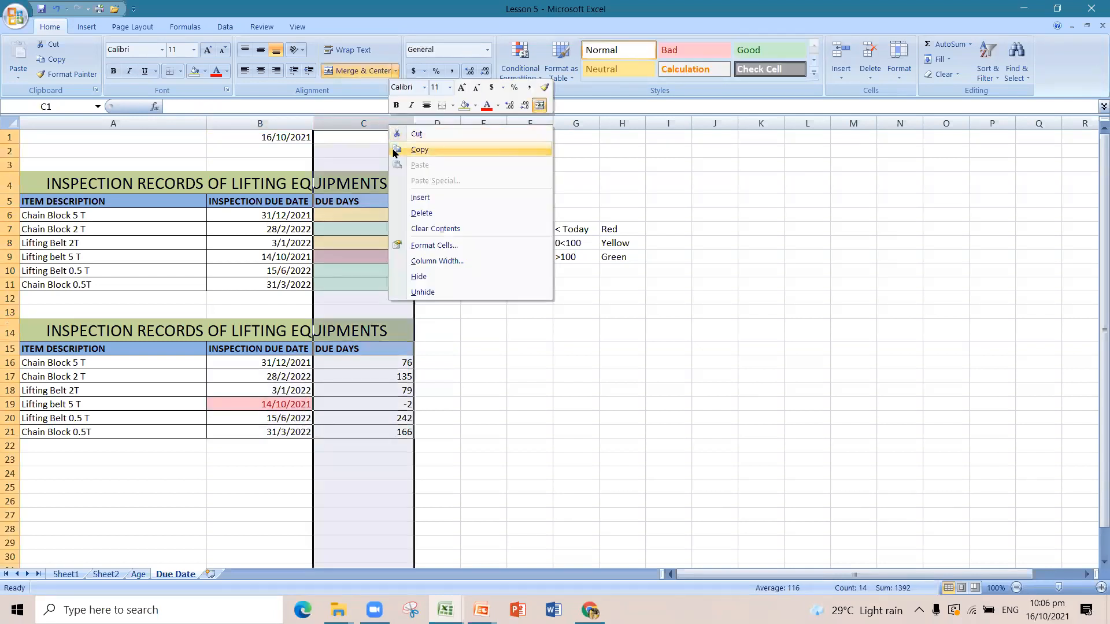
pyautogui.click(420, 276)
pyautogui.click(418, 360)
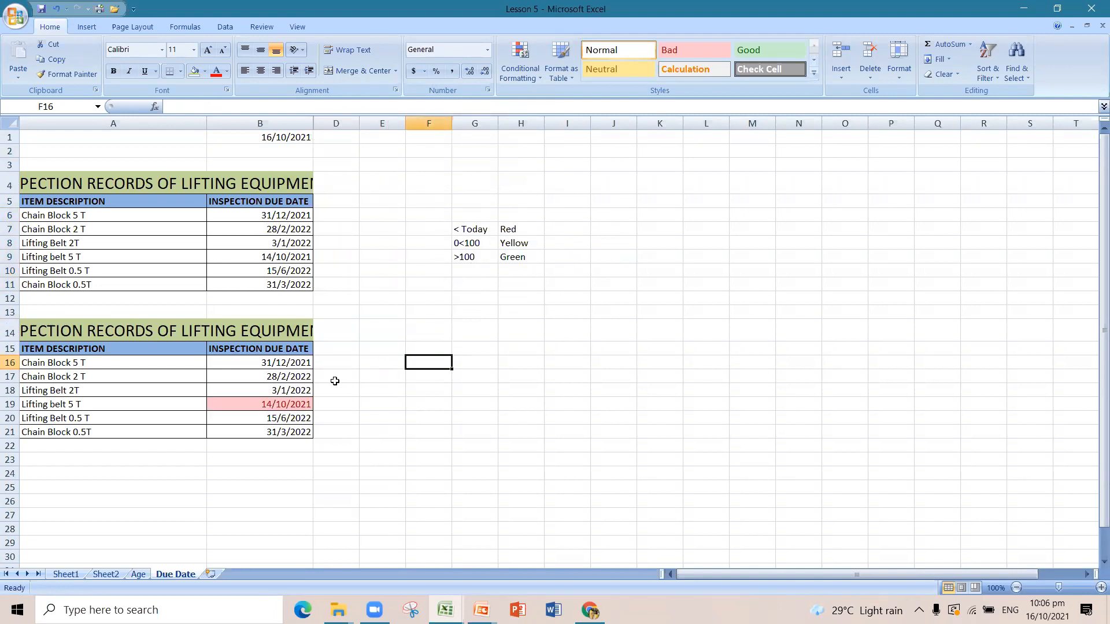
# Add a Between highlighting rule to B19 only, from =TODAY() to =TODAY()+100, with Yellow Fill with Dark Yellow Text
pyautogui.click(293, 406)
pyautogui.click(520, 65)
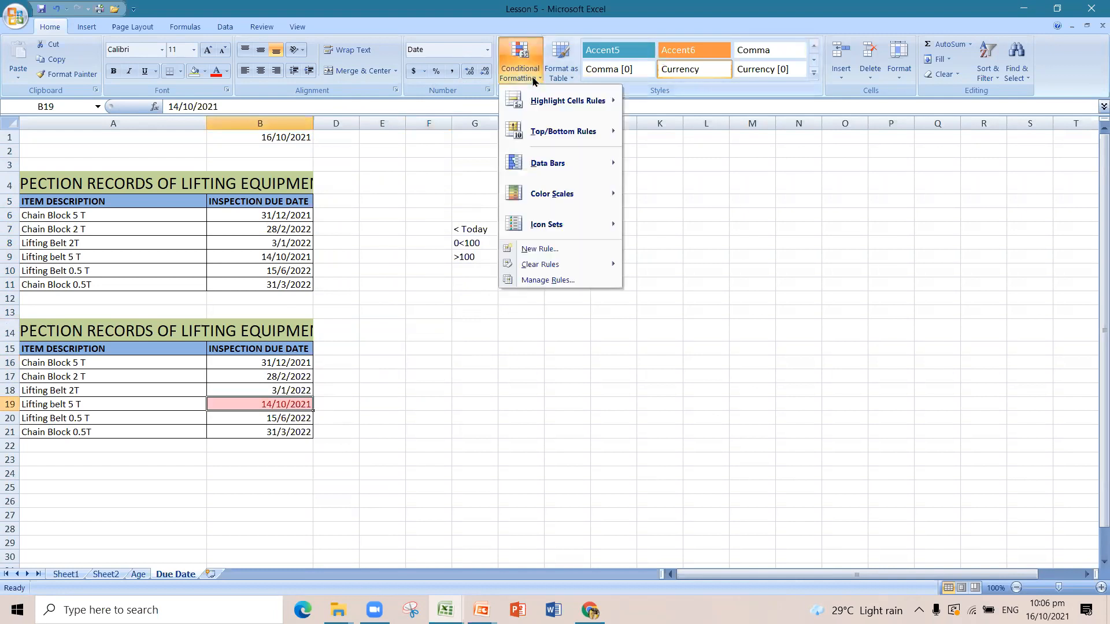
pyautogui.moveTo(535, 112)
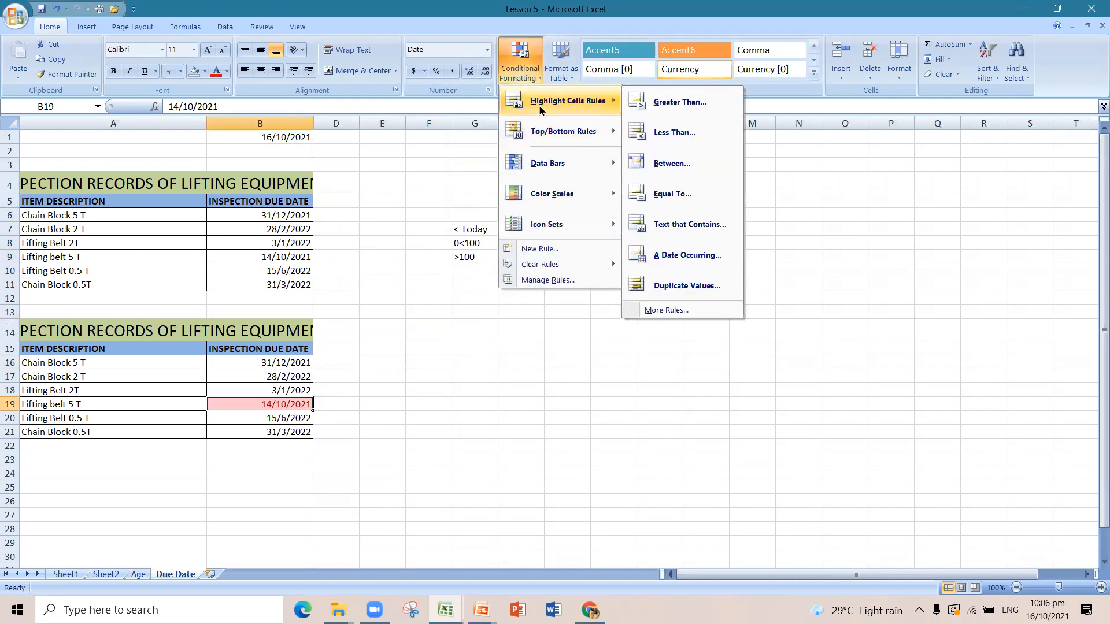
pyautogui.click(689, 164)
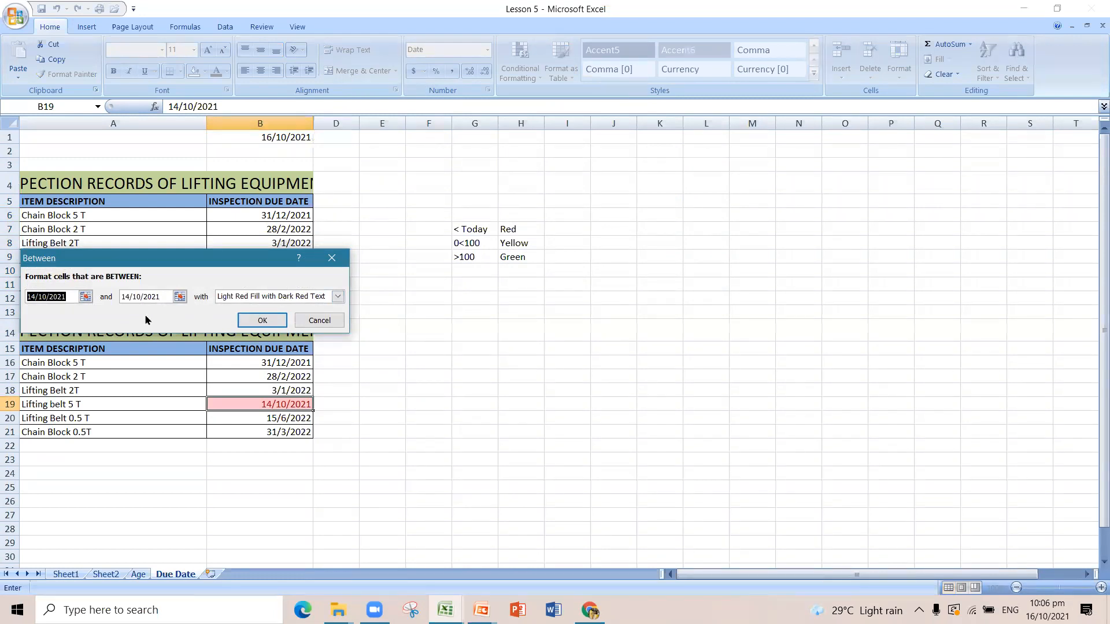
pyautogui.write('=TODAY()')
pyautogui.moveTo(167, 298); pyautogui.dragTo(112, 301)
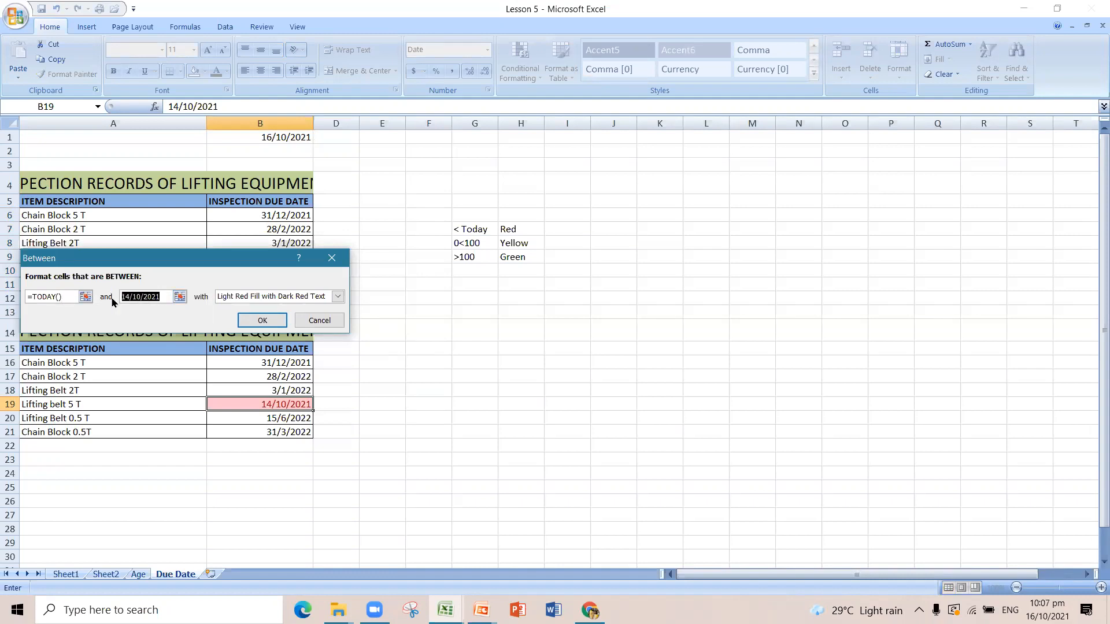
pyautogui.write('=')
pyautogui.write('TODAY')
pyautogui.write('()')
pyautogui.write('+100')
pyautogui.click(263, 298)
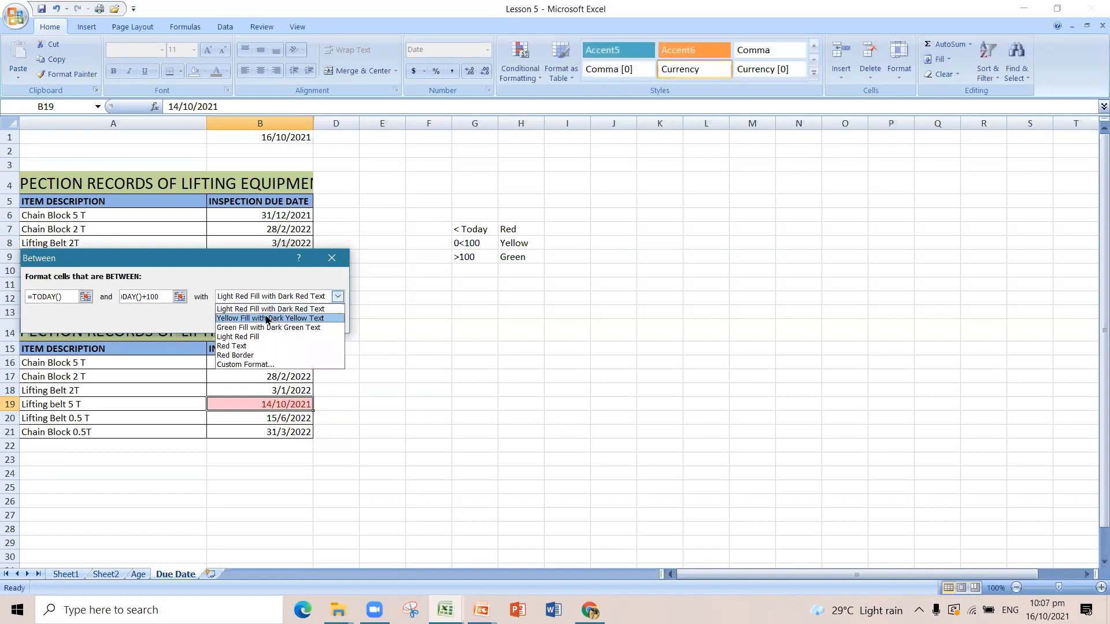
pyautogui.click(267, 318)
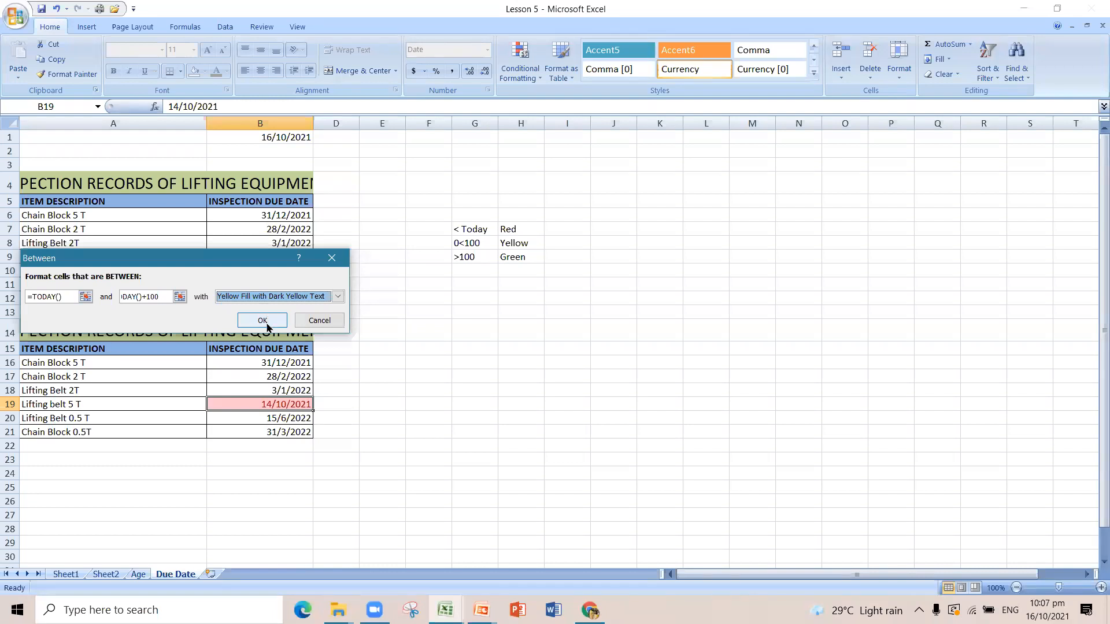
pyautogui.click(267, 324)
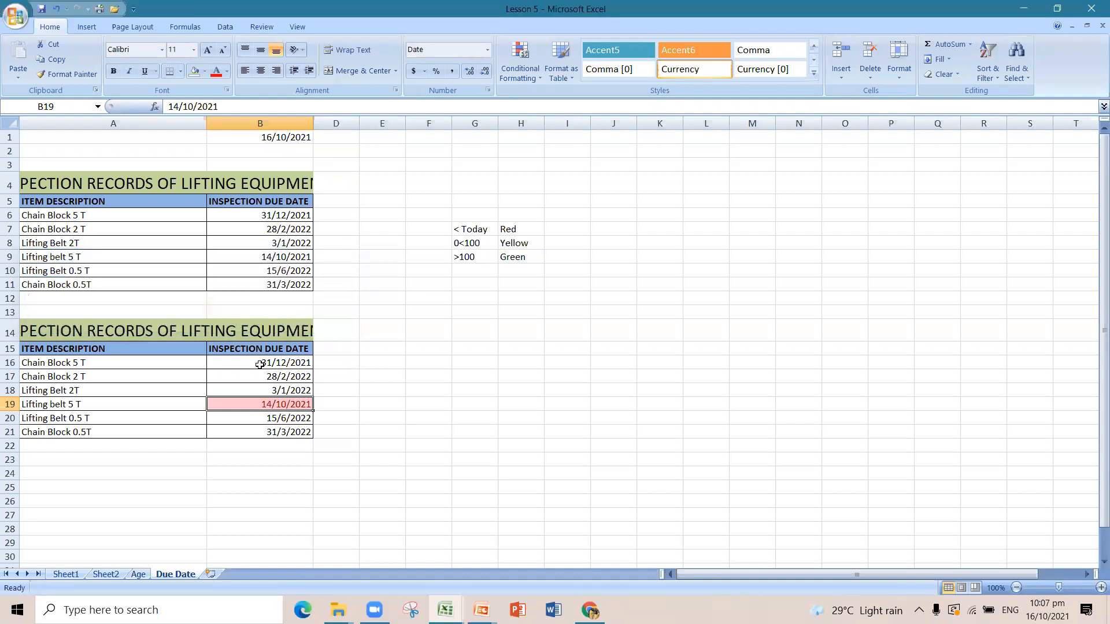
# Highlight inspection due dates in B16:B21 that fall between =TODAY() and =TODAY()+100 with Yellow Fill with Dark Yellow Text
pyautogui.click(277, 367)
pyautogui.moveTo(277, 367); pyautogui.dragTo(277, 431)
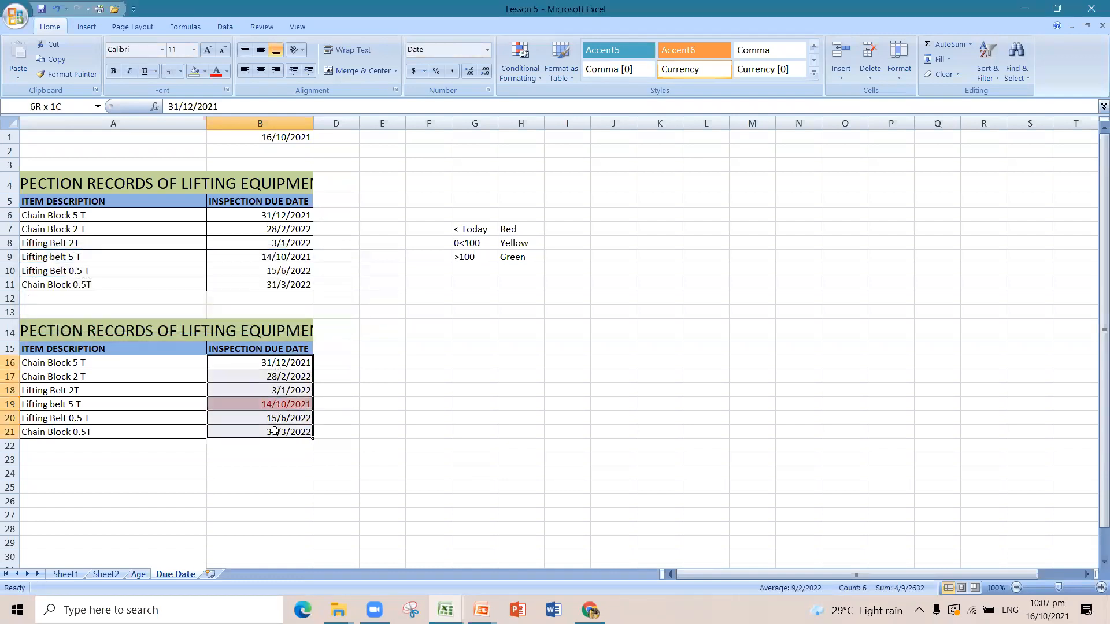
pyautogui.click(517, 72)
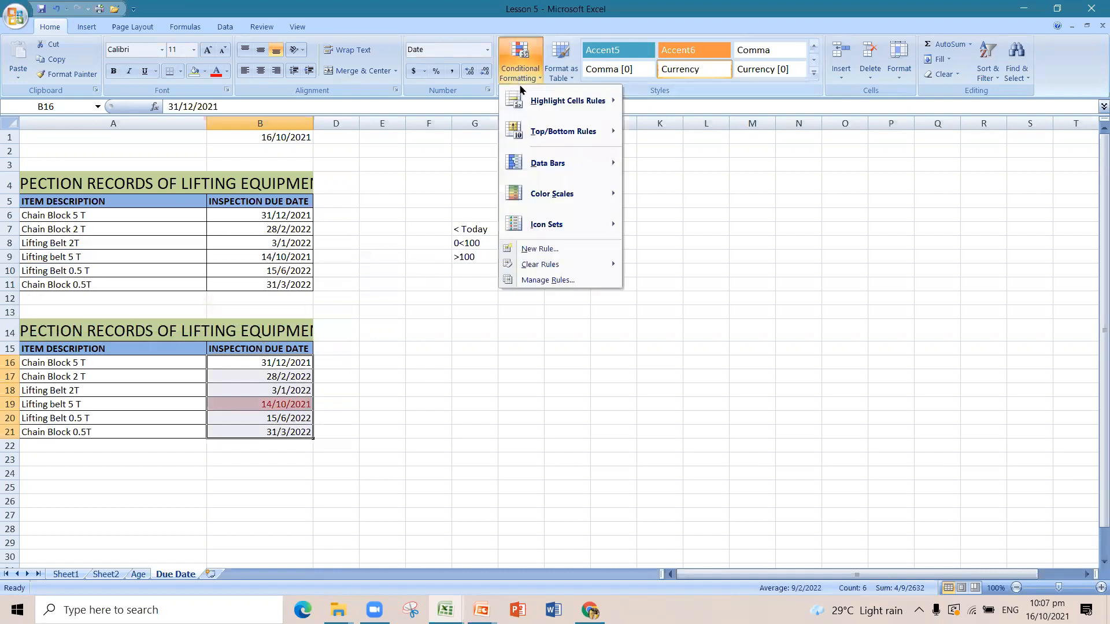
pyautogui.moveTo(576, 109)
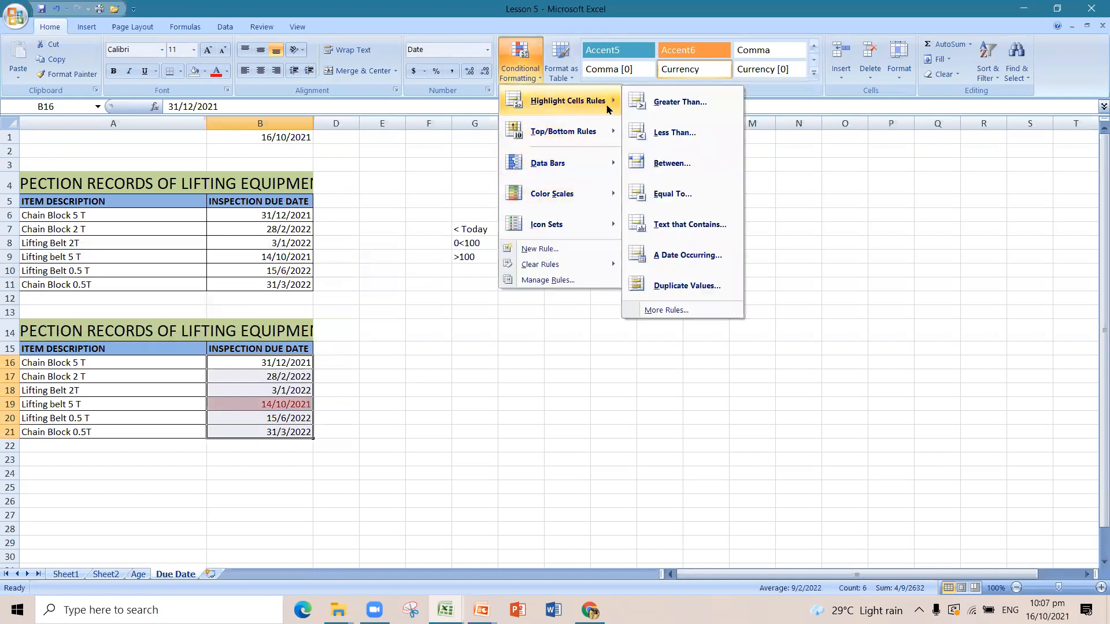
pyautogui.click(671, 163)
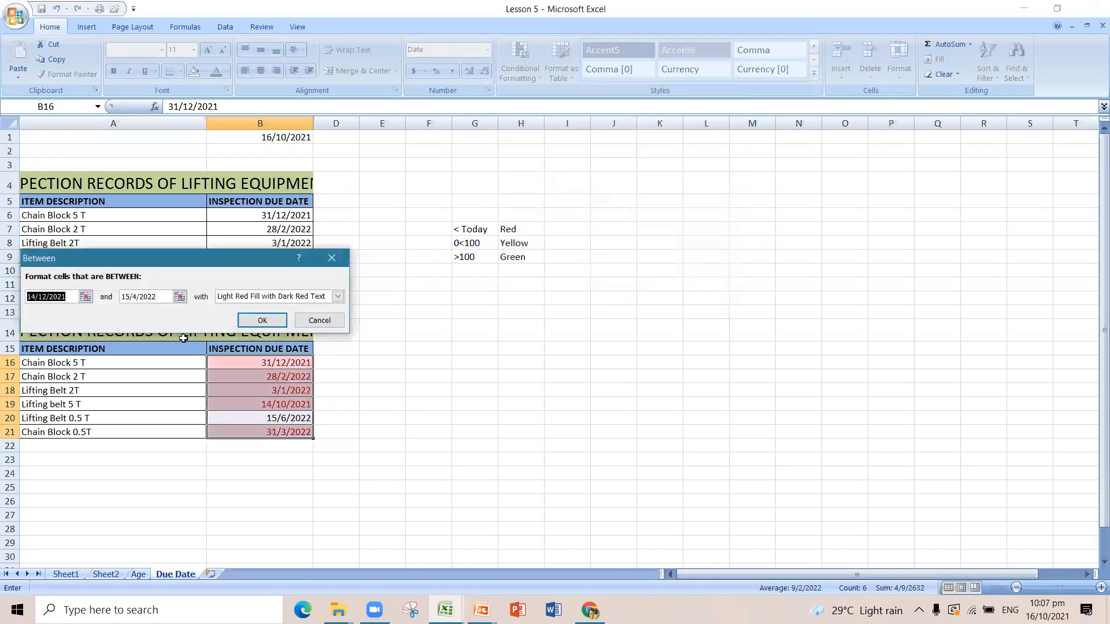
pyautogui.write('=TODAY')
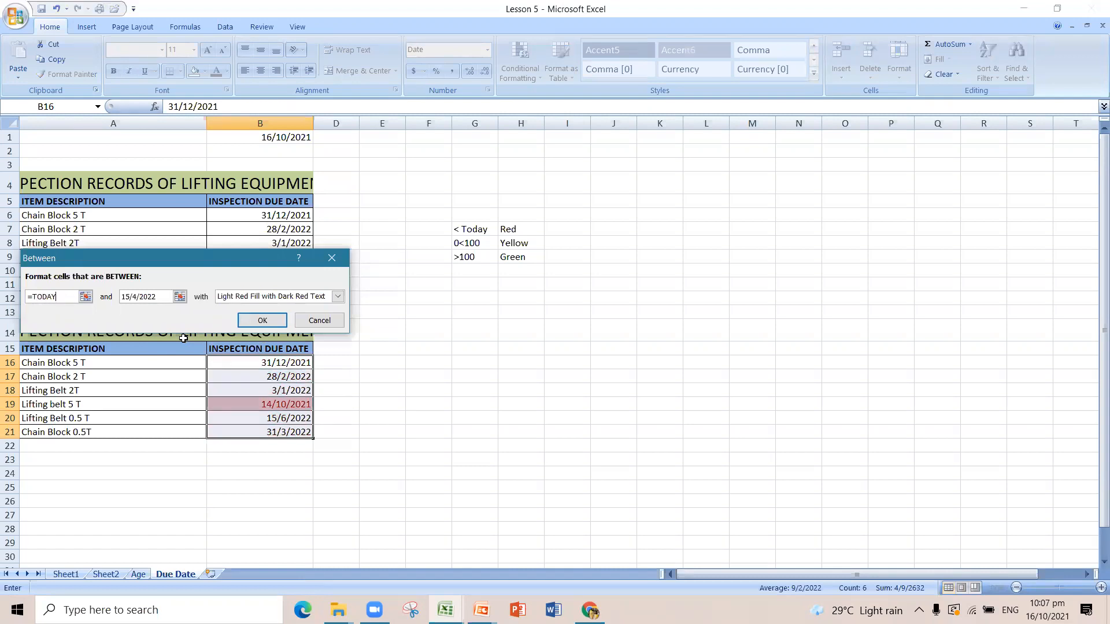
pyautogui.write('()')
pyautogui.press('Tab')
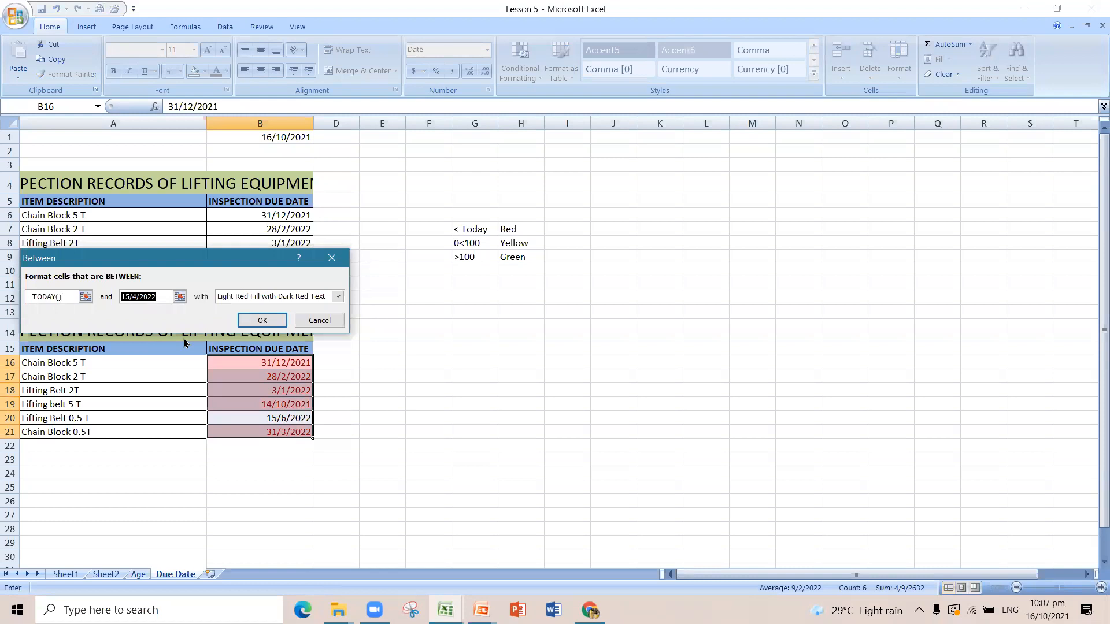
pyautogui.write('=TOD')
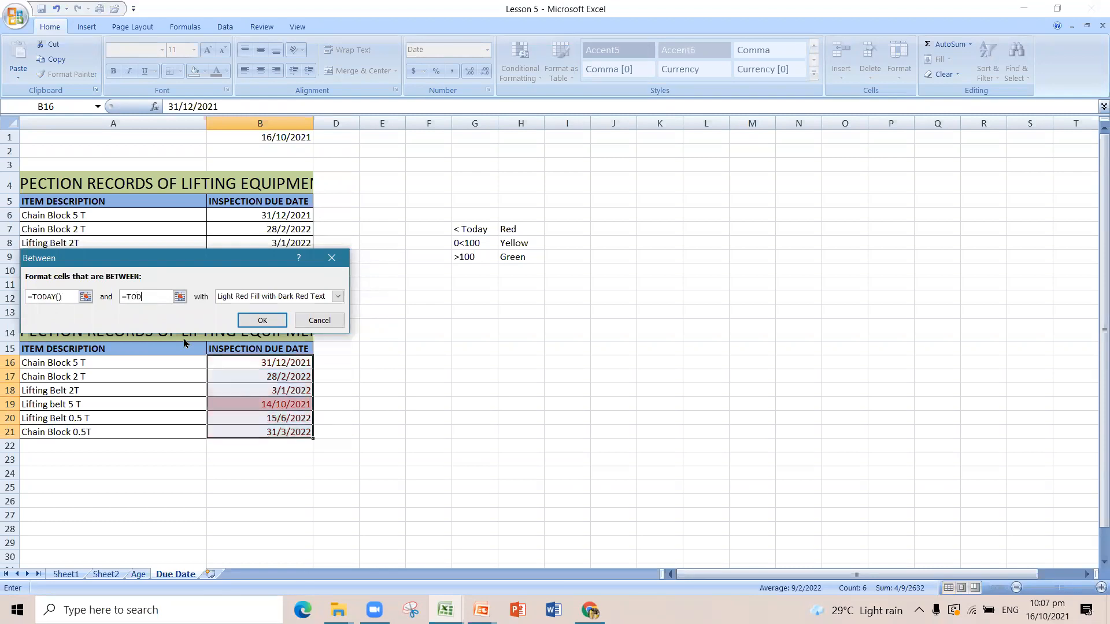
pyautogui.write('AY()+100')
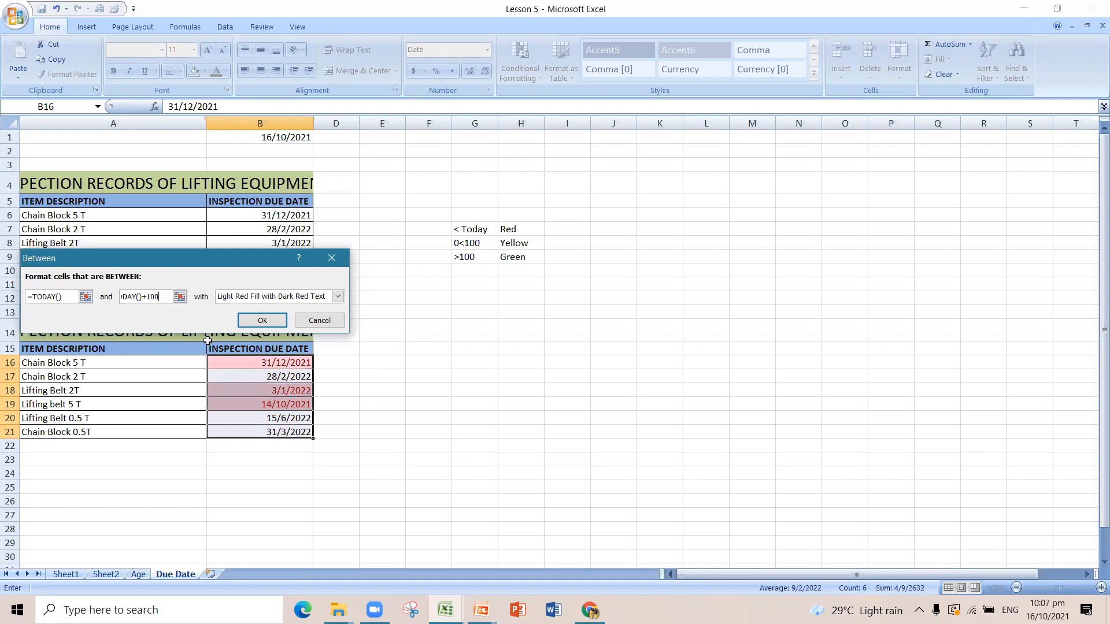
pyautogui.click(340, 297)
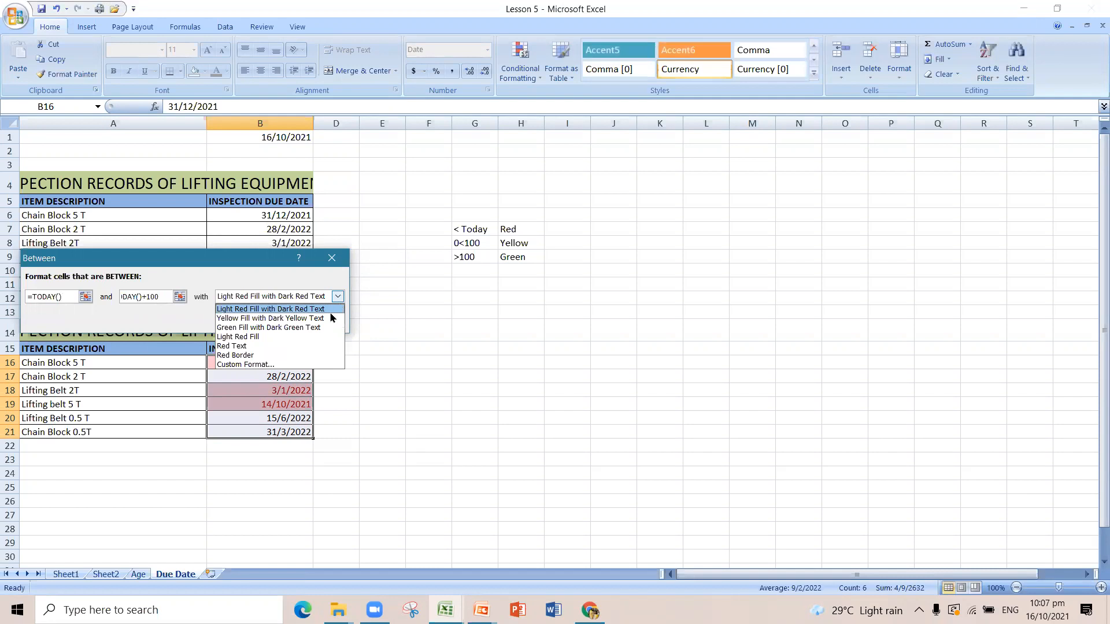
pyautogui.click(331, 319)
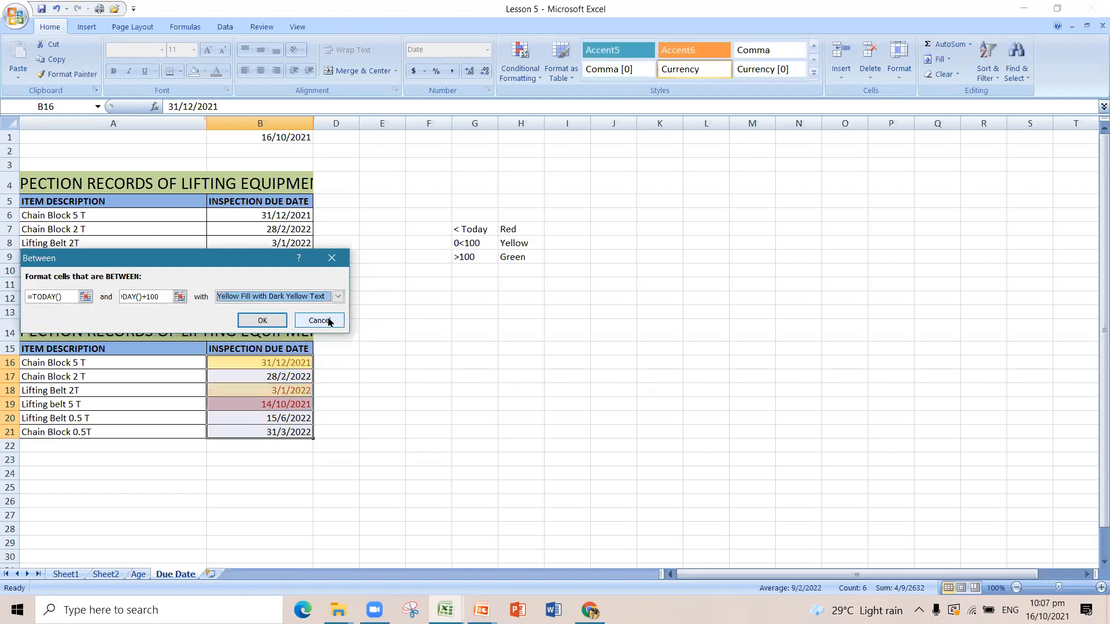
pyautogui.click(265, 319)
pyautogui.click(394, 430)
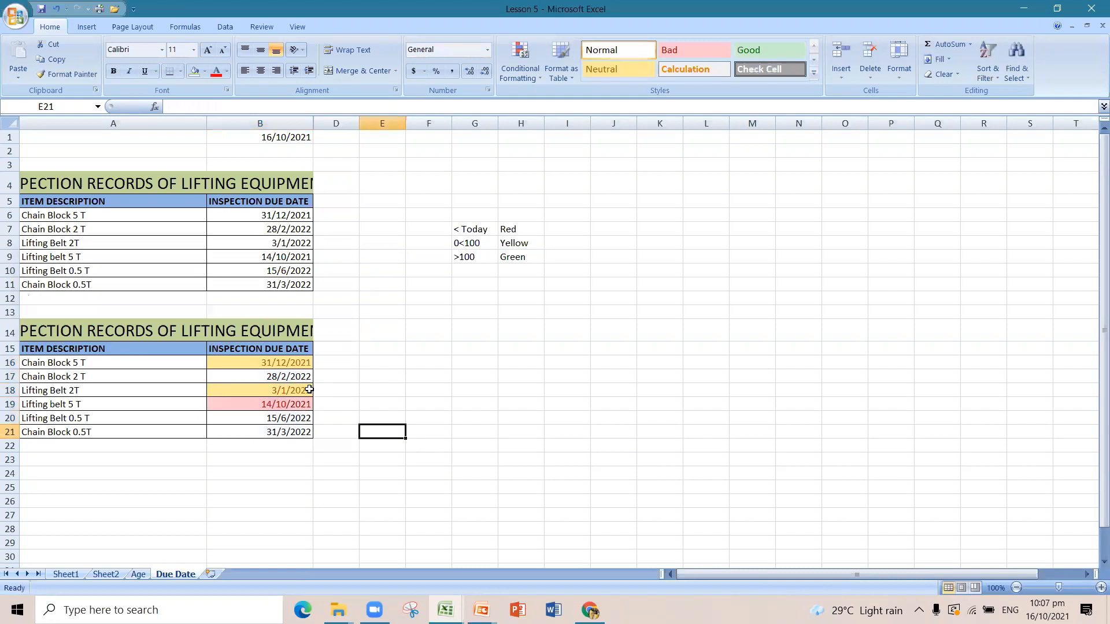
# Highlight inspection due dates in B16:B21 greater than =TODAY()+100 with Green Fill with Dark Green Text
pyautogui.moveTo(299, 363); pyautogui.dragTo(300, 422)
pyautogui.moveTo(300, 426); pyautogui.dragTo(300, 426)
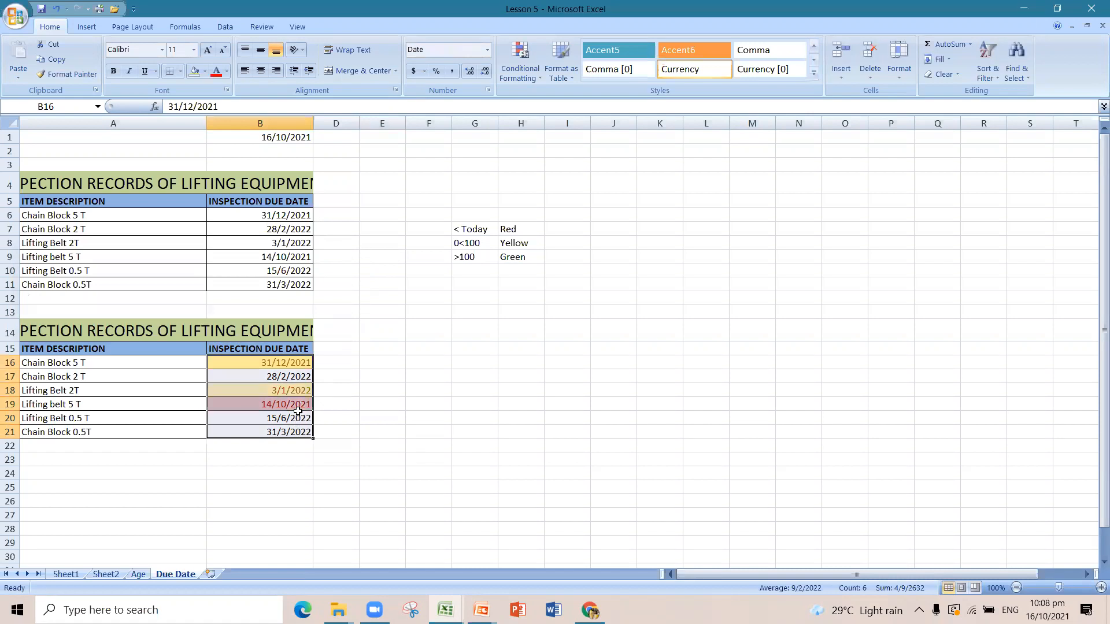
pyautogui.click(532, 86)
pyautogui.moveTo(615, 109)
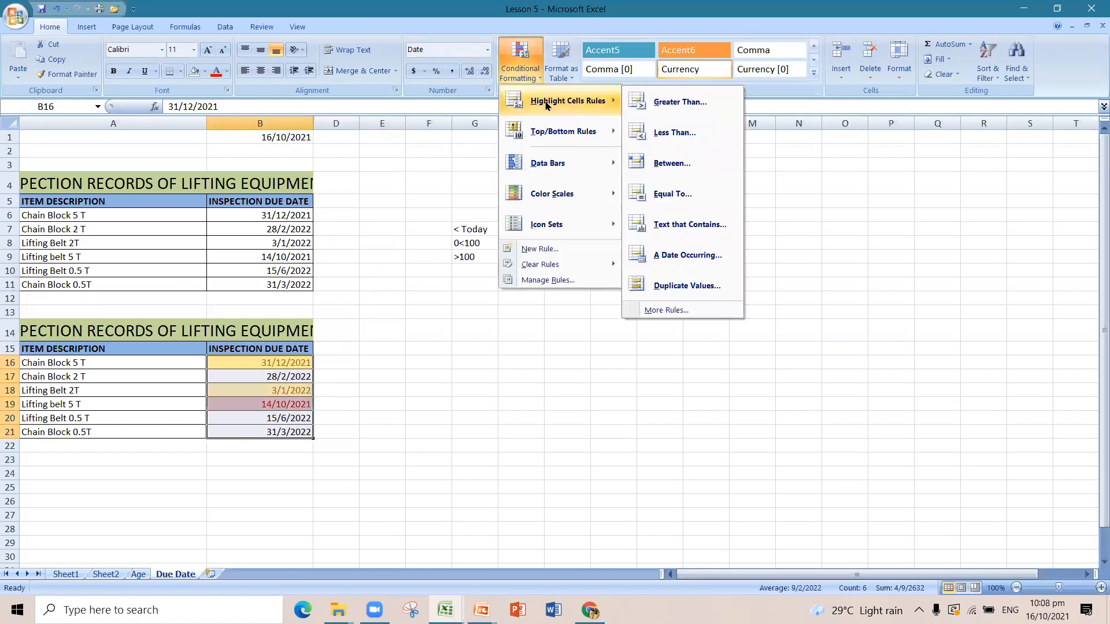
pyautogui.click(671, 102)
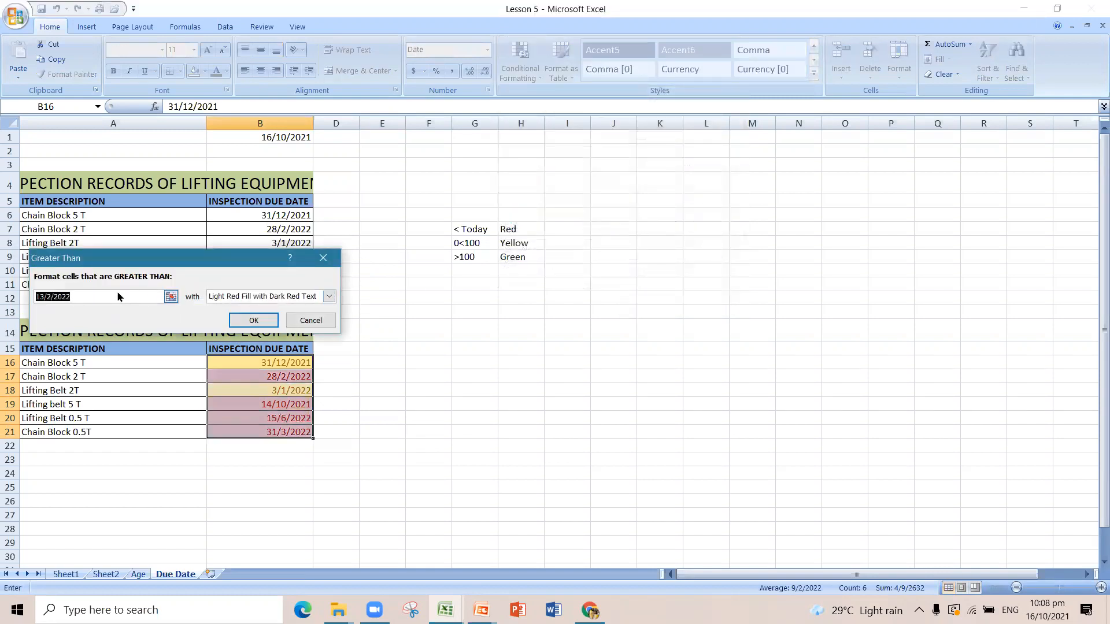
pyautogui.write('=')
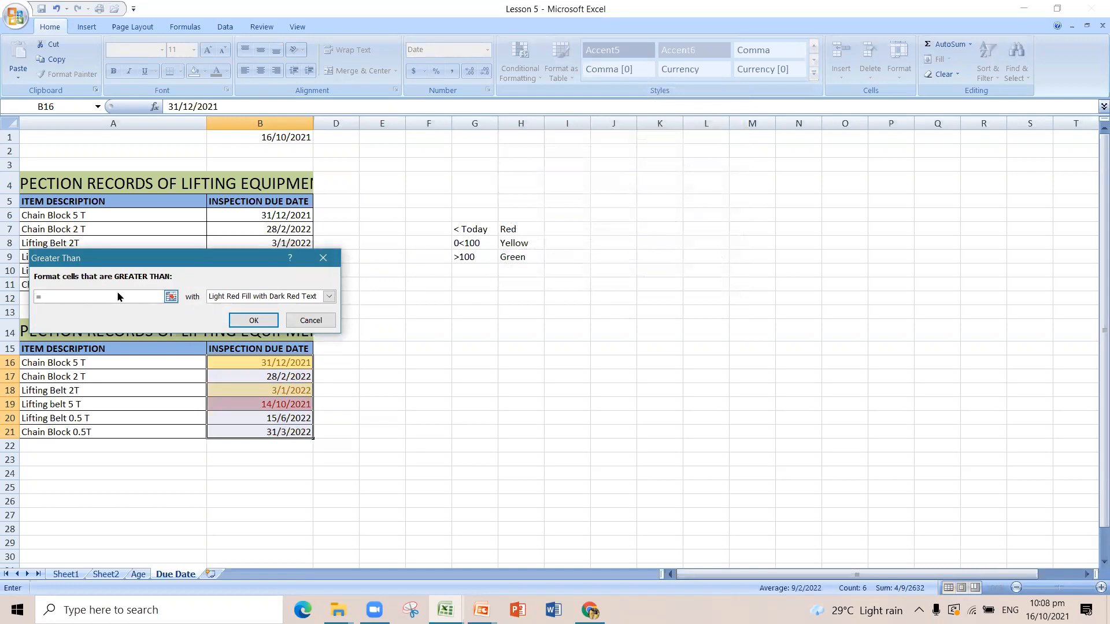
pyautogui.write('TODAY()+100')
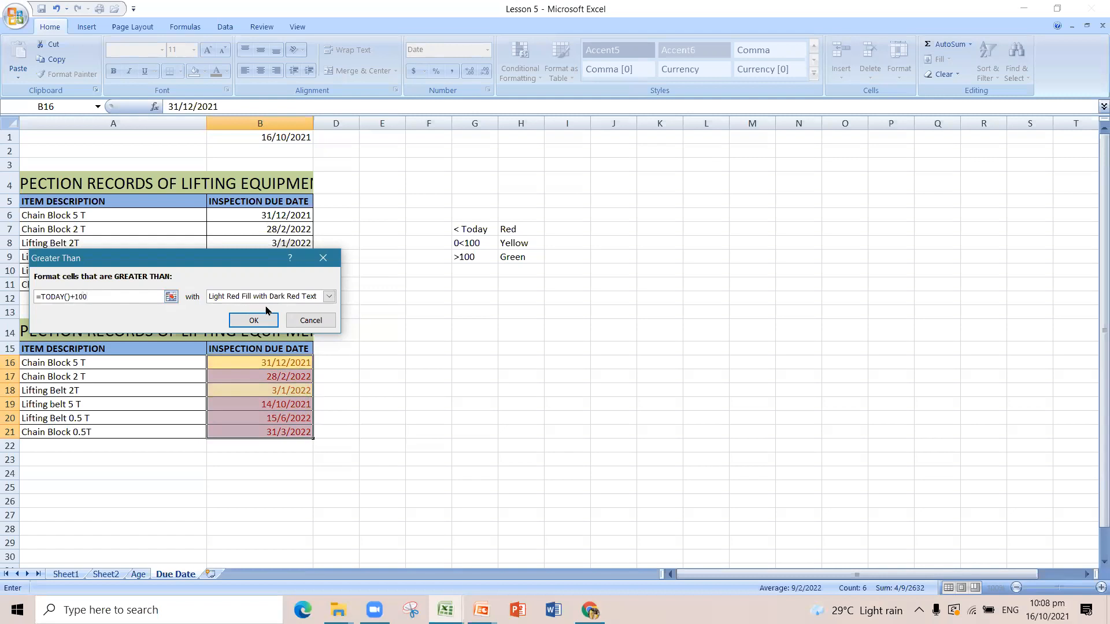
pyautogui.click(284, 299)
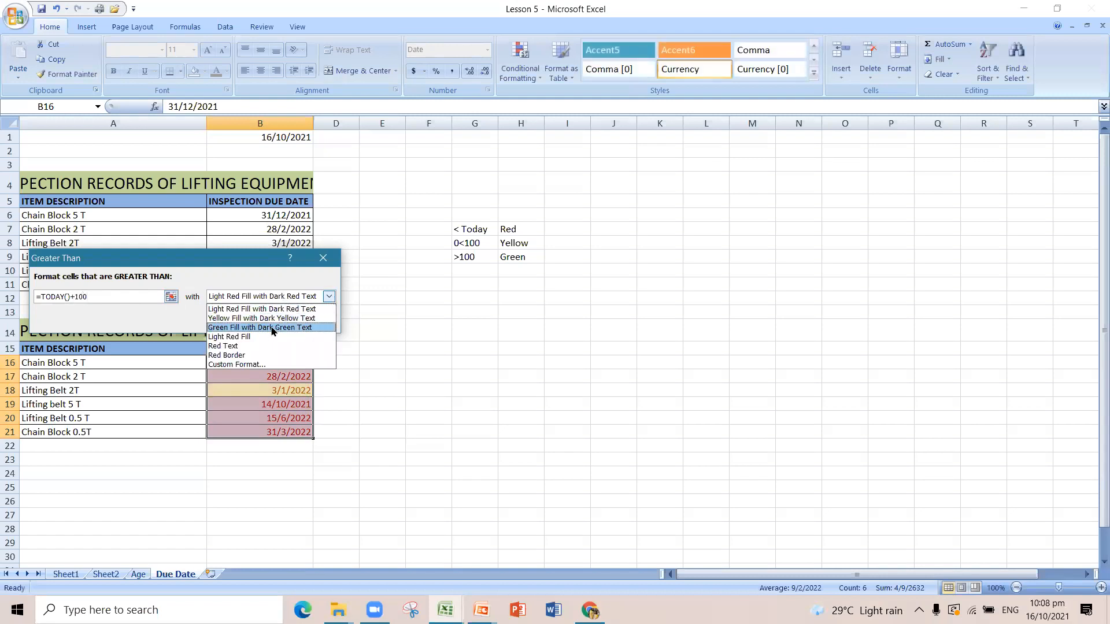
pyautogui.click(272, 327)
pyautogui.click(254, 321)
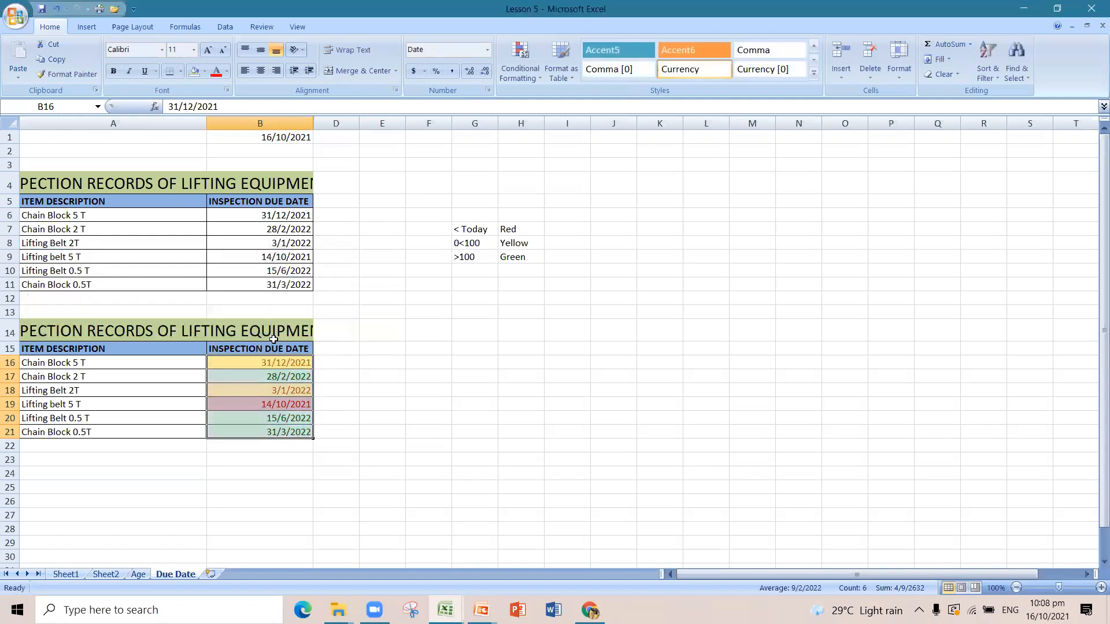
pyautogui.click(370, 404)
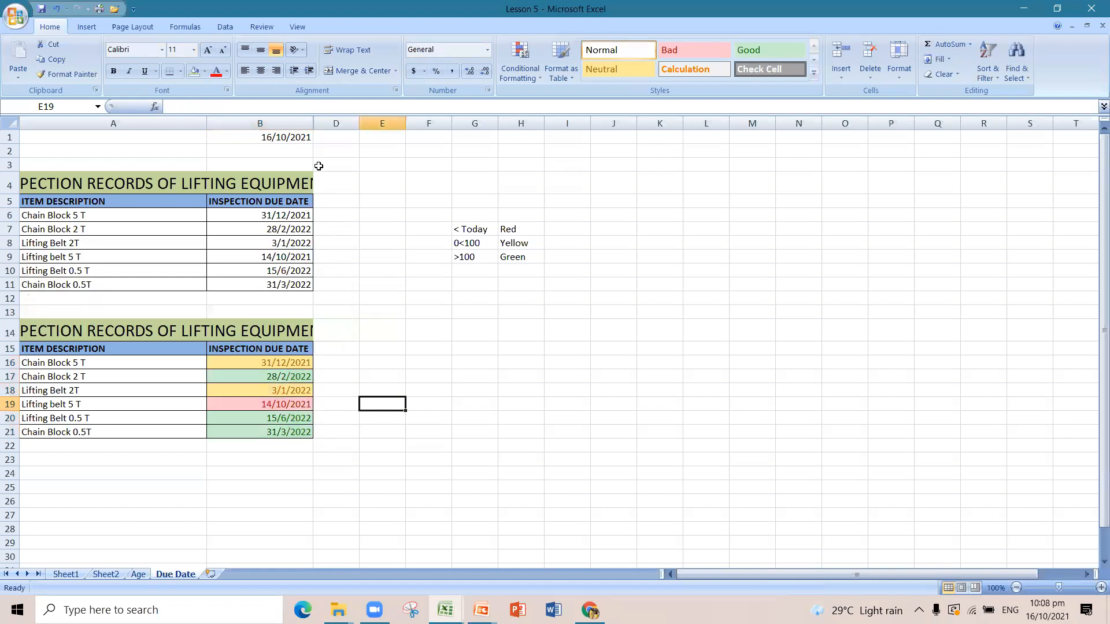
# Unhide the Due Days column C between columns B and D
pyautogui.click(306, 125)
pyautogui.moveTo(307, 125); pyautogui.dragTo(334, 124)
pyautogui.rightClick(334, 126)
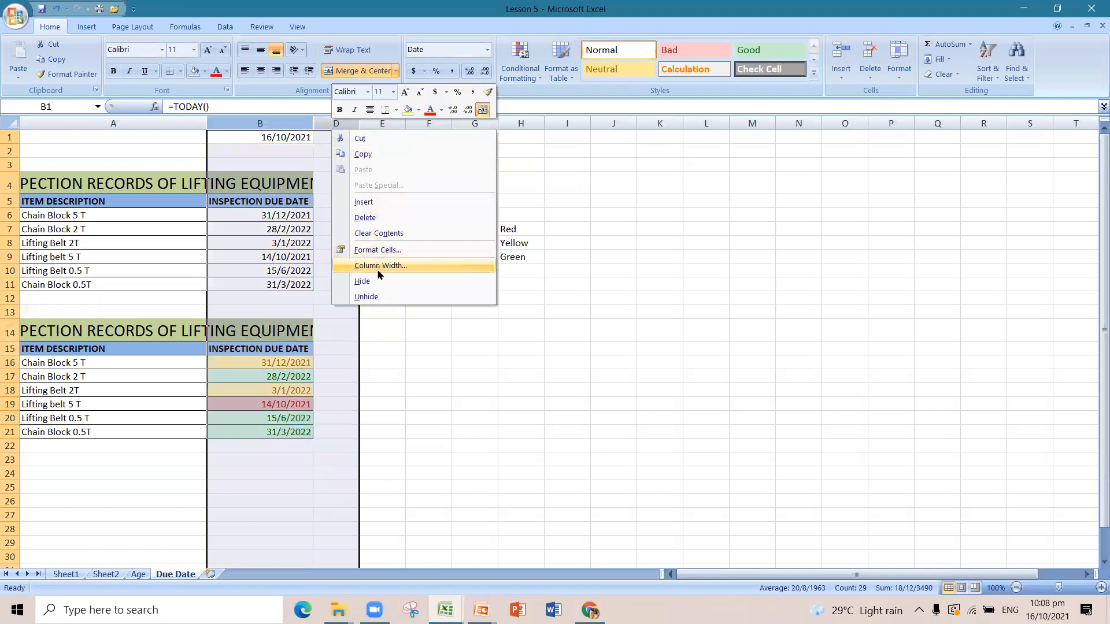
pyautogui.click(380, 298)
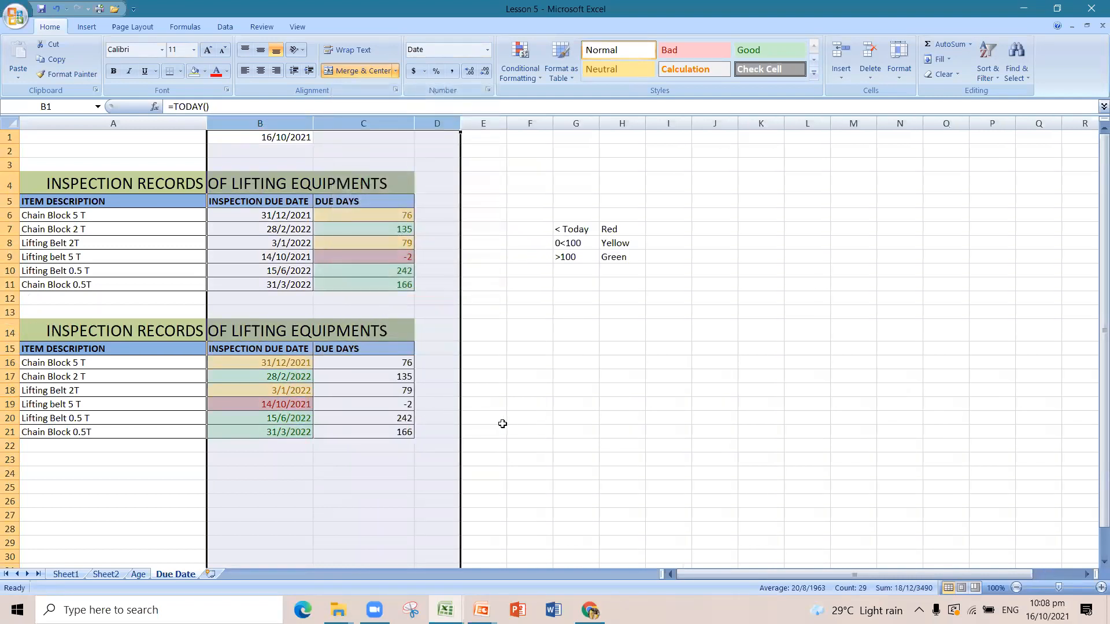
pyautogui.click(500, 422)
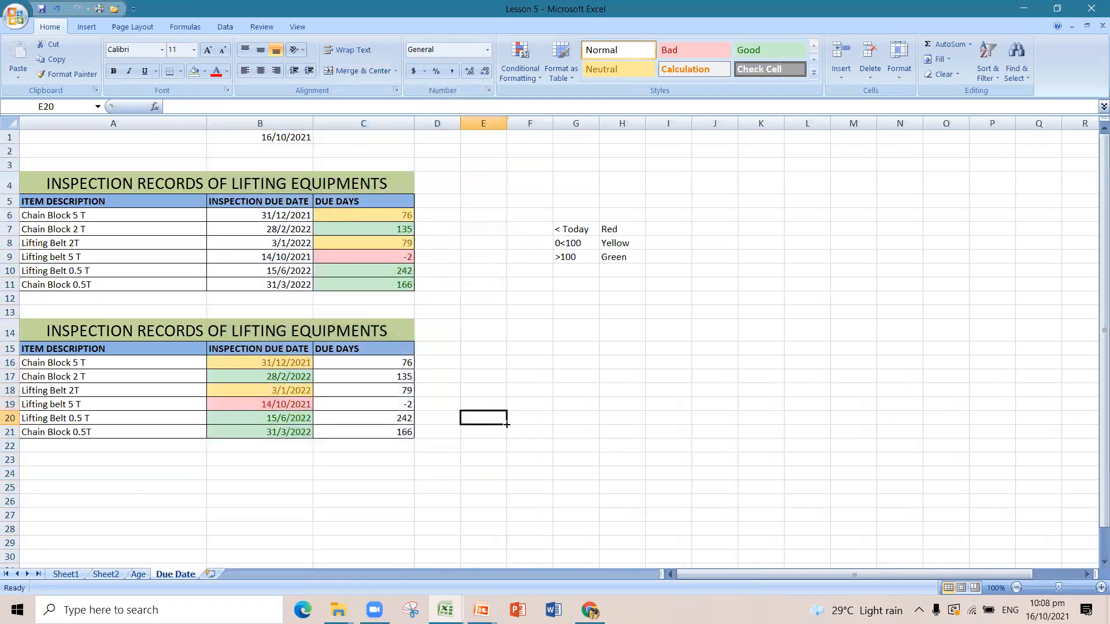
# Compare the highlight colours of the Due Days in C6:C11 with those of the inspection due dates in B16:B21, item by item
pyautogui.click(412, 219)
pyautogui.click(286, 359)
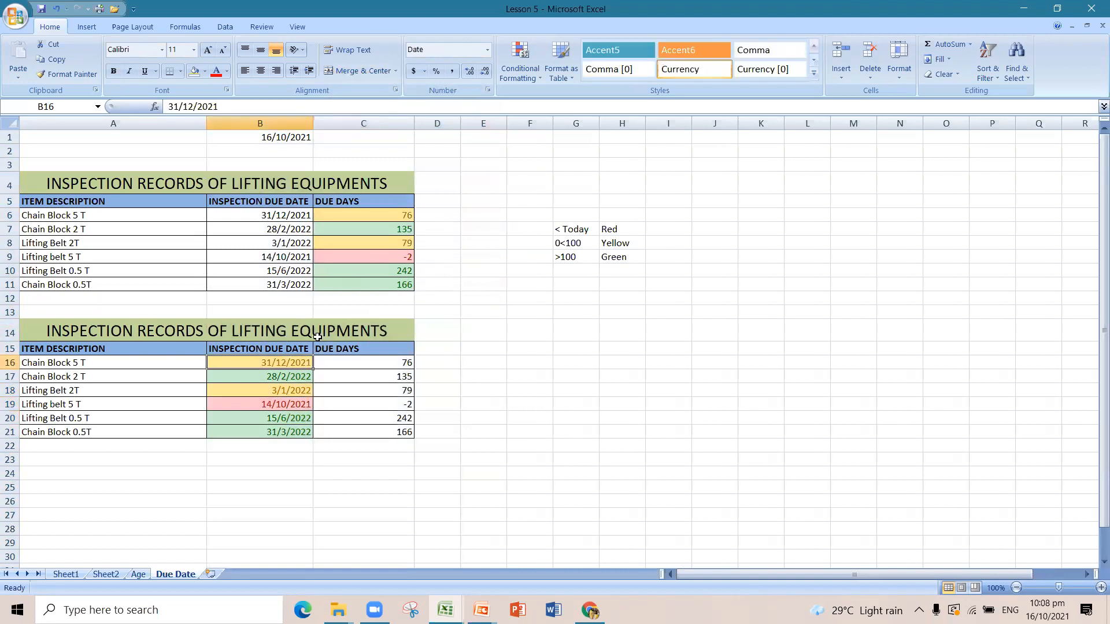
pyautogui.click(382, 233)
pyautogui.click(302, 379)
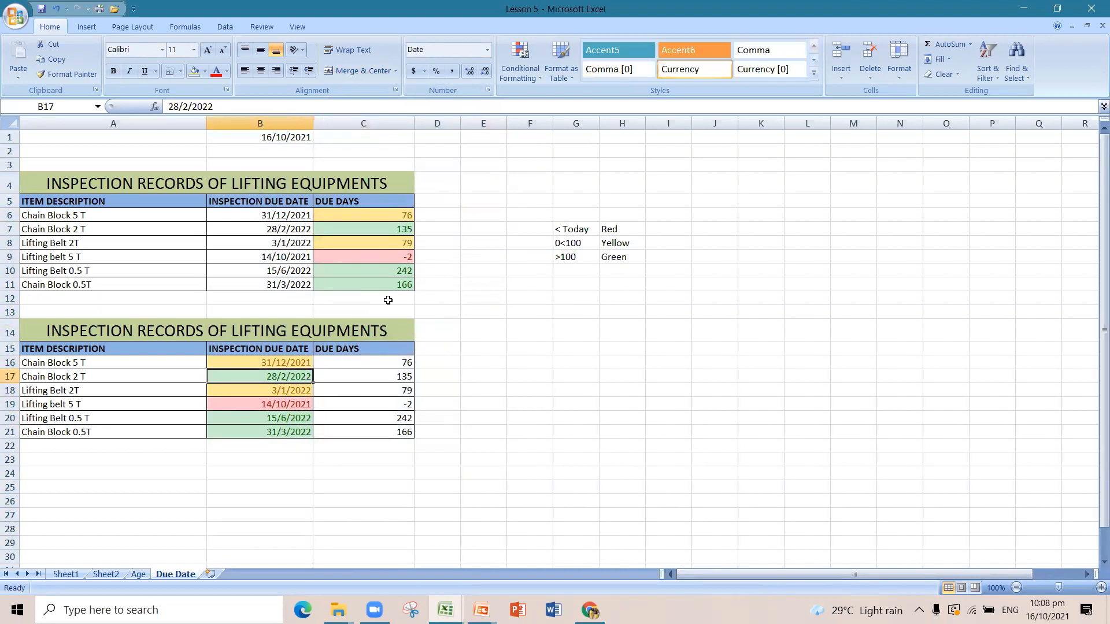
pyautogui.click(399, 242)
pyautogui.click(310, 389)
pyautogui.click(392, 260)
pyautogui.click(304, 410)
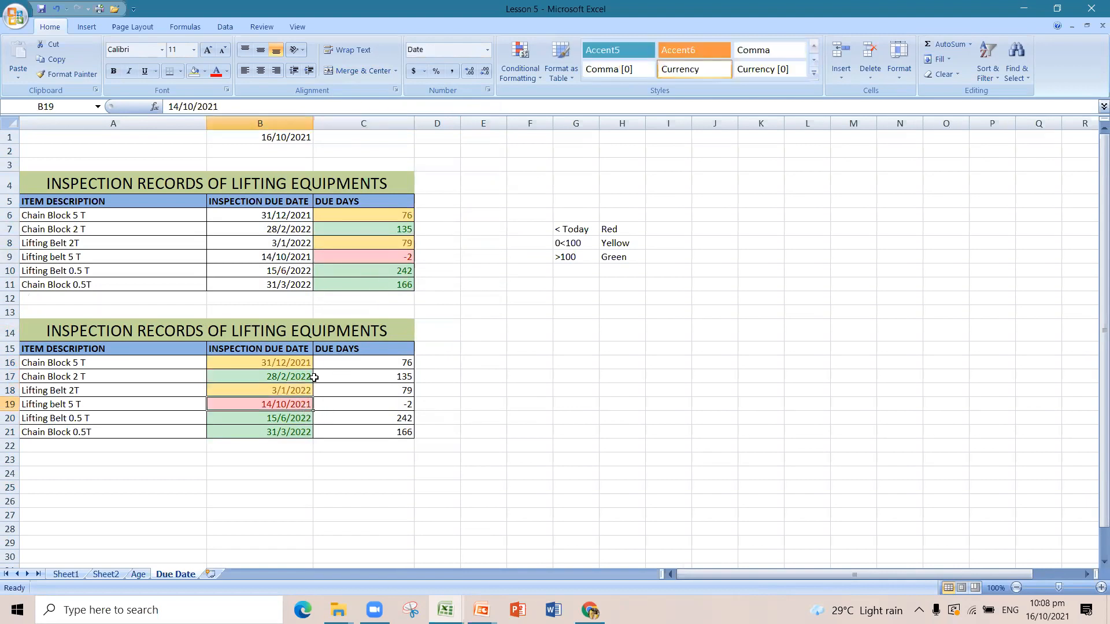
pyautogui.click(299, 419)
pyautogui.moveTo(300, 419); pyautogui.dragTo(312, 434)
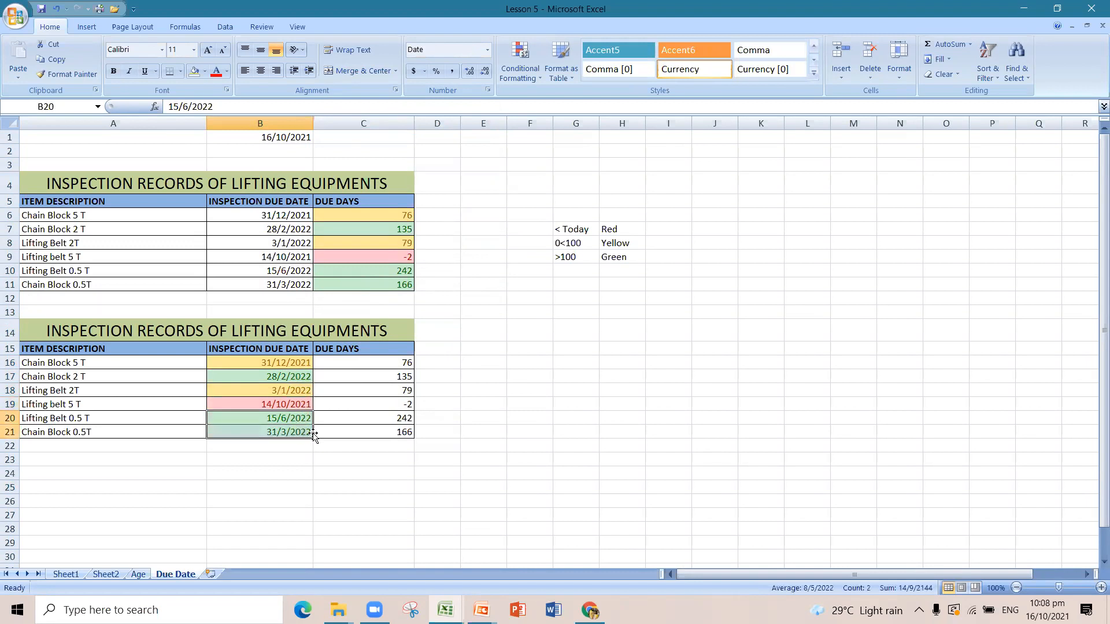
pyautogui.click(364, 370)
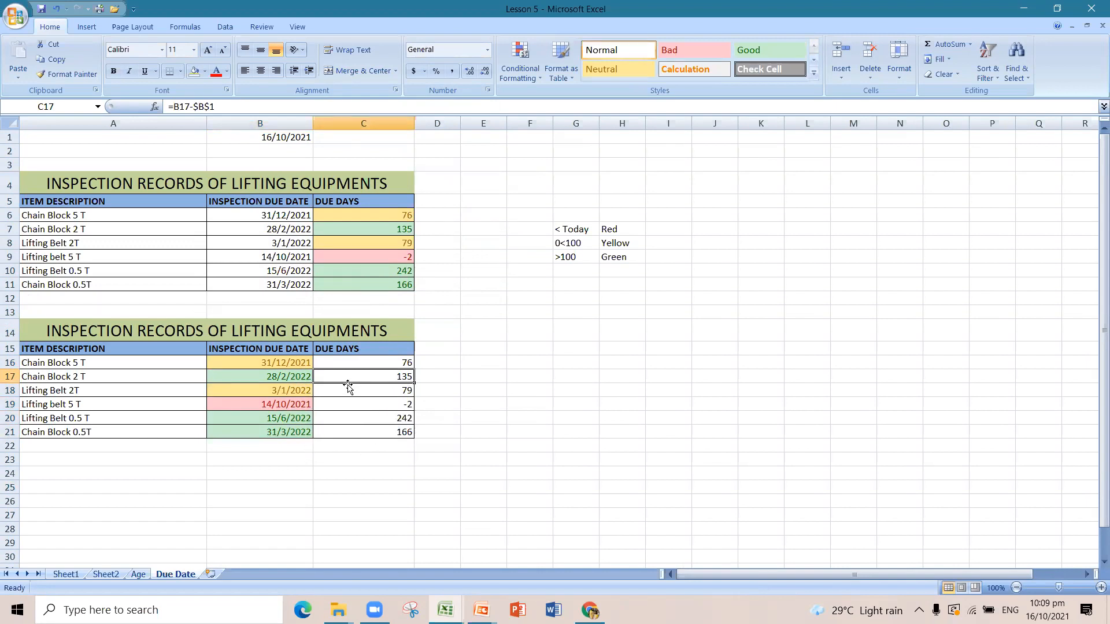
pyautogui.moveTo(301, 364); pyautogui.dragTo(303, 431)
pyautogui.click(519, 67)
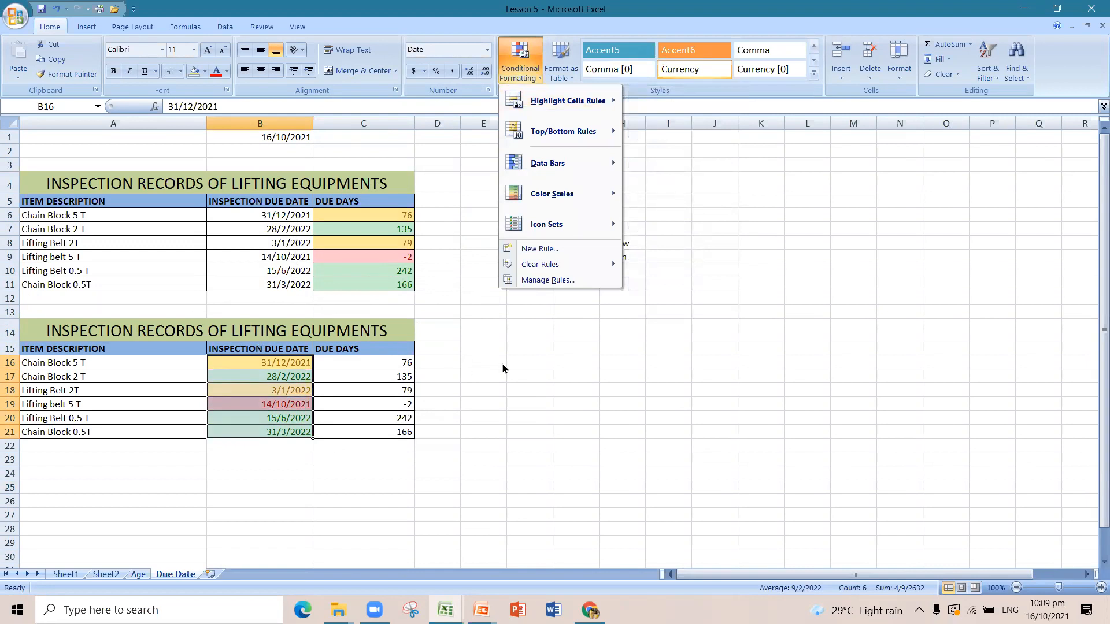
pyautogui.moveTo(590, 103)
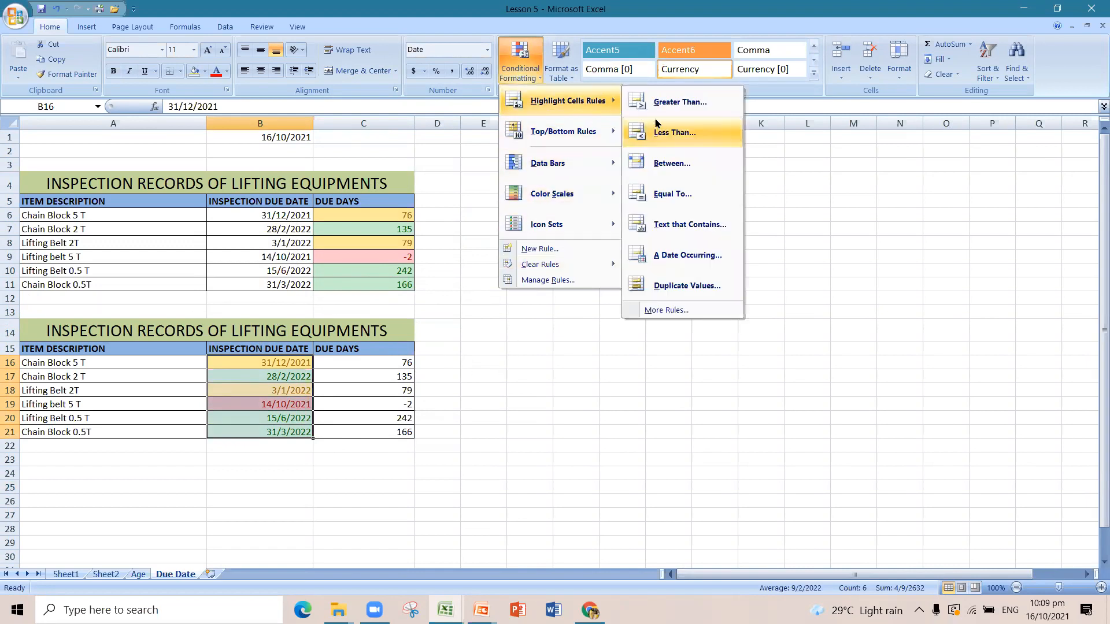
pyautogui.click(664, 103)
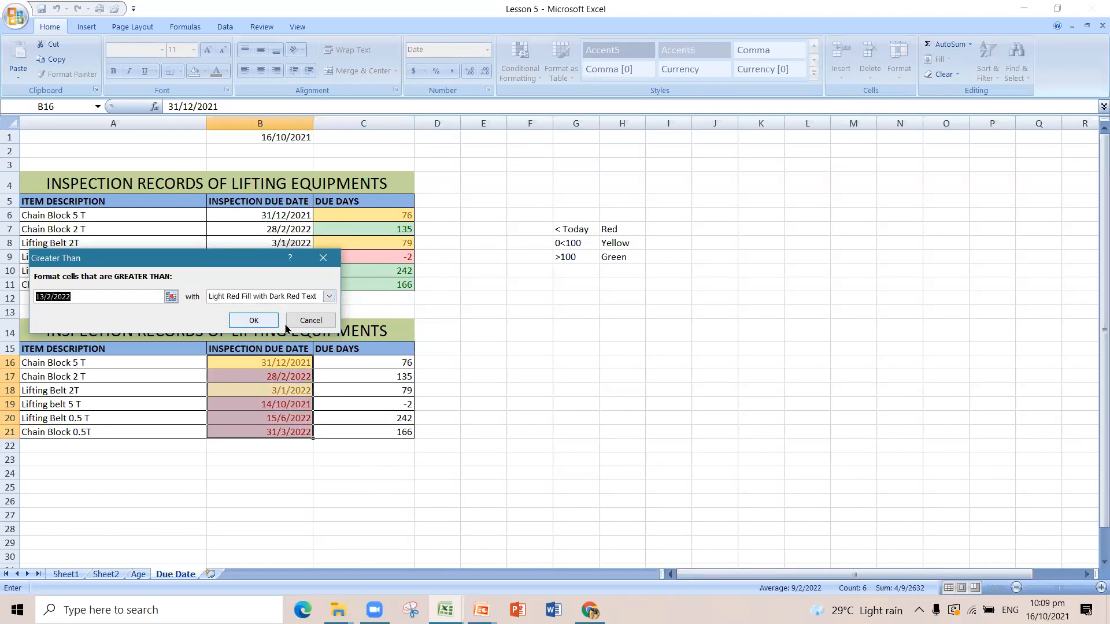
pyautogui.click(308, 321)
# Review the Due Days formulas in C6:C11 and the red, yellow and green criteria in G7:H9
pyautogui.moveTo(399, 216); pyautogui.dragTo(400, 284)
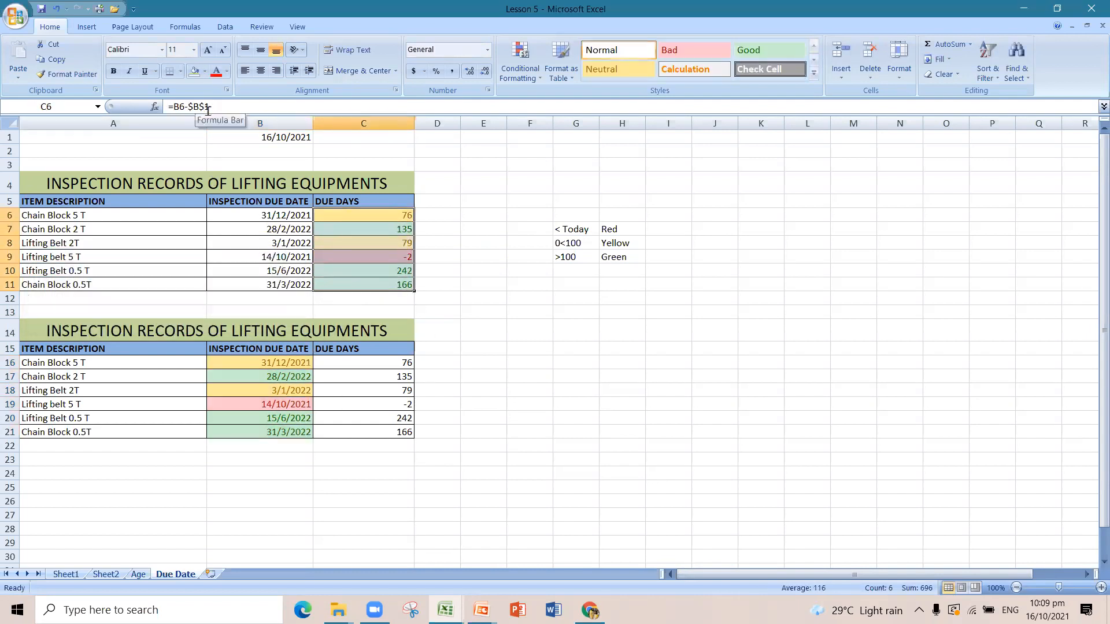
pyautogui.click(461, 202)
pyautogui.moveTo(396, 215); pyautogui.dragTo(395, 287)
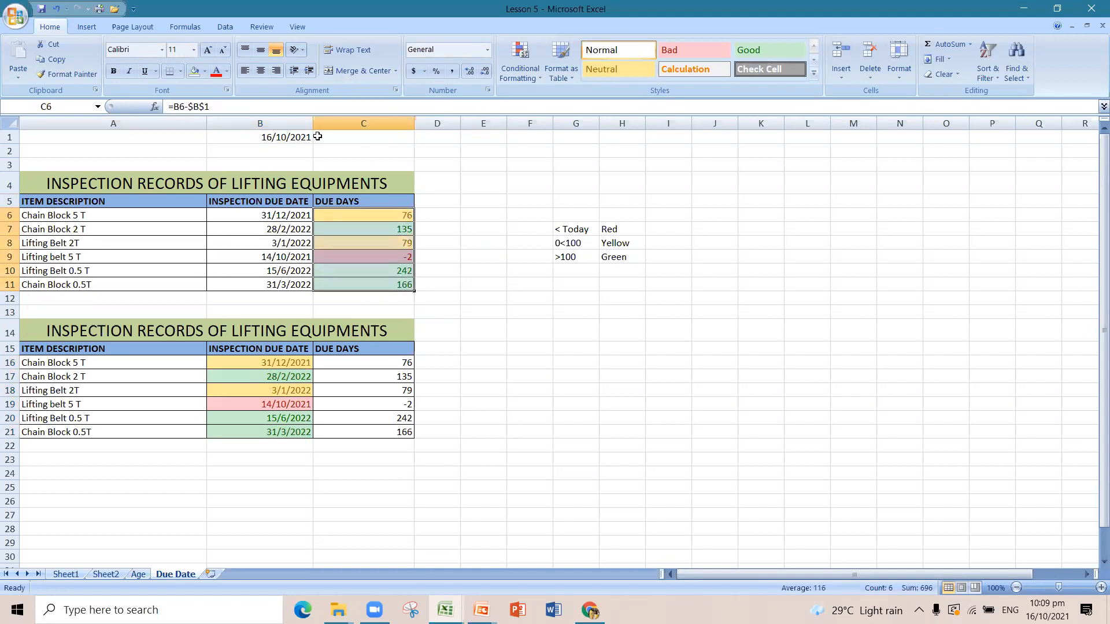
pyautogui.click(401, 215)
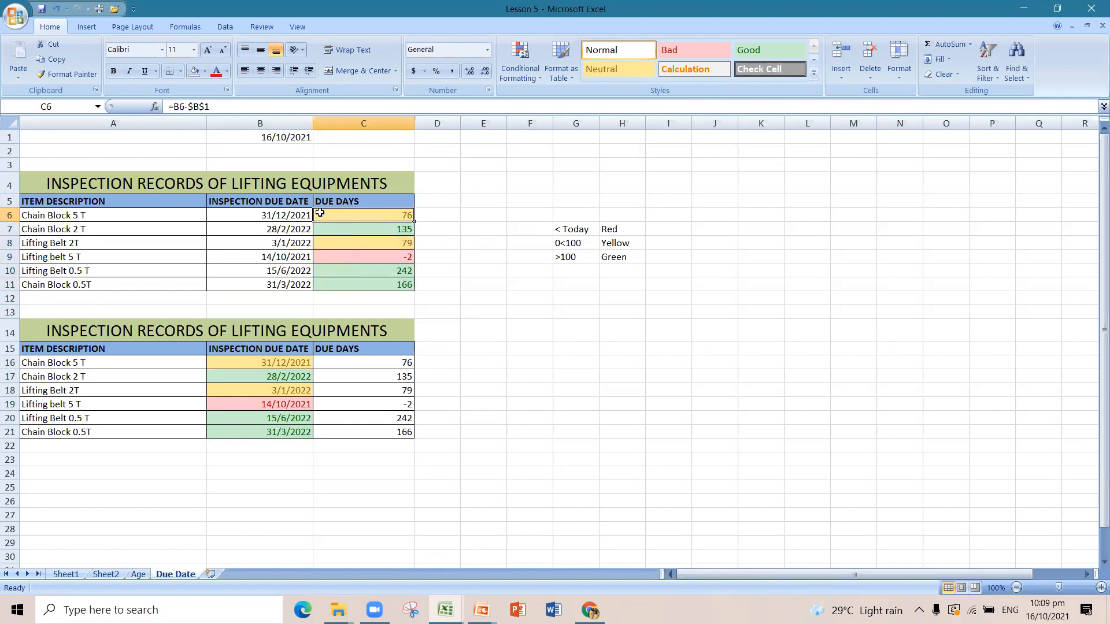
pyautogui.click(520, 64)
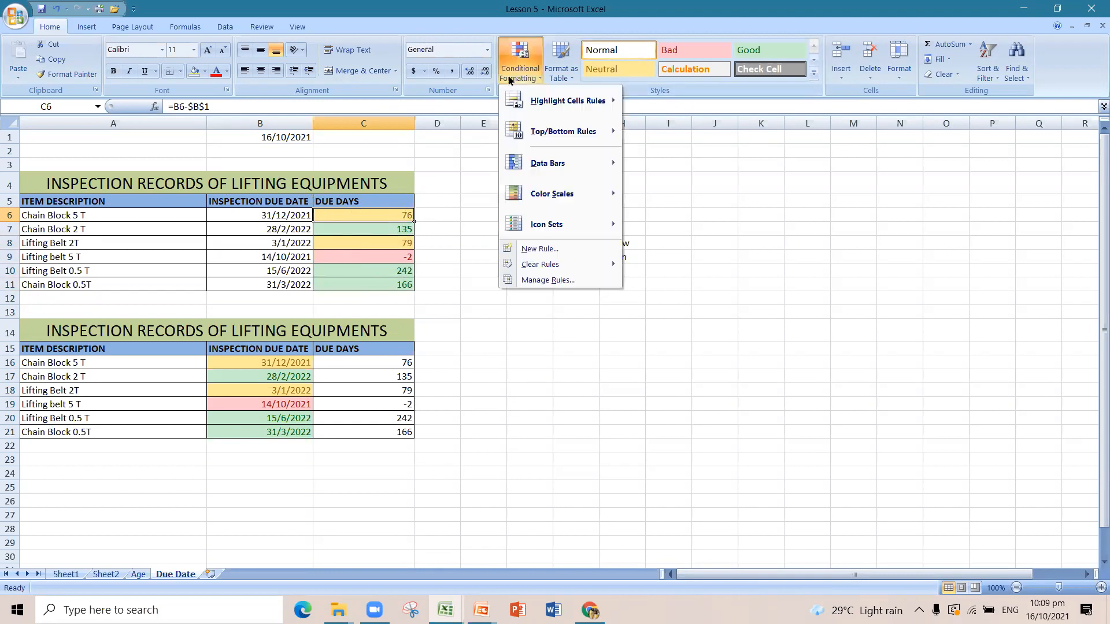
pyautogui.click(631, 261)
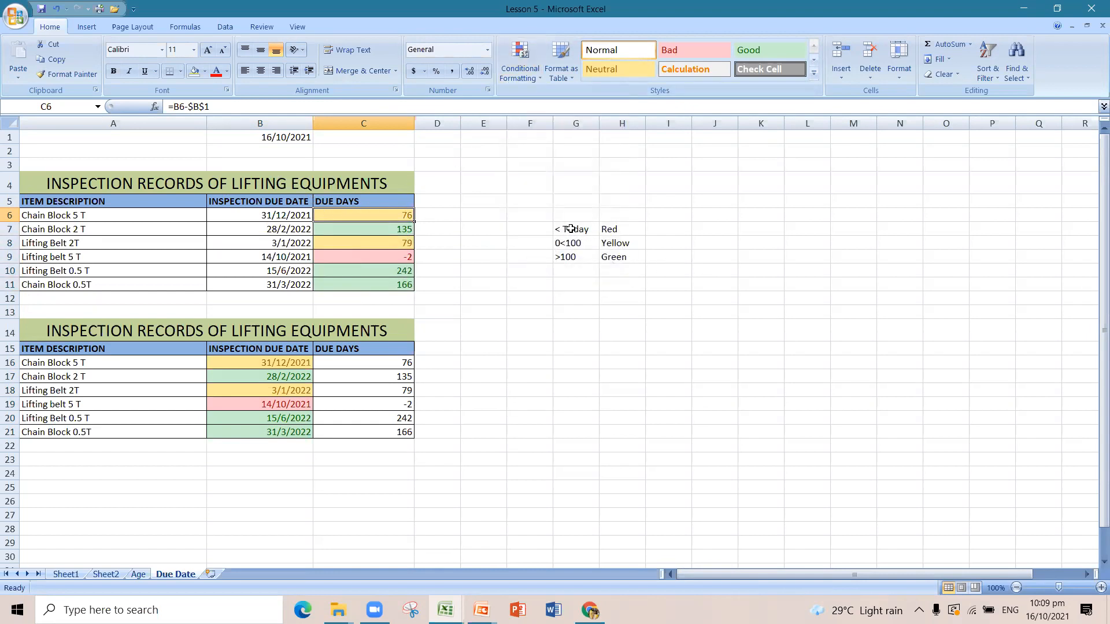
pyautogui.click(569, 246)
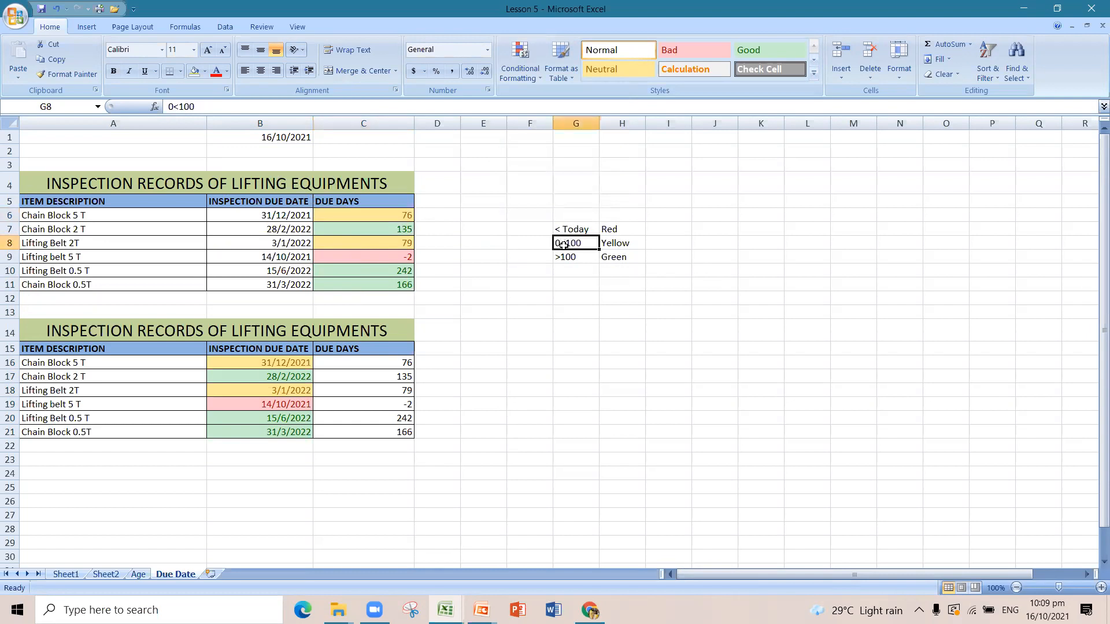
pyautogui.click(564, 260)
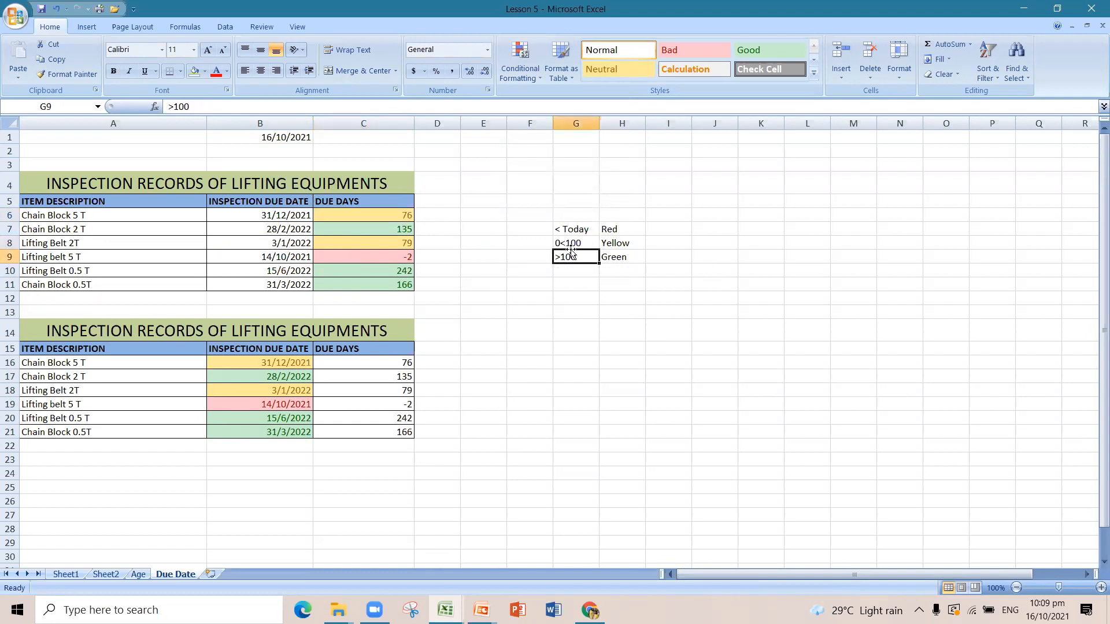
pyautogui.click(570, 231)
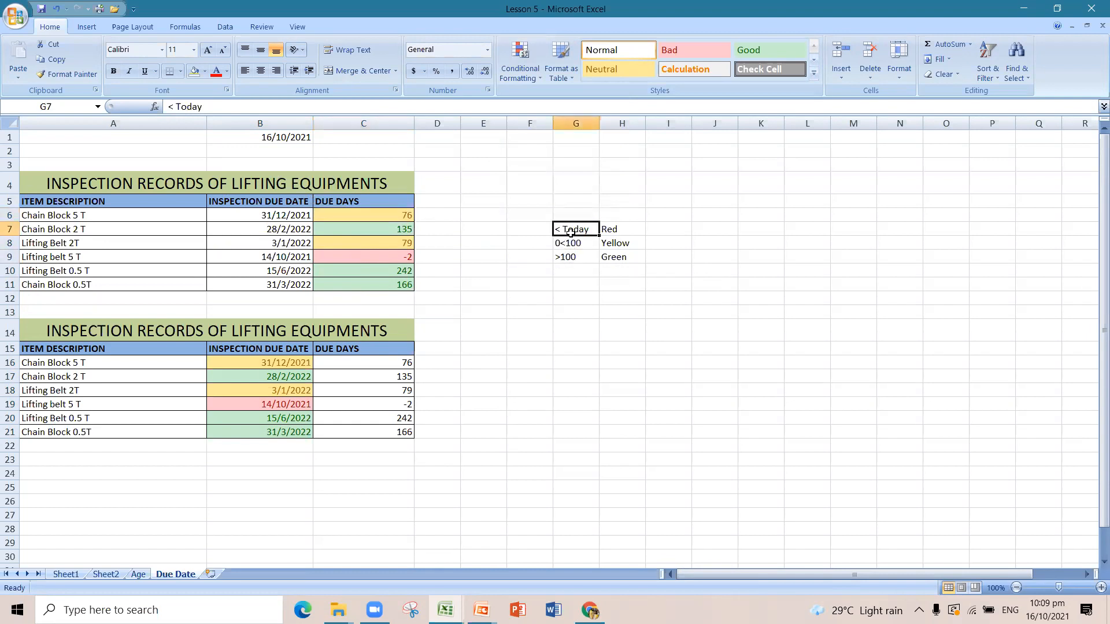
pyautogui.click(617, 231)
# Examine the highlight colours of the inspection due dates in B16:B21 against the Due Days in C6:C11
pyautogui.moveTo(401, 220); pyautogui.dragTo(404, 287)
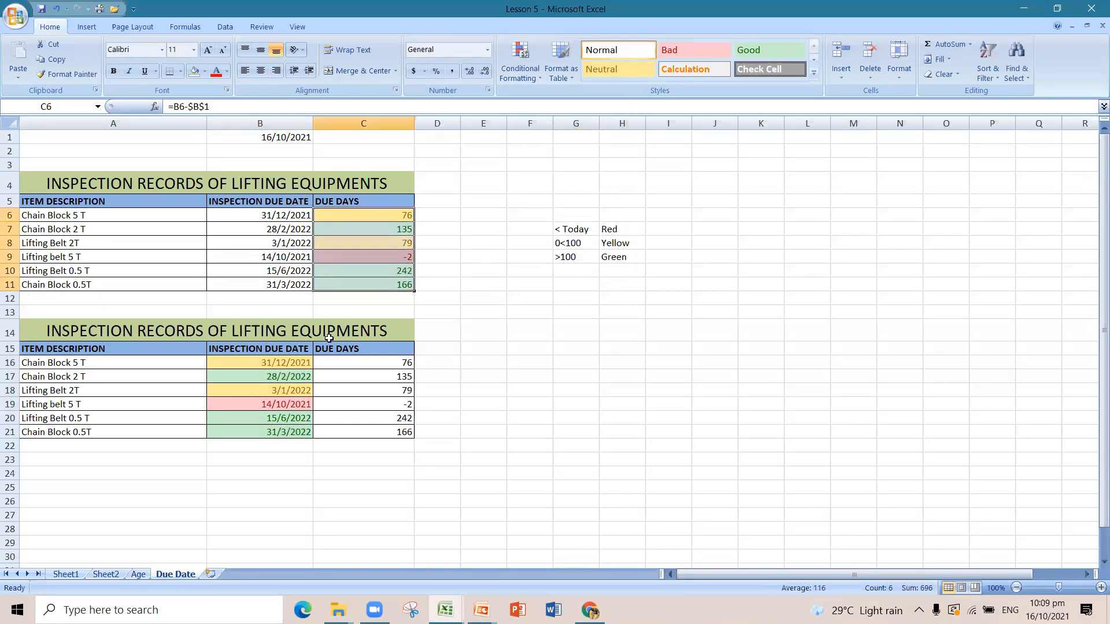
pyautogui.click(291, 359)
pyautogui.moveTo(290, 360); pyautogui.dragTo(294, 432)
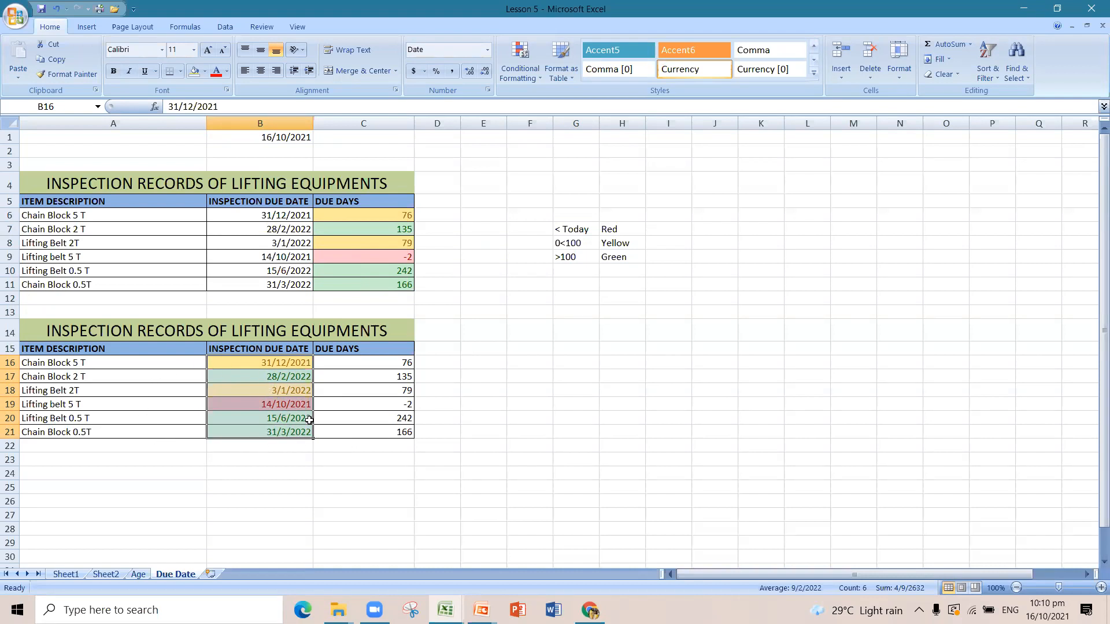
pyautogui.click(302, 404)
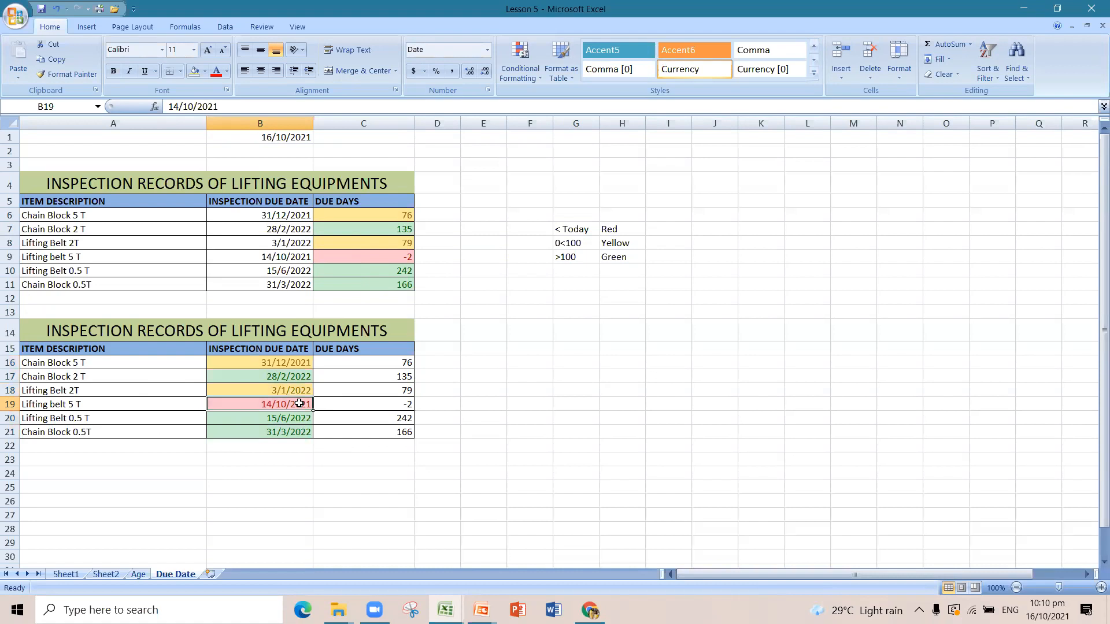
pyautogui.click(303, 391)
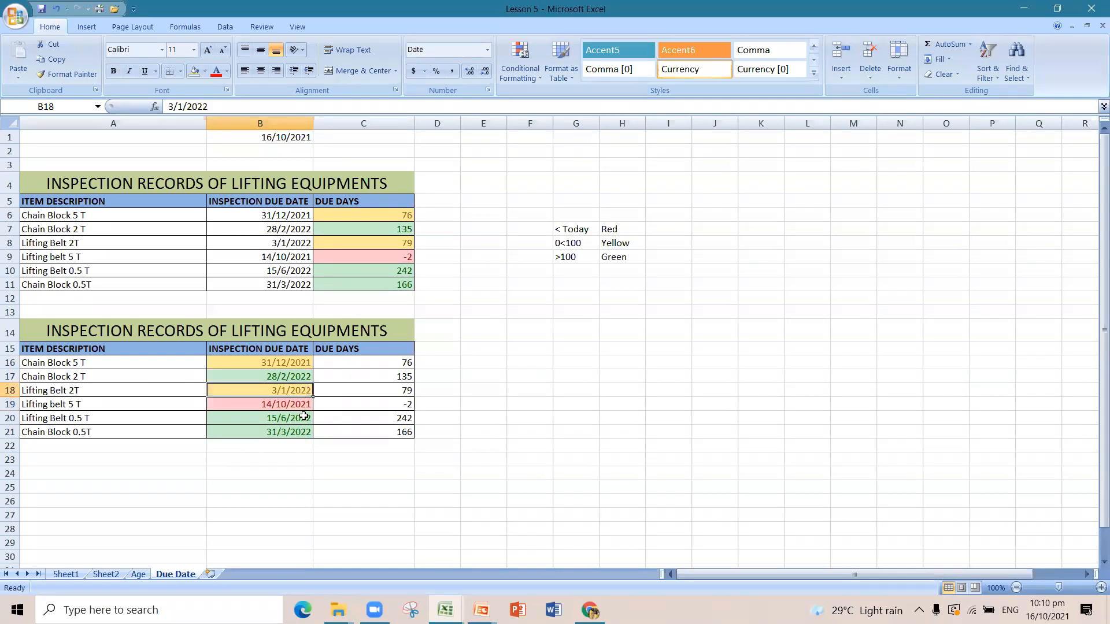
pyautogui.moveTo(301, 417); pyautogui.dragTo(302, 439)
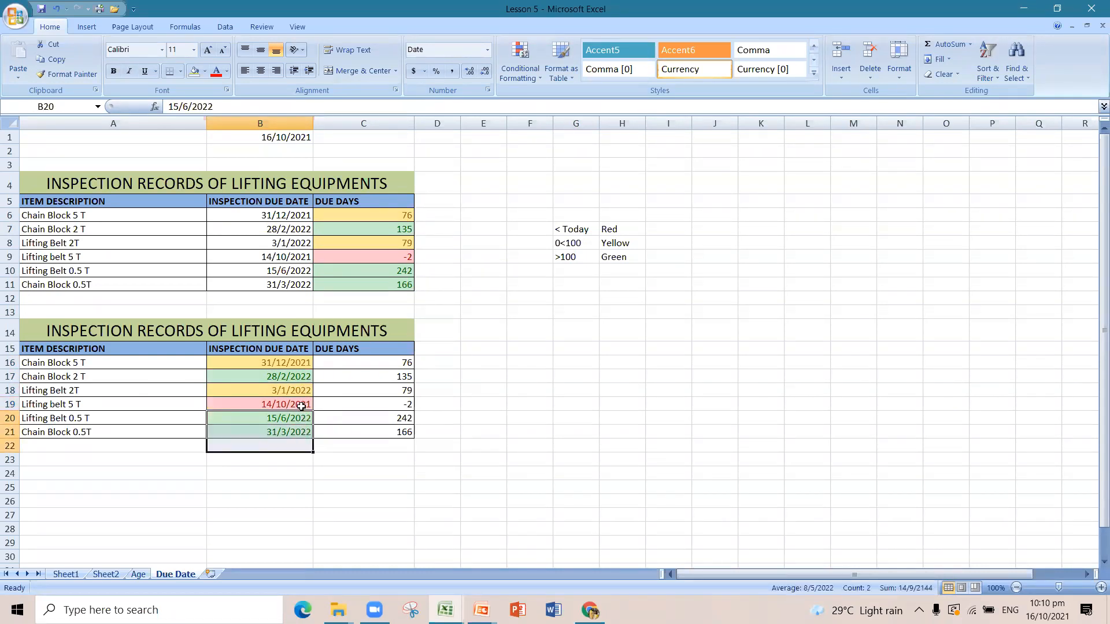
pyautogui.click(301, 377)
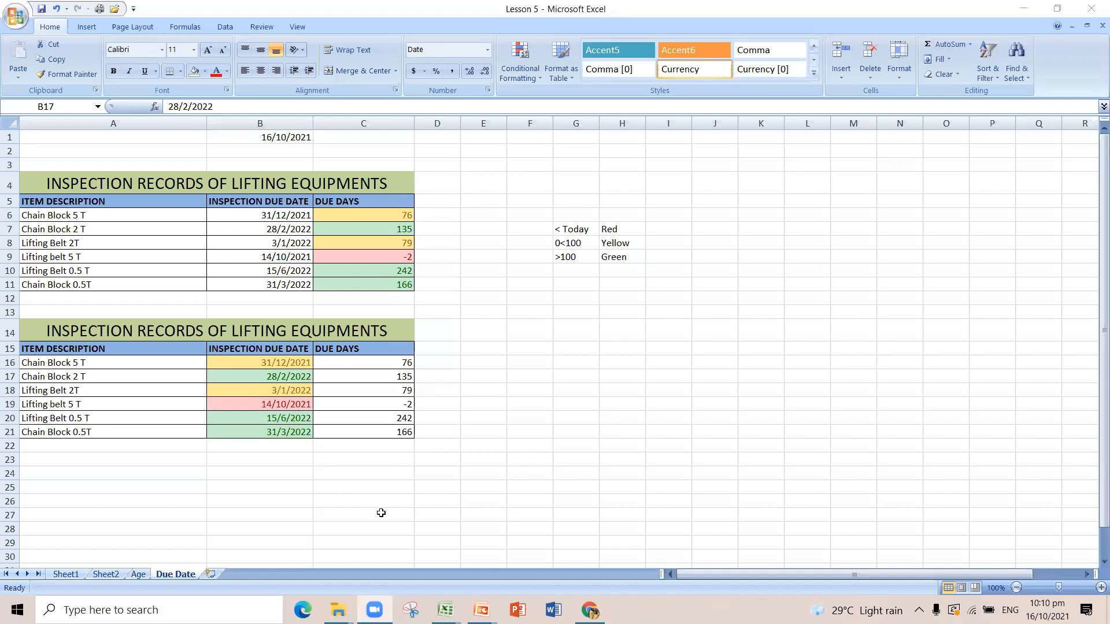
pyautogui.click(531, 452)
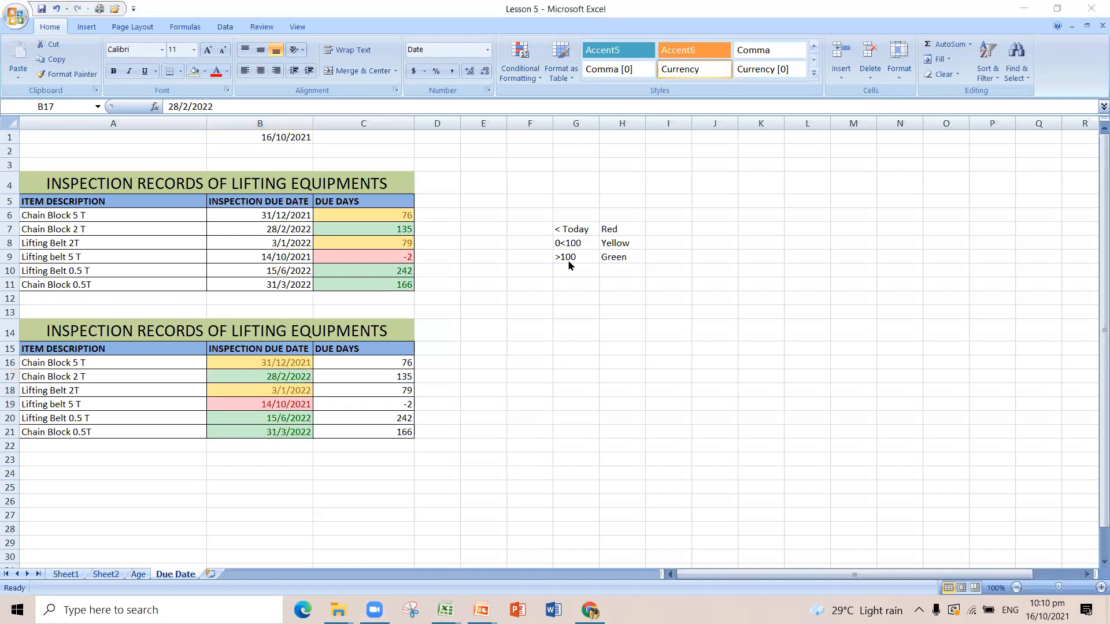
pyautogui.scroll(-1, 530, 371)
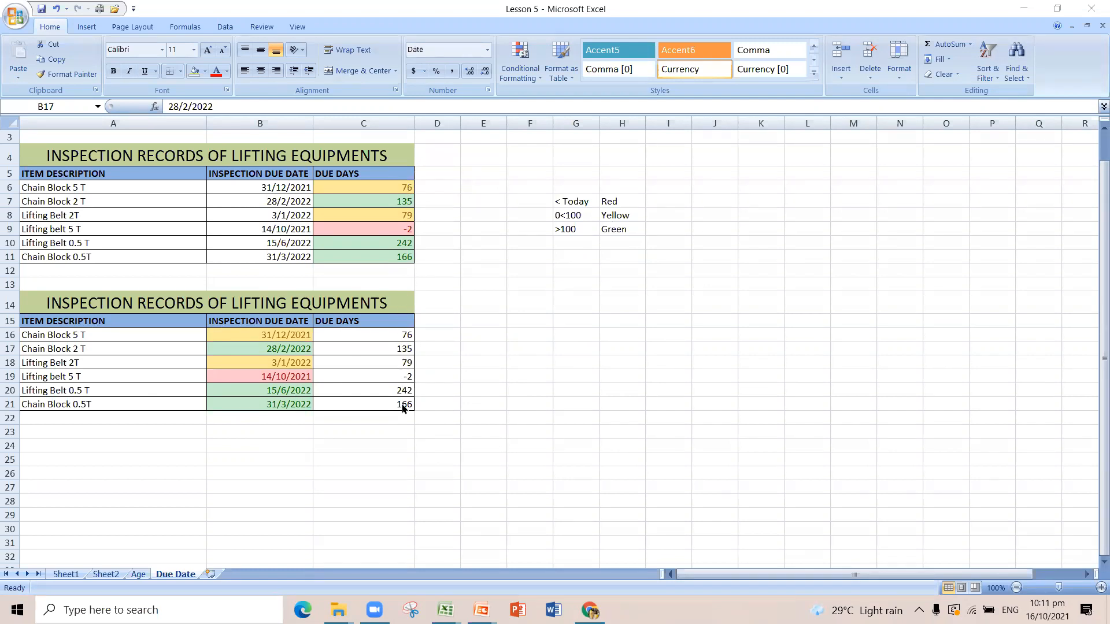
pyautogui.click(295, 332)
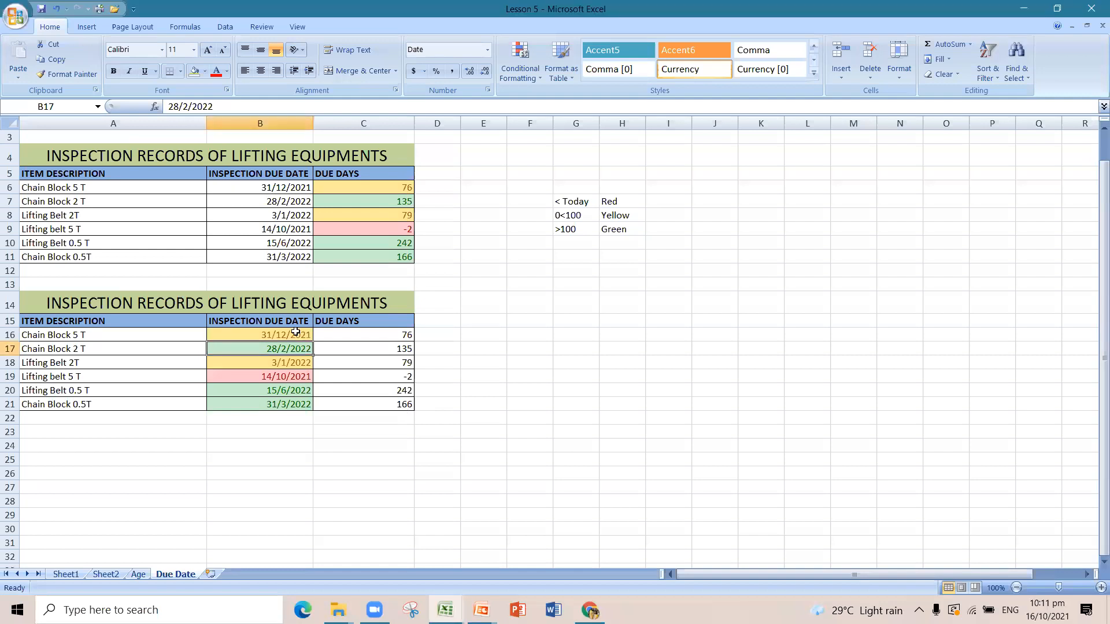
pyautogui.click(296, 331)
pyautogui.moveTo(294, 377); pyautogui.dragTo(292, 403)
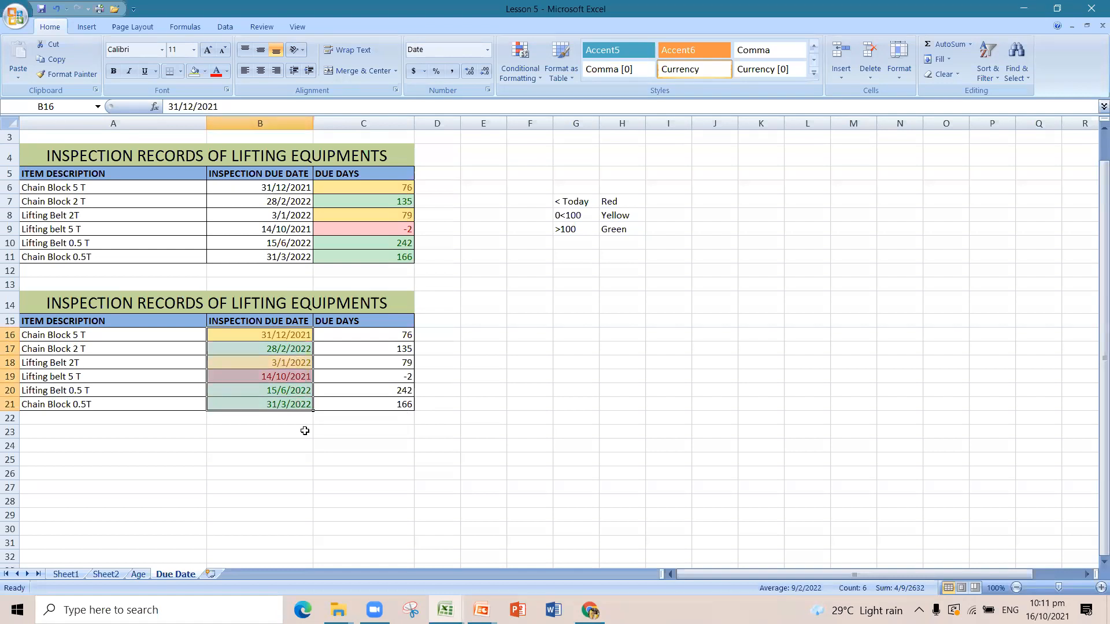
# Examine the Reorder Status IF formula and colours in I4:I13 of the Lesson 4 workbook and return to Lesson 5
pyautogui.moveTo(445, 610)
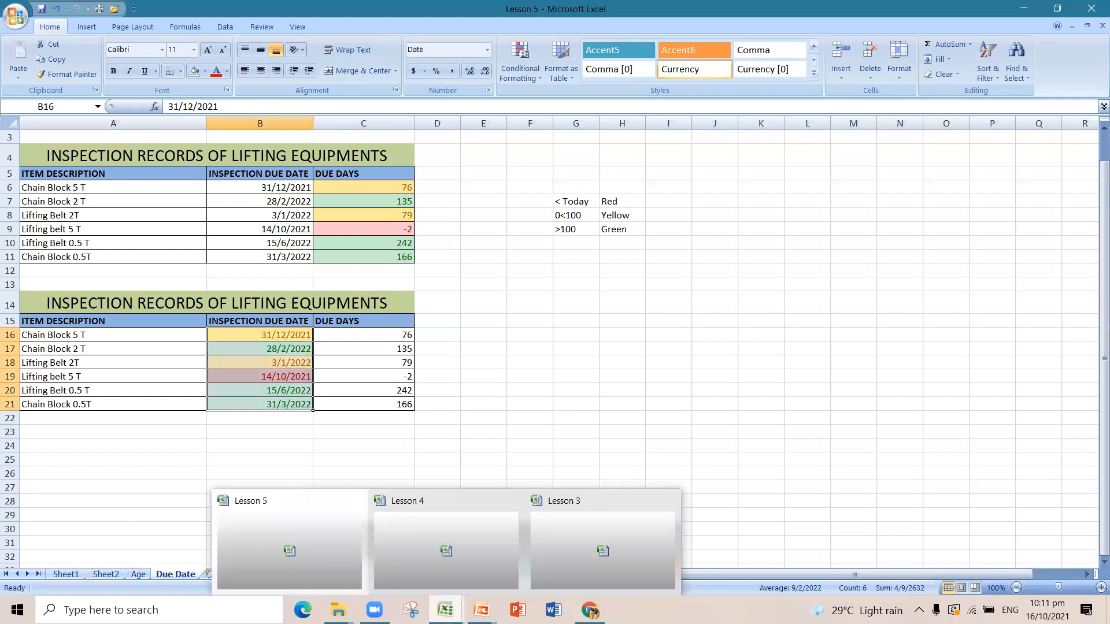
pyautogui.click(427, 563)
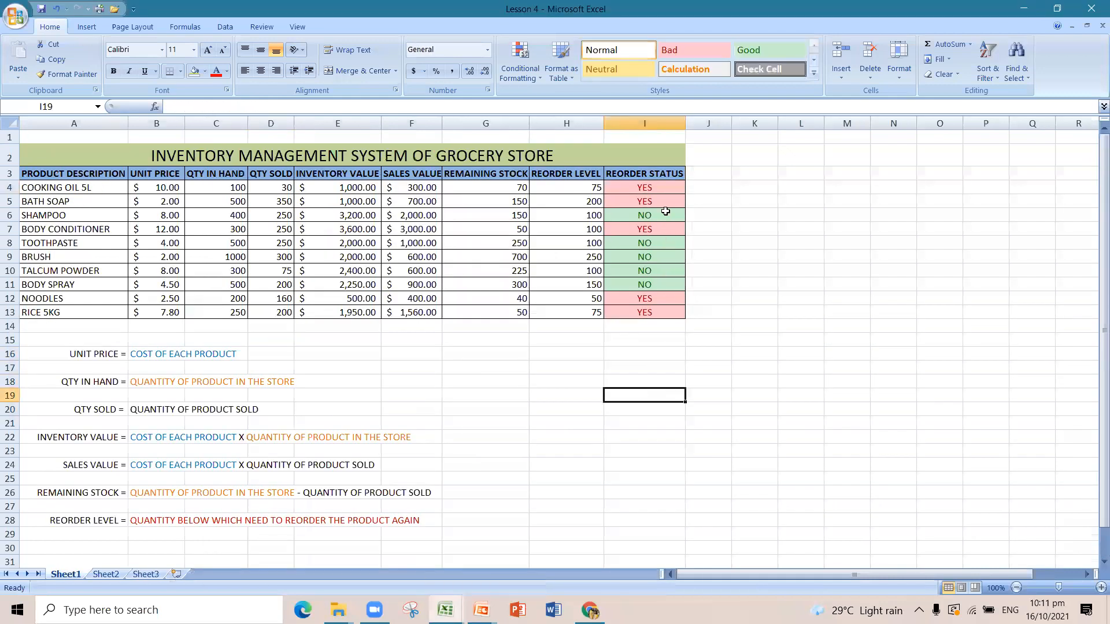
pyautogui.moveTo(664, 184); pyautogui.dragTo(661, 310)
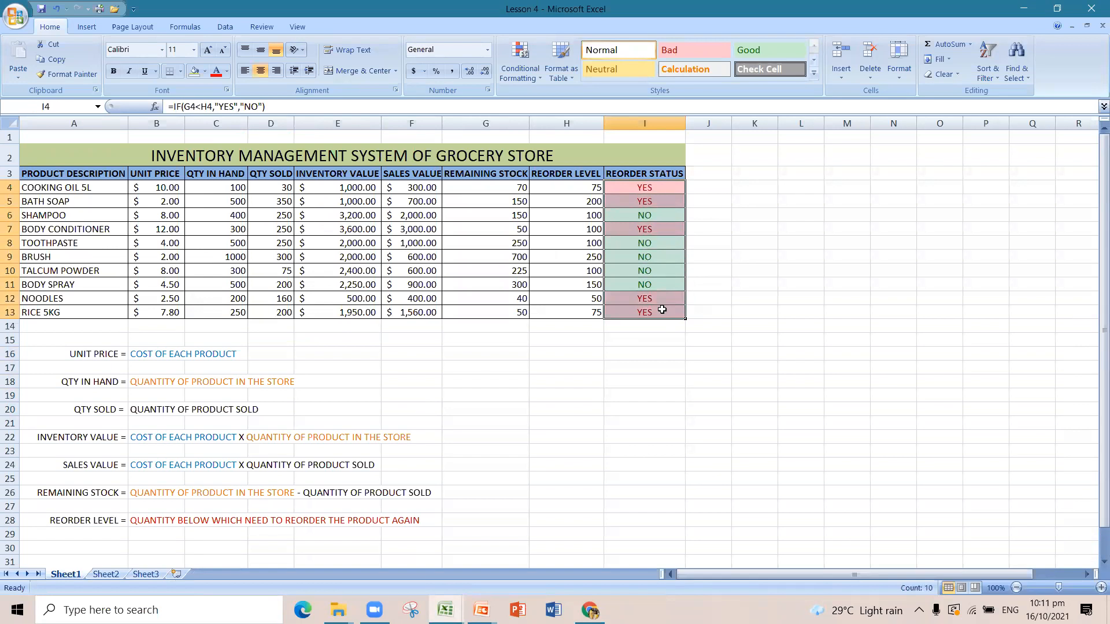
pyautogui.scroll(-1, 633, 373)
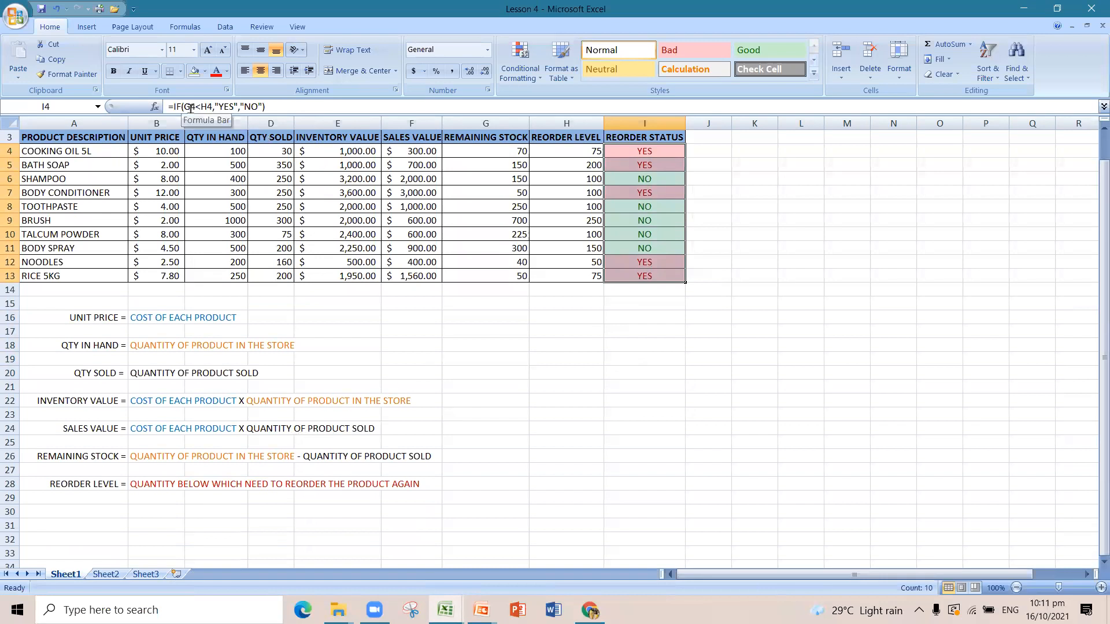
pyautogui.click(445, 608)
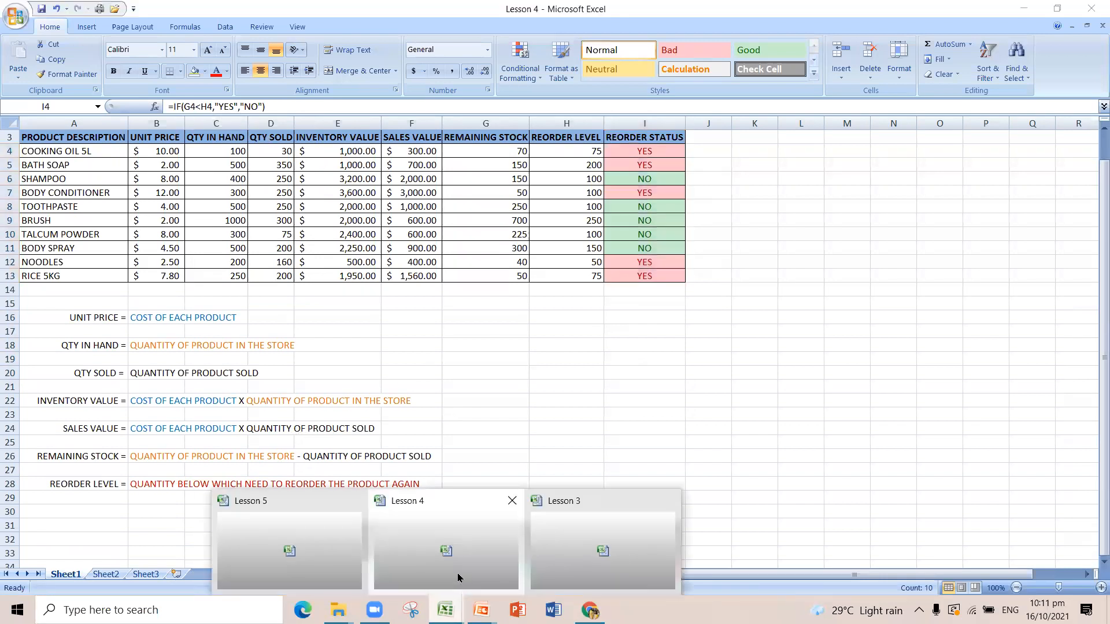
pyautogui.click(264, 554)
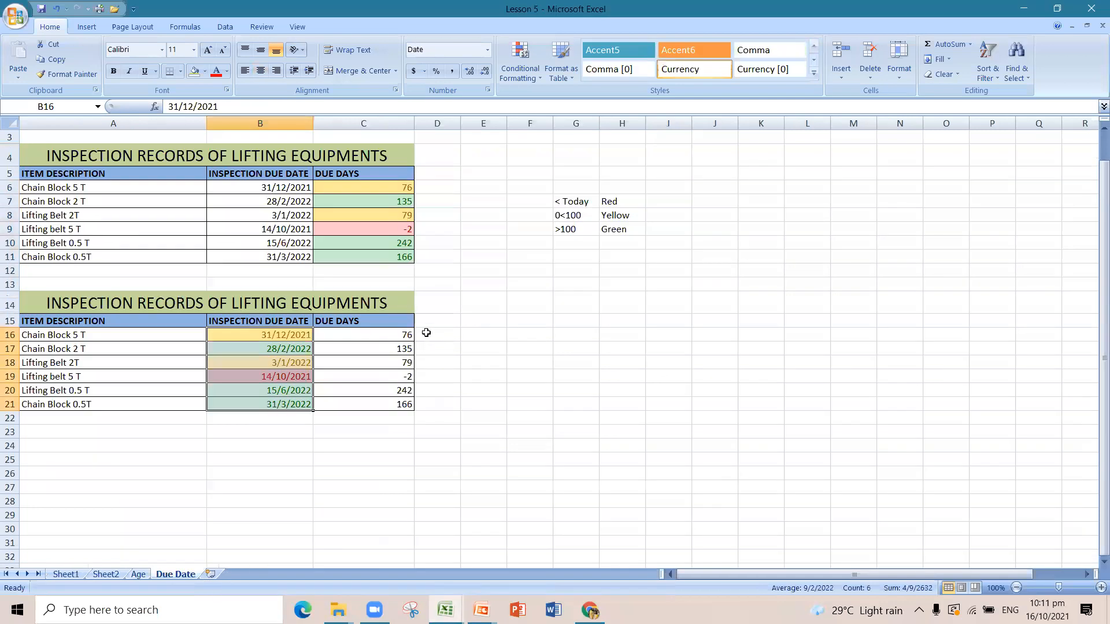
# Add the header REMARKS in D15 beside Due Days and widen column D slightly to fit it
pyautogui.click(443, 300)
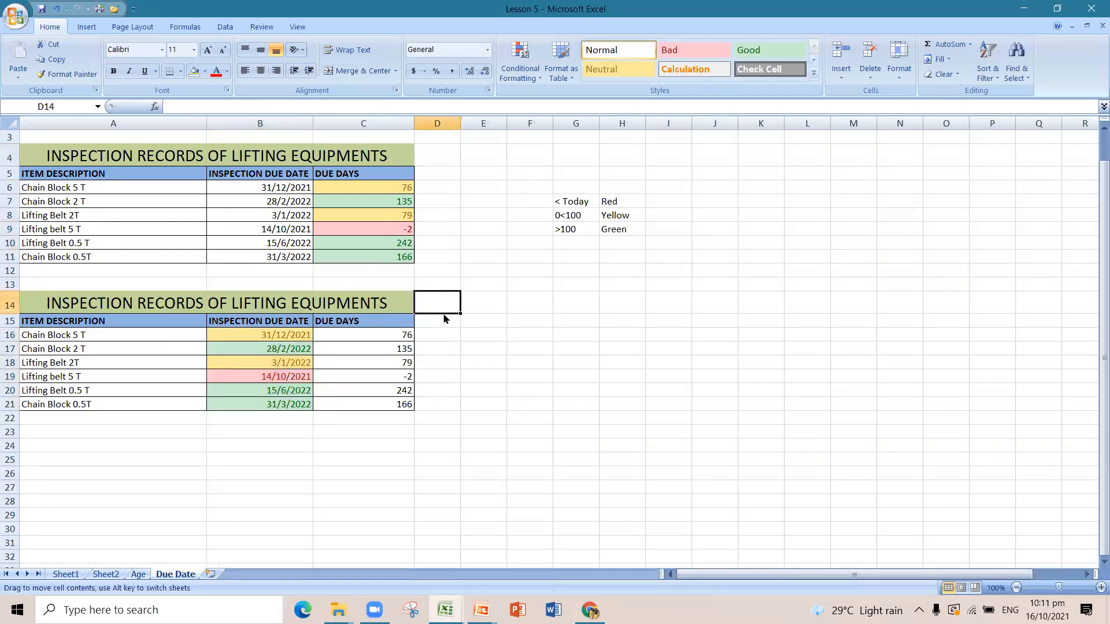
pyautogui.click(442, 323)
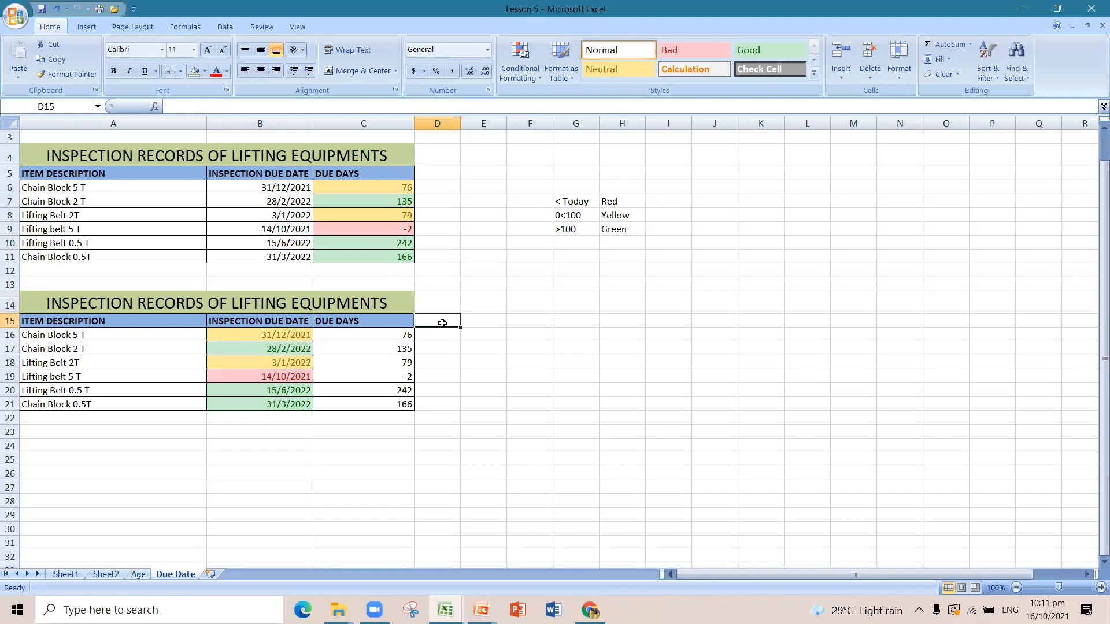
pyautogui.write('REMAR')
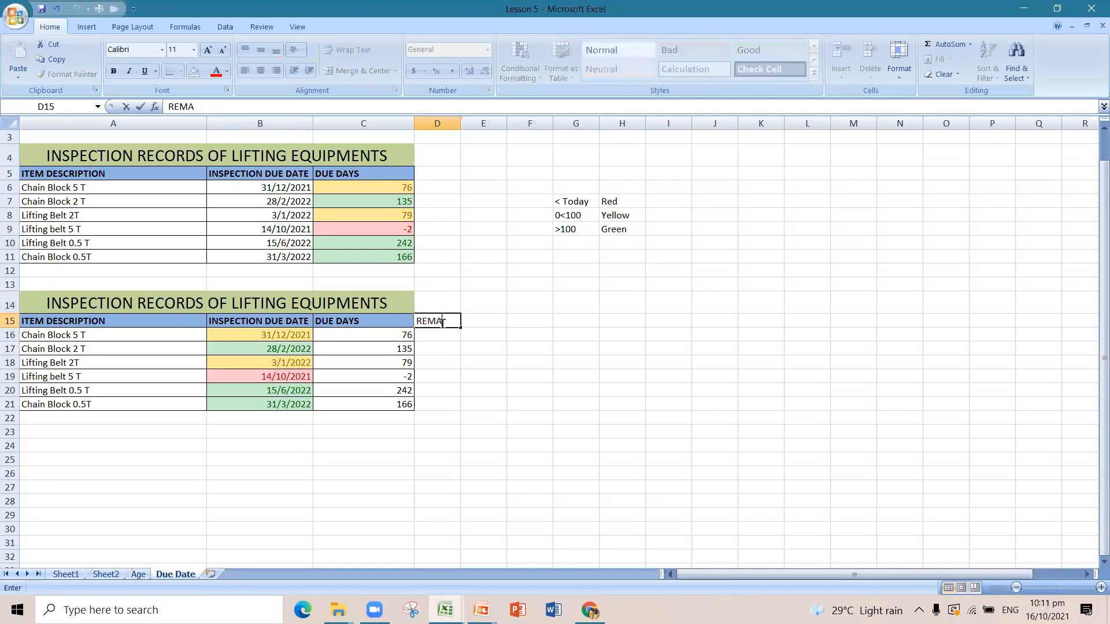
pyautogui.write('KS')
pyautogui.click(456, 418)
pyautogui.moveTo(460, 121); pyautogui.dragTo(463, 121)
pyautogui.click(451, 335)
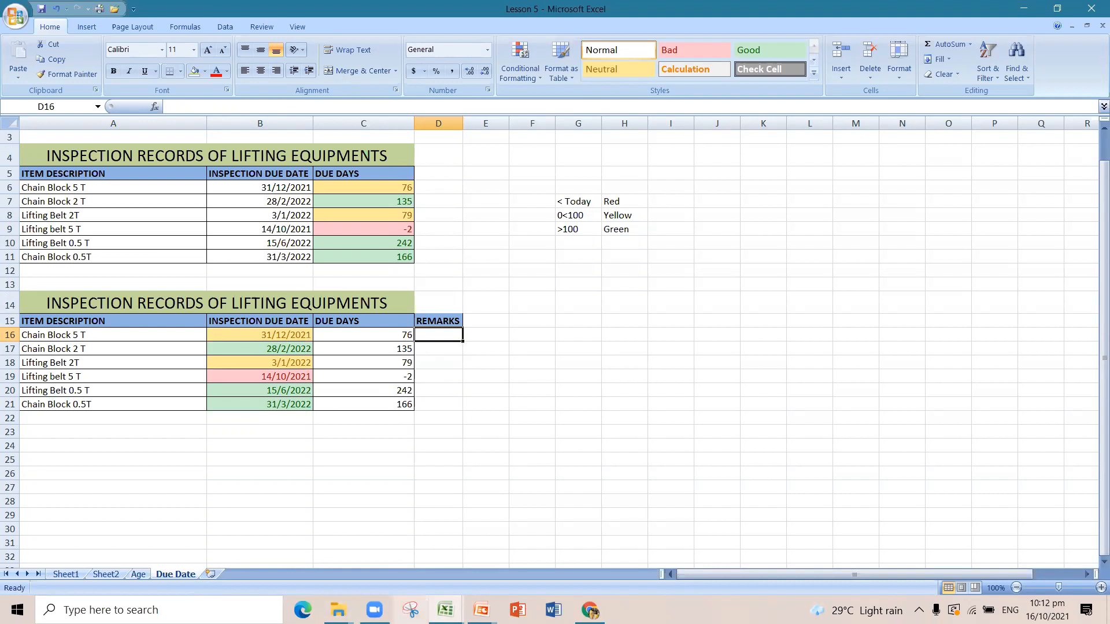
# Look at the Lesson 3 staff database and switch to the Lesson 4 inventory workbook for its Reorder Status formula
pyautogui.click(442, 606)
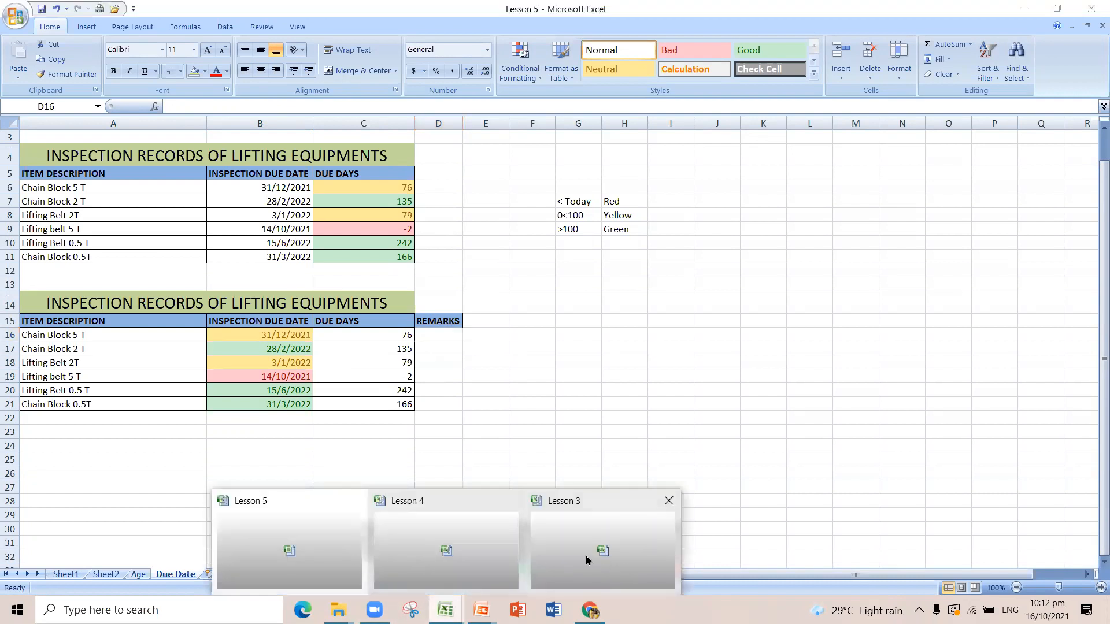
pyautogui.click(584, 559)
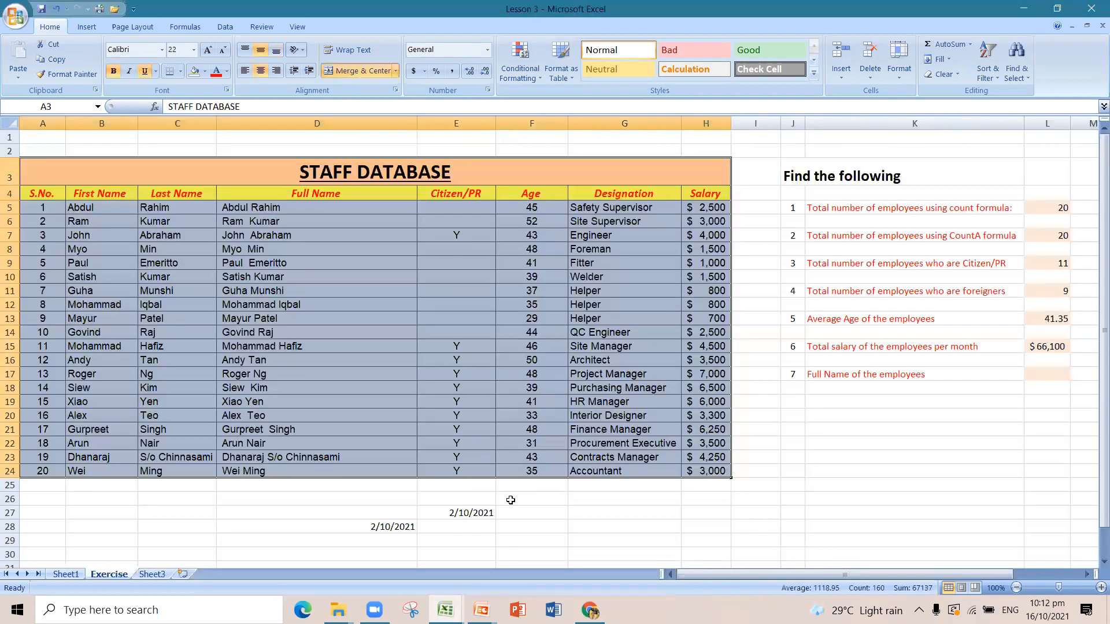
pyautogui.moveTo(445, 610)
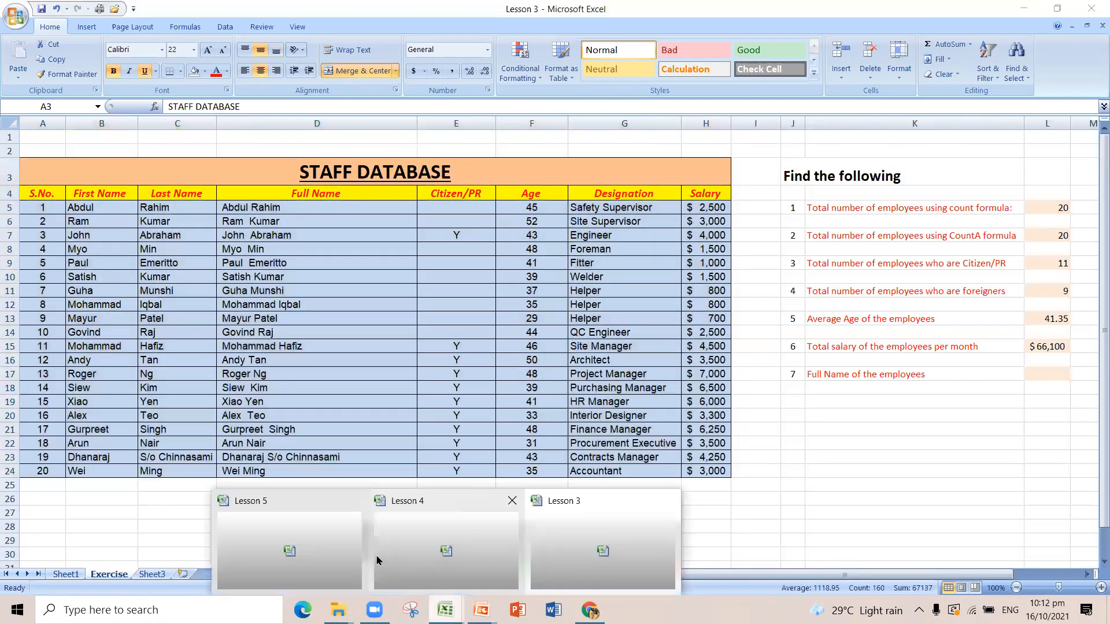
pyautogui.click(429, 555)
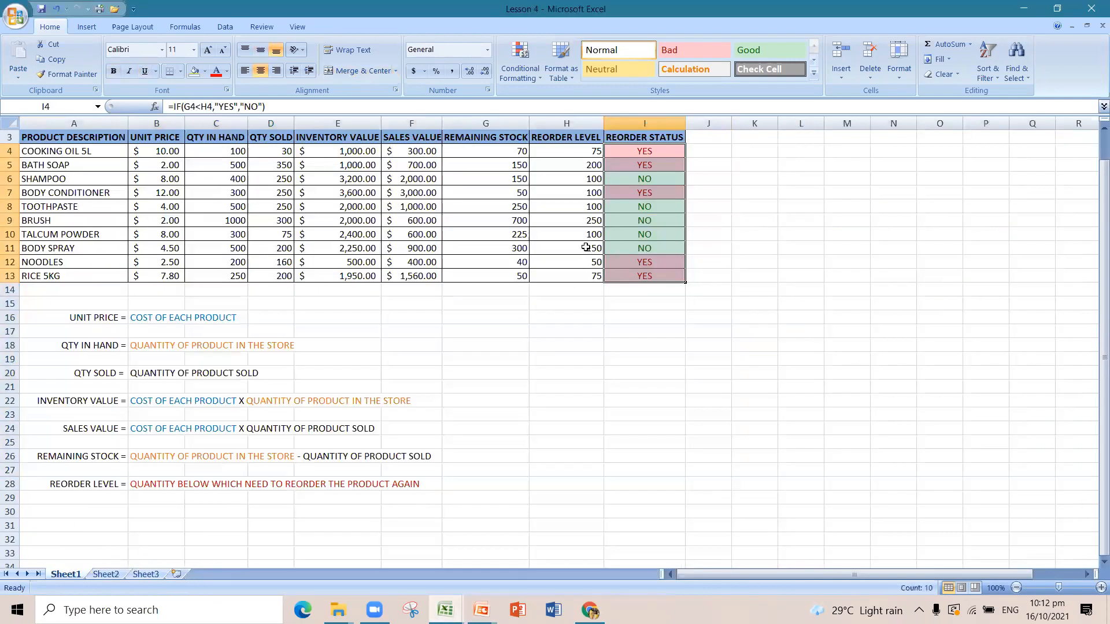